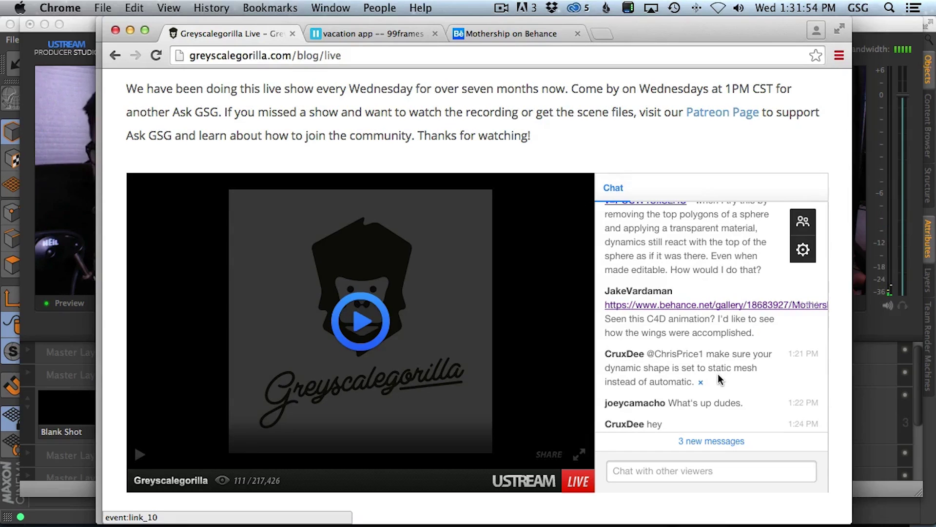
Step: Bring up the Mothership project page on Behance and play its main animation video
left_click(489, 36)
scroll(580, 253, "up", 10)
scroll(584, 253, "down", 4)
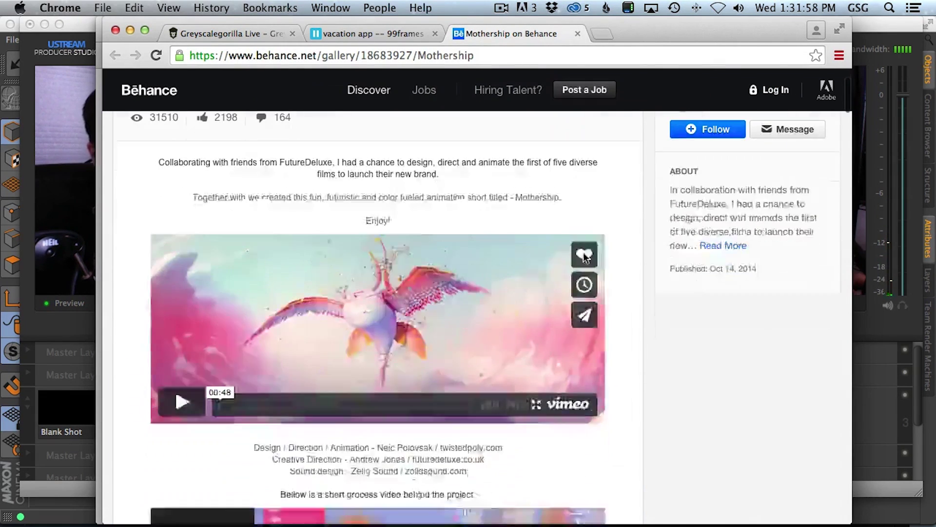
left_click(186, 400)
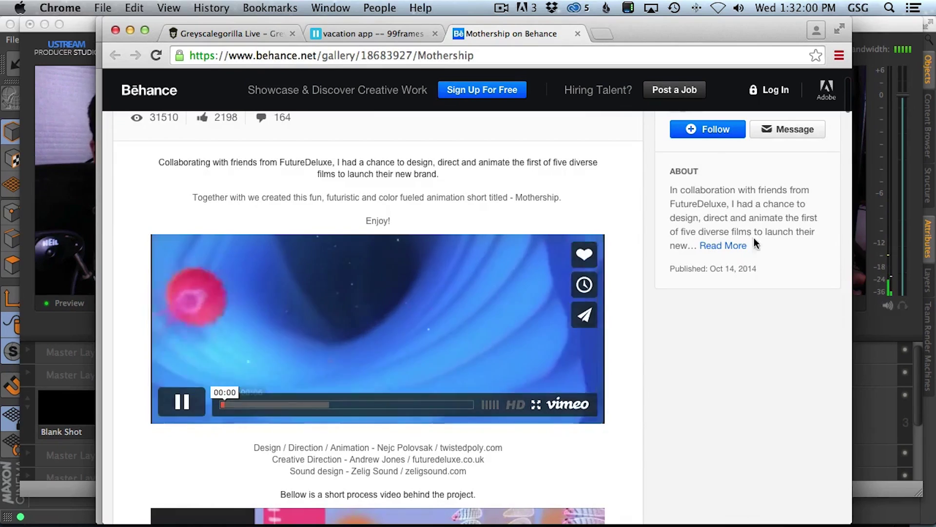
scroll(680, 243, "up", 3)
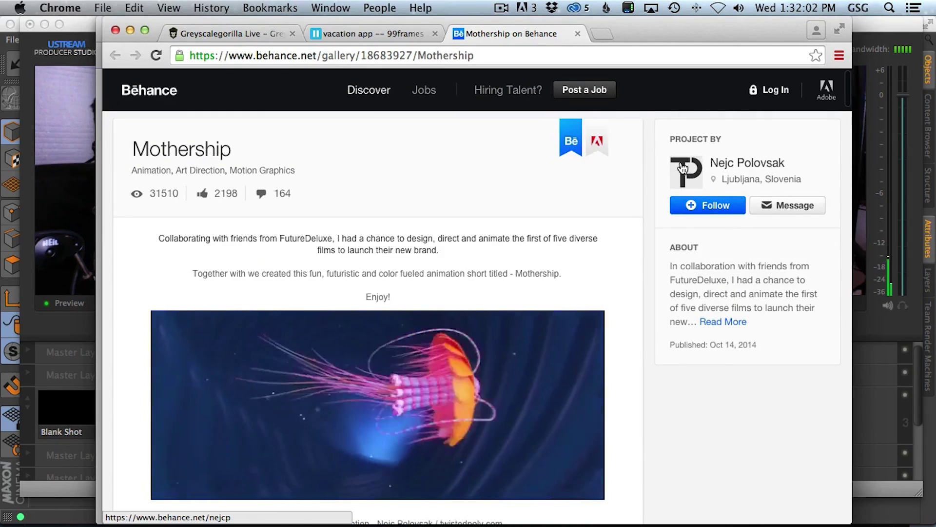
scroll(251, 439, "down", 1)
Step: Skim through the Mothership animation and return to the flapping-wings shot at 00:33
left_click(260, 460)
left_click(273, 460)
left_click(294, 460)
left_click(320, 458)
left_click(338, 458)
left_click(356, 458)
left_click(366, 459)
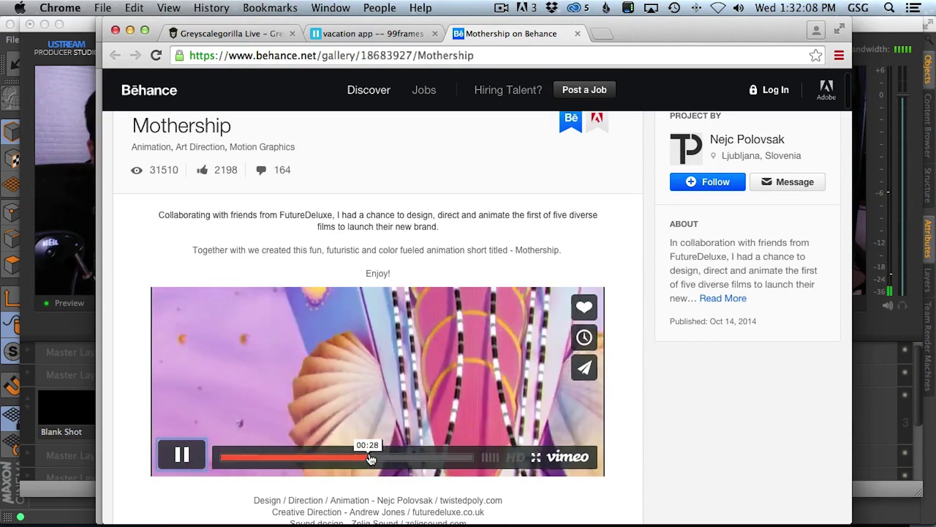
left_click(382, 458)
left_click(404, 457)
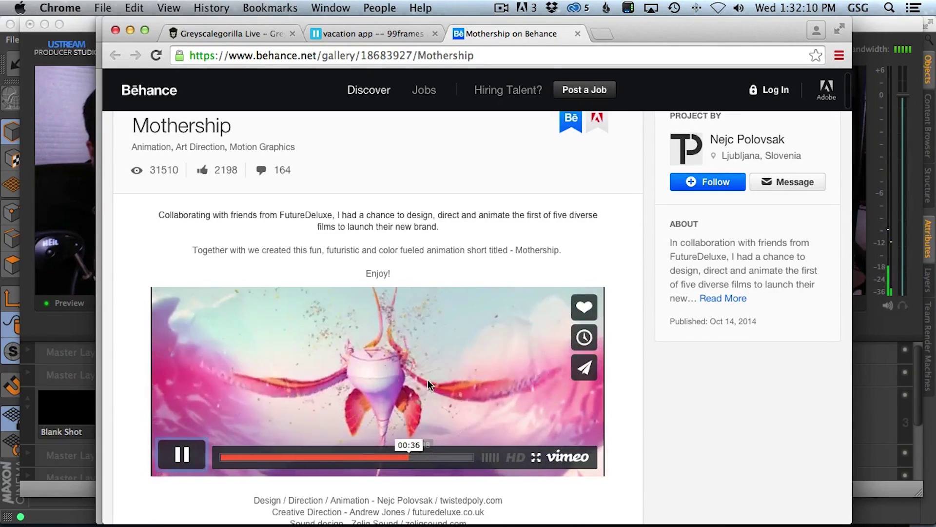
left_click(400, 461)
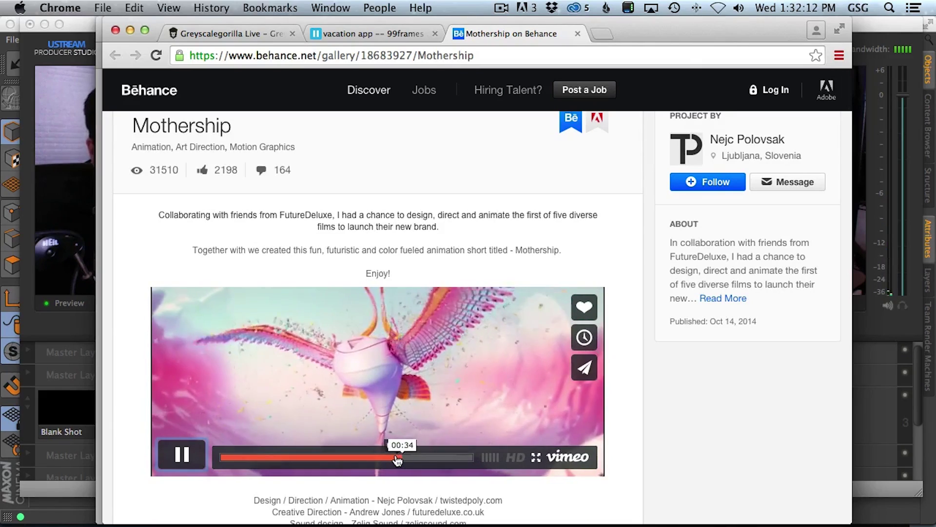
left_click(393, 456)
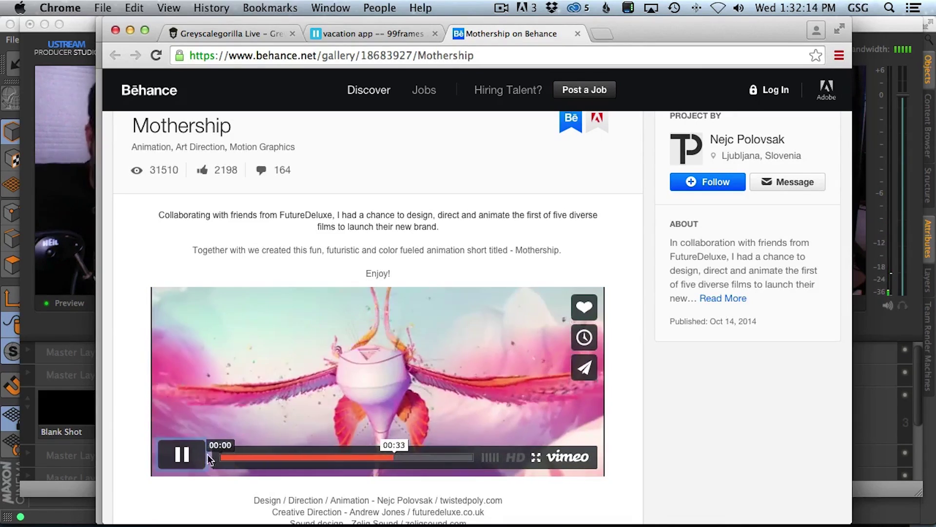
Step: Pause the animation and skim the process video below it to the wing rig shot at about 01:10
left_click(182, 454)
scroll(227, 368, "down", 4)
scroll(230, 371, "down", 12)
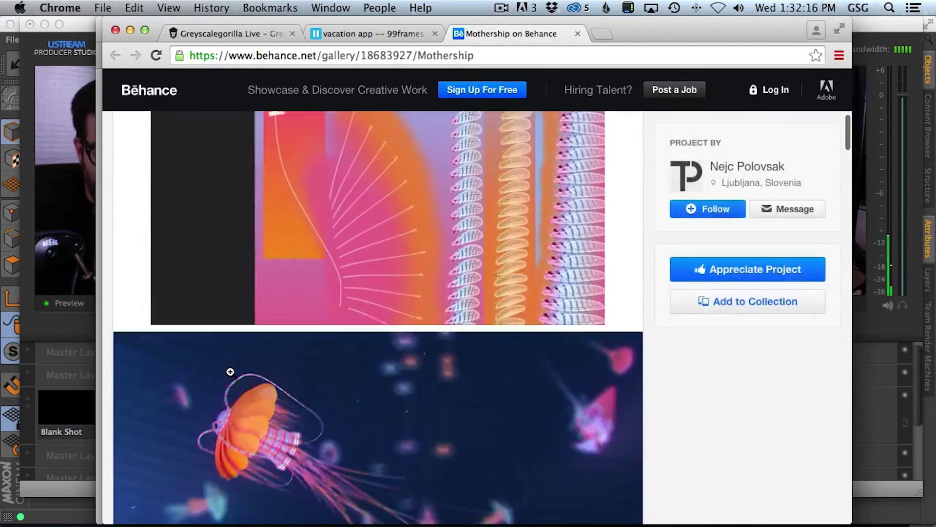
scroll(230, 371, "up", 12)
scroll(233, 373, "down", 3)
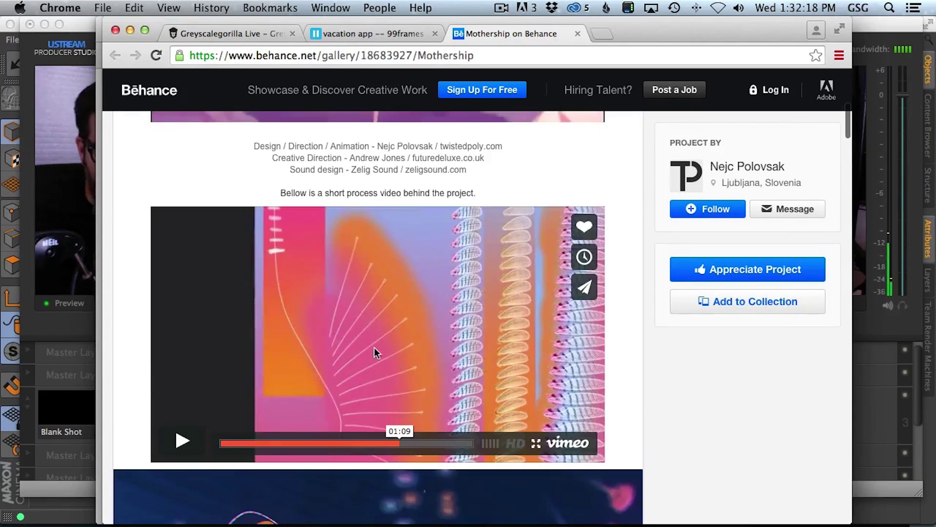
left_click(281, 444)
left_click_drag(339, 441, 404, 438)
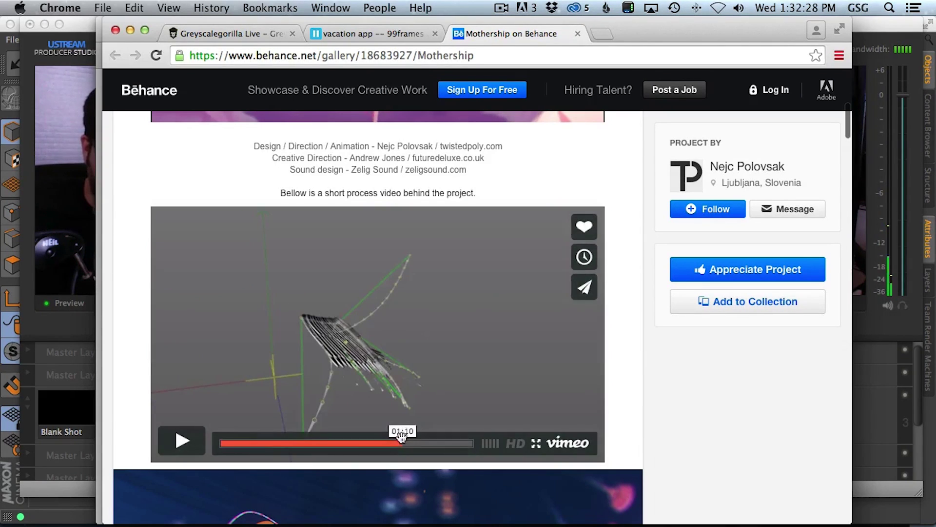
Step: Switch to Cinema 4D and create a new empty project
key("super+Tab")
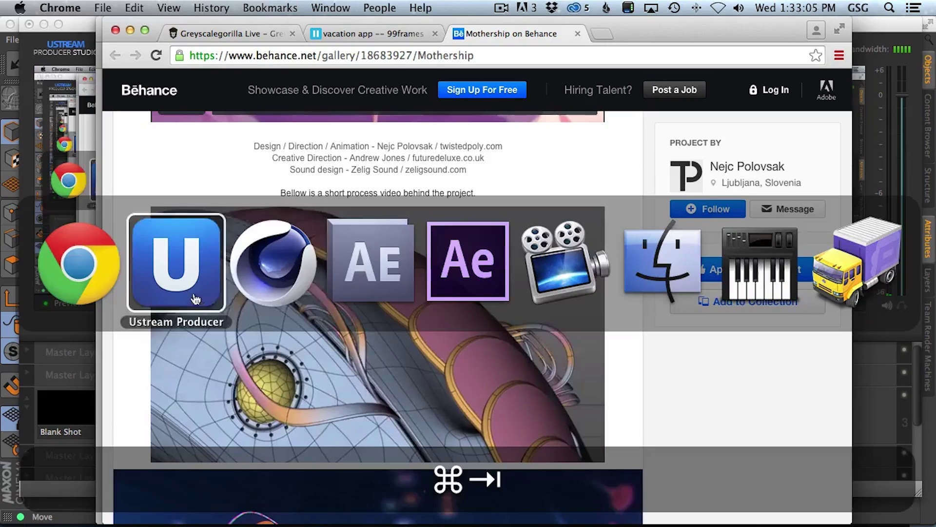
key("Tab")
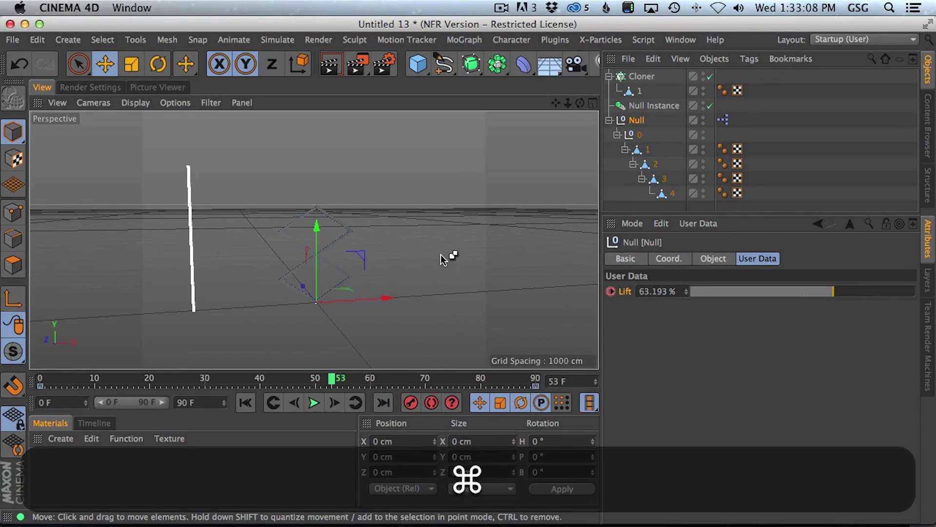
key("super+n")
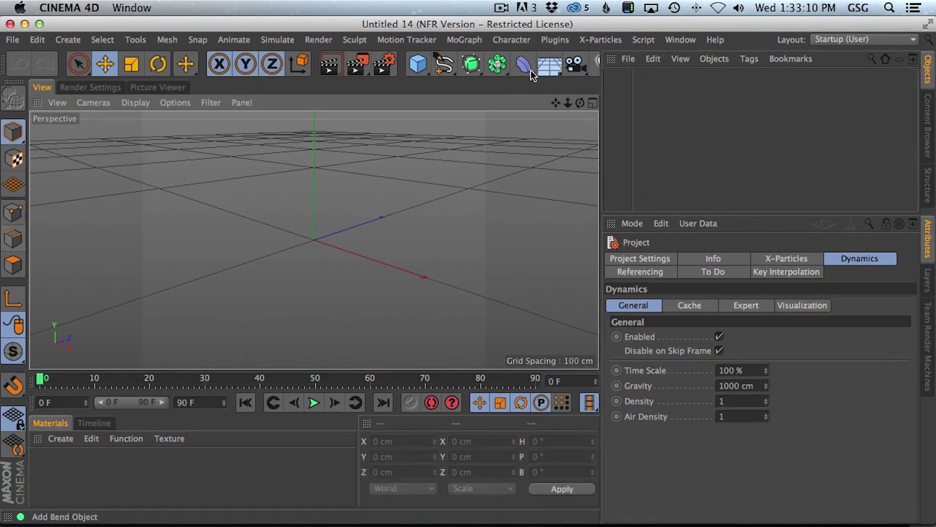
Step: Add a joint and nest a duplicate of it as its child, offset 200 cm along Z
left_click_drag(440, 69, 410, 114)
left_click(464, 40)
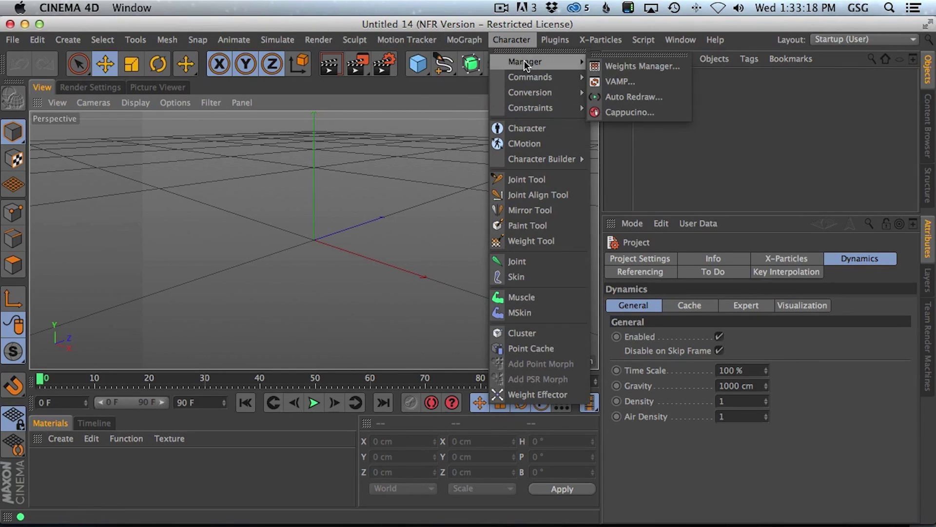
mouse_move(525, 74)
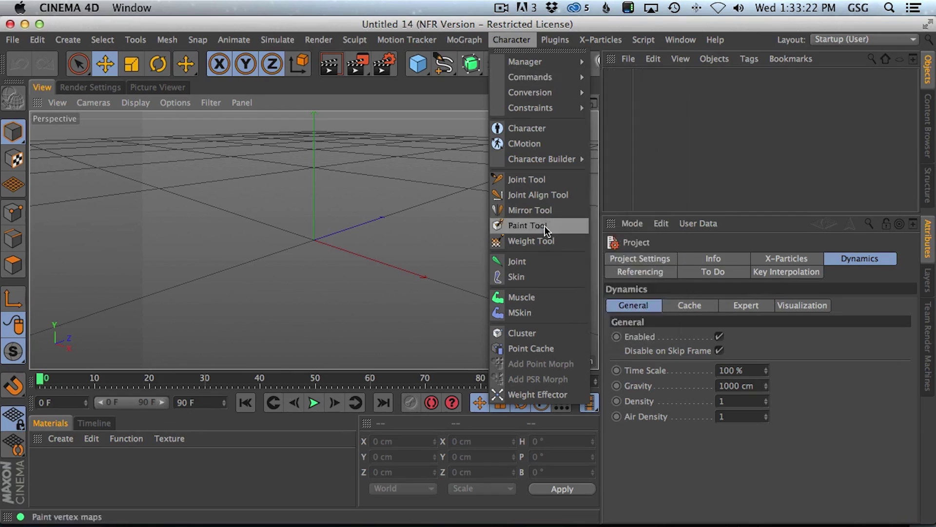
left_click(523, 259)
left_click_drag(636, 80, 636, 78, "super")
left_click_drag(364, 227, 404, 210, "shift")
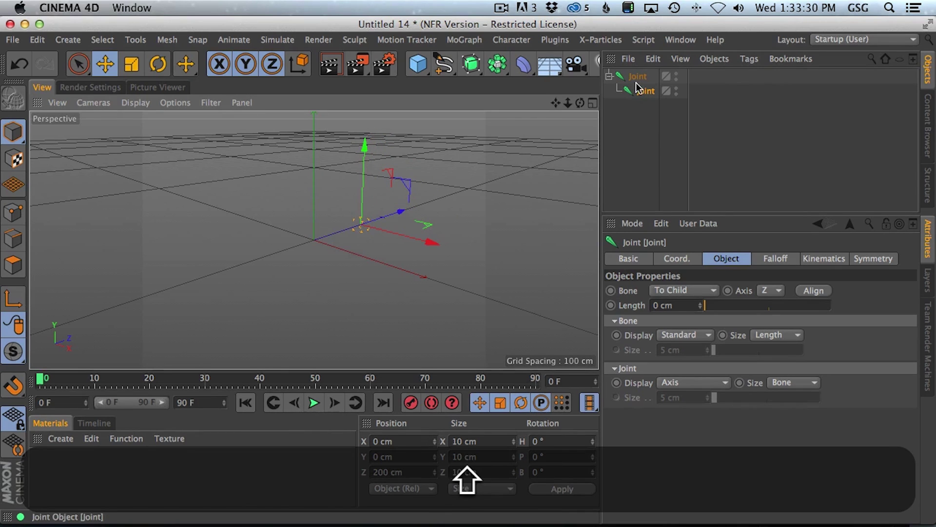
Step: Duplicate the two-joint chain under its last joint and set the copy's Z position to 200 cm
left_click_drag(640, 87, 649, 96, "super")
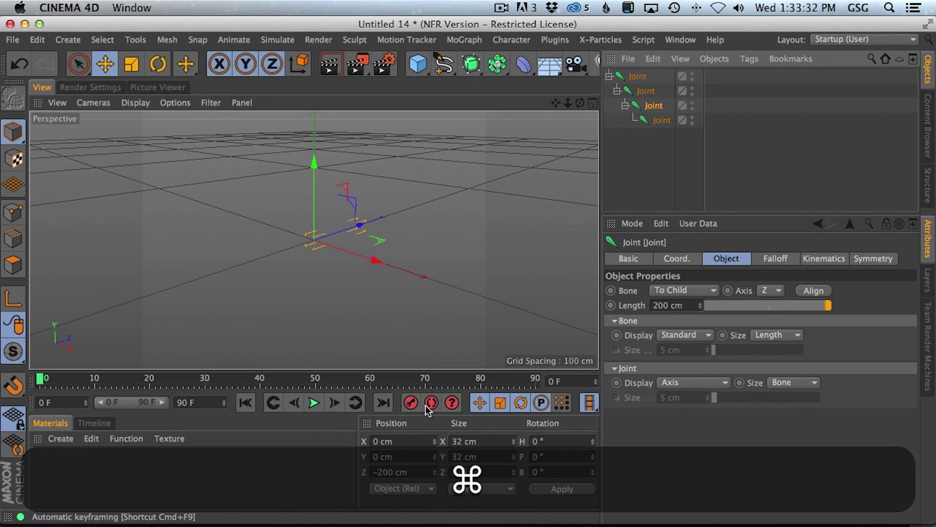
key("BackSpace")
key("Return")
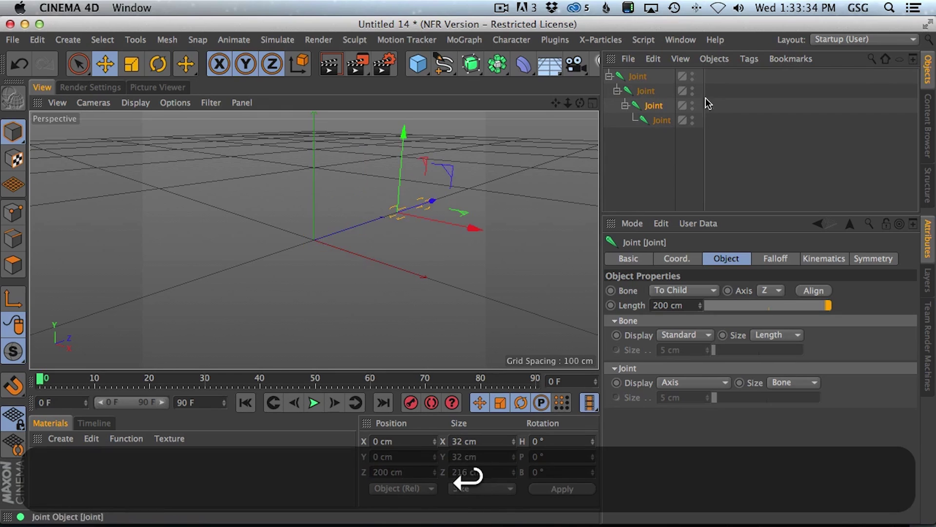
Step: Duplicate the four-joint chain under its last joint and set the copy's Z position to 200 cm
left_click_drag(644, 85, 656, 123, "super")
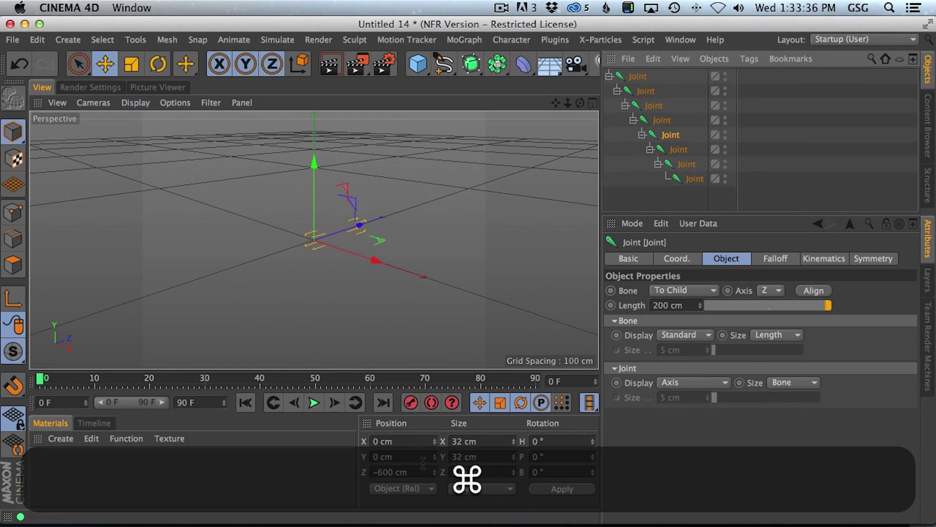
left_click(379, 471)
key("BackSpace")
key("Return")
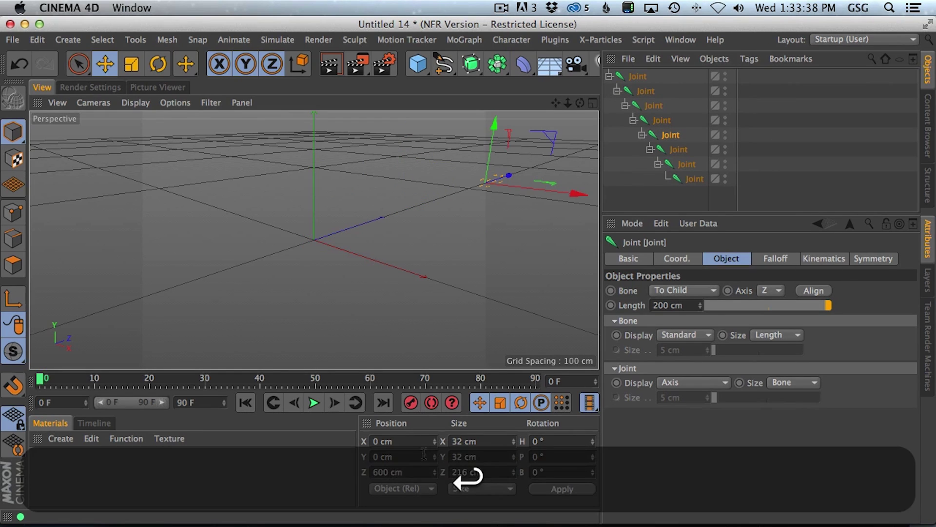
left_click_drag(380, 472, 354, 464)
type("2")
key("Return")
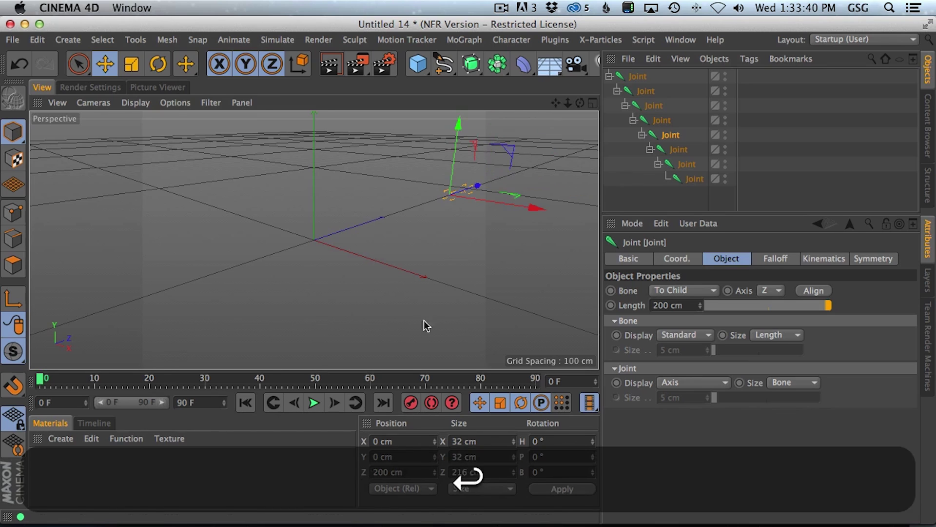
Step: Enable the display of joints in the perspective viewport's filter
left_click(175, 103)
mouse_move(211, 103)
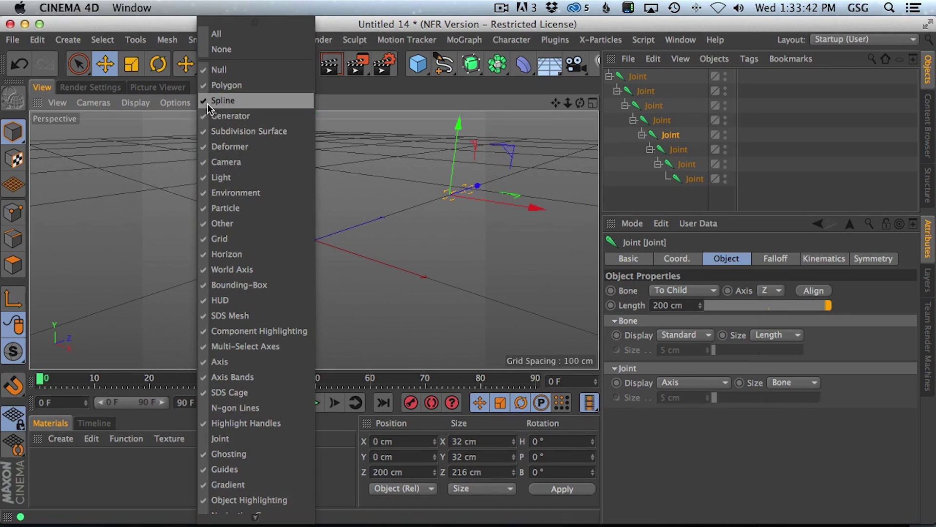
left_click(268, 439)
left_click_drag(475, 187, 469, 198, "alt")
middle_click_drag(468, 197, 444, 219, "alt")
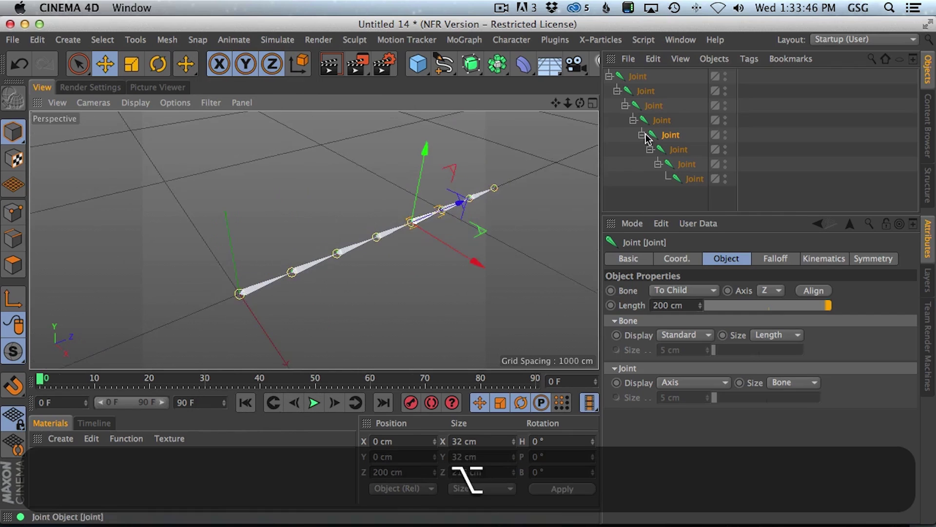
Step: Duplicate the eight-joint chain under its last joint and set the copy's Z position to 200 cm
left_click_drag(637, 77, 698, 181, "super")
left_click_drag(384, 472, 354, 475)
type("2")
left_click(561, 488)
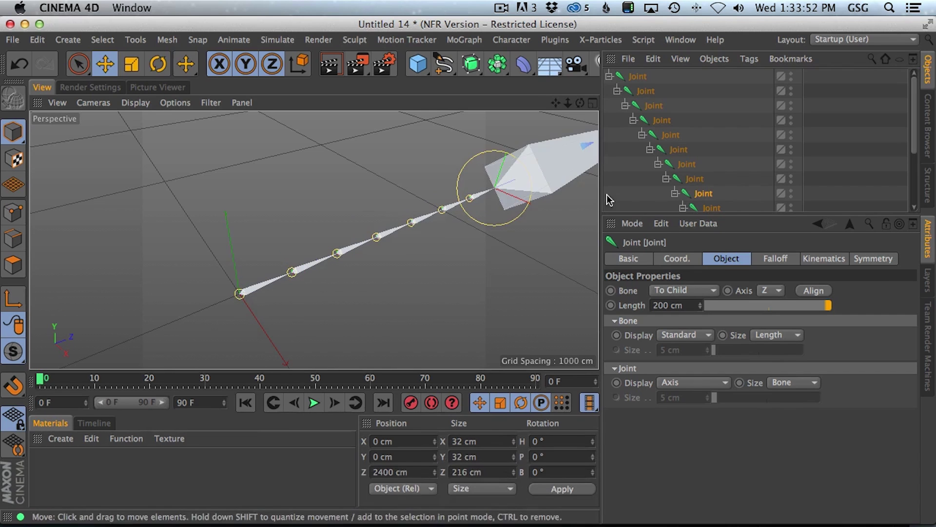
right_click_drag(526, 188, 523, 181, "alt")
middle_click_drag(523, 186, 476, 216, "alt")
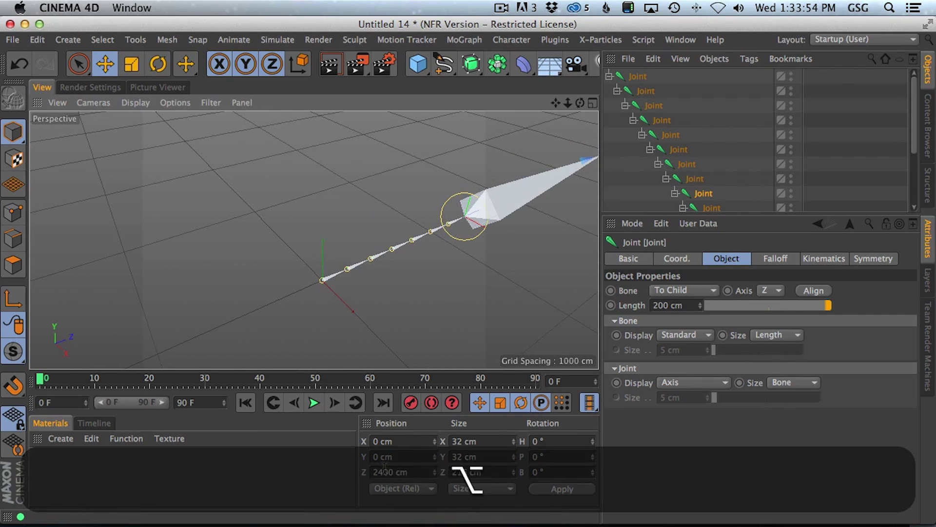
left_click_drag(384, 470, 355, 471)
type("2")
key("Return")
Step: Duplicate the second half of the chain under its last joint and set the copy's Z position to 200 cm
middle_click_drag(508, 218, 448, 252, "alt")
scroll(703, 147, "down", 6)
left_click_drag(767, 214, 760, 302)
left_click_drag(706, 188, 759, 295, "super")
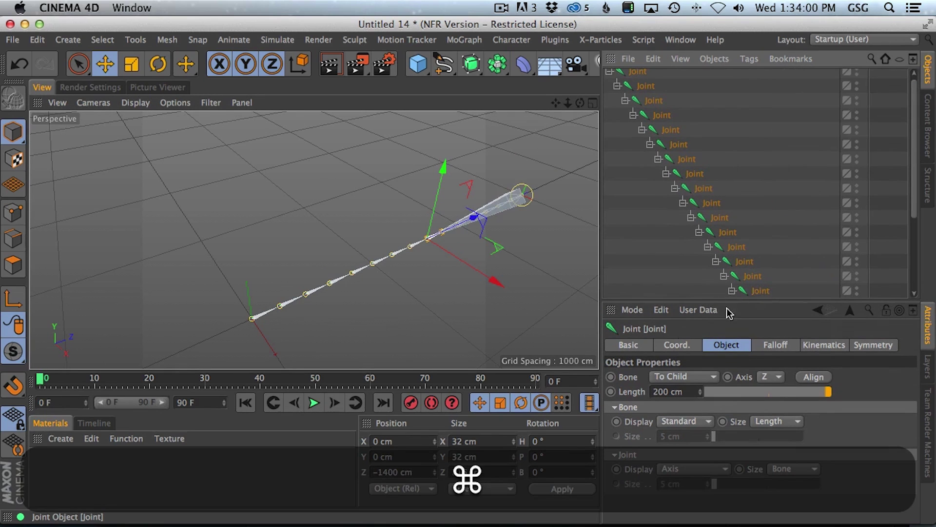
left_click_drag(387, 472, 360, 473)
type("2")
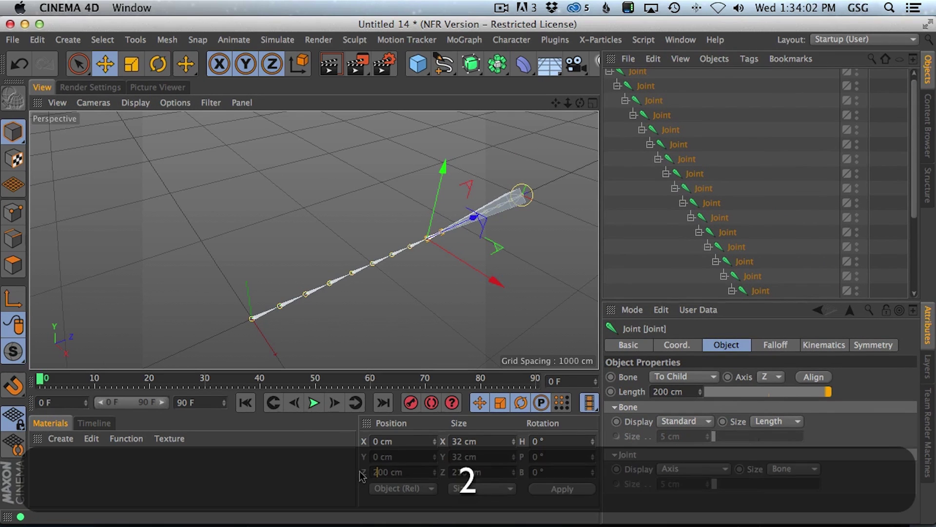
key("Return")
left_click_drag(476, 292, 446, 226, "alt")
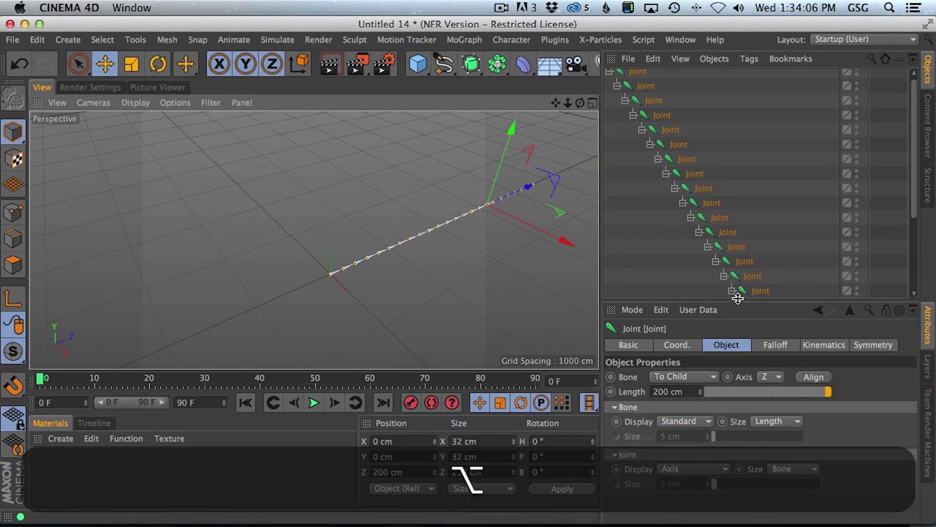
Step: Copy the complete joint chain from its root joint and paste it into a new project
left_click_drag(738, 298, 738, 446)
left_click(639, 77)
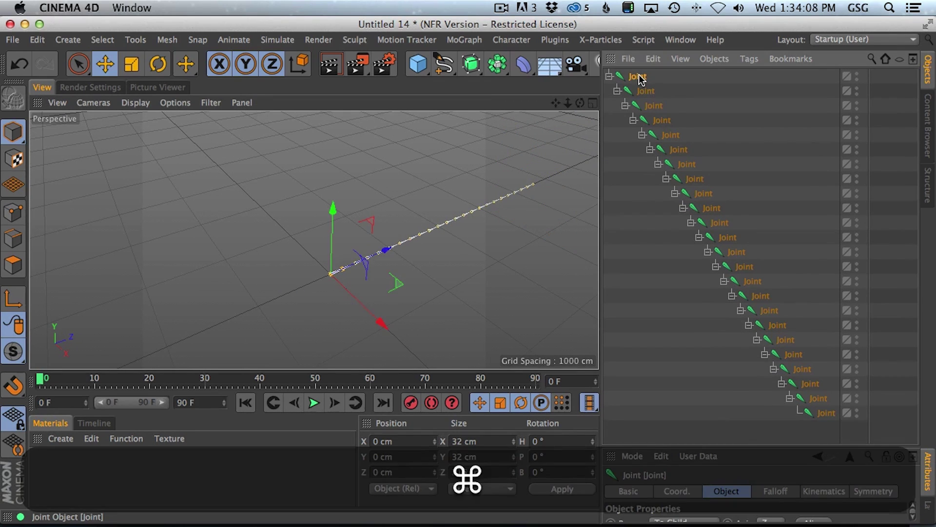
key("super+c")
key("super+n")
key("super+v")
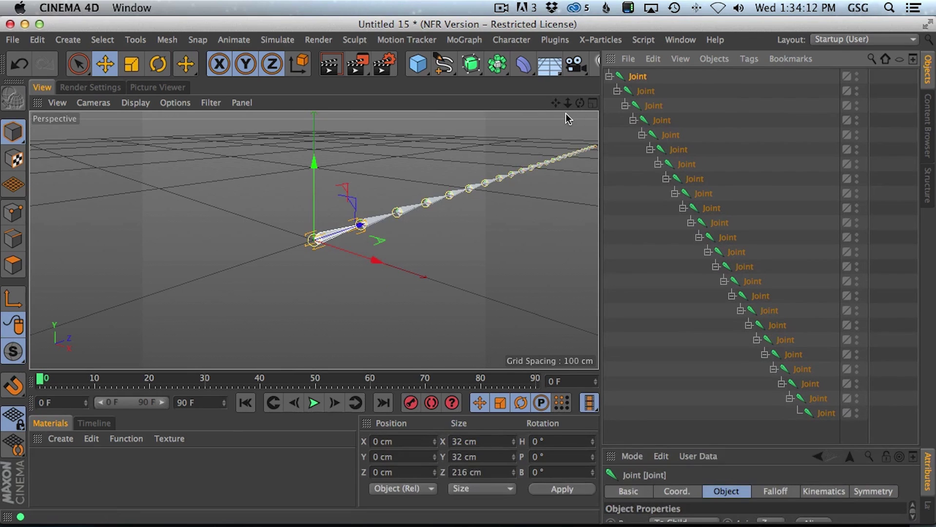
Step: Group the whole joint chain under a null and unfold the group in the object hierarchy
key("s")
key("alt+s")
middle_click_drag(542, 156, 363, 244, "alt")
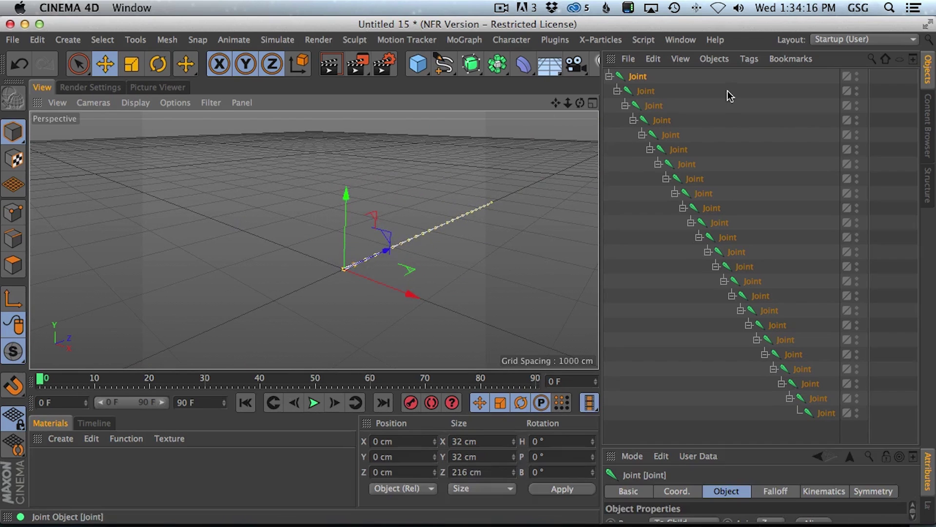
key("alt")
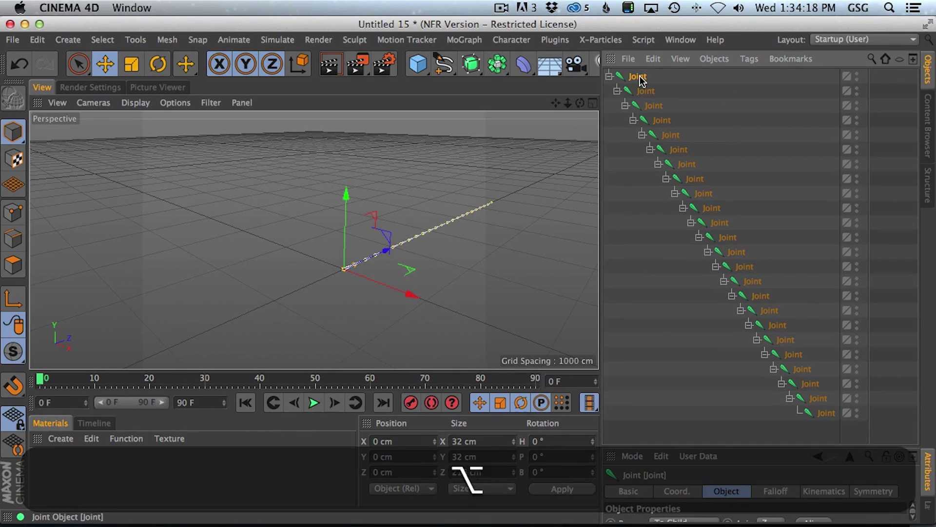
key("alt+g")
left_click(609, 76)
Step: Add an IK character tag to the root joint of the chain
left_click(642, 91)
right_click(646, 92)
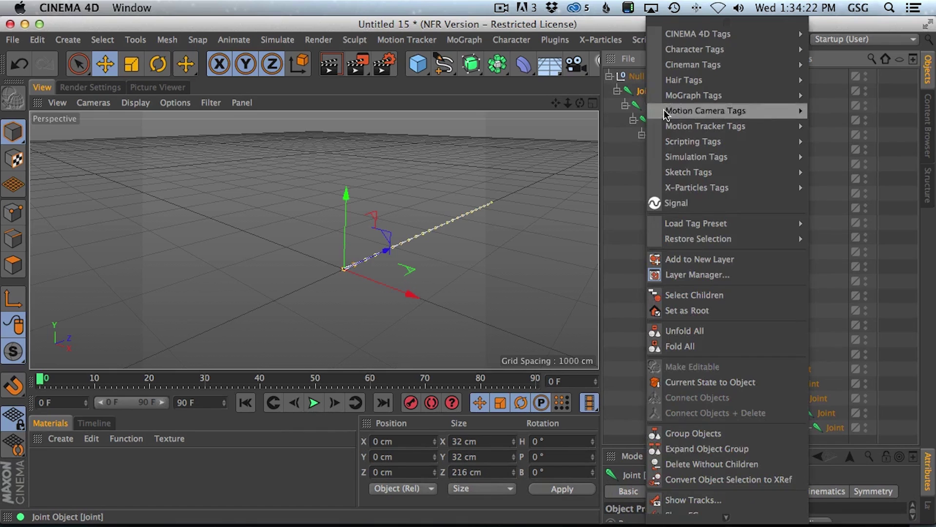
mouse_move(697, 126)
mouse_move(702, 49)
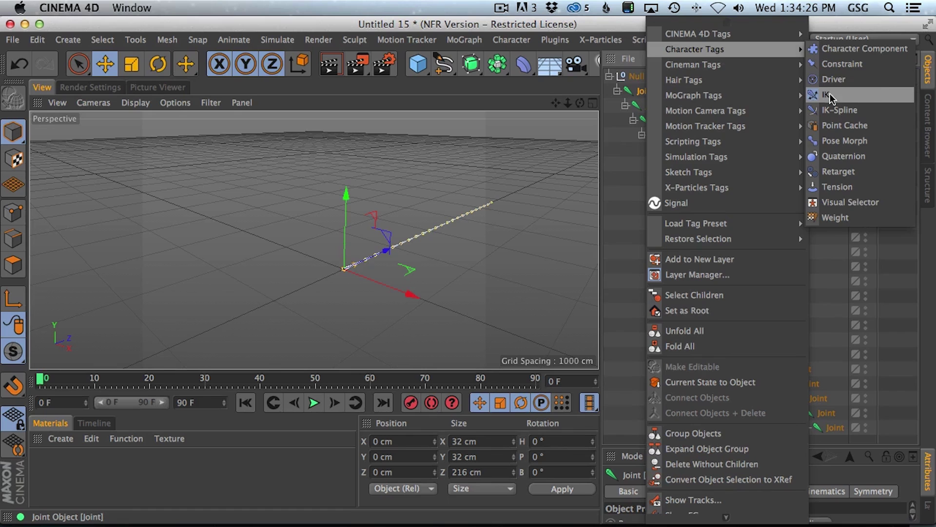
left_click(877, 94)
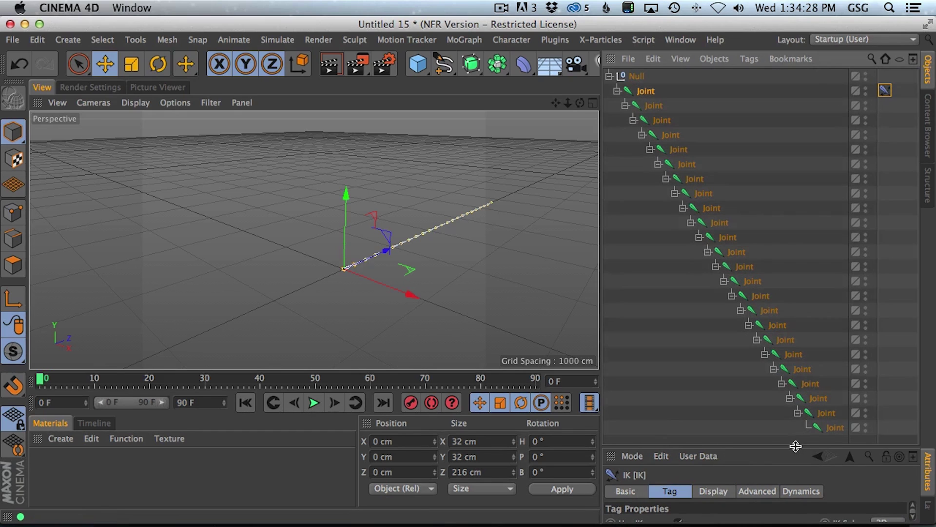
Step: Assign the last joint of the chain as the IK tag's End object
left_click_drag(795, 446, 794, 277)
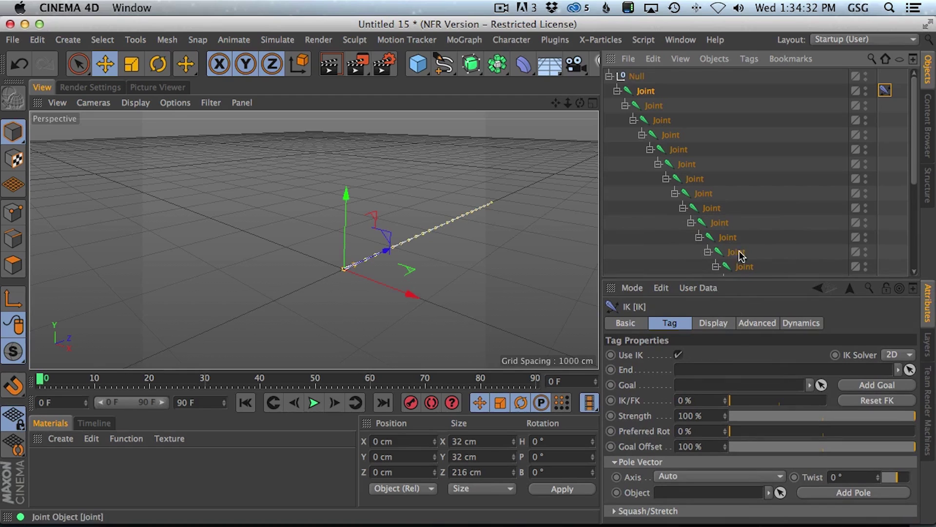
scroll(758, 230, "down", 5)
left_click_drag(838, 268, 769, 372)
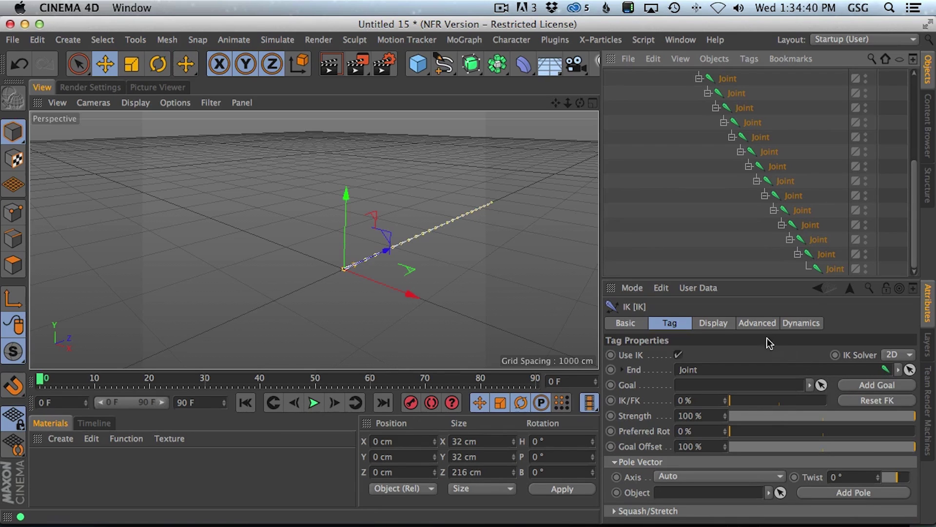
Step: Enable dynamics on the IK tag and play the animation briefly to check how the joint chain moves
left_click(798, 325)
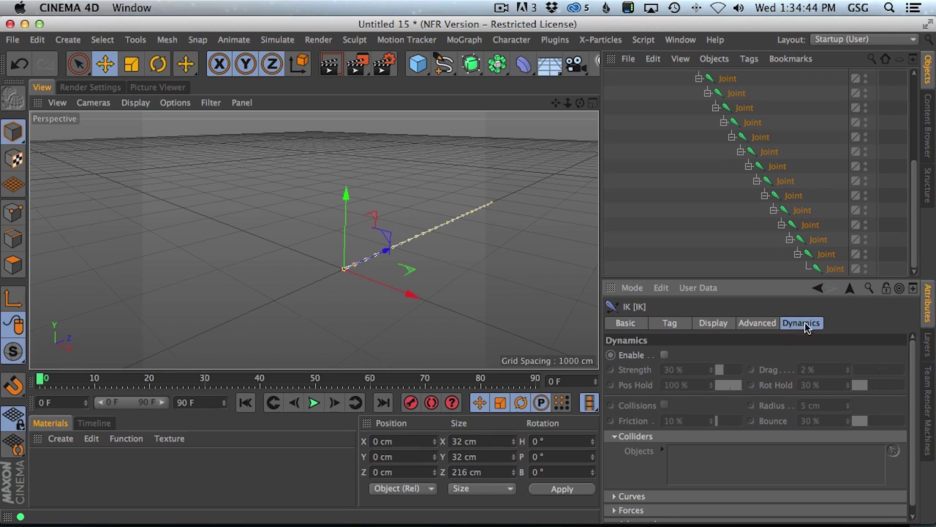
left_click(665, 356)
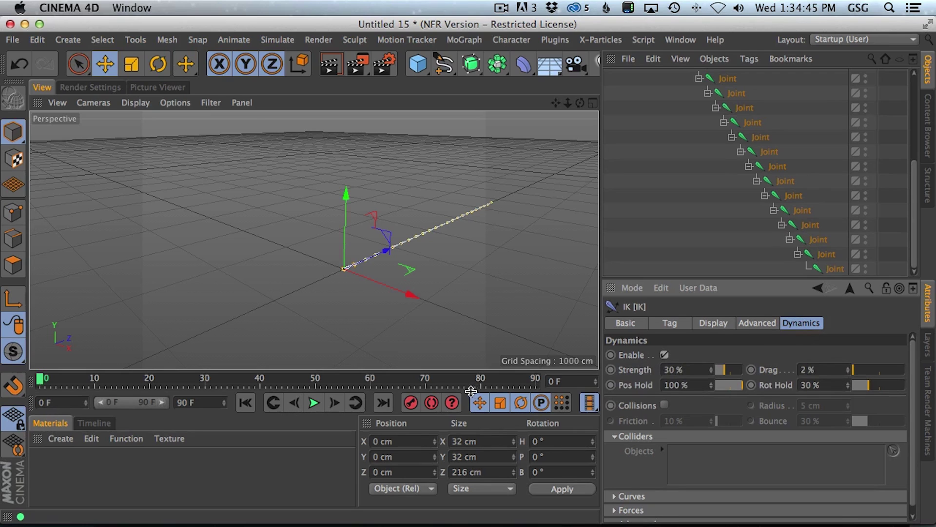
left_click(314, 403)
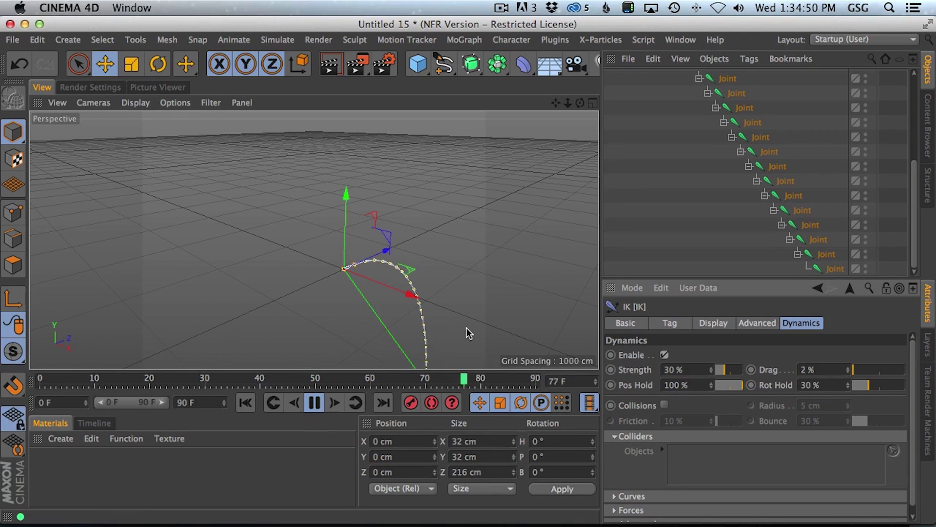
left_click(314, 402)
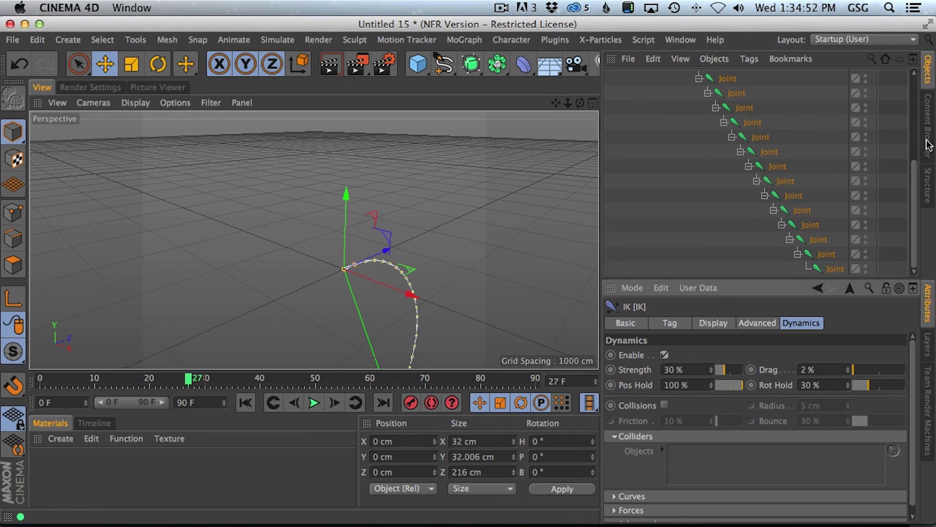
scroll(892, 149, "up", 4)
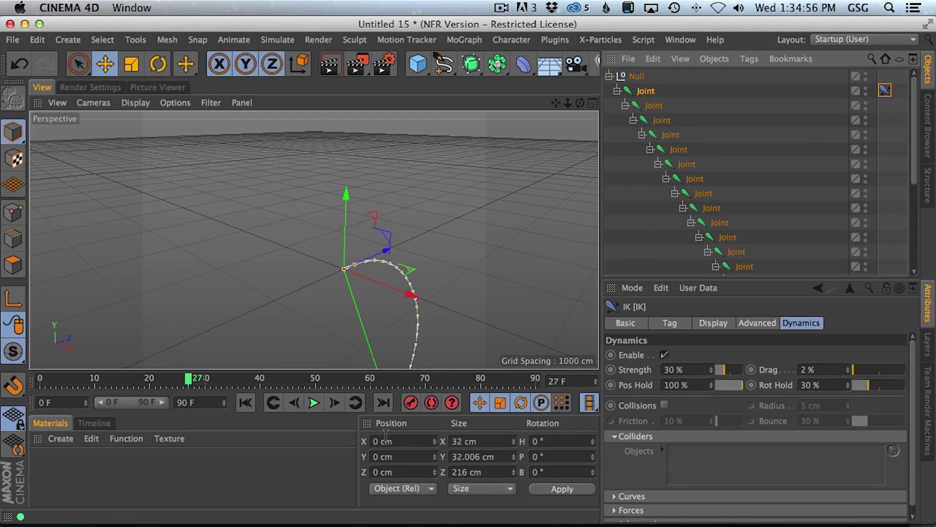
Step: Tune the IK dynamics during playback: try a strength of 90 %, set drag to 64 % and reduce strength to 65 %
left_click(314, 403)
left_click(673, 369)
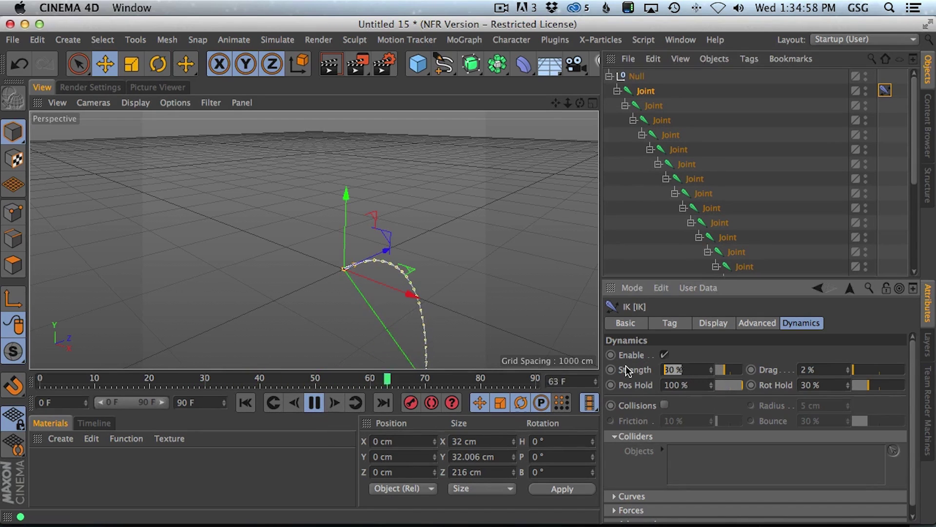
type("90")
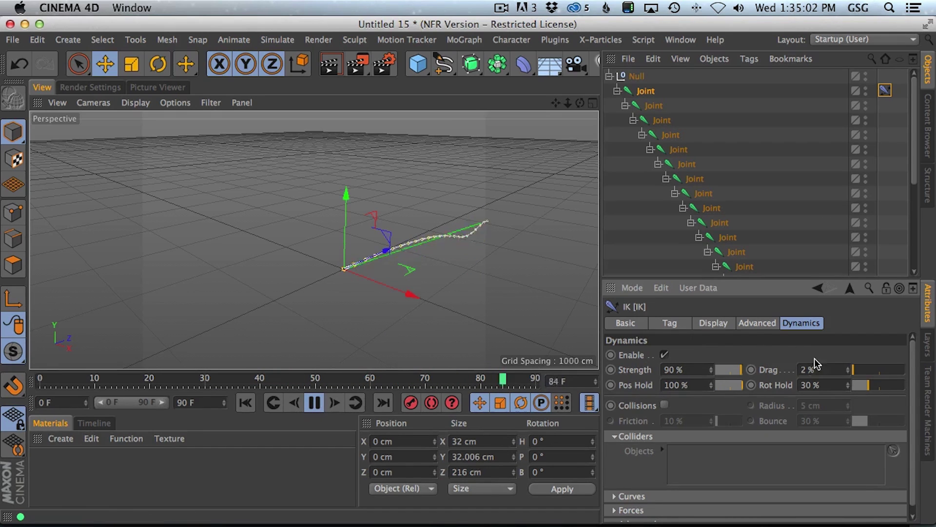
left_click_drag(855, 370, 882, 374)
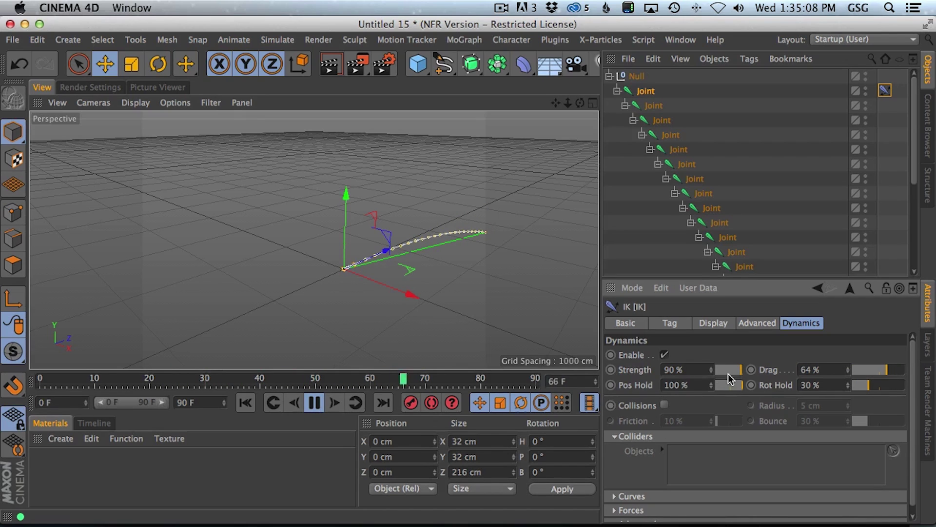
left_click_drag(735, 373, 730, 374)
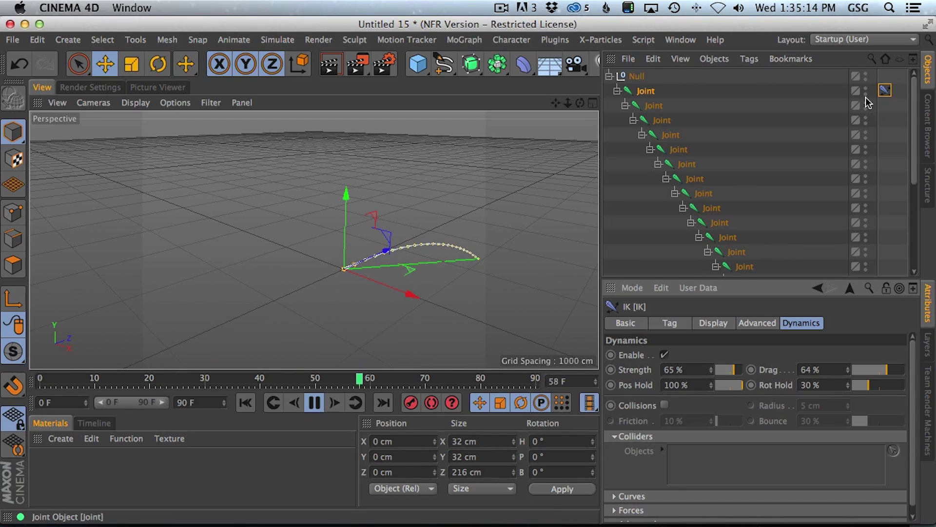
Step: Turn off the Handle Line display of the IK tag and deselect everything
left_click(756, 323)
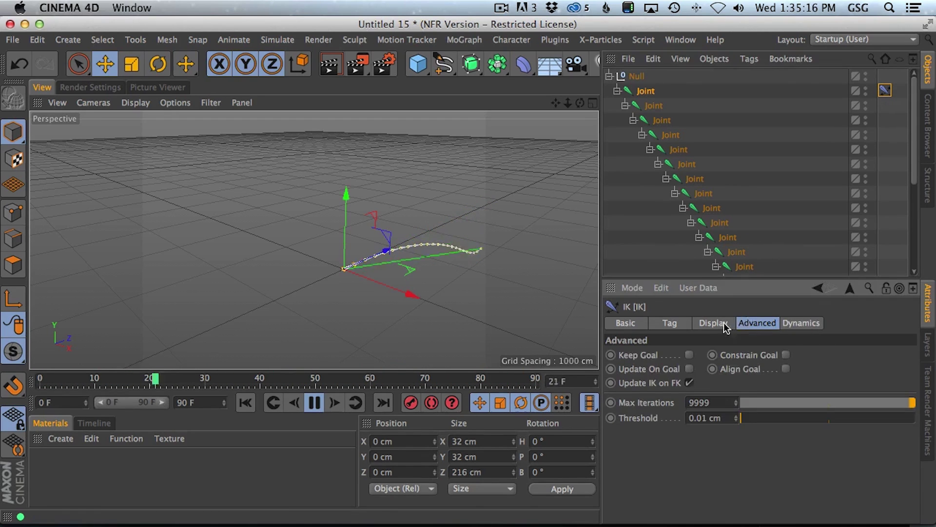
left_click(712, 324)
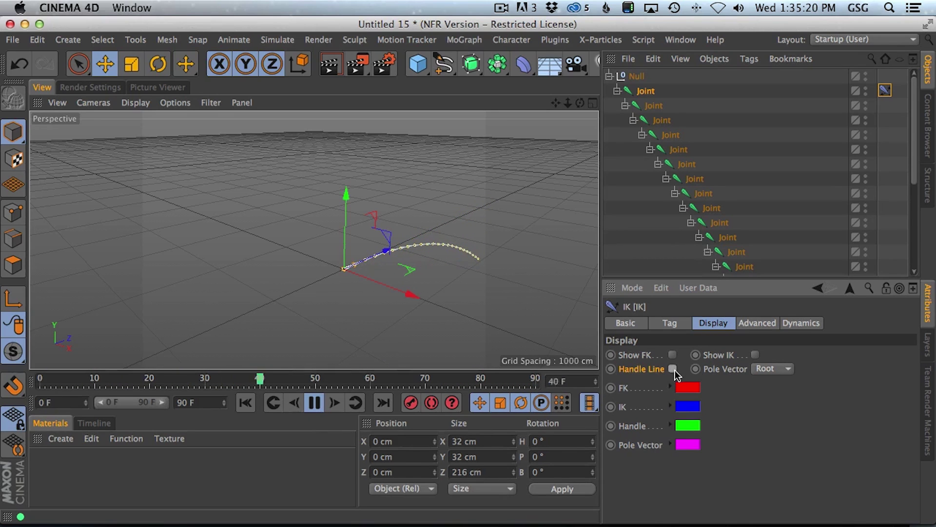
left_click(891, 203)
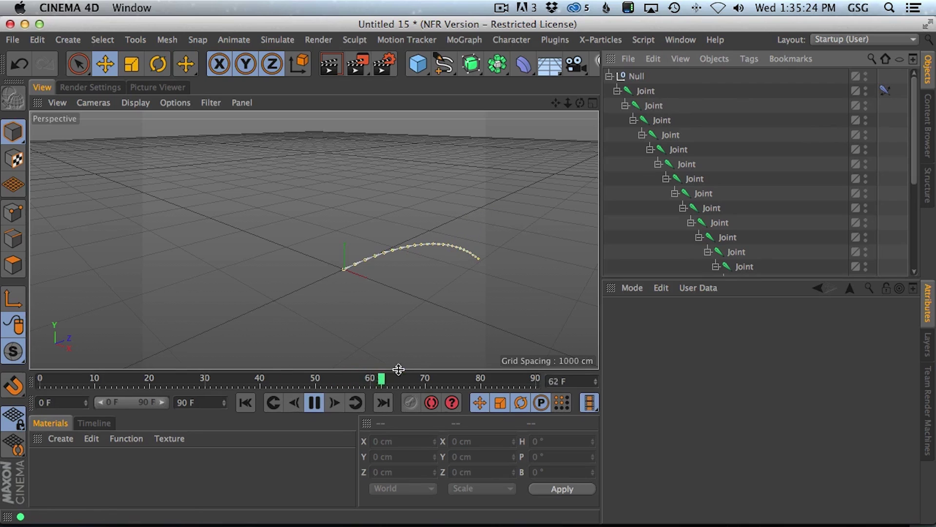
Step: Set the project's end frame to 333, stop playback and return to the first frame
mouse_move(201, 403)
left_mouse_down()
mouse_move(136, 405)
mouse_move(195, 404)
left_mouse_up()
type("333")
key("Return")
left_click(311, 406)
left_click(242, 404)
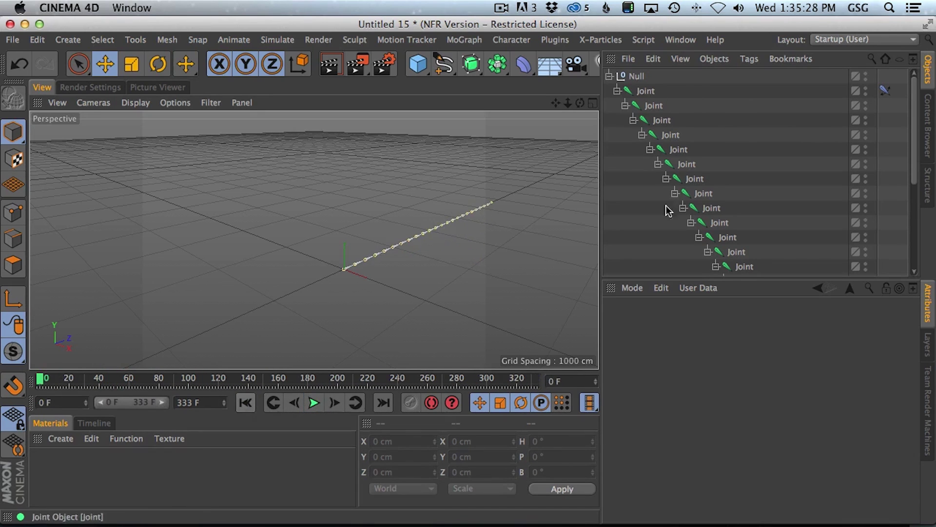
Step: Add a Signal tag to the null that contains the joint chain
left_click(636, 77)
right_click(637, 77)
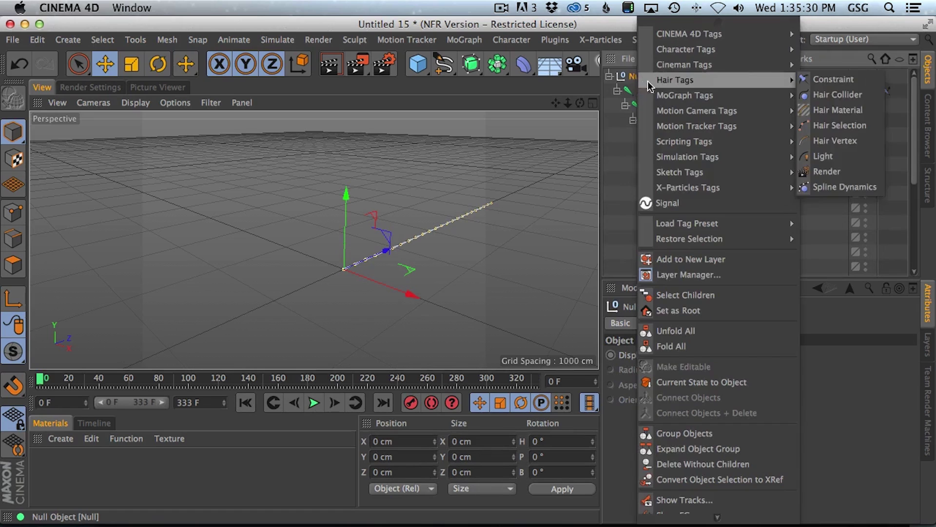
left_click(650, 205)
left_click(641, 77)
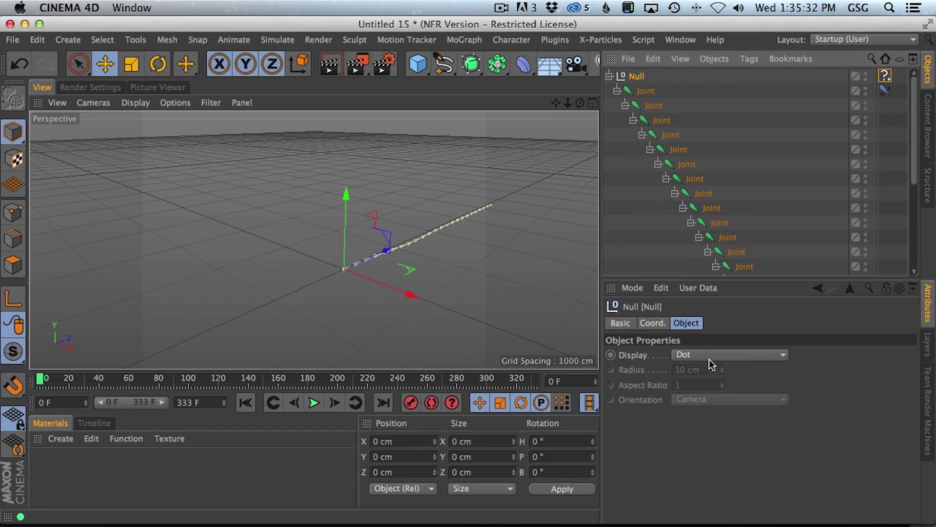
left_click(886, 77)
Step: Try rotating the null's pitch by about 28° to test the chain's motion, and undo the rotation
left_click(635, 78)
key("r")
left_click_drag(328, 253, 313, 275)
key("super+z")
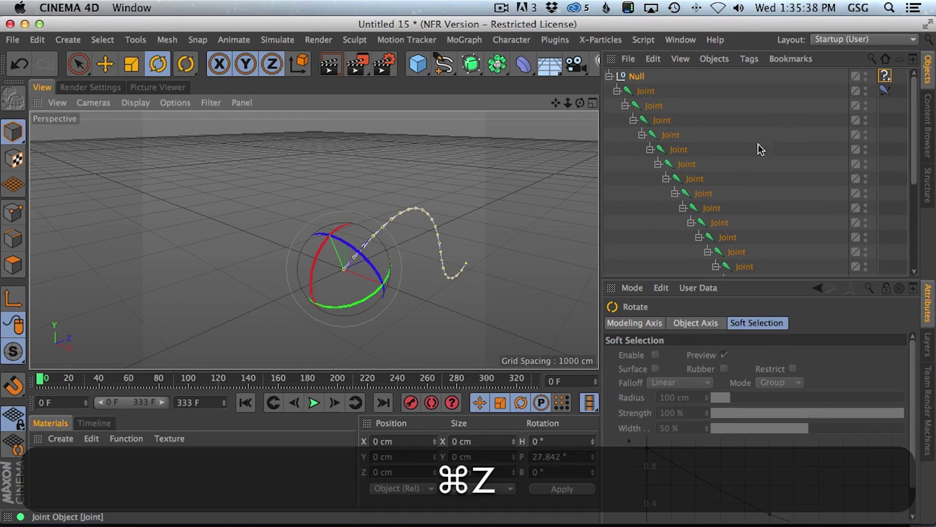
Step: Link the null's pitch rotation coordinate to its Signal tag
left_click(886, 76)
left_click(635, 78)
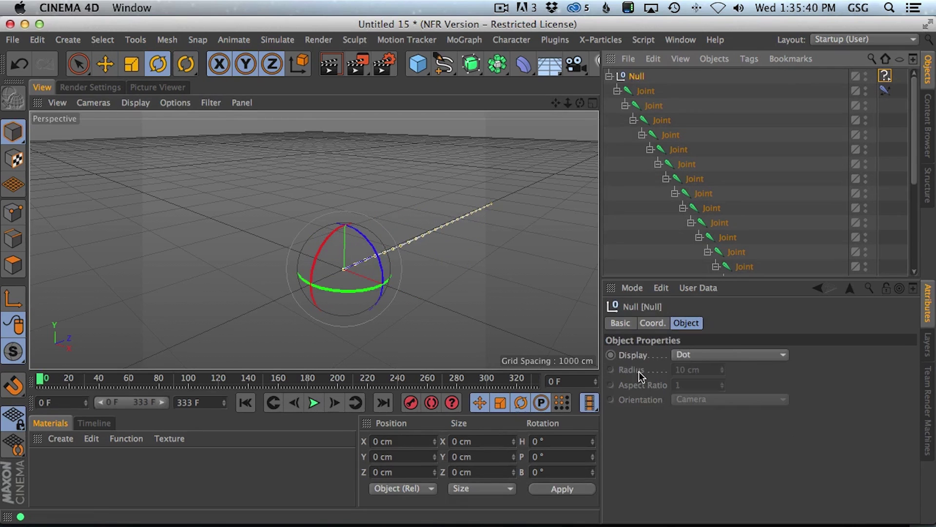
left_click(653, 324)
left_click_drag(815, 372, 886, 77)
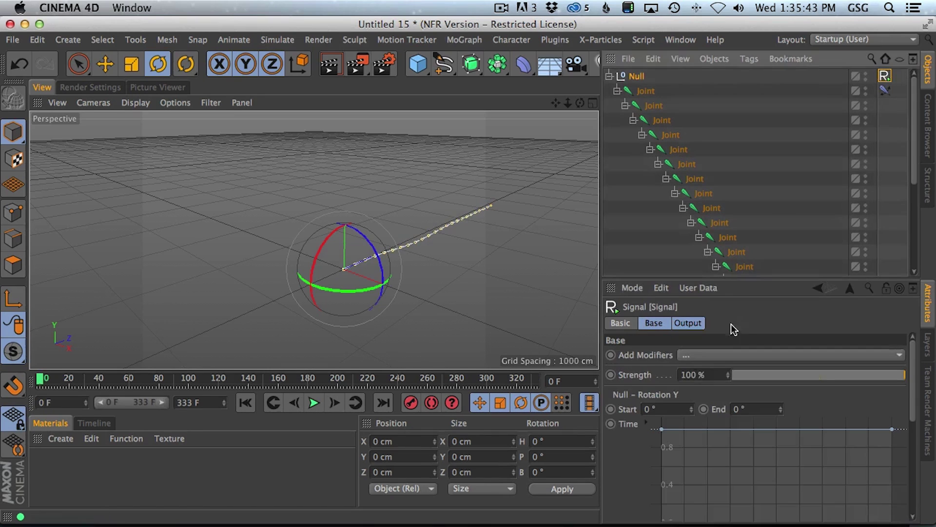
Step: Add a Sin modifier to the Signal tag with a variation of 35° and start playing the animation
left_click(684, 356)
left_click(710, 399)
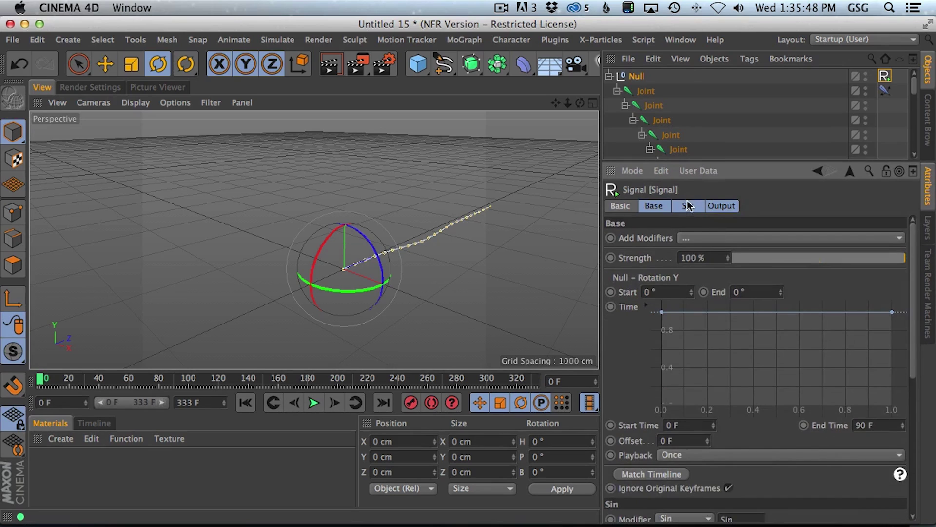
left_click(688, 206)
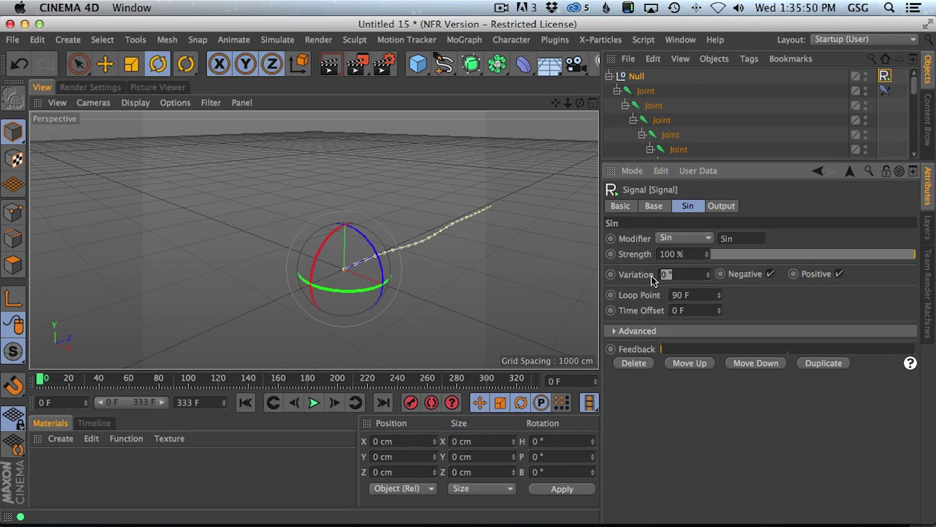
type("35")
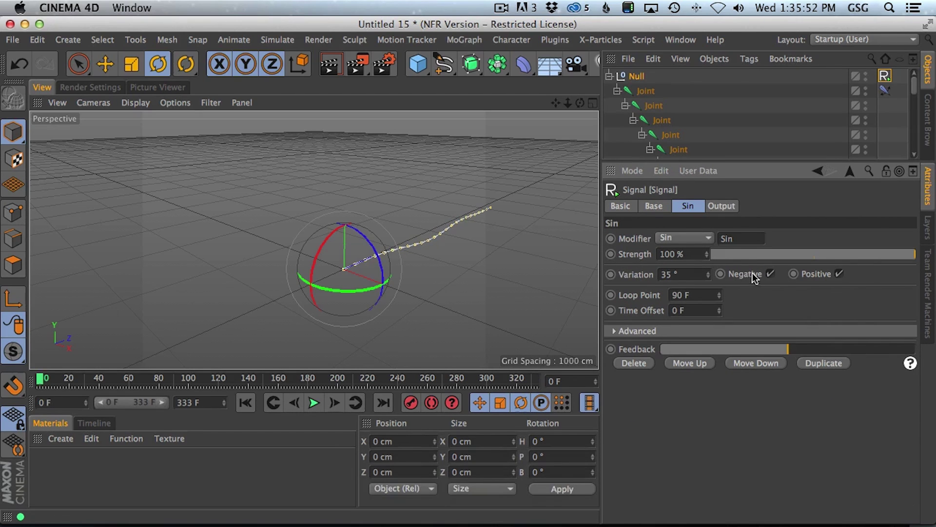
left_click(314, 403)
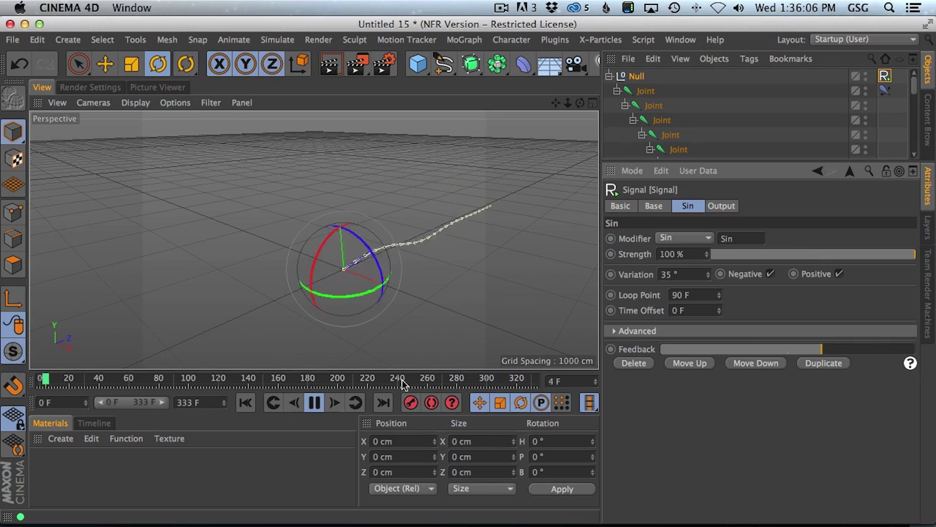
Step: Try the IK dynamics drag at 7 % during playback and set it to 65 %
left_click(885, 91)
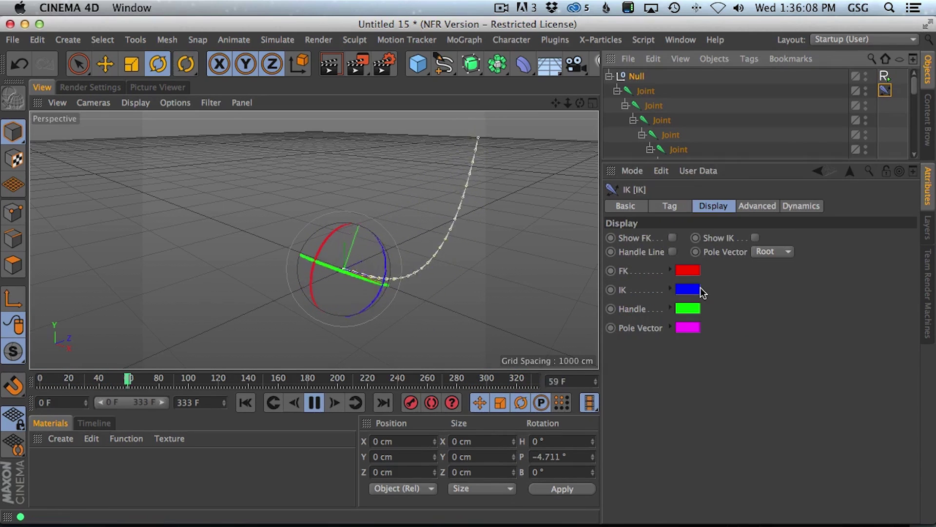
left_click(803, 210)
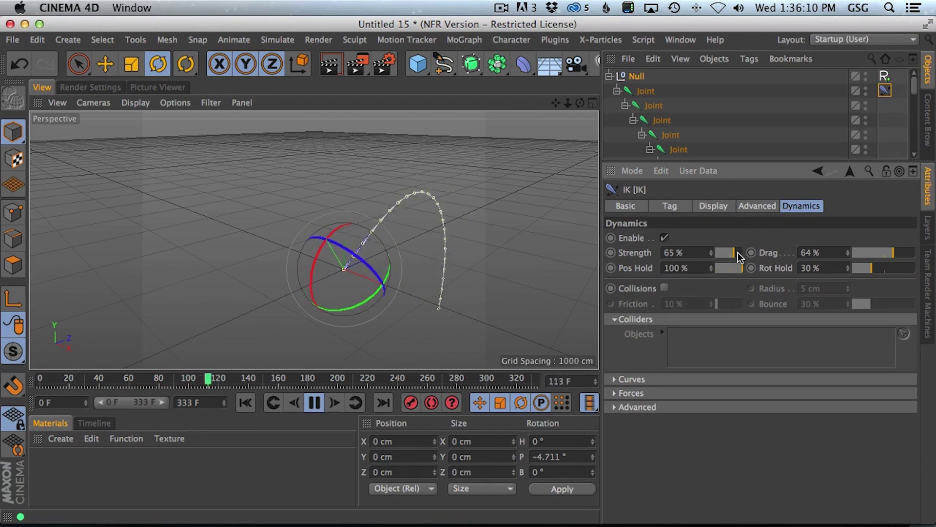
left_click(865, 253)
left_click_drag(864, 252, 856, 253)
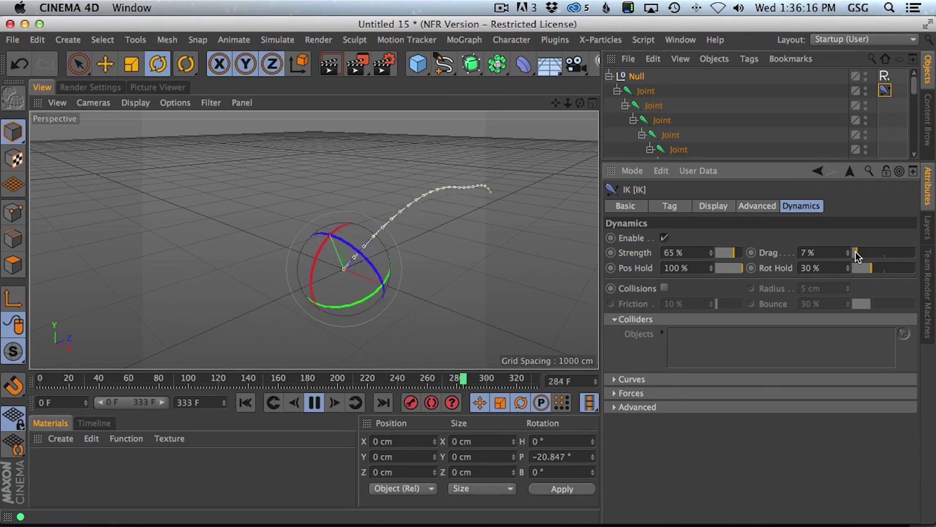
left_click(894, 253)
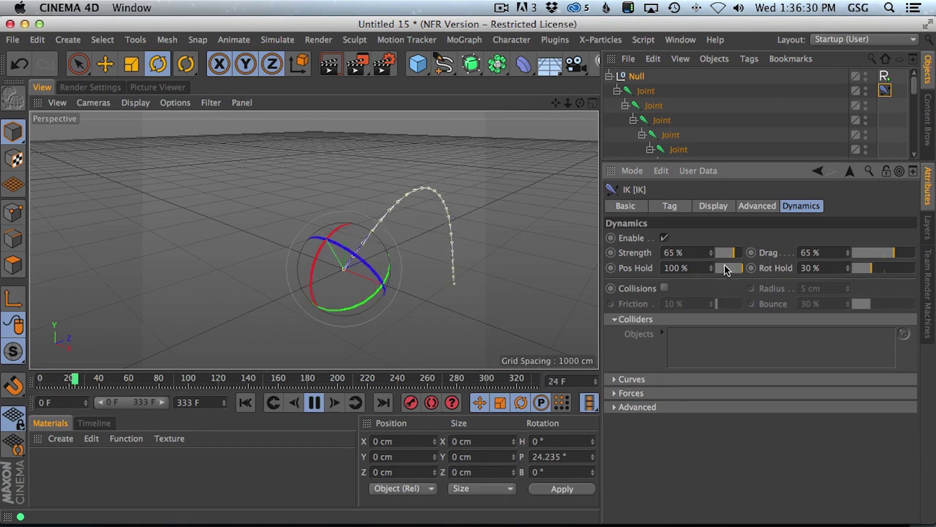
Step: Try the IK dynamics strength at 24 %, raise it to 83 %, and stop playback at the first frame
left_click(722, 251)
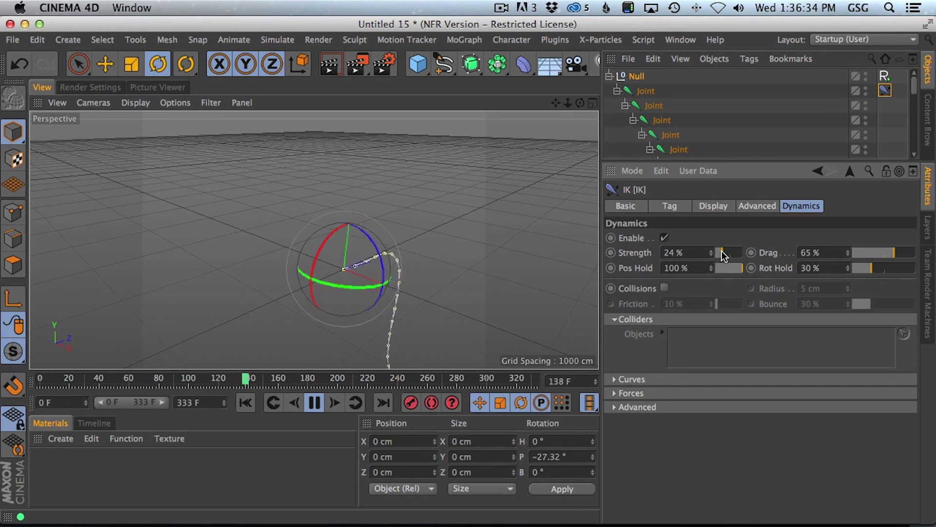
left_click_drag(735, 251, 739, 250)
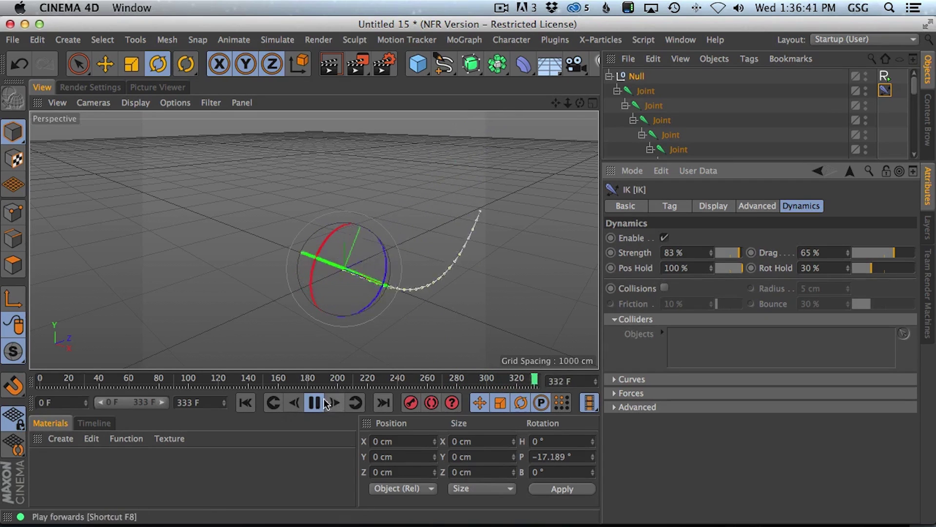
left_click(314, 402)
left_click(245, 402)
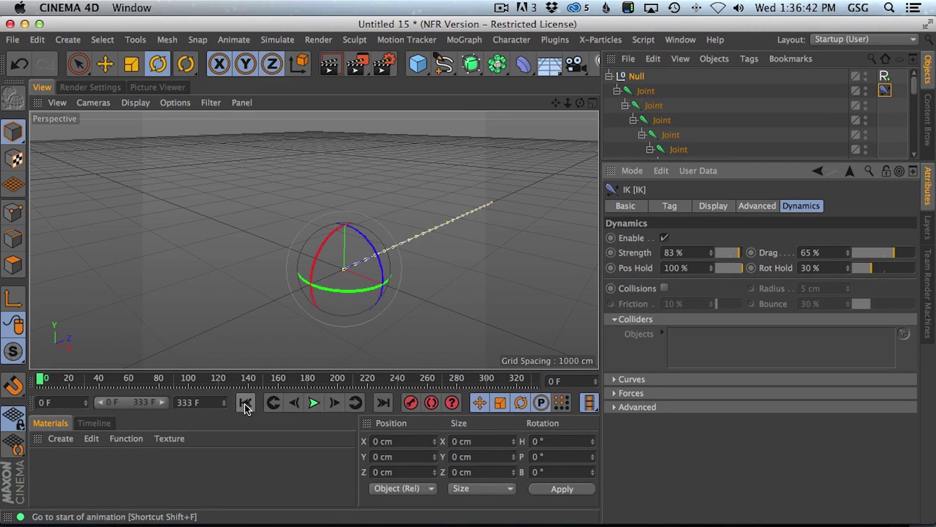
Step: Copy the outer section of the joint chain, paste it as a separate hierarchy, and rename its root joint 2
left_click_drag(741, 162, 767, 417)
scroll(789, 355, "down", 1)
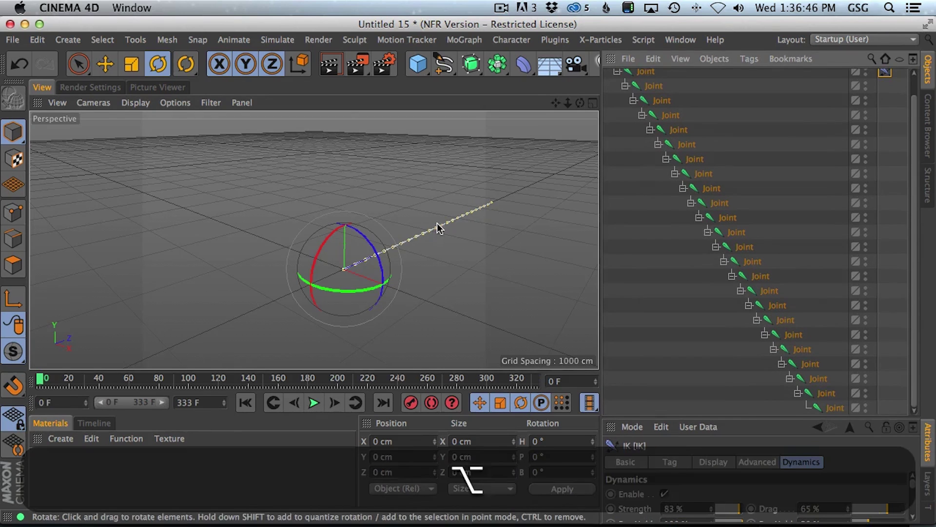
left_click_drag(443, 282, 426, 278, "alt")
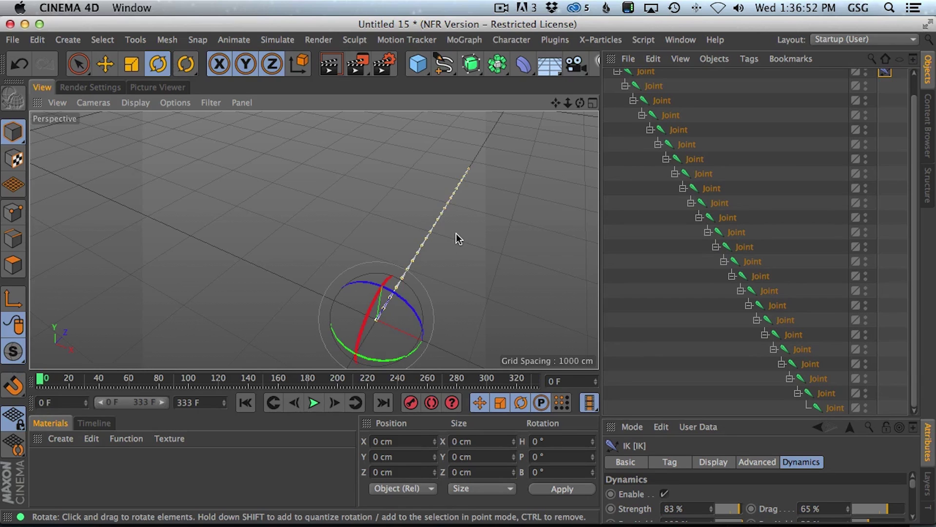
left_click(795, 336)
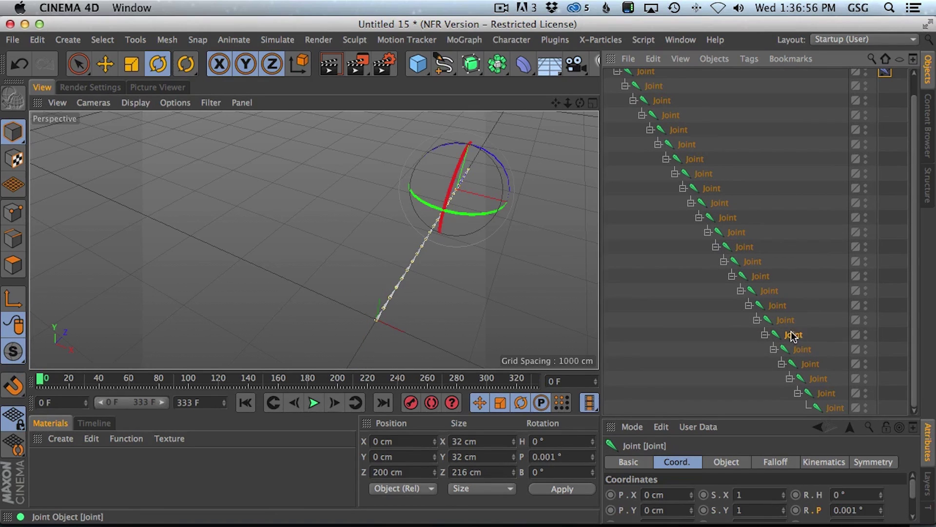
left_click(777, 304)
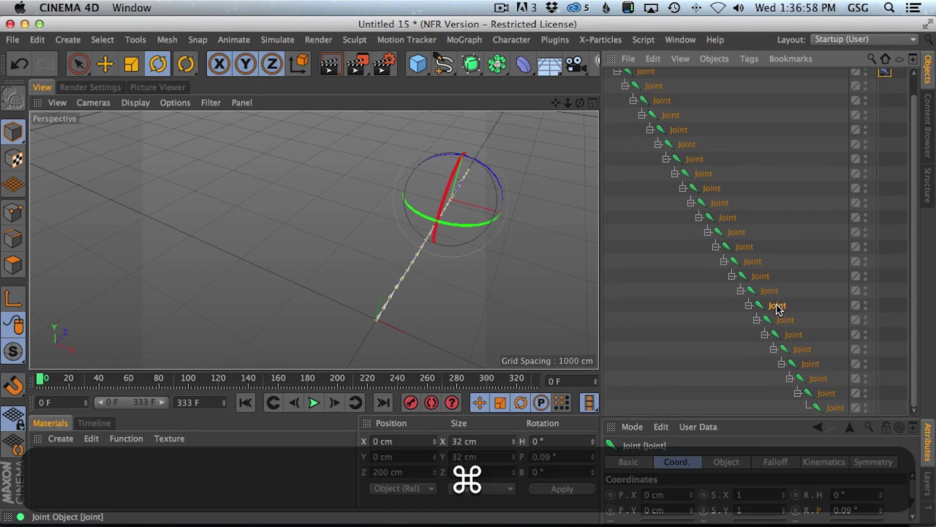
key("super+c")
key("super+v")
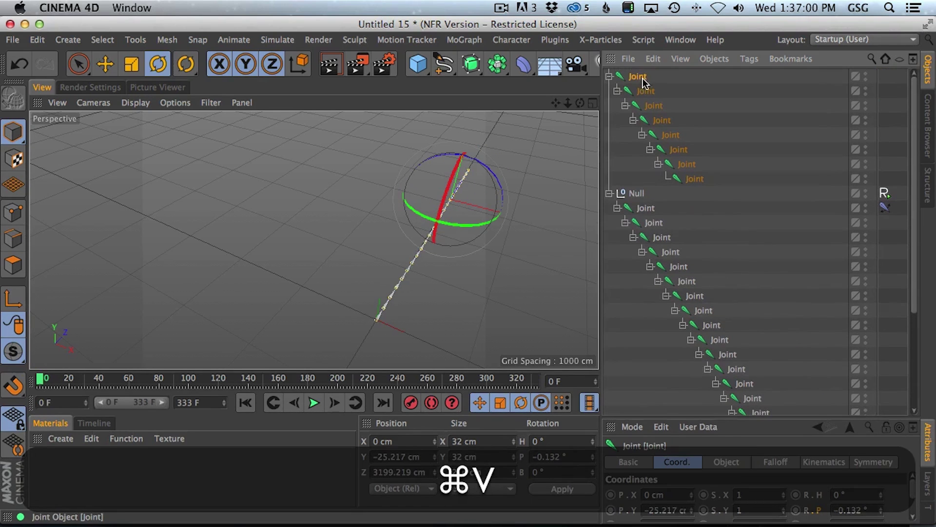
double_click(640, 77)
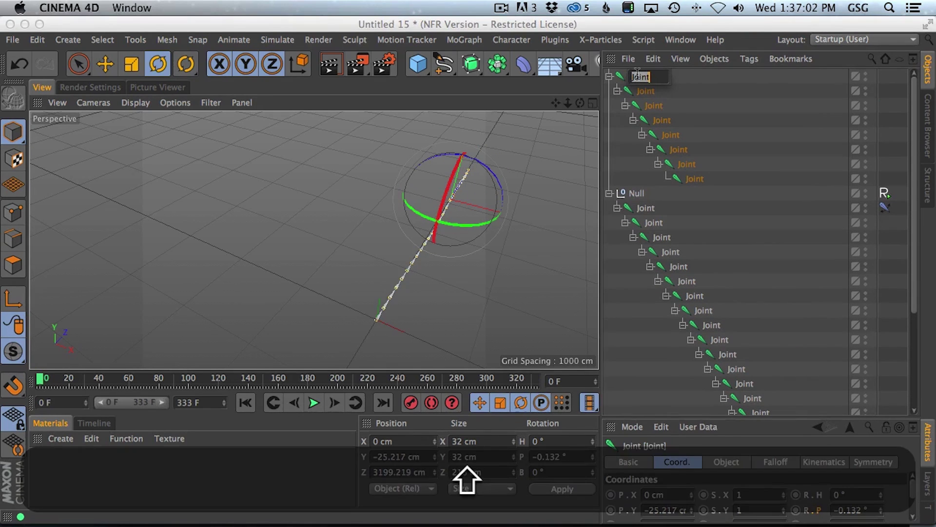
type("2")
key("Return")
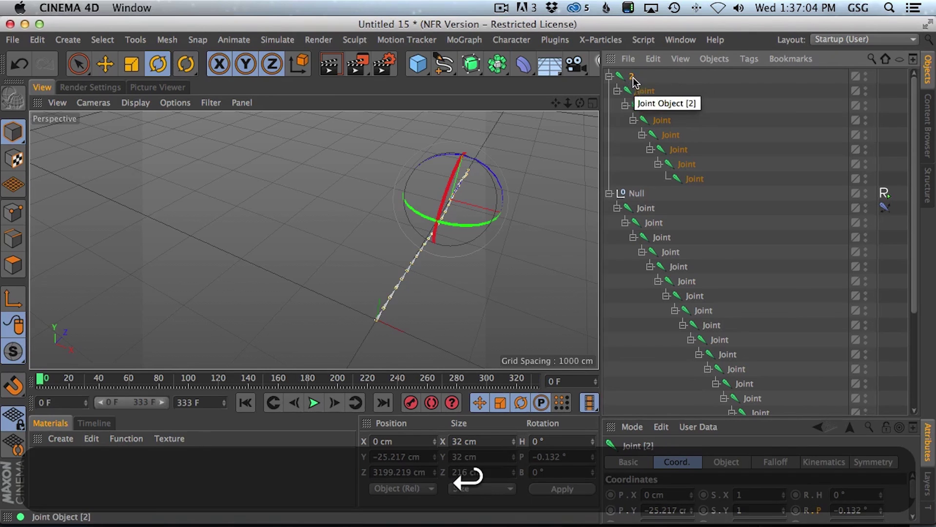
Step: Parent branch 2 under the fourth joint of the main chain and zero its position and pitch
left_click(609, 76)
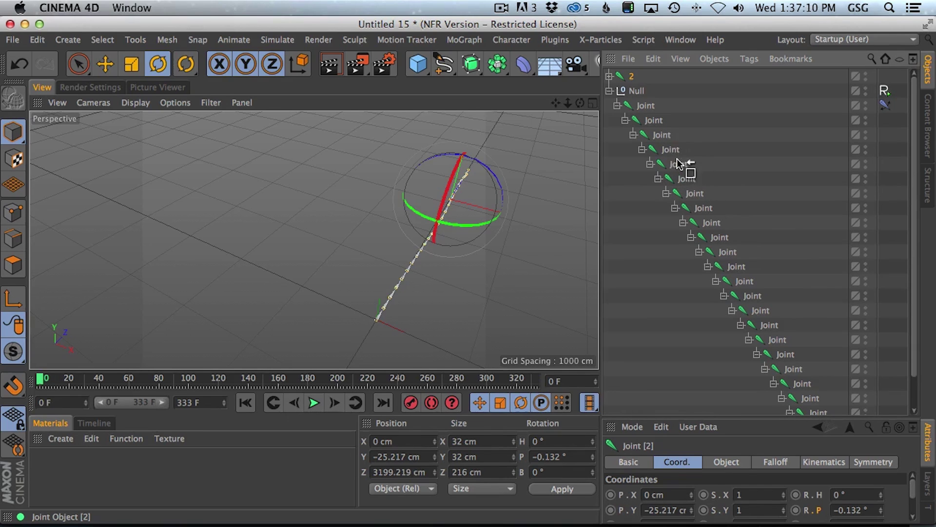
left_click_drag(681, 163, 675, 159)
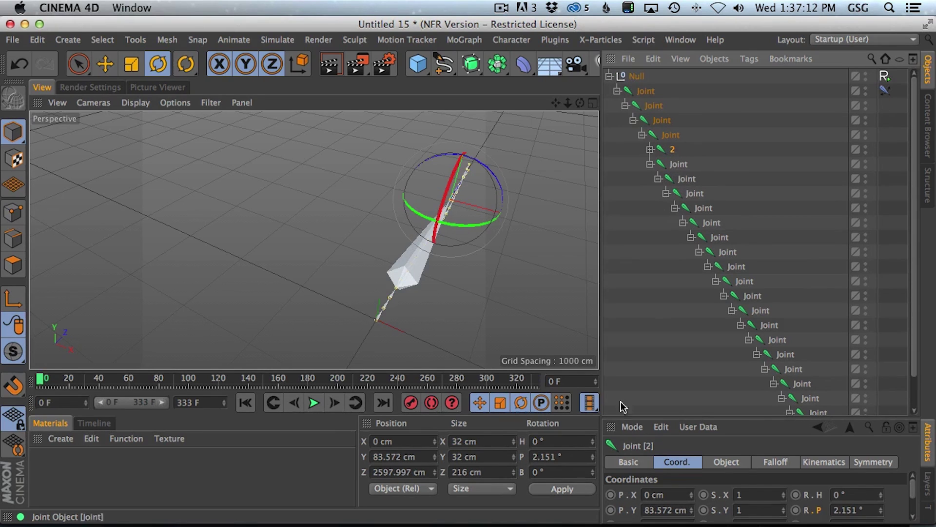
left_click(425, 453)
type("0")
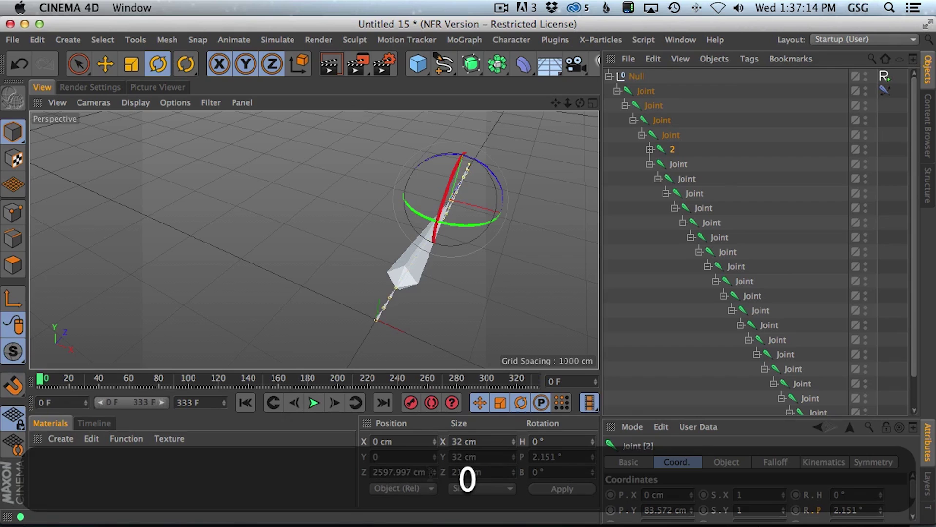
type("0")
key("Return")
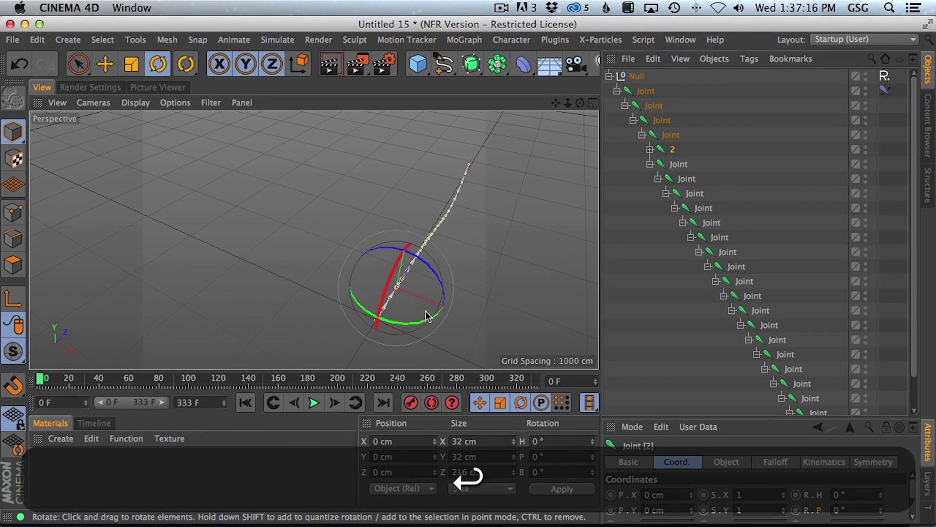
Step: Rotate branch 2 to a heading of -90° and delete the last two joints at its tip
left_click_drag(413, 322, 485, 335, "shift")
mouse_move(499, 279)
left_mouse_down("alt")
mouse_move(464, 278)
mouse_move(502, 286)
mouse_move(517, 273)
left_mouse_up("alt")
left_click(652, 151, "alt+super")
left_click(733, 253)
key("BackSpace")
left_click(728, 238)
key("BackSpace")
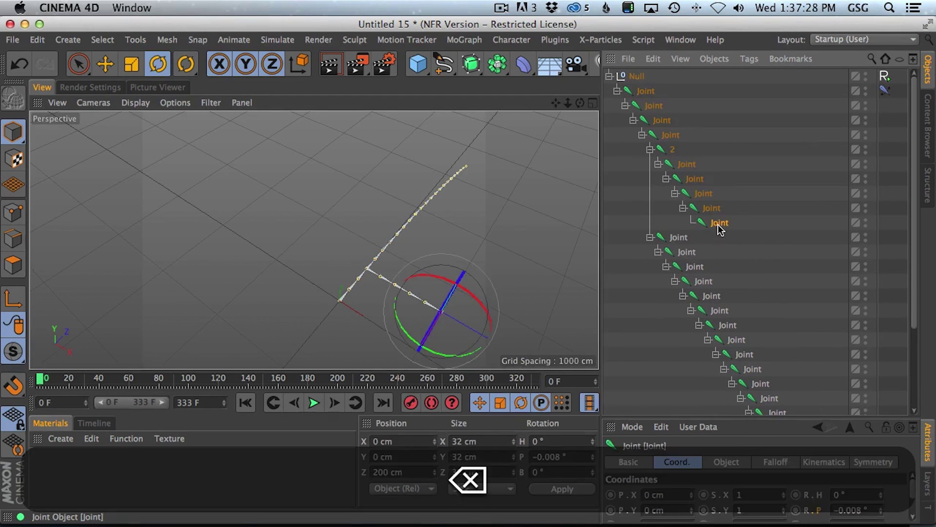
Step: Duplicate branch 2 under the main chain's eleventh joint, apply Reset PSR, and rotate it to a heading of -90°
left_click(662, 151)
left_click(652, 150)
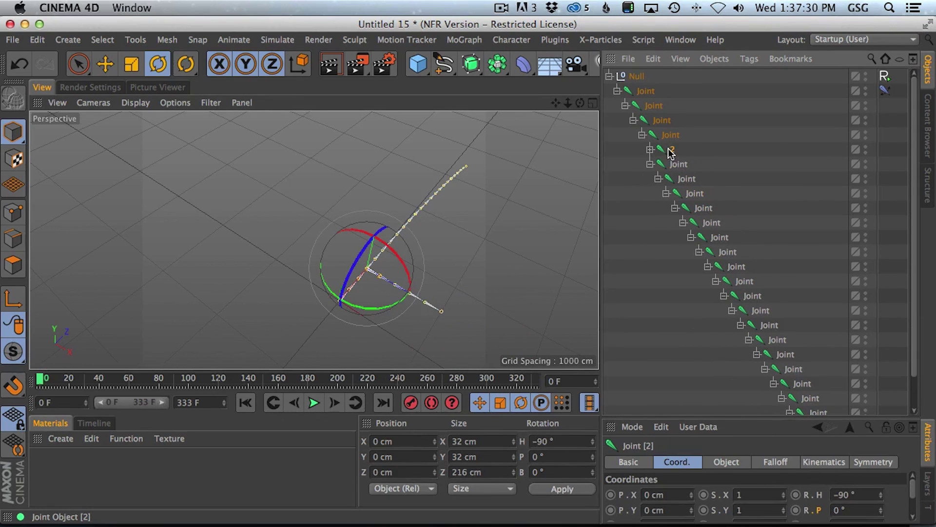
left_click_drag(671, 153, 685, 273, "super")
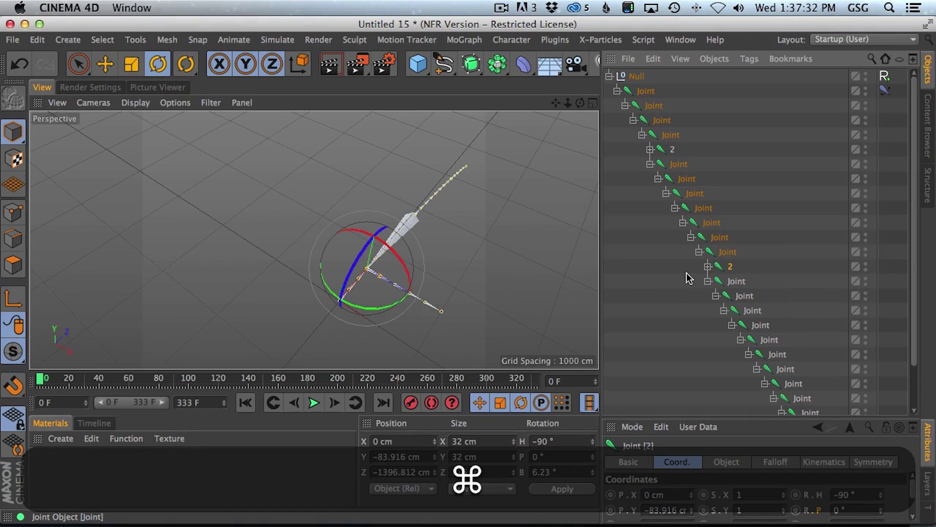
key("shift+c")
type("psr")
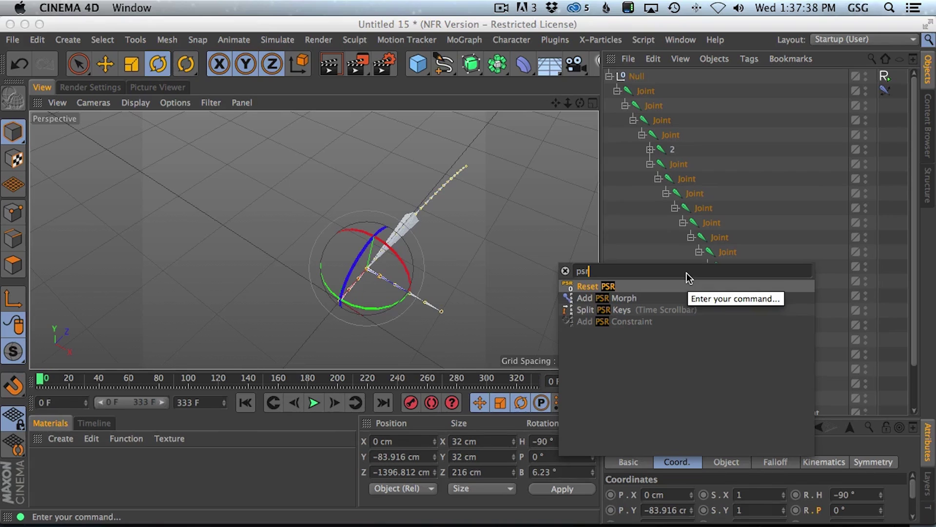
key("Return")
key("r")
left_click_drag(431, 249, 295, 213)
Step: Duplicate branch 2 under the main chain's eighth joint and set its position and bank rotation to 0
left_click_drag(731, 268, 706, 220)
left_click(416, 457)
type("0")
left_click(561, 488)
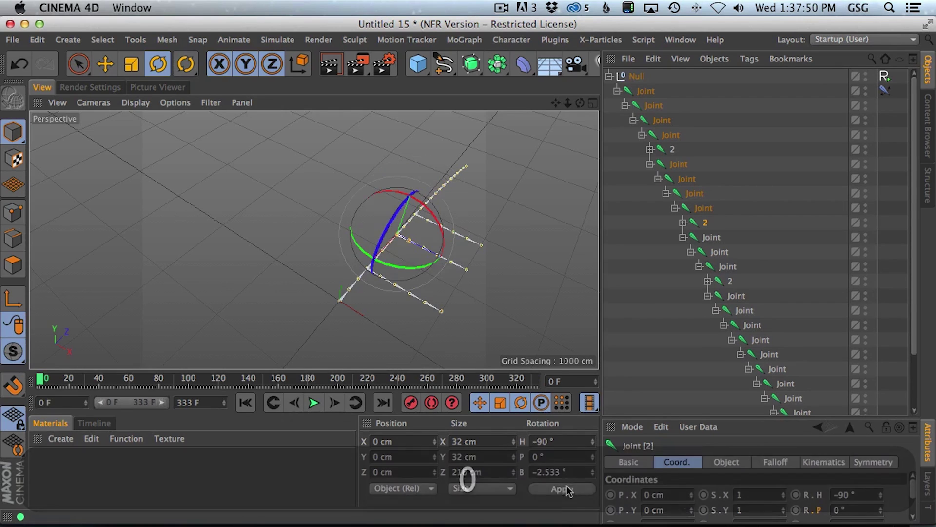
double_click(572, 471)
type("0")
key("Return")
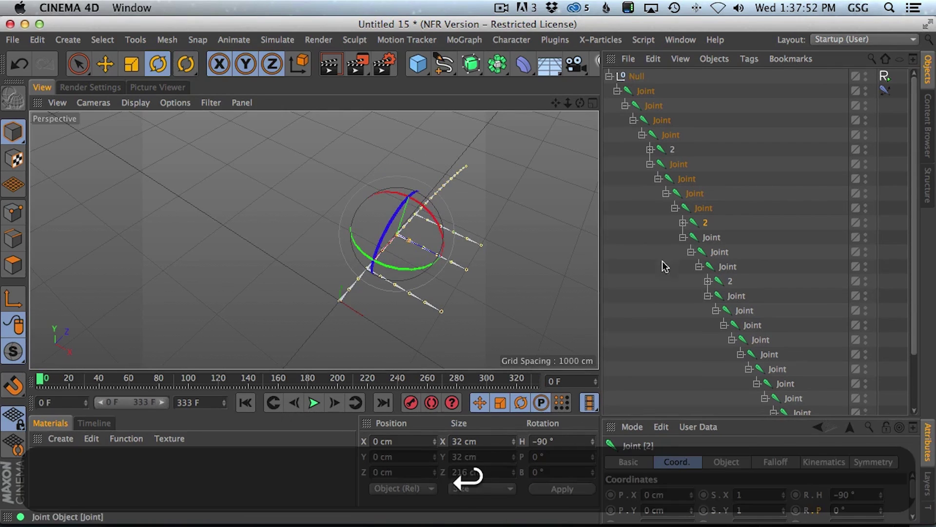
Step: Move the branch from the eleventh to the twelfth joint of the main chain and zero its position
mouse_move(728, 281)
left_mouse_down()
mouse_move(733, 306)
mouse_move(733, 298)
left_mouse_up()
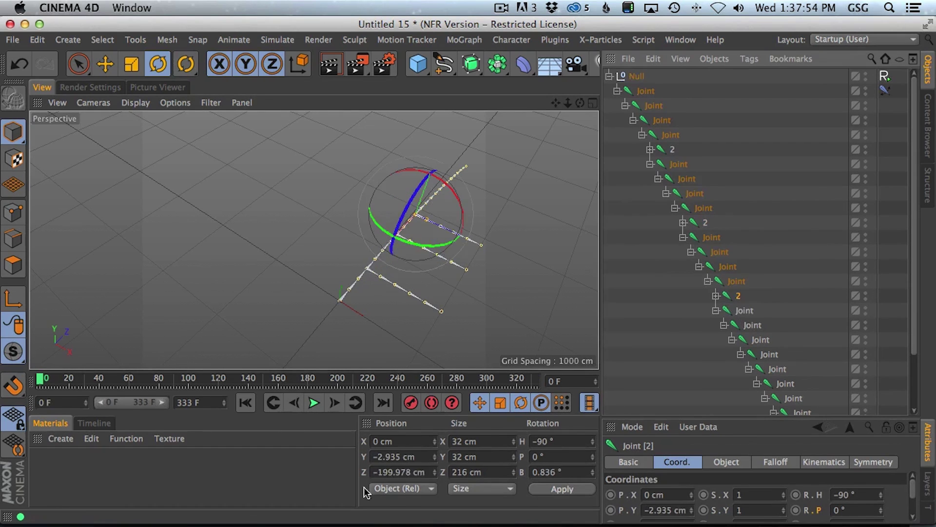
double_click(410, 458)
type("0")
key("Return")
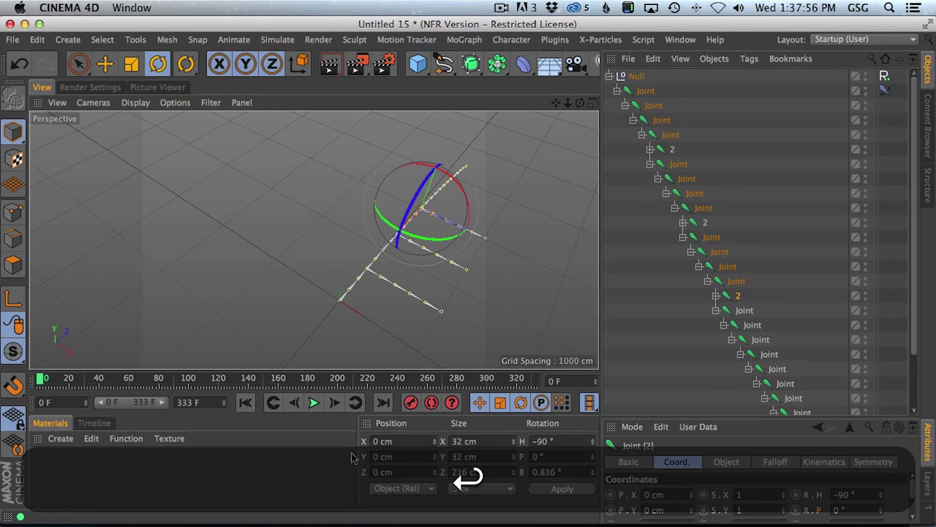
Step: Duplicate branch 2 under the main chain's sixteenth joint and set its Y and Z positions to 0
scroll(772, 299, "down", 5)
left_click_drag(738, 231, 773, 300, "super")
double_click(423, 460)
type("0")
double_click(427, 475)
type("0")
key("Return")
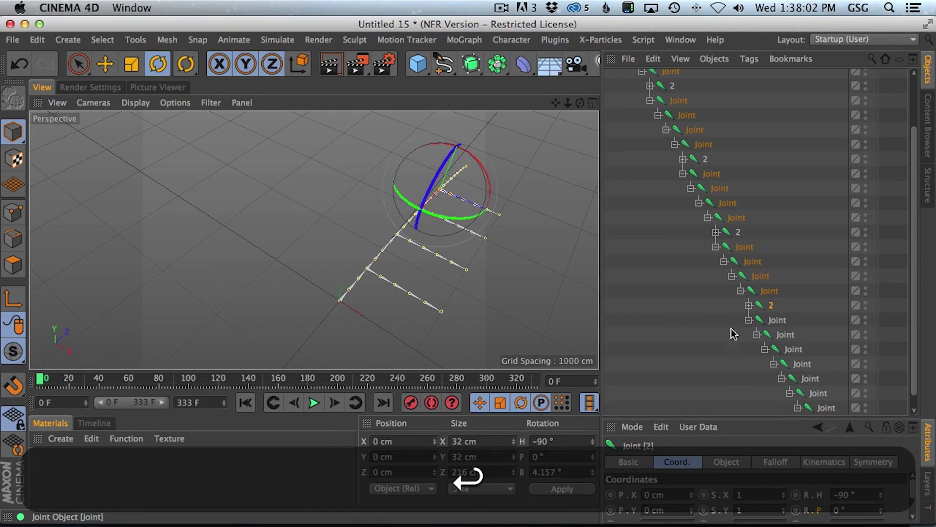
Step: Duplicate branch 2 under the main chain's twentieth joint and set its Y and Z positions to 0
left_click_drag(449, 257, 387, 268, "alt")
left_click_drag(782, 307, 804, 373)
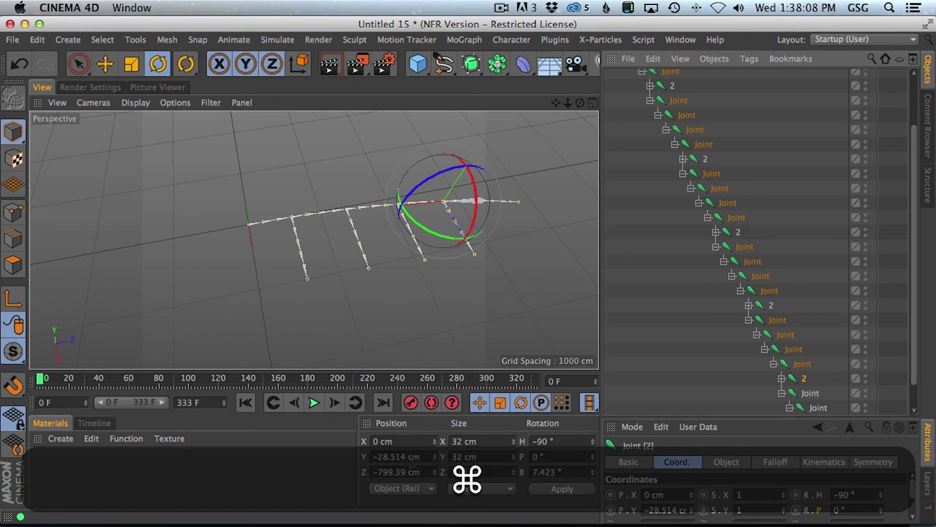
left_click_drag(423, 458, 368, 446)
type("0")
left_click_drag(427, 470, 324, 457)
type("0")
key("Return")
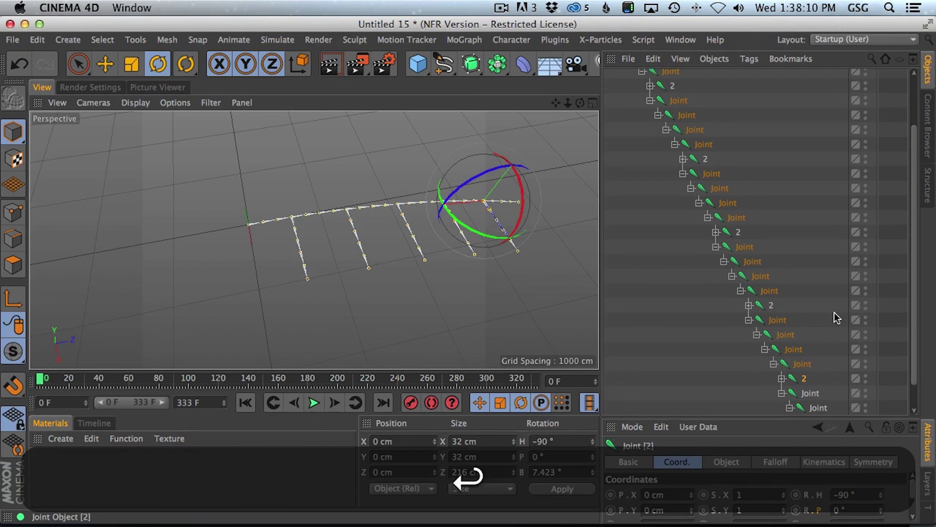
Step: Copy the main chain's IK tag onto the first branch 2 and assign that branch's last joint as the IK End
scroll(692, 173, "up", 4)
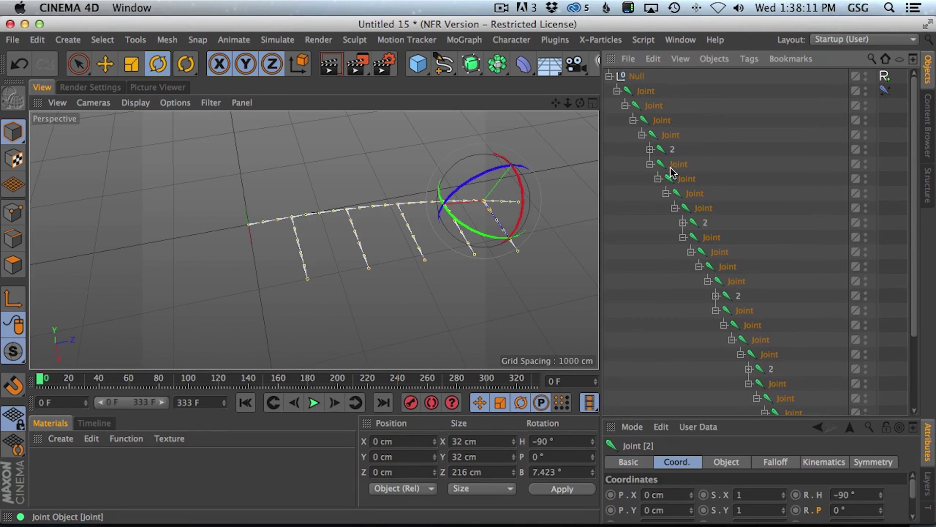
left_click(648, 149)
left_click_drag(888, 92, 836, 157, "super")
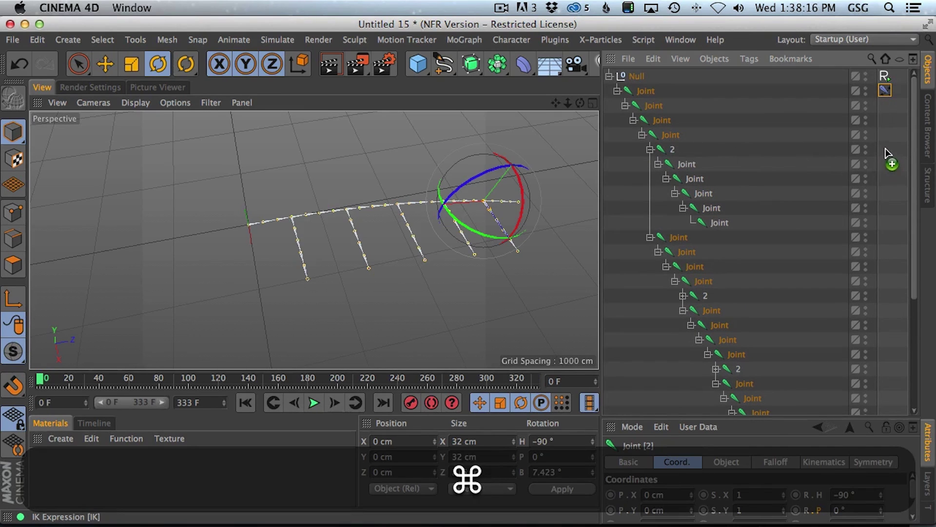
left_click_drag(887, 154, 885, 149, "super")
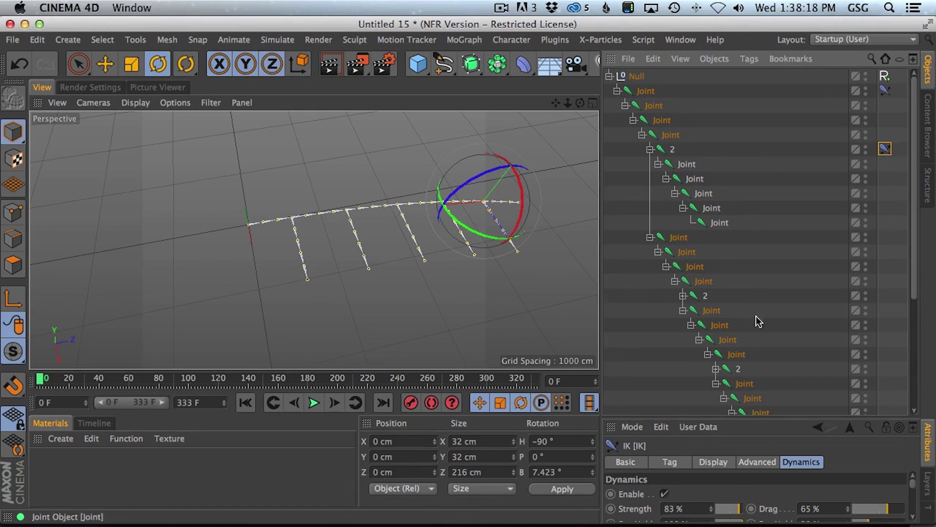
scroll(752, 317, "down", 1)
left_click(713, 461)
left_click(668, 462)
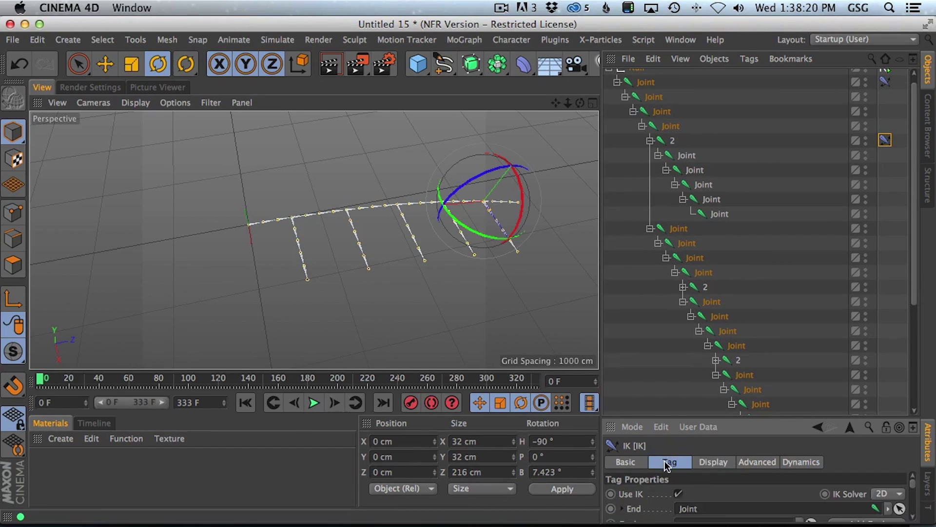
left_click_drag(694, 417, 711, 282)
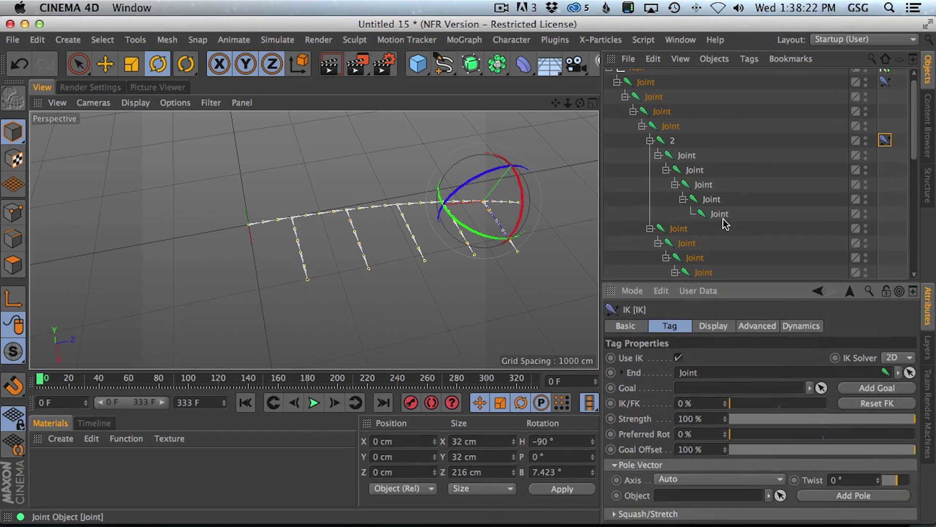
left_click_drag(727, 215, 767, 335)
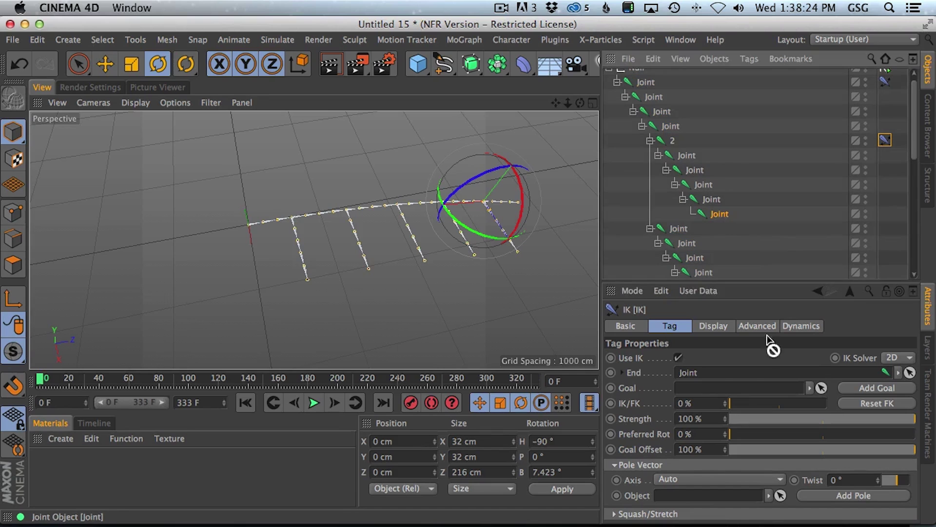
Step: Copy the IK tag onto the branch under the eighth joint and assign its last joint as the IK End
scroll(881, 164, "down", 4)
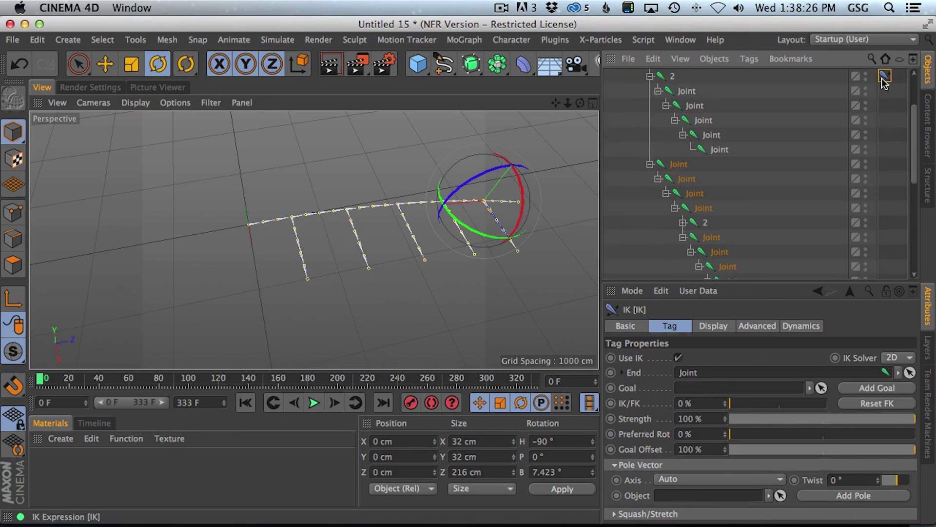
left_click_drag(883, 79, 875, 143, "super")
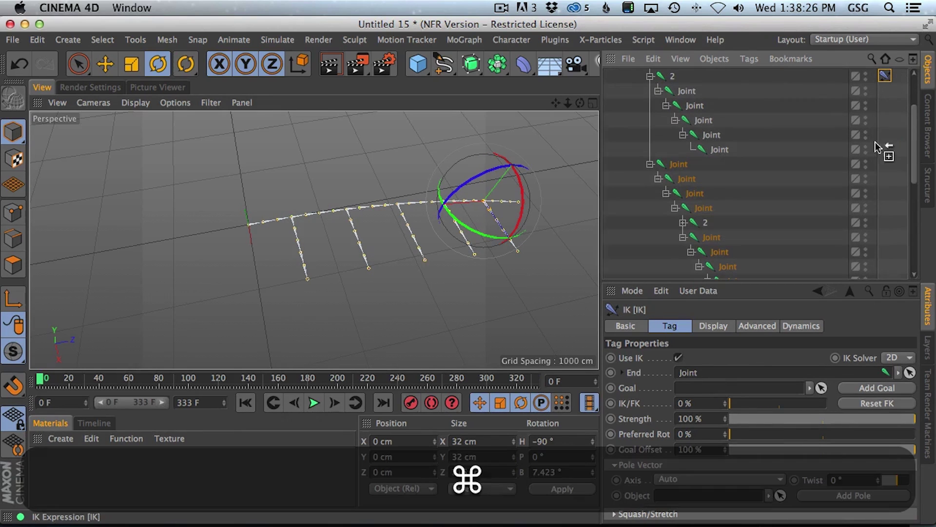
left_click(683, 223)
scroll(731, 244, "down", 8)
left_click_drag(759, 167, 811, 390)
left_click_drag(706, 381, 706, 375)
Step: Copy the IK tag onto the branch under the twelfth joint and assign its last joint as the IK End
scroll(793, 201, "down", 1)
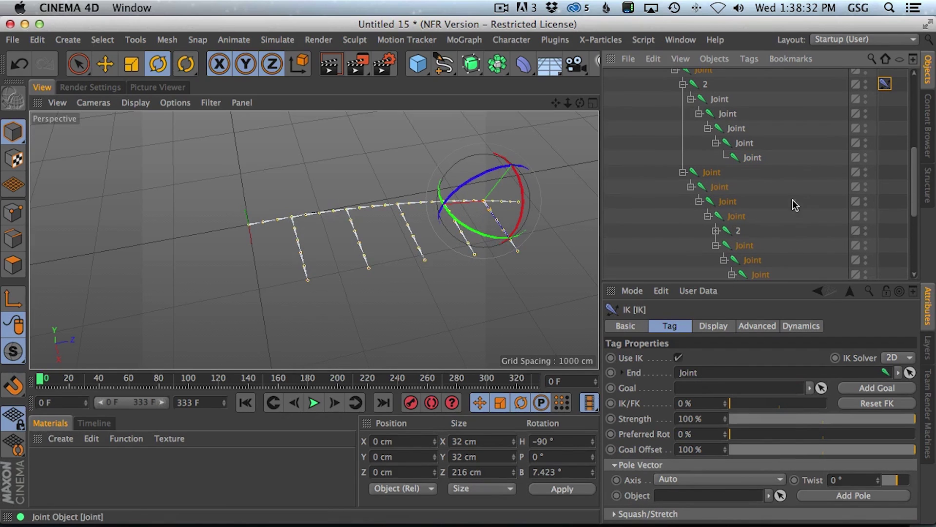
left_click(715, 231, "super")
left_click_drag(885, 84, 894, 156, "super")
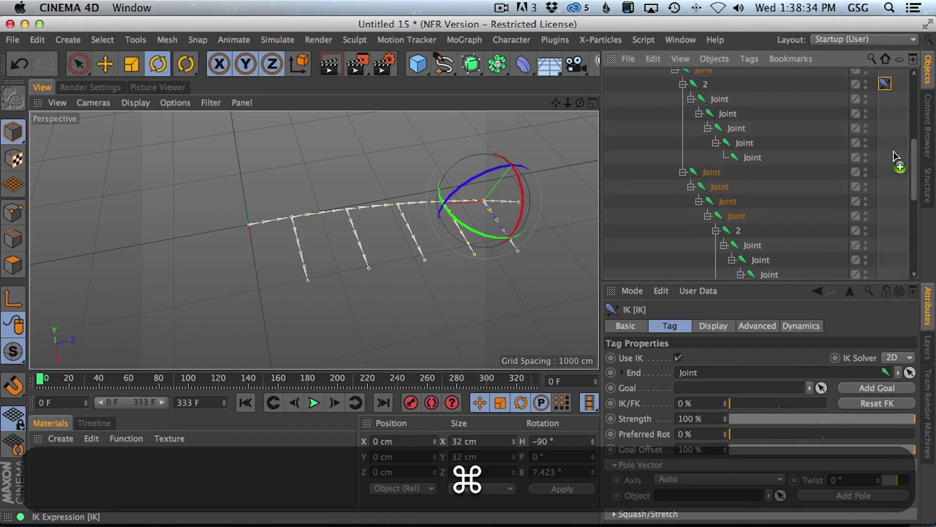
left_click_drag(885, 229, 885, 231, "super")
scroll(798, 233, "down", 4)
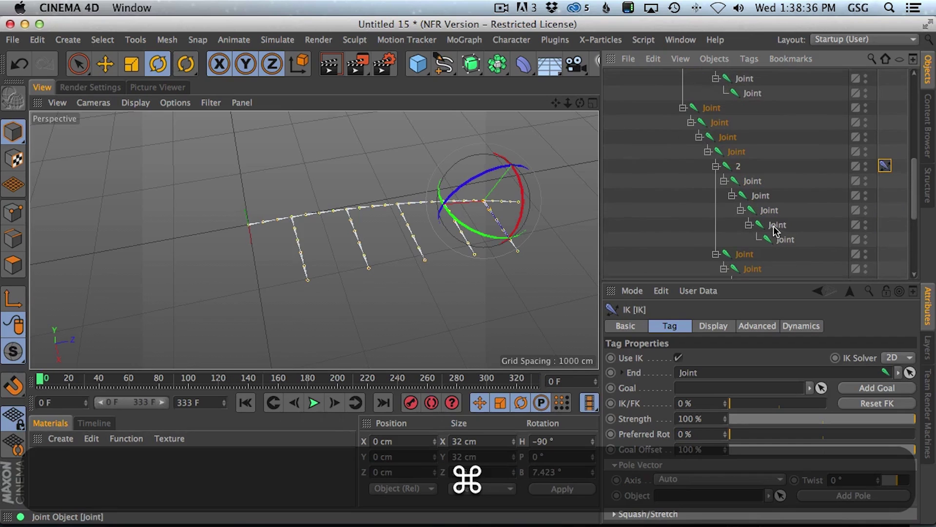
left_click(886, 167)
left_click_drag(798, 246, 831, 356)
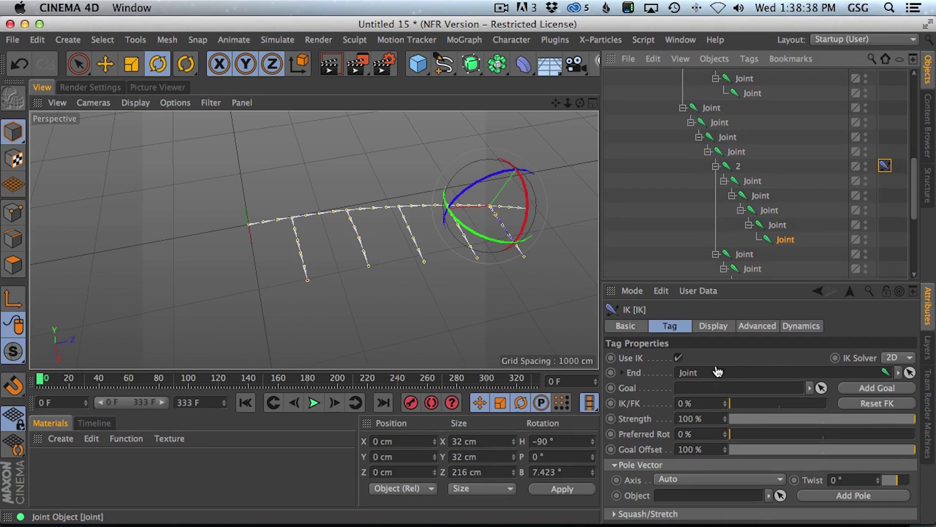
left_click_drag(718, 371, 717, 372)
Step: Copy the IK tag onto the branches under the sixteenth and twentieth joints and assign each branch's last joint as its IK End
scroll(800, 239, "down", 5)
left_click(781, 211, "super")
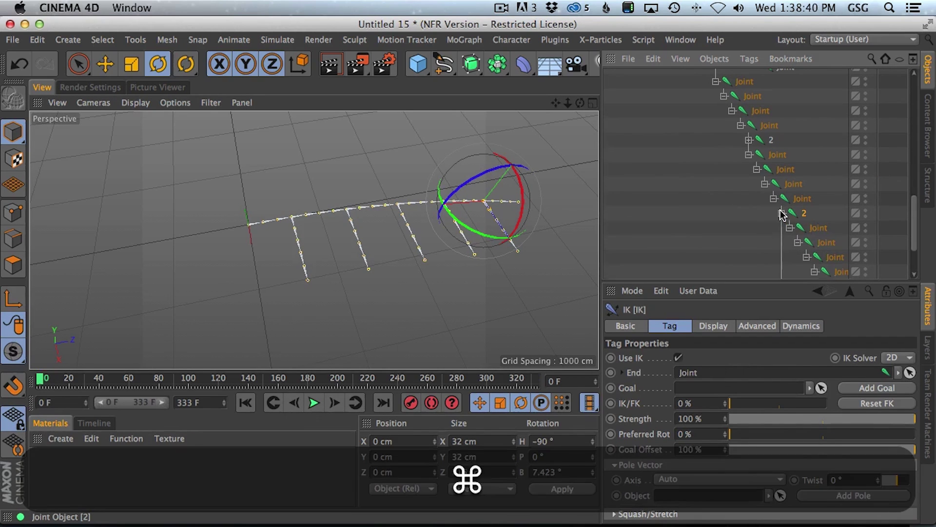
scroll(835, 146, "up", 5)
left_click_drag(883, 76, 887, 150)
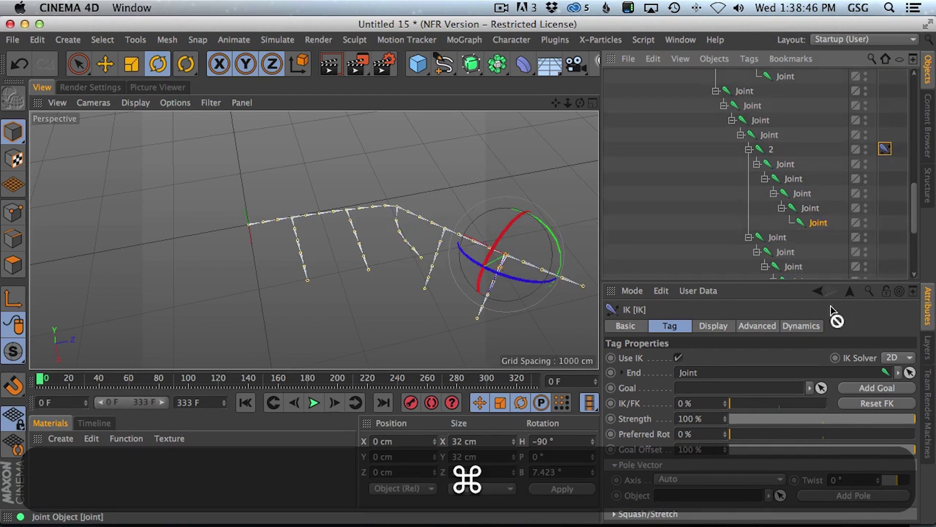
mouse_move(885, 154)
left_mouse_down()
mouse_move(888, 270)
mouse_move(884, 146)
left_mouse_up()
left_click_drag(841, 217, 759, 374)
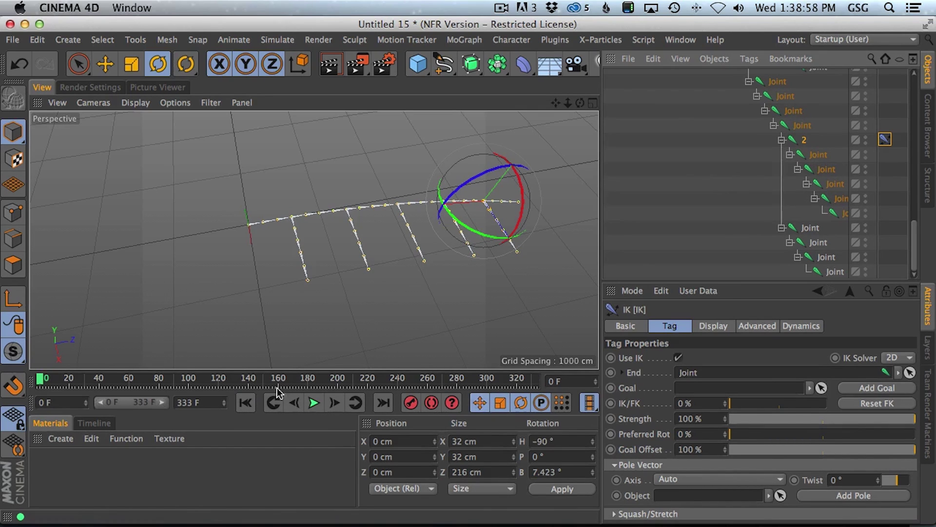
Step: Play the animation and examine how the side branches follow the flapping main chain
left_click(314, 403)
left_click_drag(403, 319, 507, 144, "alt")
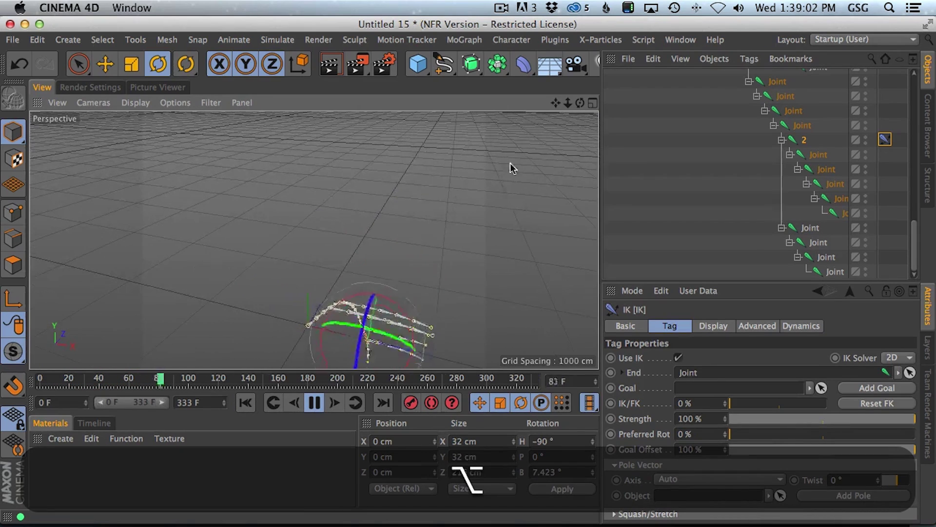
right_click_drag(508, 244, 483, 248, "alt")
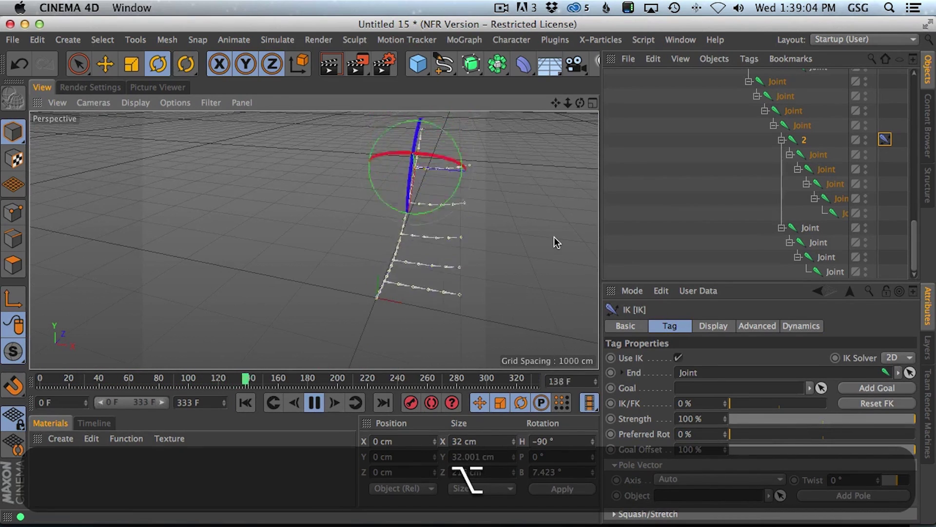
Step: Collapse all five branch 2 hierarchies in the object list
left_click_drag(913, 222, 904, 110)
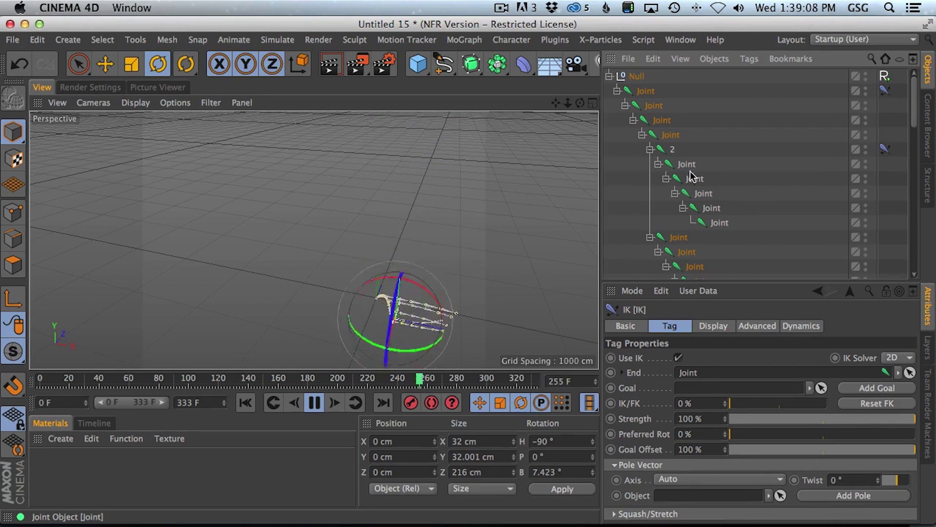
left_click(657, 164)
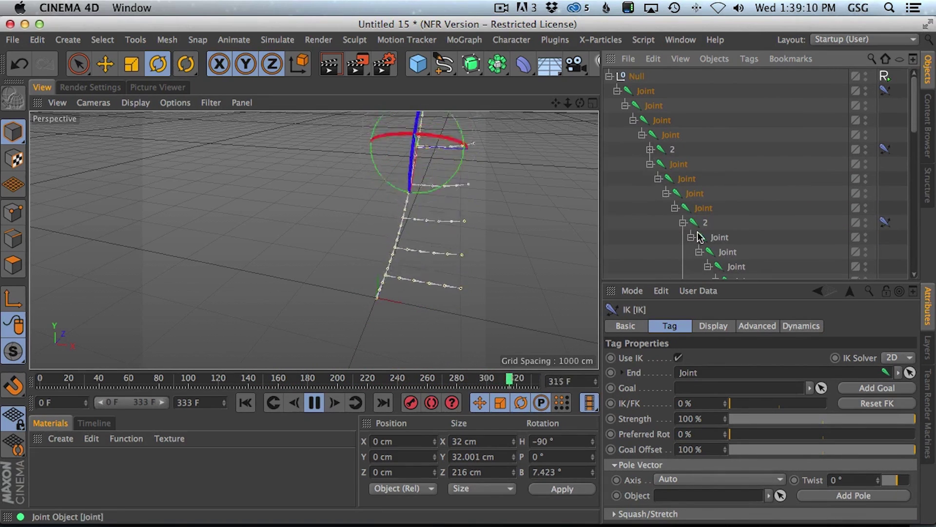
scroll(692, 210, "down", 3)
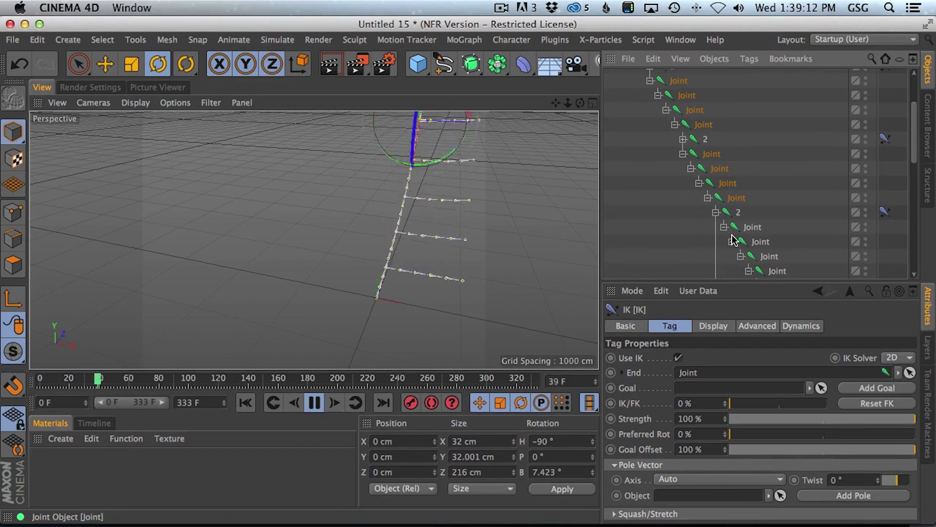
scroll(715, 213, "down", 3)
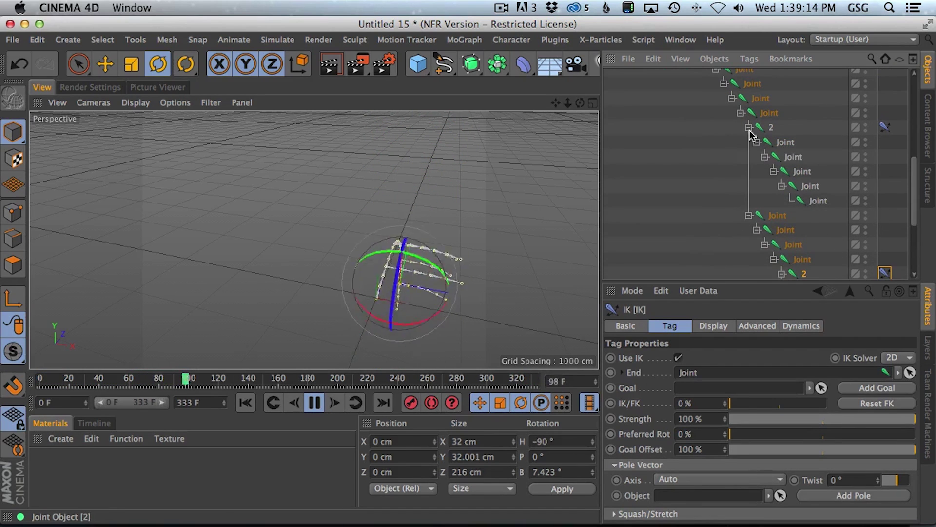
left_click(749, 129)
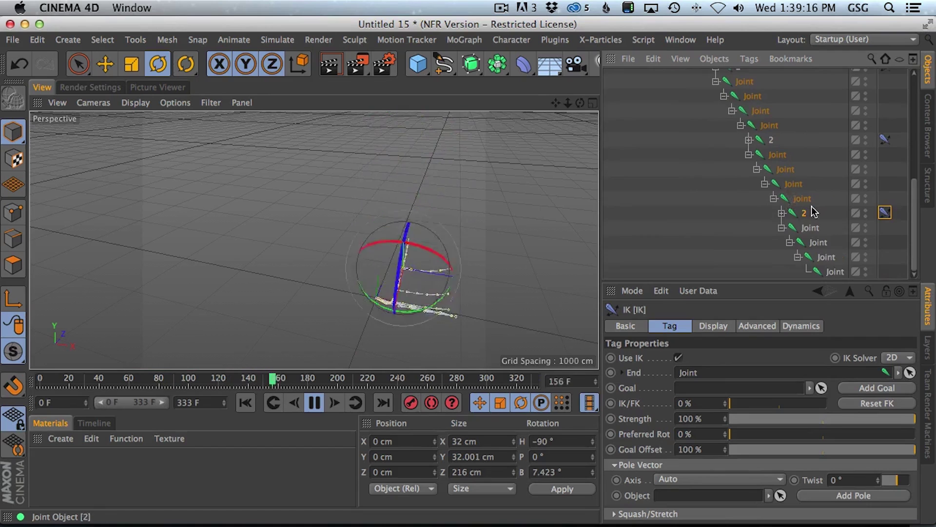
Step: Select the IK tags of all five branches together and set their dynamics Strength to 42%
scroll(812, 208, "up", 5)
left_click(888, 146)
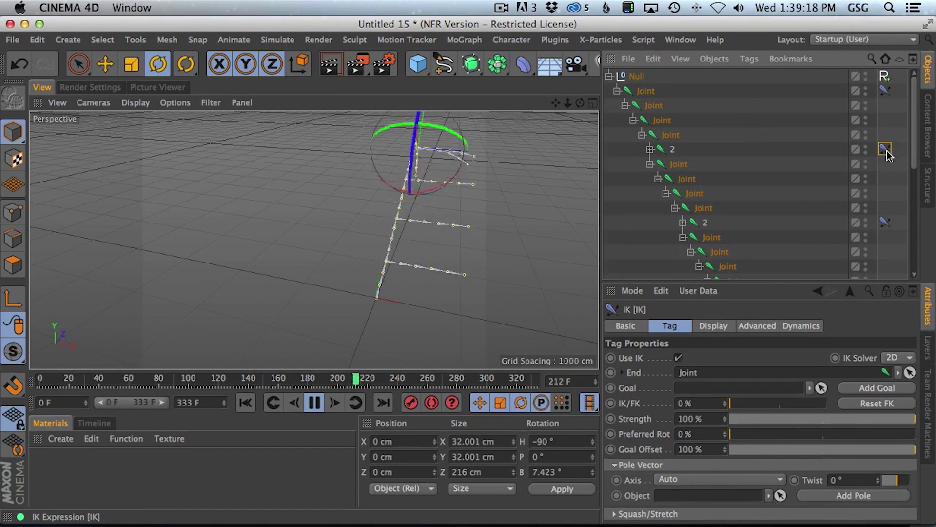
scroll(890, 171, "down", 5)
left_click(884, 213, "shift")
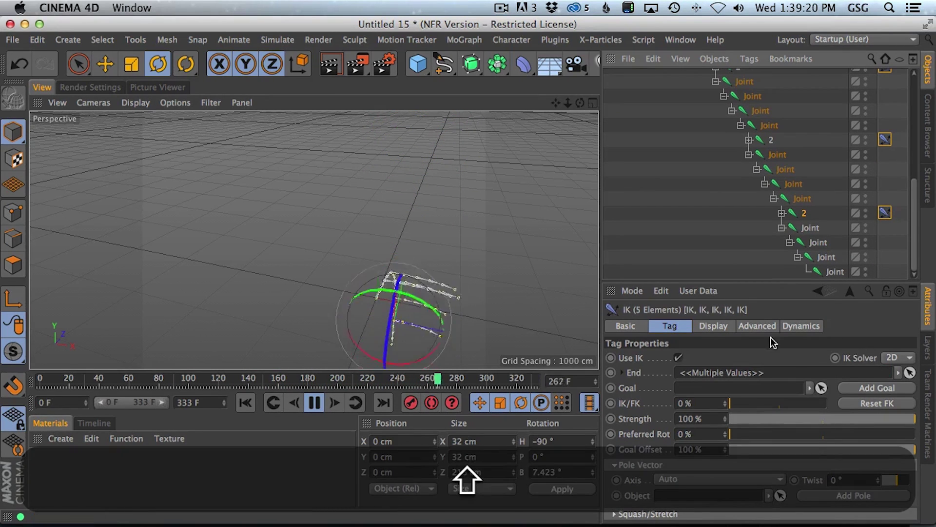
left_click(757, 326)
left_click(801, 326)
left_click(729, 372)
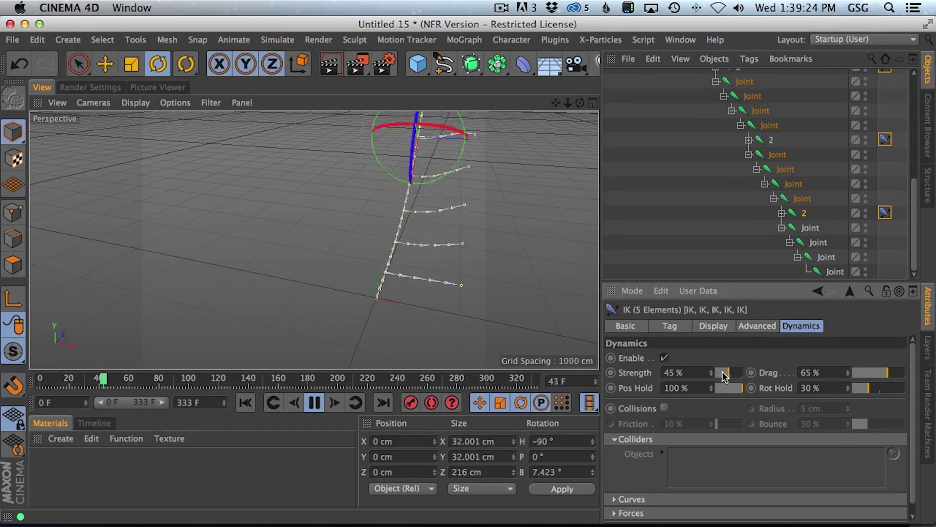
left_click(722, 372)
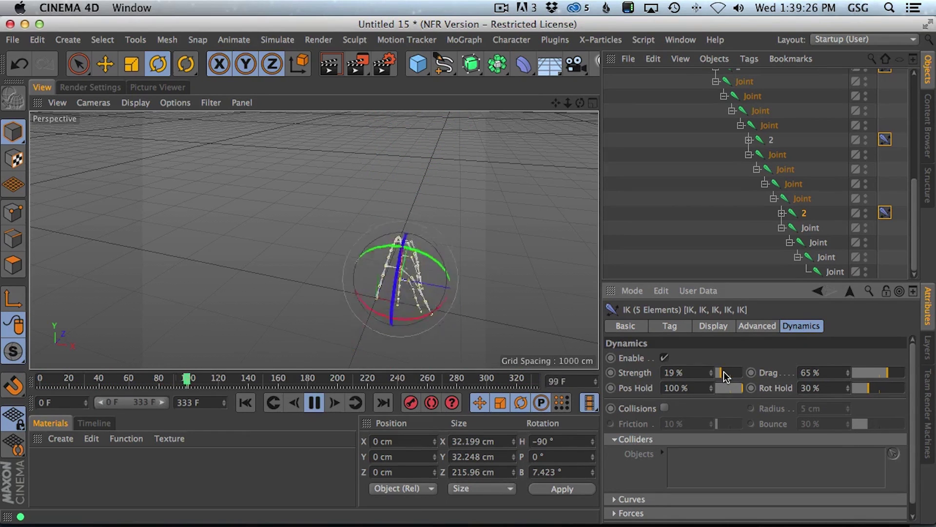
left_click(727, 372)
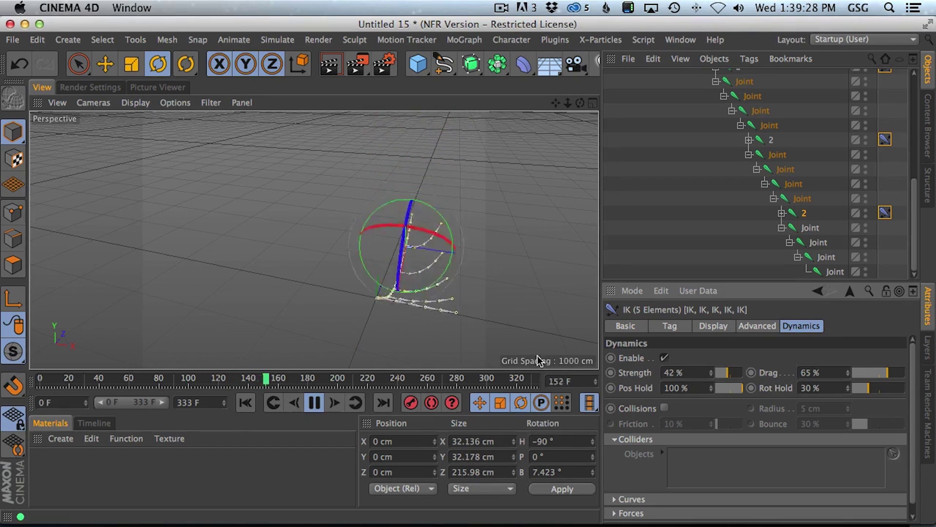
Step: Examine the flapping chain from several angles with nothing selected, stop playback and return to frame 0
left_click_drag(432, 268, 374, 310, "alt")
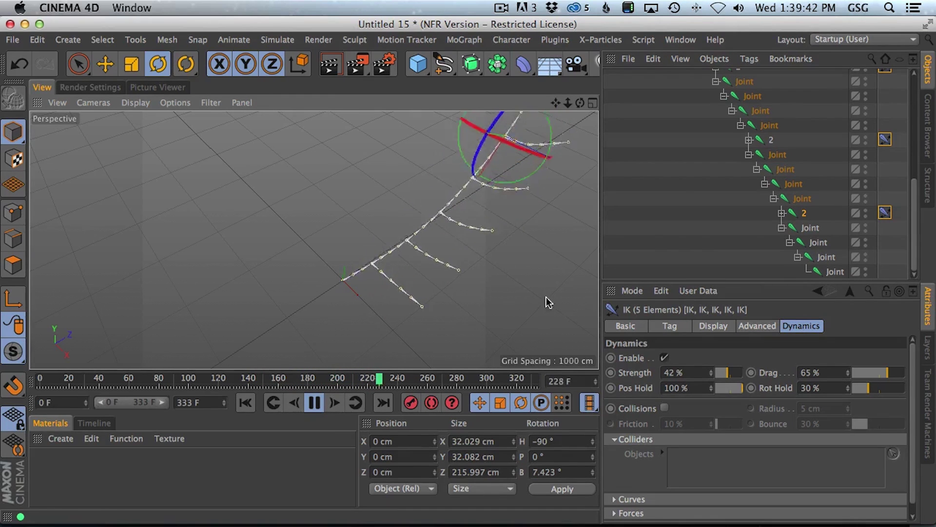
left_click(700, 218)
left_click_drag(468, 249, 552, 233, "alt")
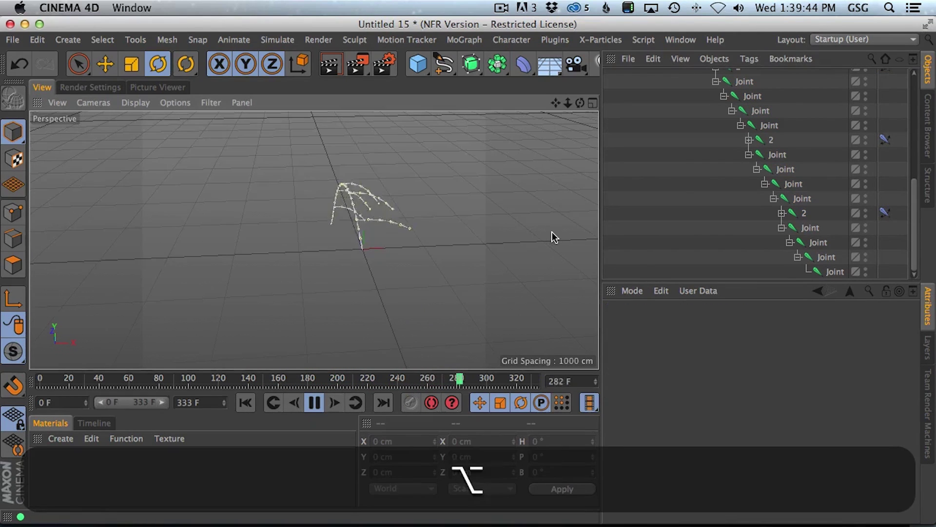
left_click_drag(375, 213, 393, 341, "alt")
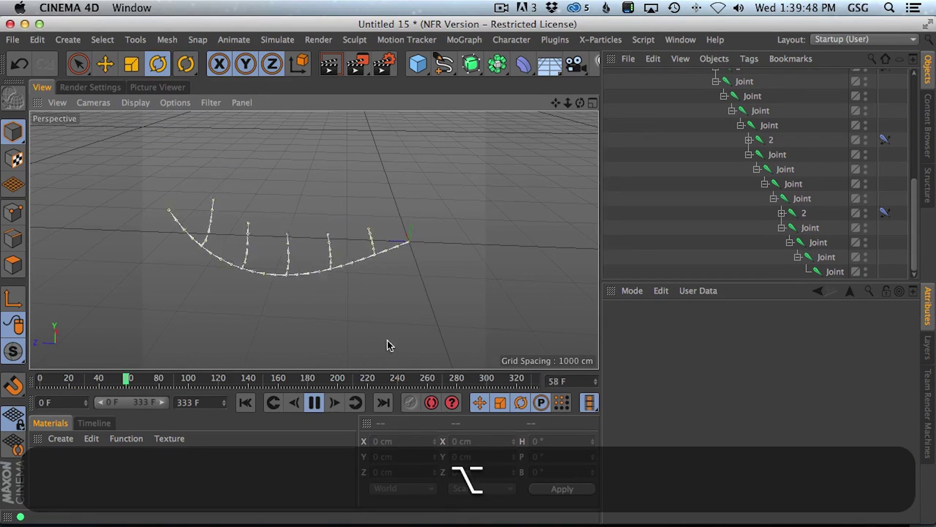
left_click(314, 402)
left_click(246, 402)
left_click_drag(400, 240, 226, 257, "alt")
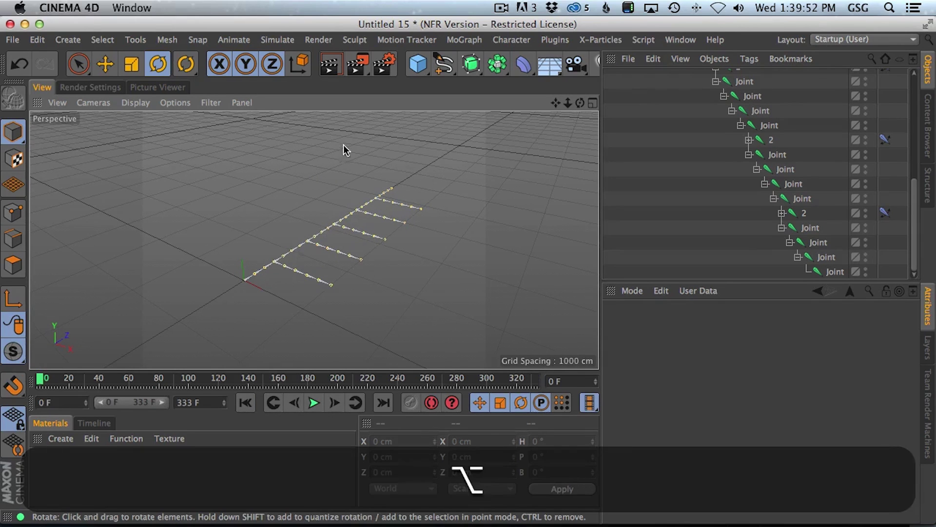
Step: Start saving the scene under a new name and create a folder named 5_27 inside AskGSG
key("super+shift+s")
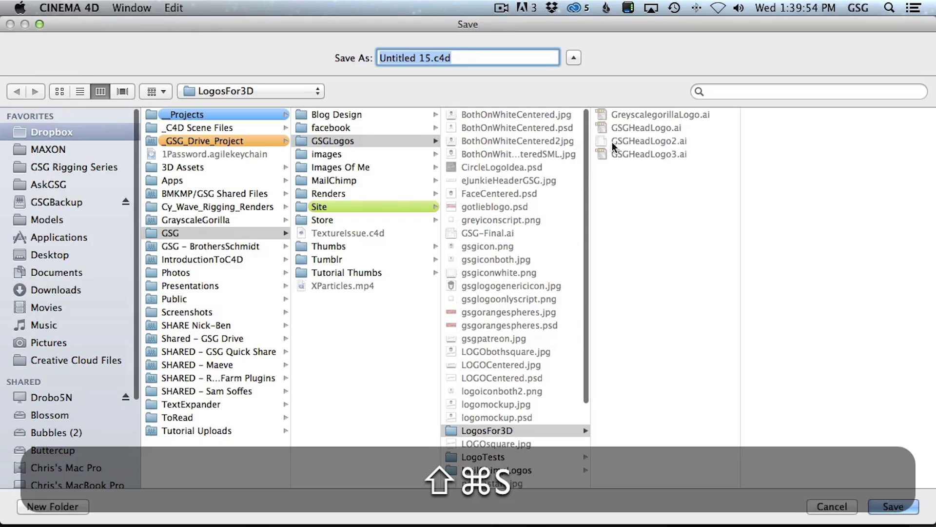
left_click(88, 184)
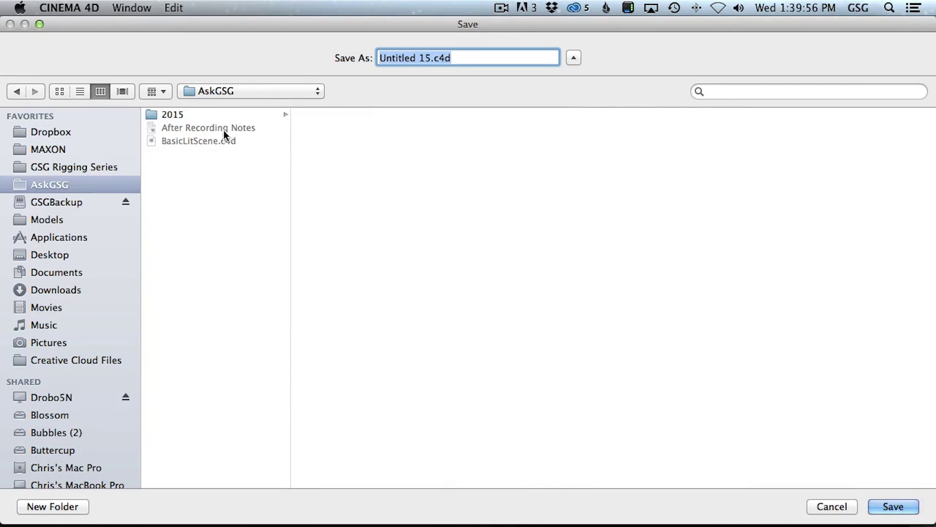
left_click(74, 507)
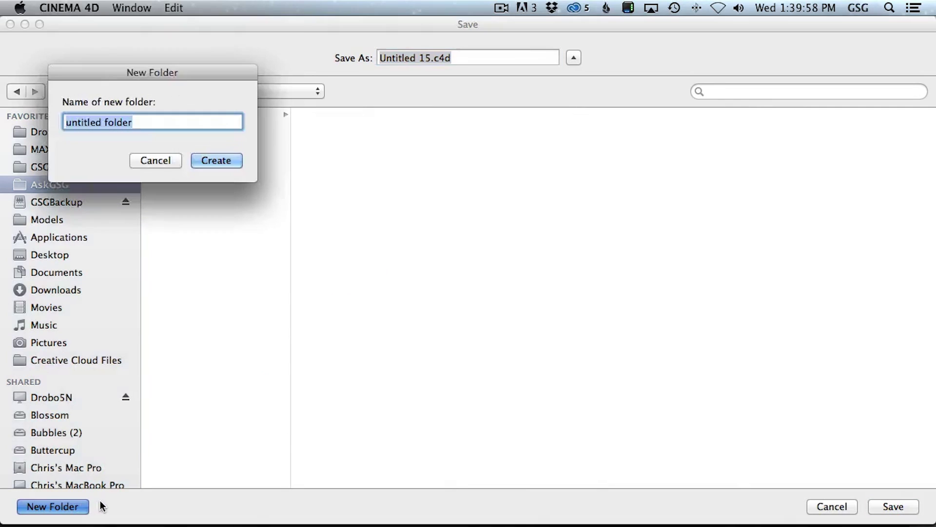
type("%^")
key("shift+BackSpace")
key("shift+BackSpace")
type("%")
key("shift+BackSpace")
type("5_27")
key("Return")
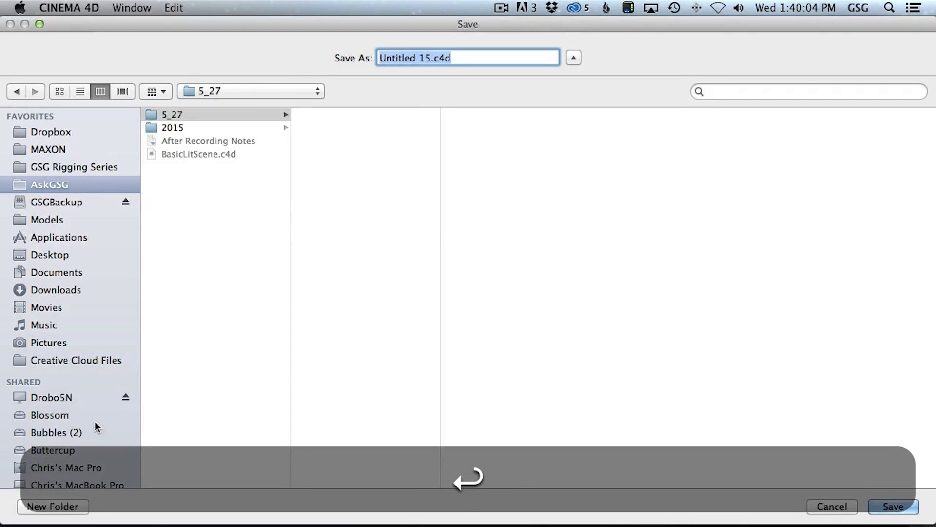
Step: Save the scene as JoointChainWing.c4d in the 5_27 folder
left_click(438, 57)
left_click_drag(431, 57, 254, 38)
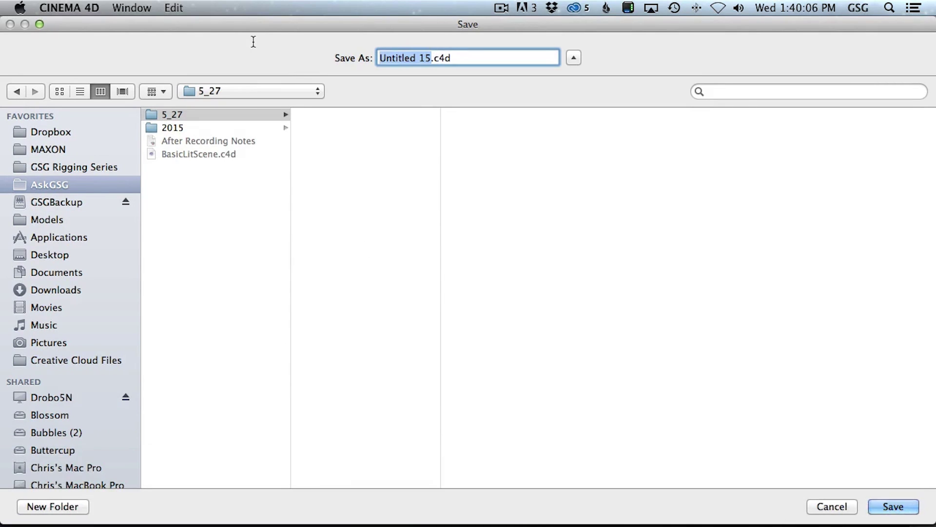
type("Jooin")
type("tChainWing")
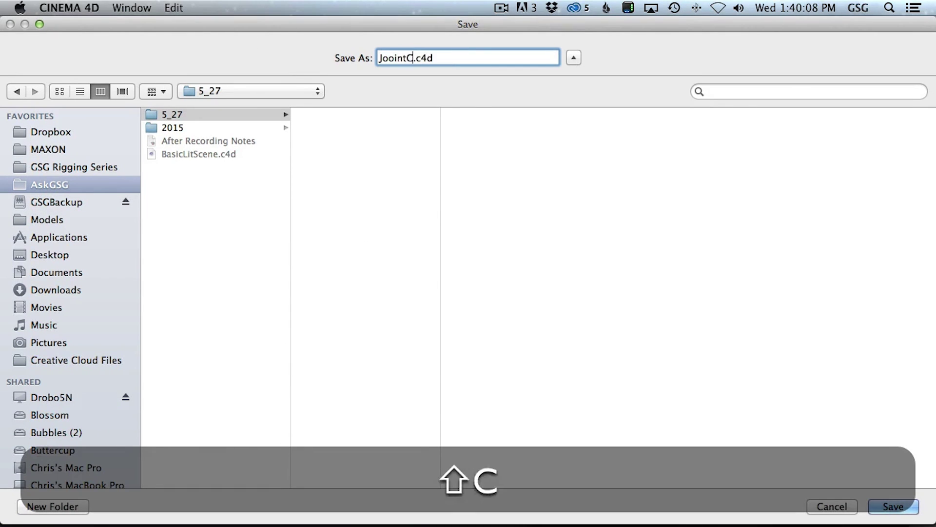
key("Return")
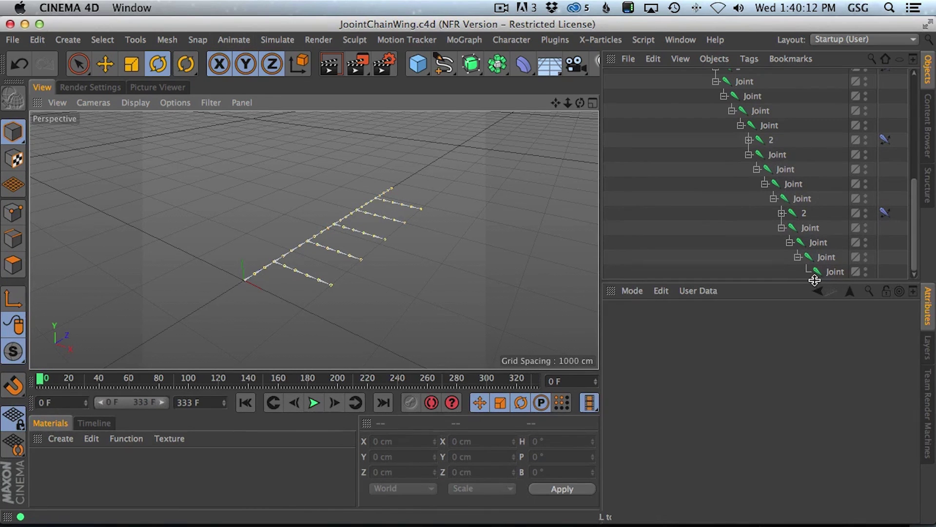
Step: Enlarge the object list, then add a Plane primitive at Z about 602 cm along the main chain
left_click_drag(814, 280, 814, 465)
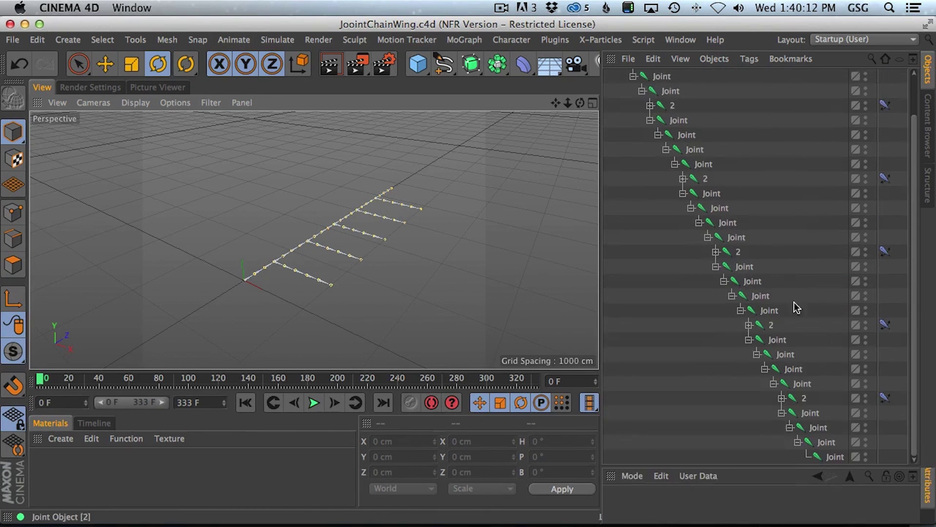
left_click(413, 67)
left_click(579, 121)
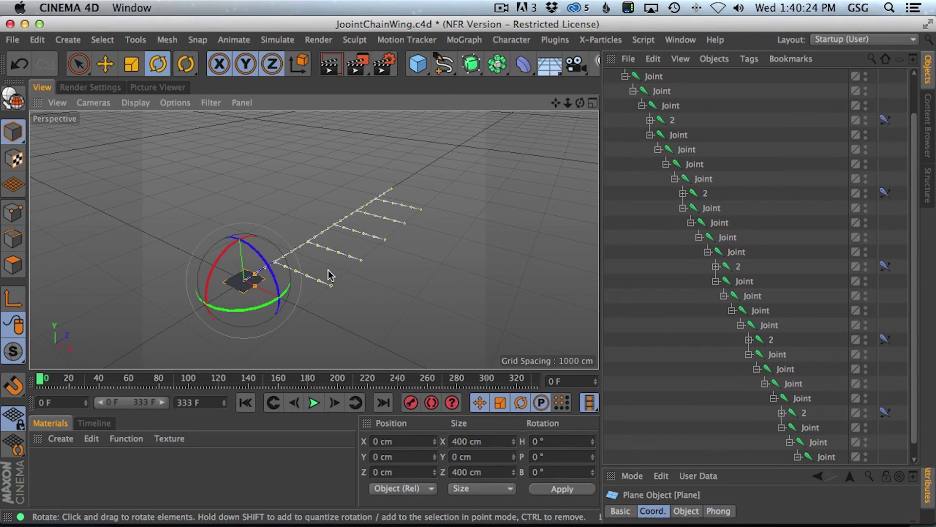
mouse_move(362, 278)
left_mouse_down("alt")
mouse_move(343, 277)
mouse_move(356, 287)
left_mouse_up("alt")
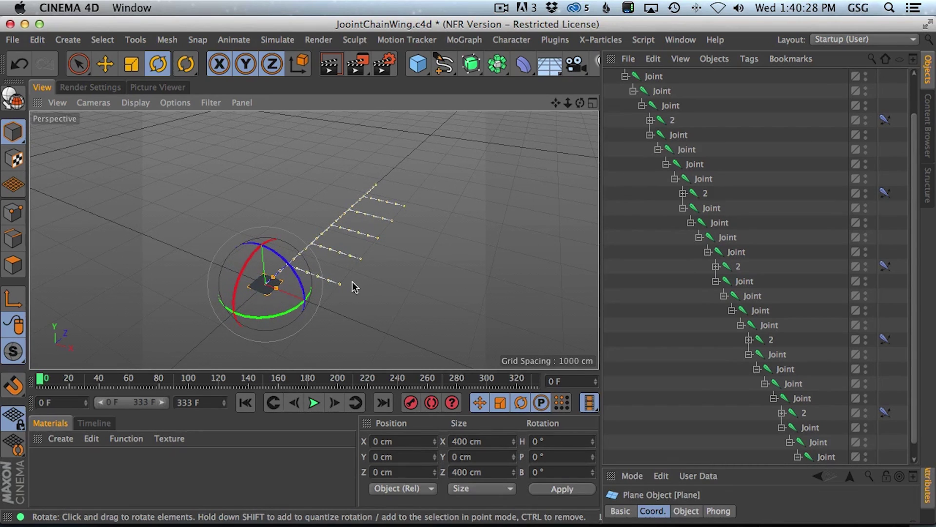
key("t")
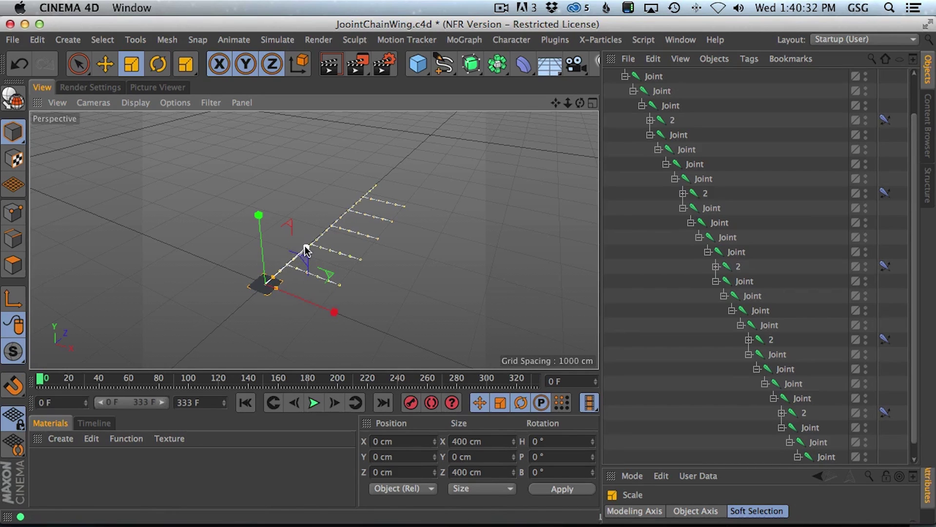
key("e")
left_click_drag(310, 251, 343, 253)
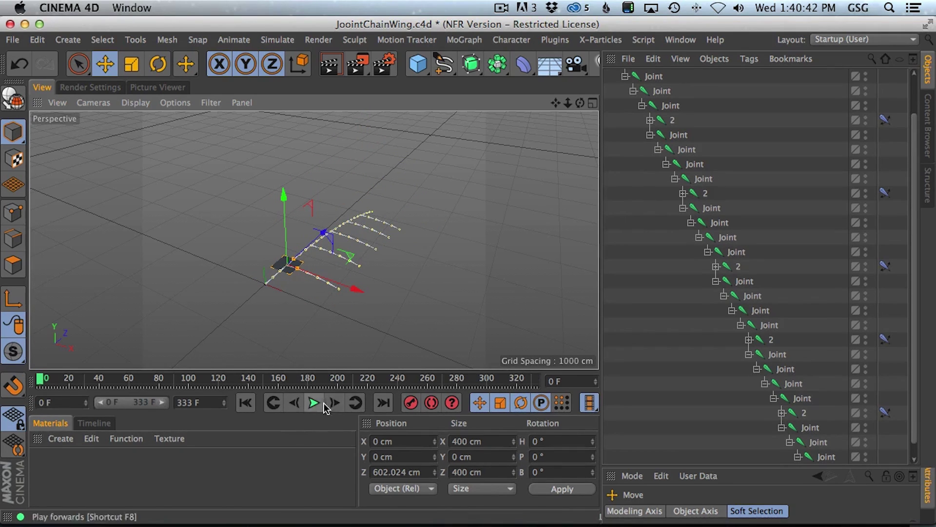
key("g")
key("f")
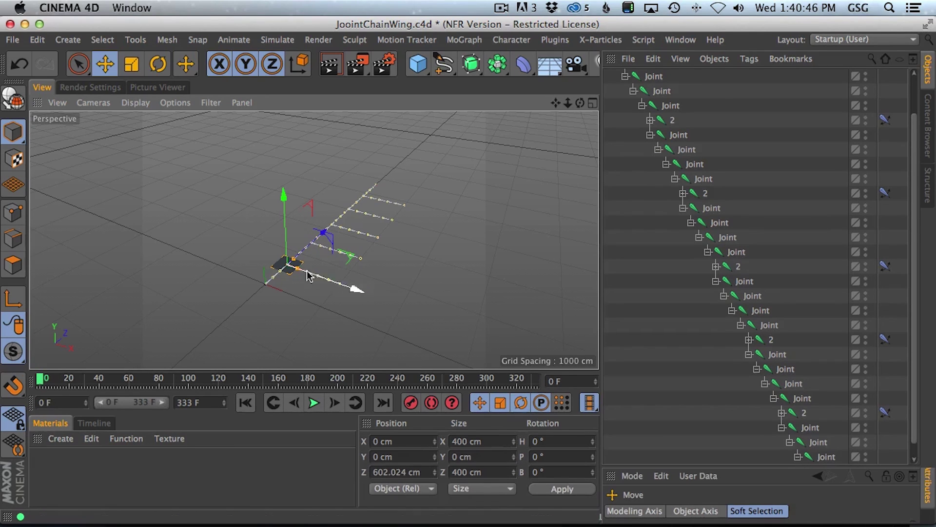
Step: In the Top view, move the plane along Z to about the middle of the joint chain
middle_click(382, 229)
middle_click(471, 192)
right_click_drag(470, 190, 434, 161, "alt")
middle_click_drag(460, 174, 418, 256, "alt")
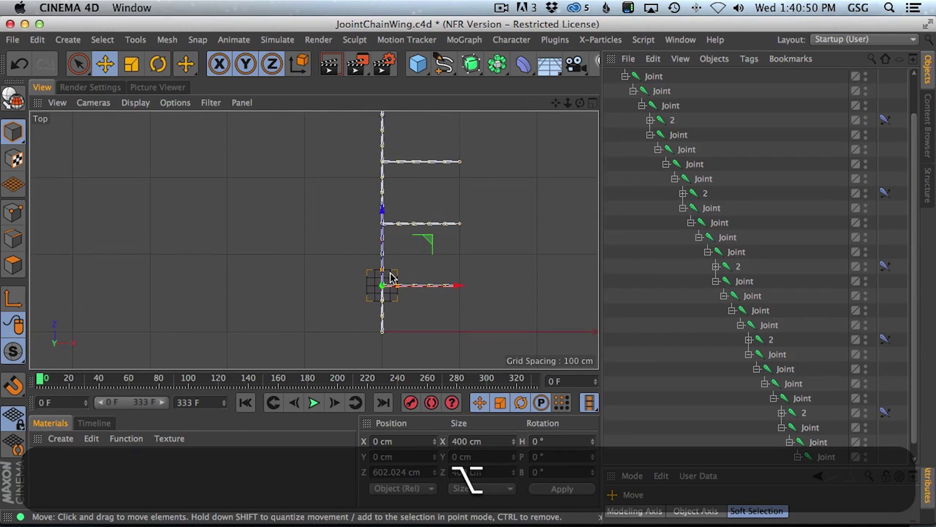
left_click_drag(385, 223, 385, 117)
right_click_drag(438, 149, 424, 158, "alt")
middle_click_drag(423, 159, 418, 206, "alt")
right_click_drag(420, 206, 422, 197, "alt")
middle_click_drag(425, 197, 409, 236, "alt")
Step: Resize the plane to about 1001 by 4613 cm and position it at about X 504, Z 2244 cm, covering the whole joint rig
left_click_drag(403, 257, 410, 256)
left_click_drag(429, 213, 452, 208)
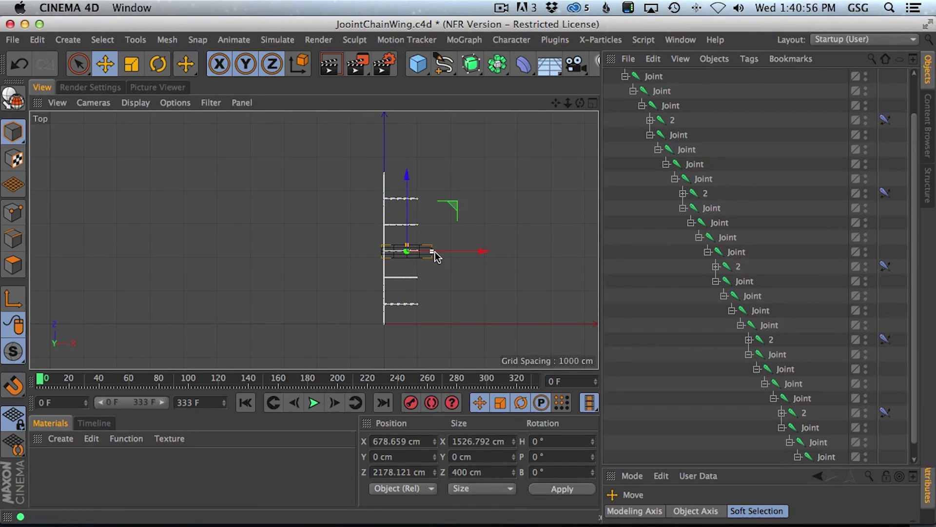
left_click_drag(425, 252, 423, 252)
left_click_drag(452, 209, 447, 209)
left_click_drag(400, 246, 399, 197)
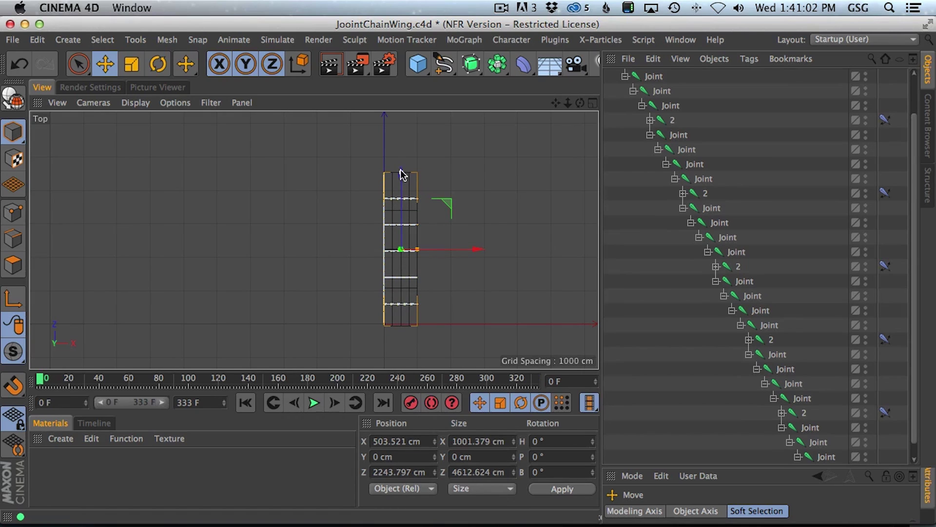
Step: Resize the plane to about 1177 by 4525 cm at about X 547 cm, then return to the Perspective view
left_click_drag(419, 250, 447, 253)
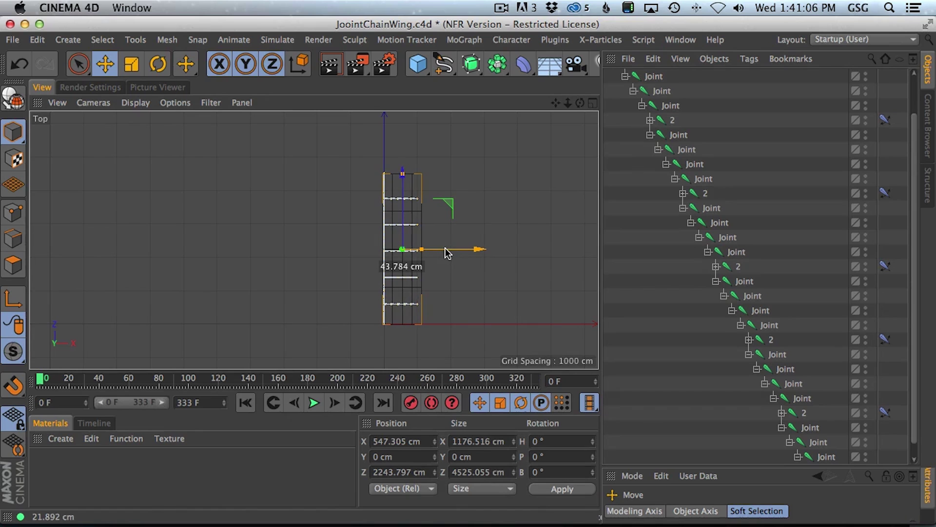
middle_click(403, 226)
middle_click(247, 167)
left_click_drag(247, 167, 296, 238, "alt")
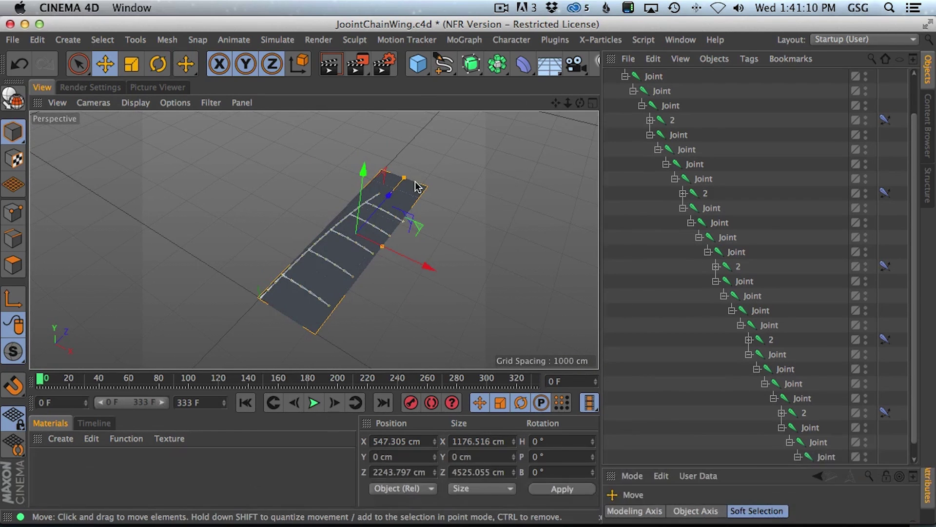
Step: Switch to Chrome to check the wing in the Mothership process video on Behance, then return to Cinema 4D
left_click(146, 103)
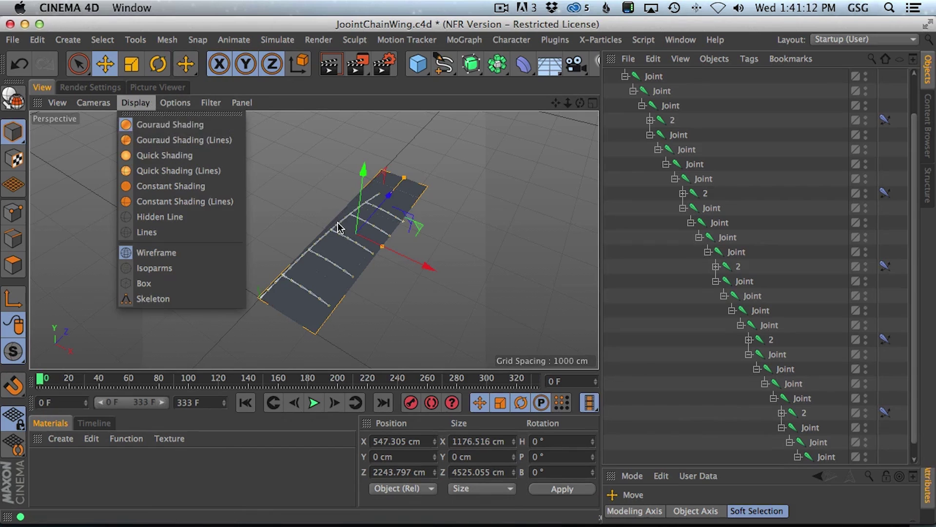
left_click(166, 126)
key("super+Tab")
scroll(409, 300, "down", 2)
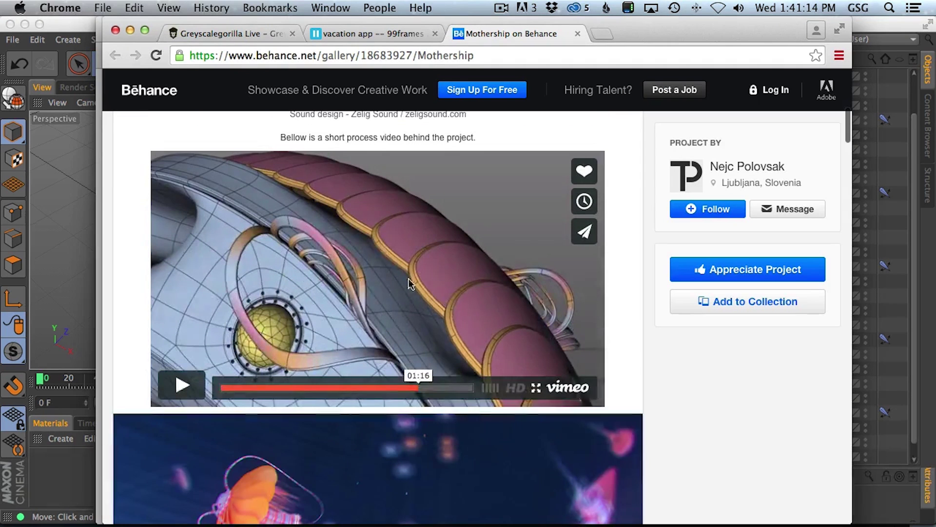
key("super+Tab")
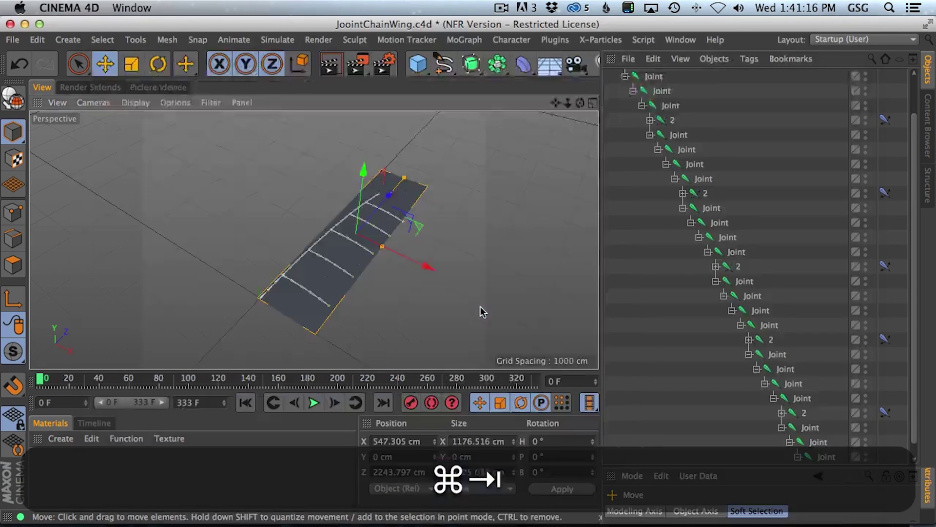
Step: Set the Perspective view's display mode to Gouraud Shading (Lines) so the plane's segments are drawn
left_click_drag(366, 249, 380, 229, "alt")
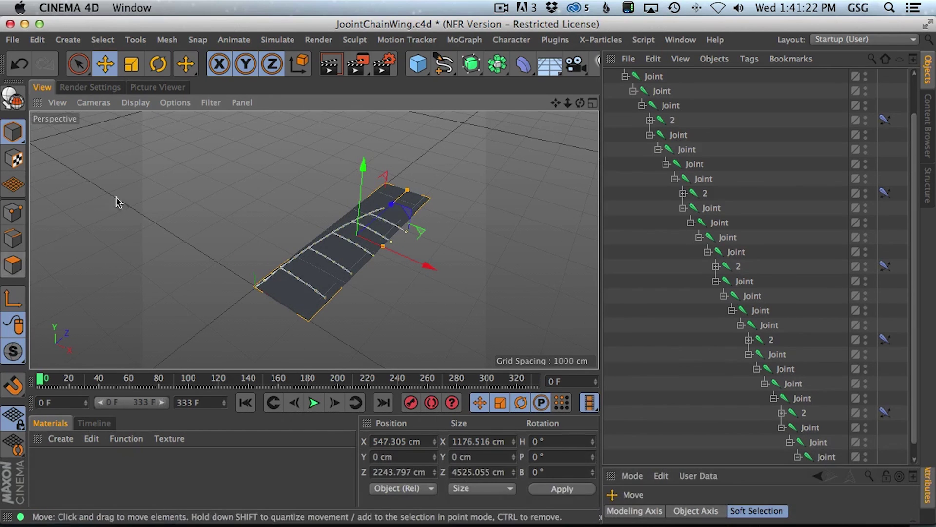
left_click(175, 102)
mouse_move(136, 102)
left_click(166, 140)
left_click_drag(222, 183, 404, 281, "alt")
Step: Collapse the Null hierarchy and set the plane to 4 width segments and 22 height segments
scroll(780, 136, "up", 10)
left_click(640, 77)
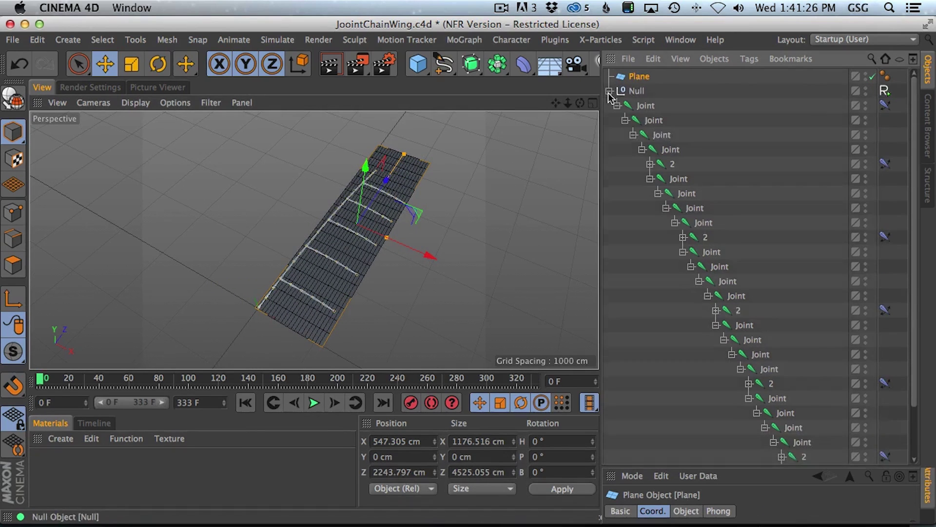
left_click(609, 91)
left_click_drag(702, 465, 707, 264)
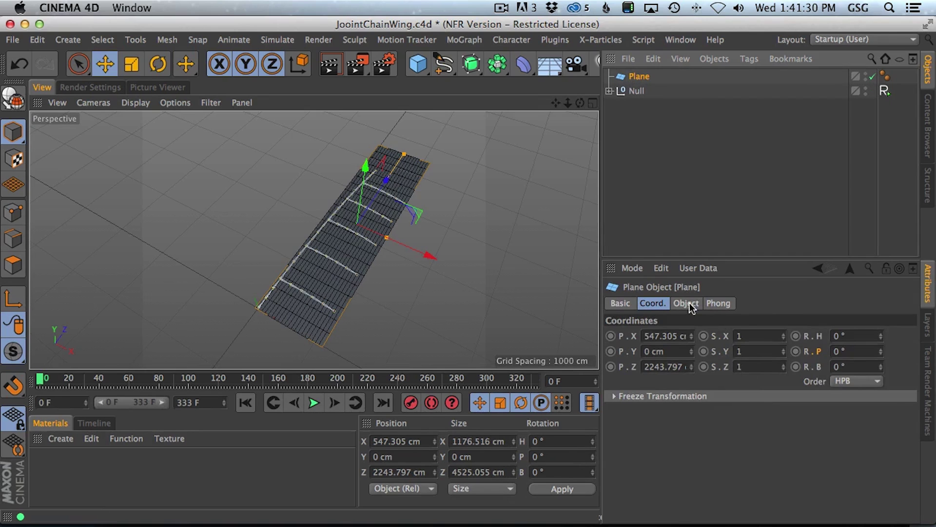
left_click(686, 303)
mouse_move(739, 367)
left_mouse_down()
mouse_move(740, 355)
mouse_move(740, 375)
left_mouse_up()
right_click_drag(283, 315, 300, 283, "alt")
left_click_drag(330, 257, 320, 253, "alt")
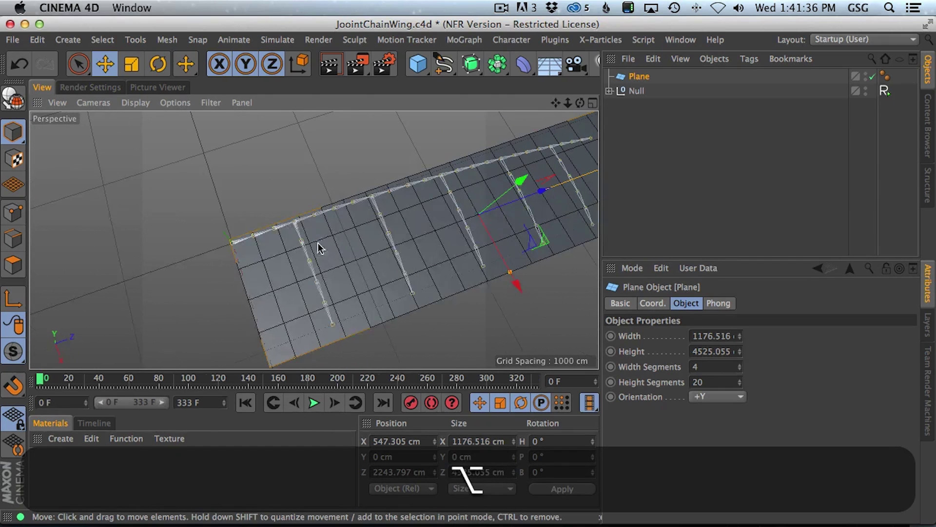
left_click(739, 380)
left_click(739, 380)
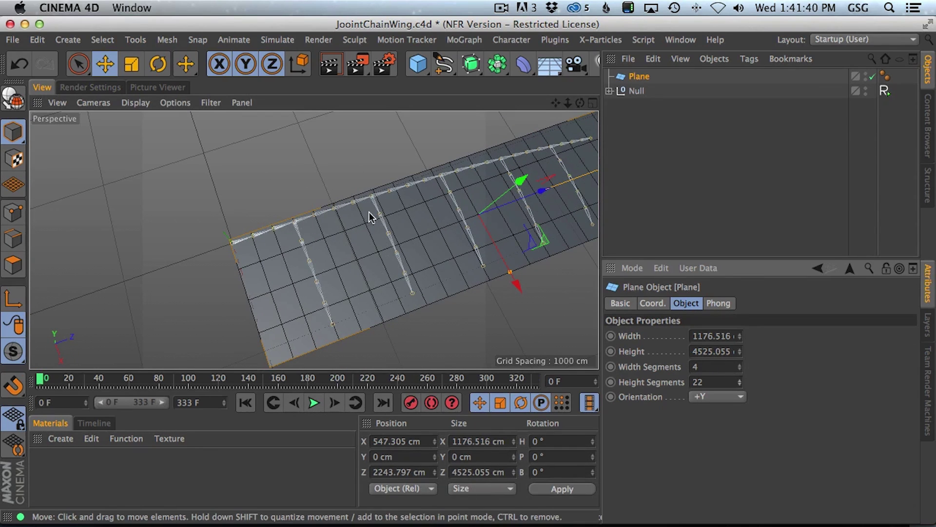
Step: With the rig reset to the start frame, extend the plane's height to about 4678 cm and move it to about Z 2309 cm
left_click_drag(444, 203, 411, 259, "alt")
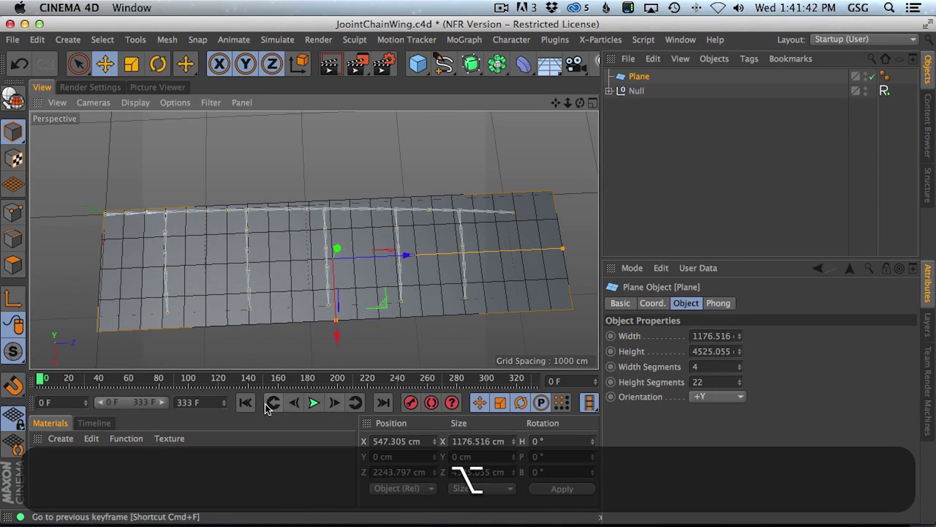
key("f")
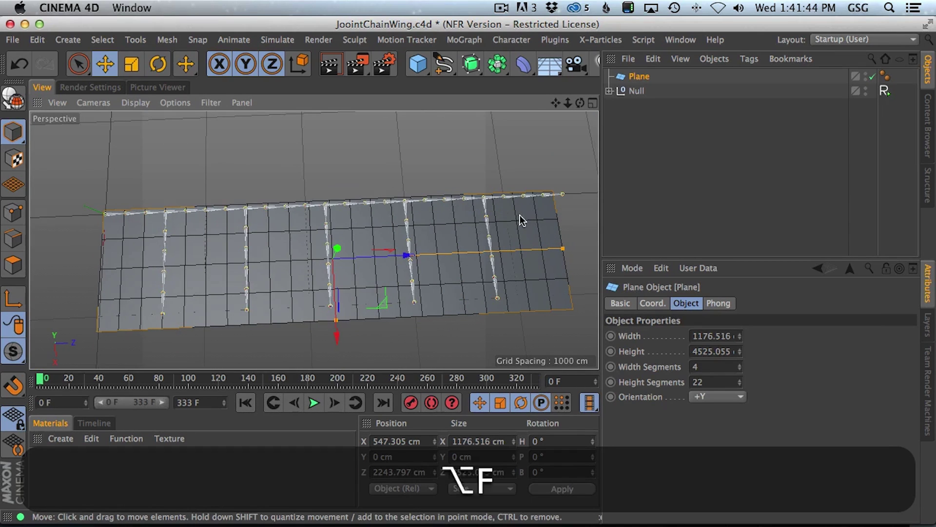
left_click_drag(553, 253, 567, 252)
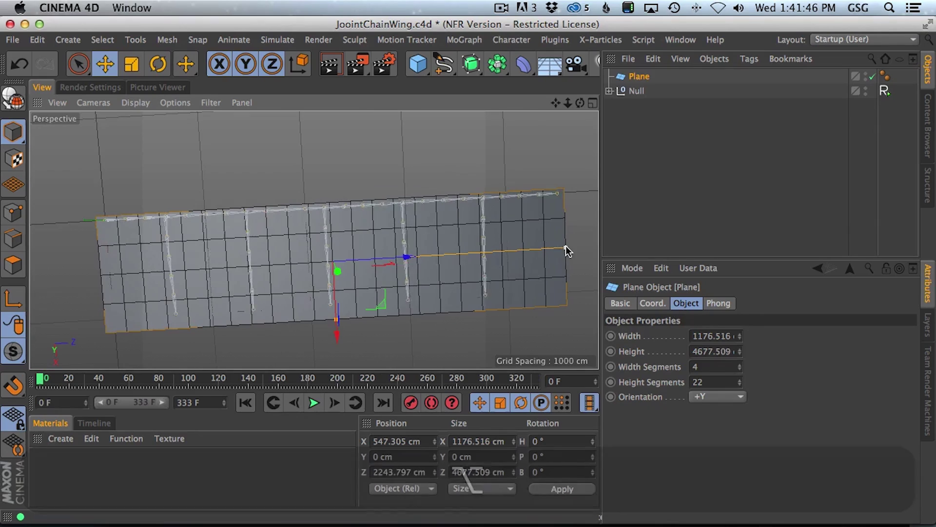
left_click_drag(407, 256, 400, 262)
left_click_drag(339, 246, 420, 338, "alt")
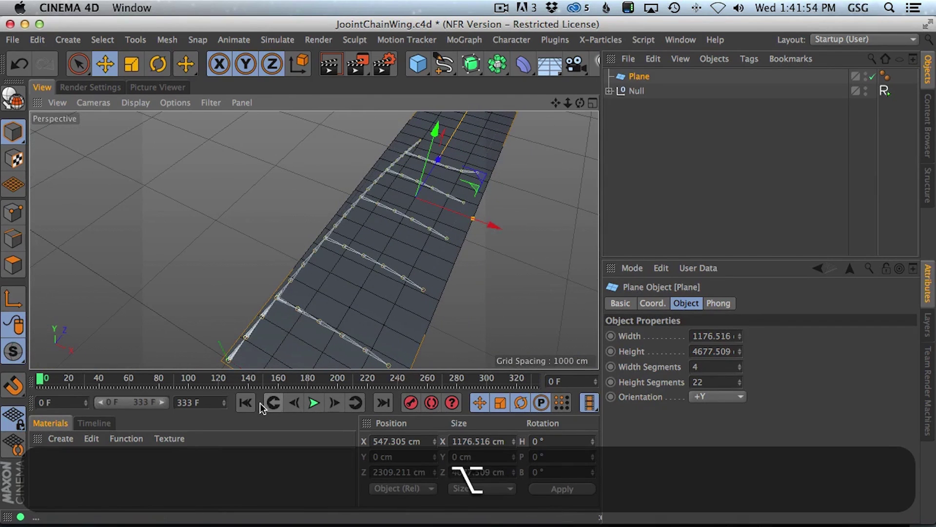
Step: Save the scene and convert the plane into an editable polygon object
left_click(610, 91, "super")
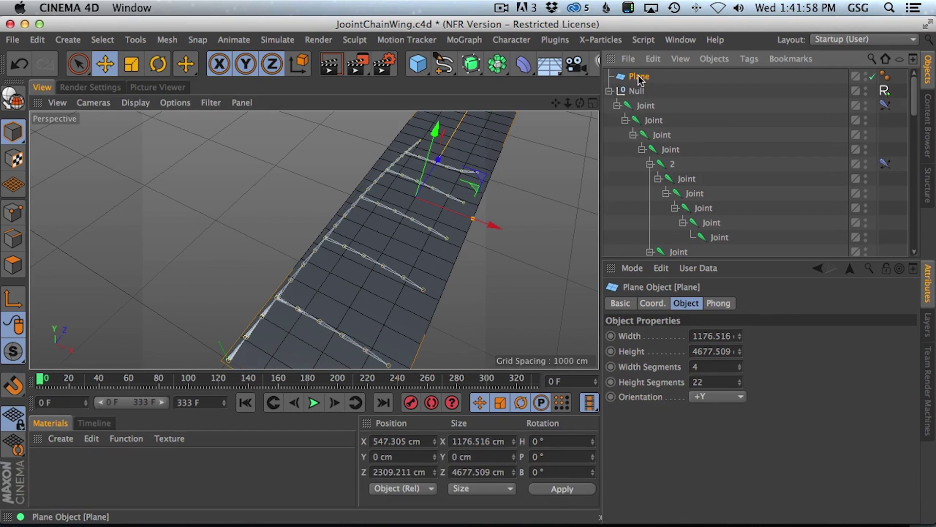
key("super+s")
left_click(637, 77)
key("c")
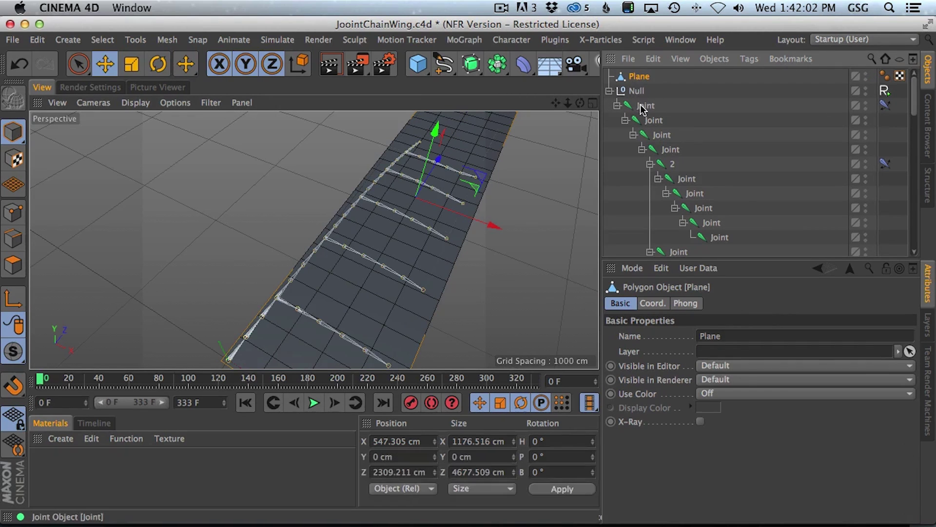
Step: Select the root joint under the Null and fully expand its hierarchy, including all side branches
left_click(644, 107)
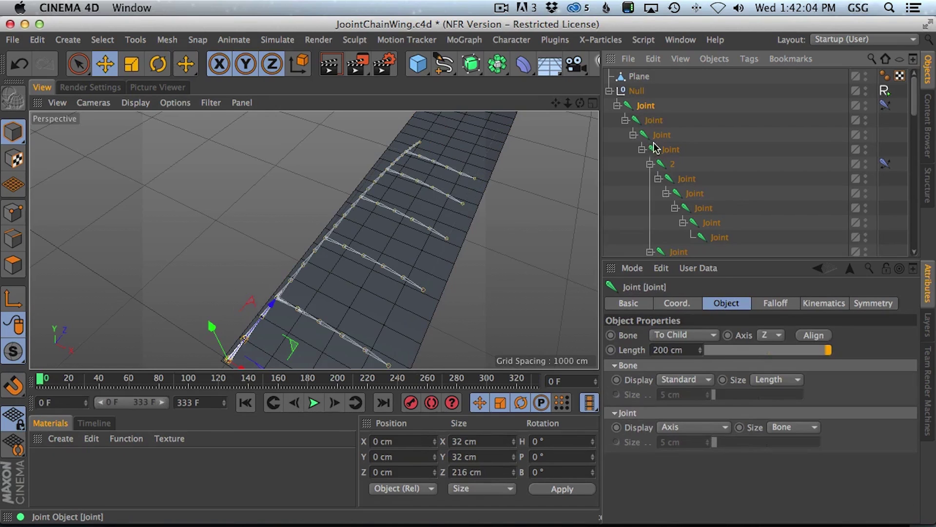
left_click(617, 107, "super")
left_click(618, 106, "super")
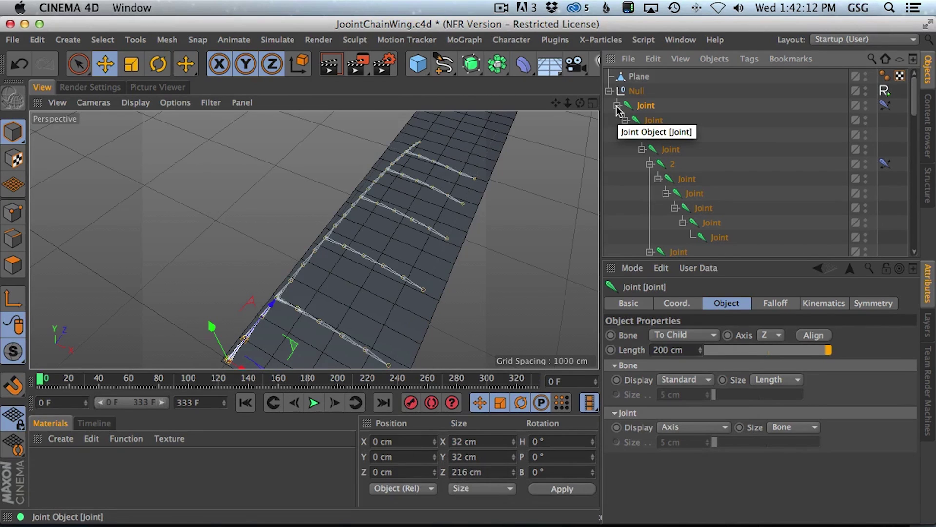
left_click(617, 106)
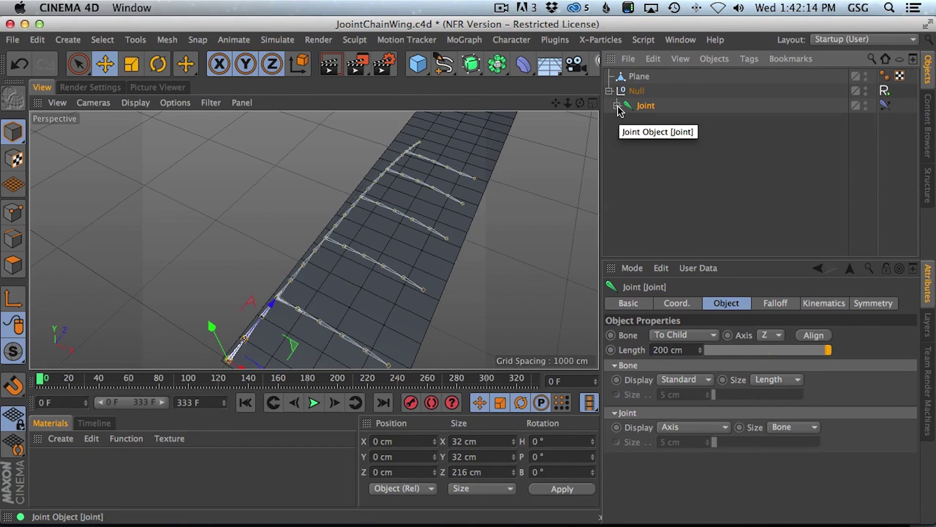
left_click(617, 105)
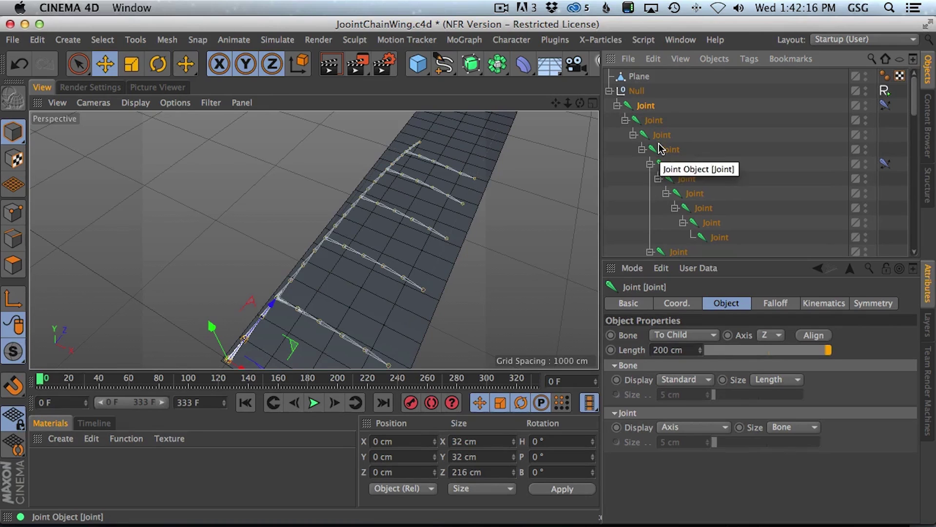
left_click(617, 107, "super")
left_click(617, 106)
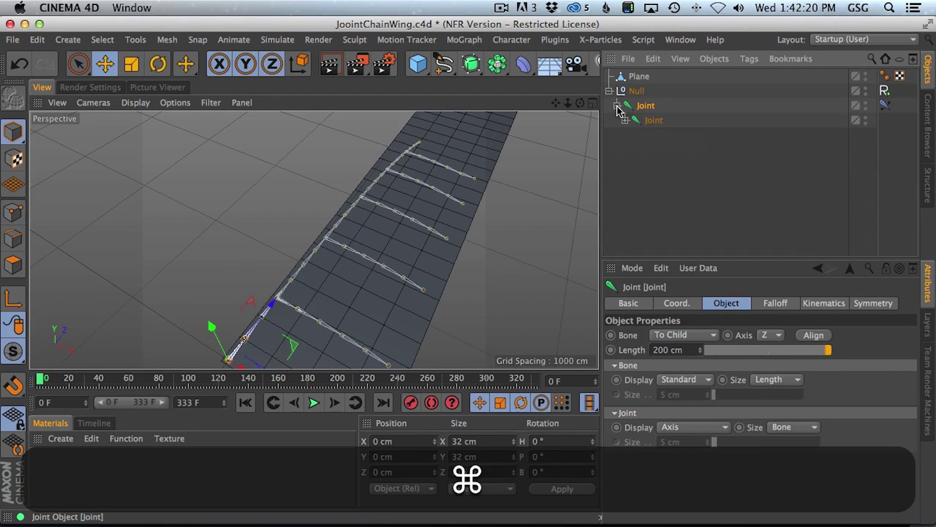
left_click(624, 120)
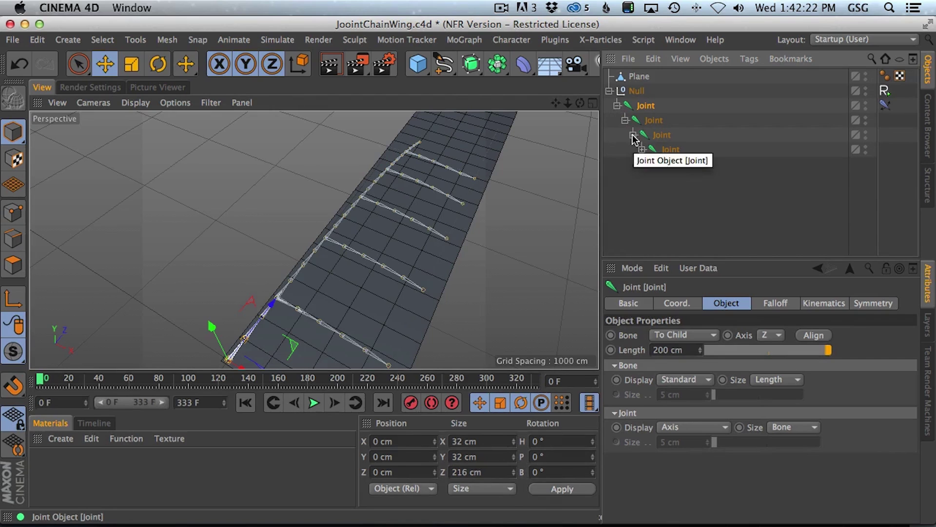
left_click(617, 105)
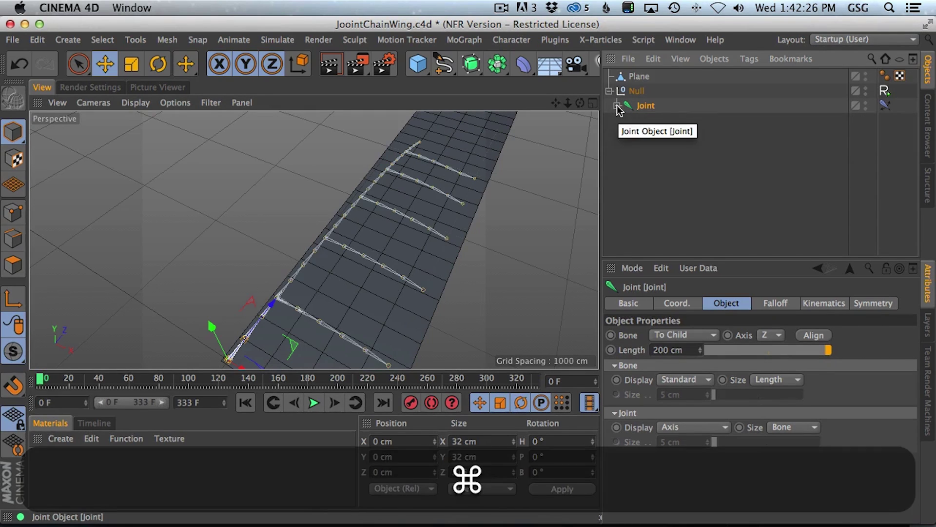
left_click(617, 106, "super")
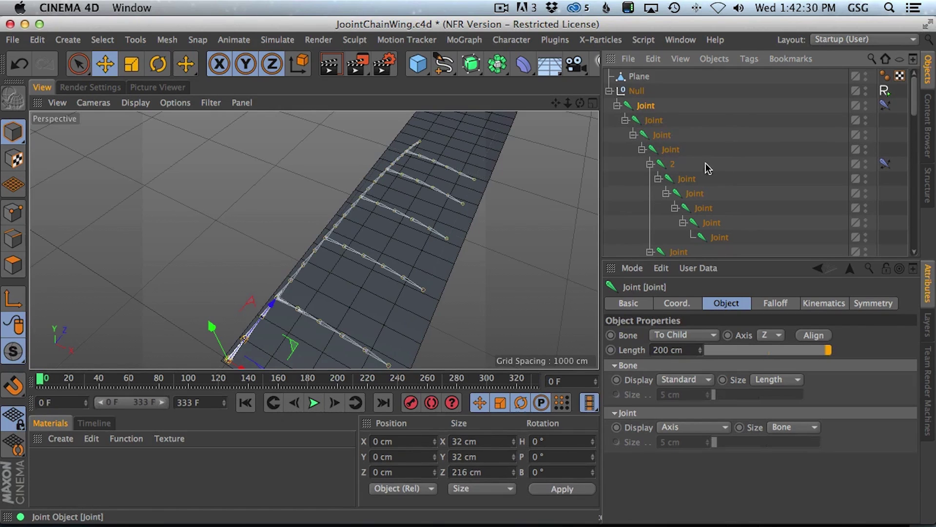
Step: Extend the selection from the root joint to the last joint in the hierarchy and add the plane to it
scroll(709, 173, "down", 3)
left_click(838, 248, "shift")
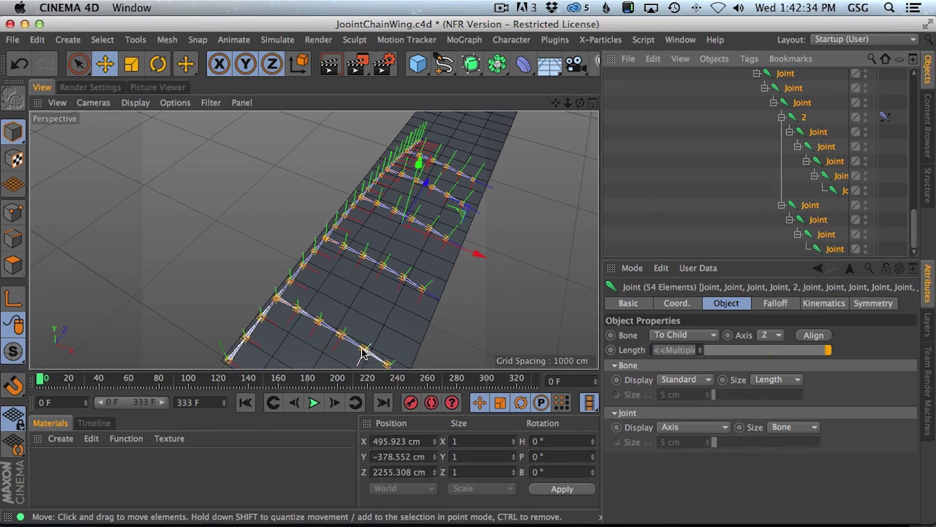
scroll(761, 132, "up", 3)
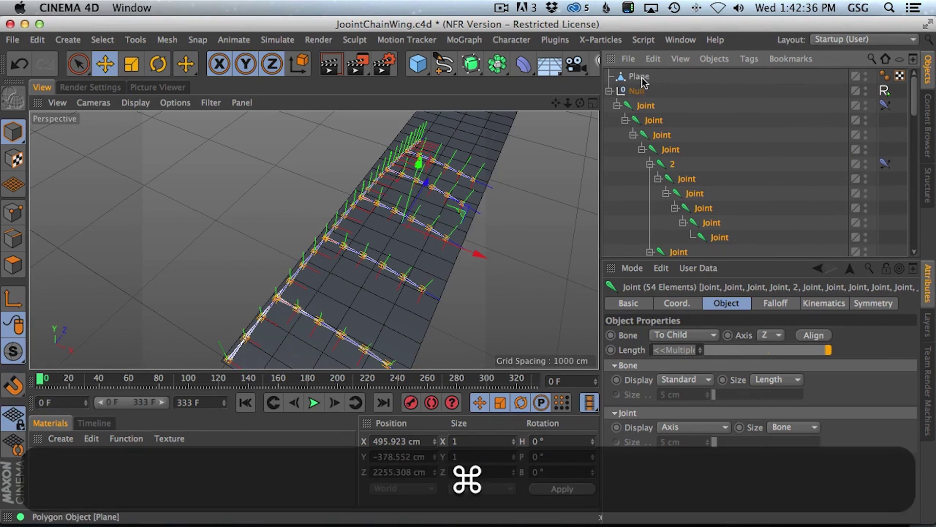
left_click(641, 78, "super")
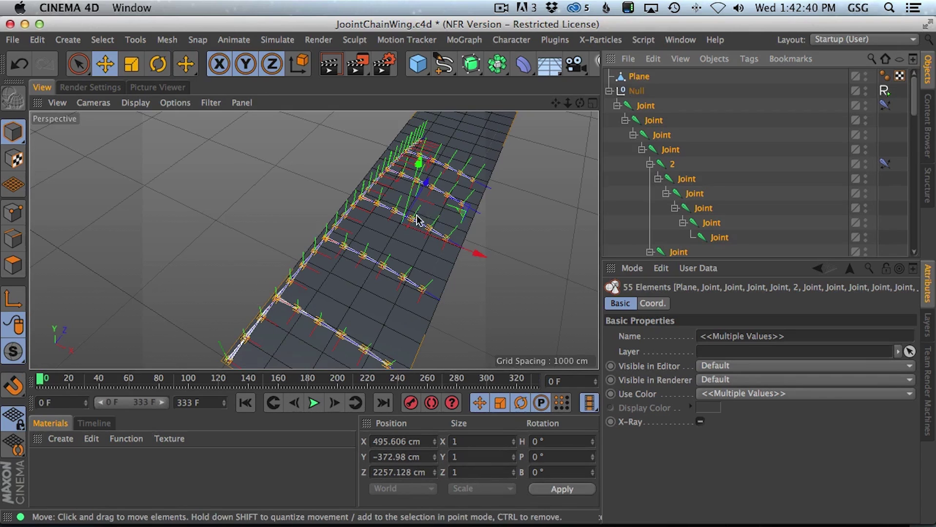
Step: Return the animation to the start frame and bind the selected joints to the plane
key("g")
key("f")
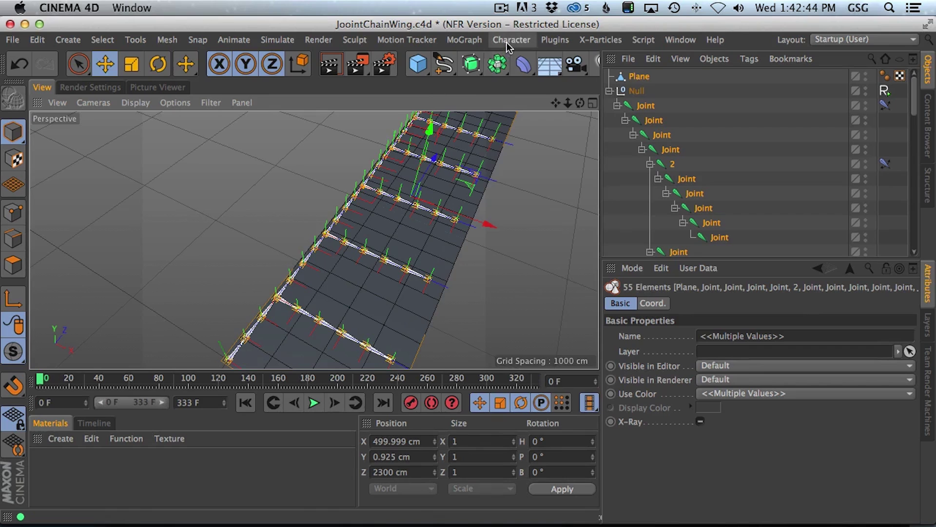
left_click(507, 41)
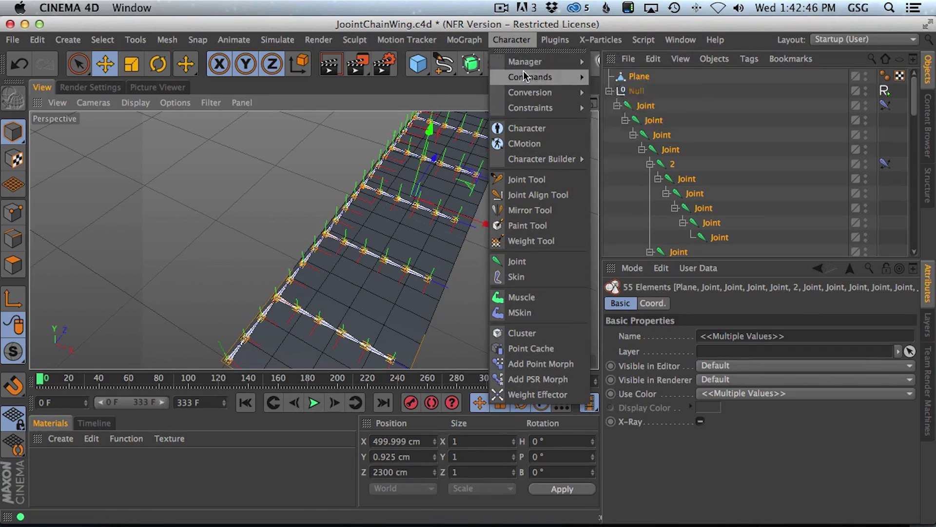
mouse_move(524, 76)
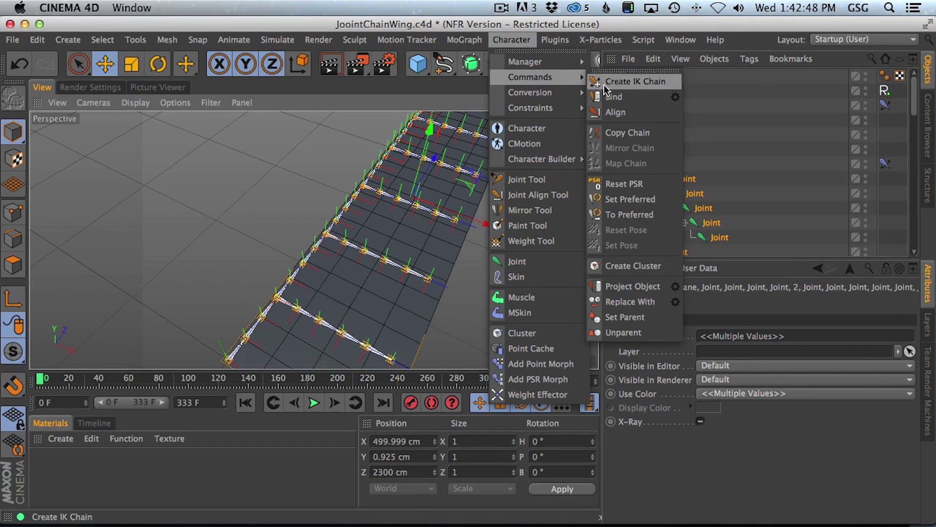
left_click(616, 97)
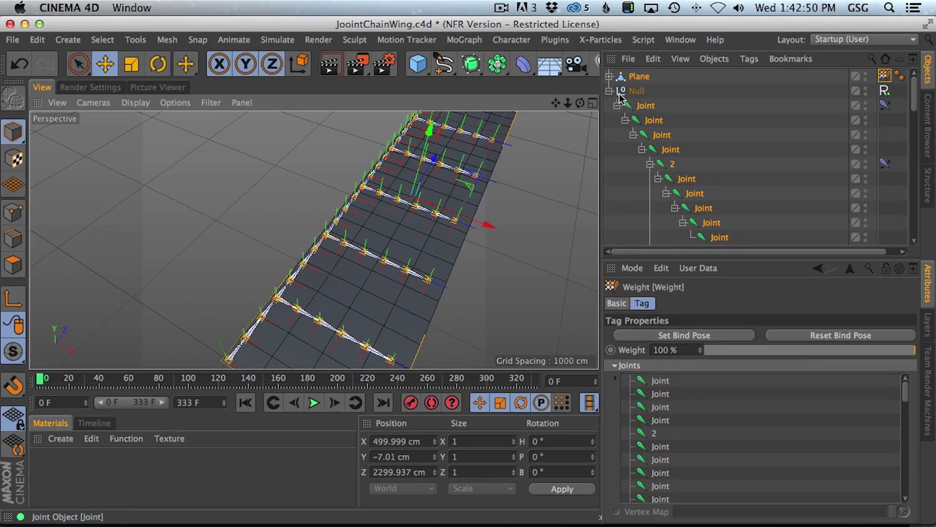
Step: Expand the plane and inspect its Skin object's properties and the joint list in its Weight tag
left_click(609, 77)
left_click(641, 92)
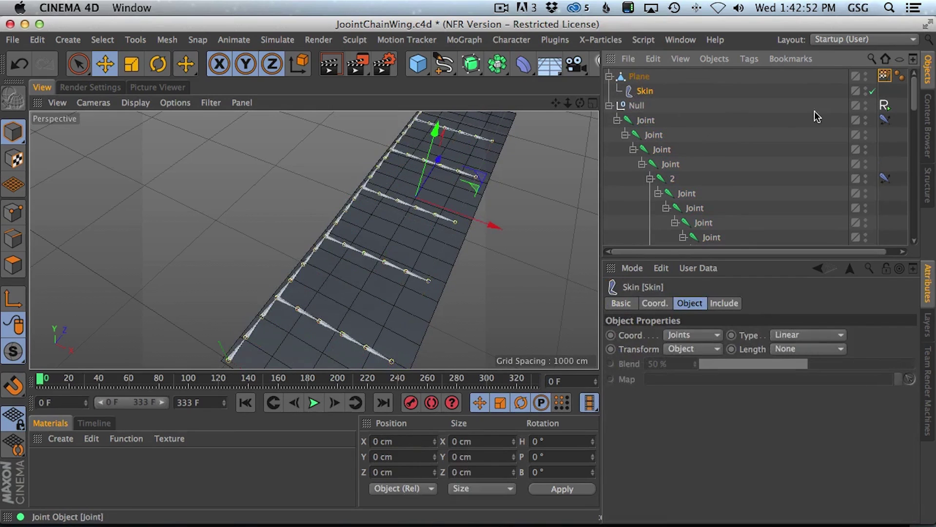
left_click(631, 93)
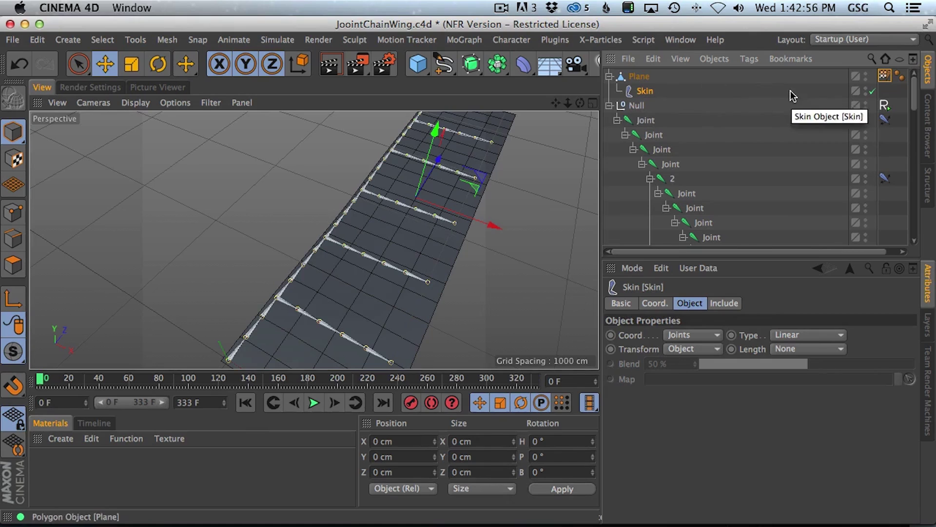
left_click(885, 76)
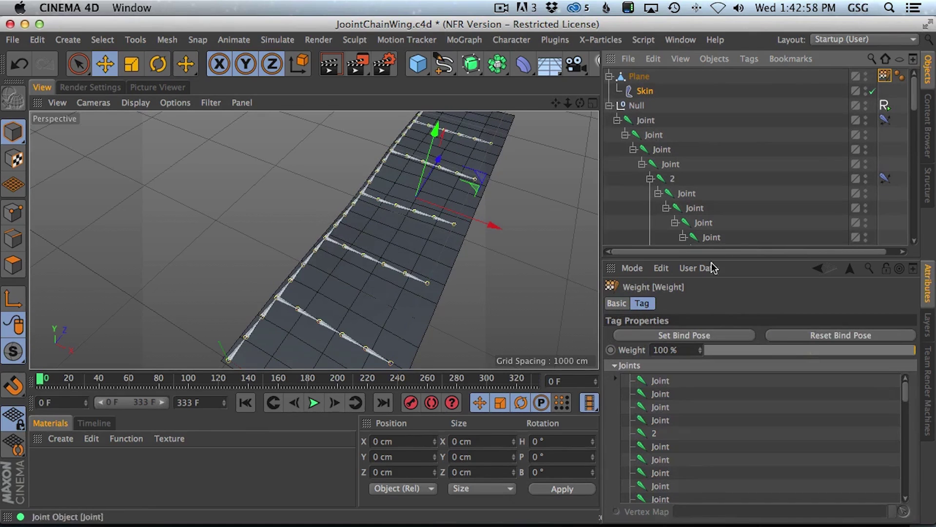
key("alt")
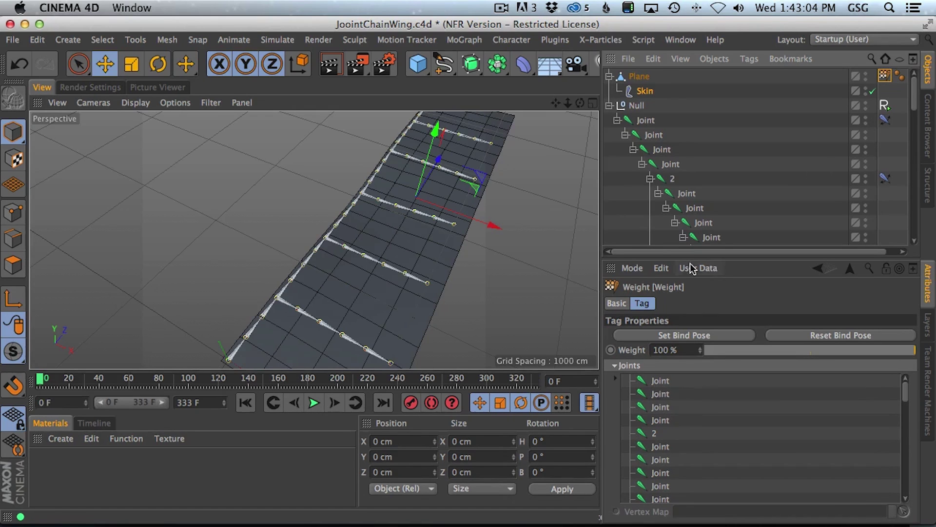
Step: Play the animation, examine the skinned plane's deformation from several angles, and return to the start frame
left_click(644, 92)
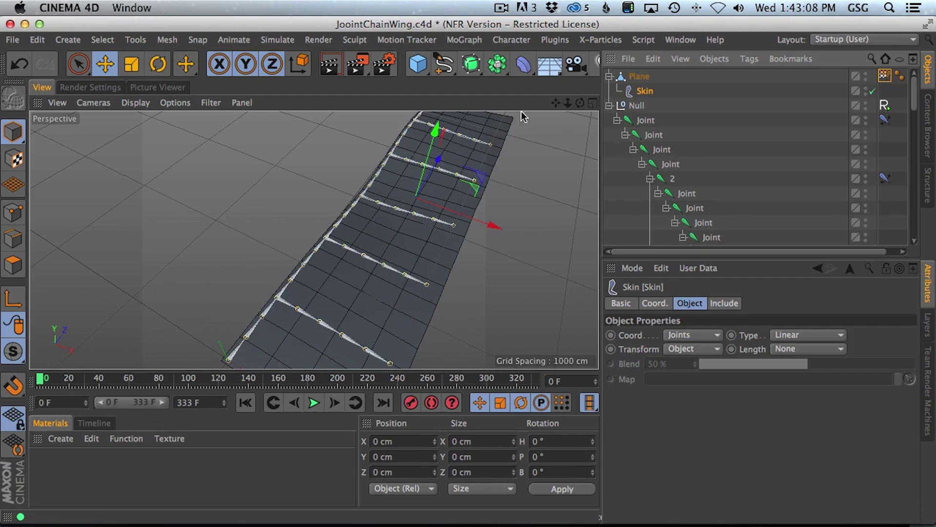
key("alt")
left_click_drag(396, 239, 477, 221, "alt")
right_click_drag(476, 221, 424, 253, "alt")
left_click(315, 401)
left_click_drag(466, 200, 500, 199, "alt")
middle_click_drag(501, 199, 492, 288, "alt")
left_click_drag(455, 328, 420, 343, "alt")
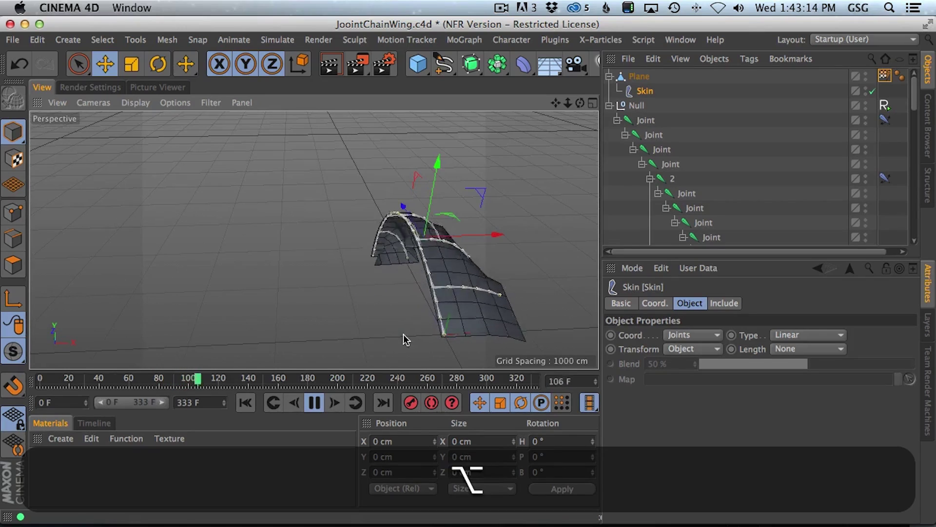
left_click_drag(477, 299, 378, 313, "alt")
middle_click_drag(546, 317, 403, 271, "alt")
left_click_drag(427, 277, 476, 148, "alt")
middle_click_drag(477, 149, 464, 261, "alt")
left_click_drag(458, 326, 429, 347, "alt")
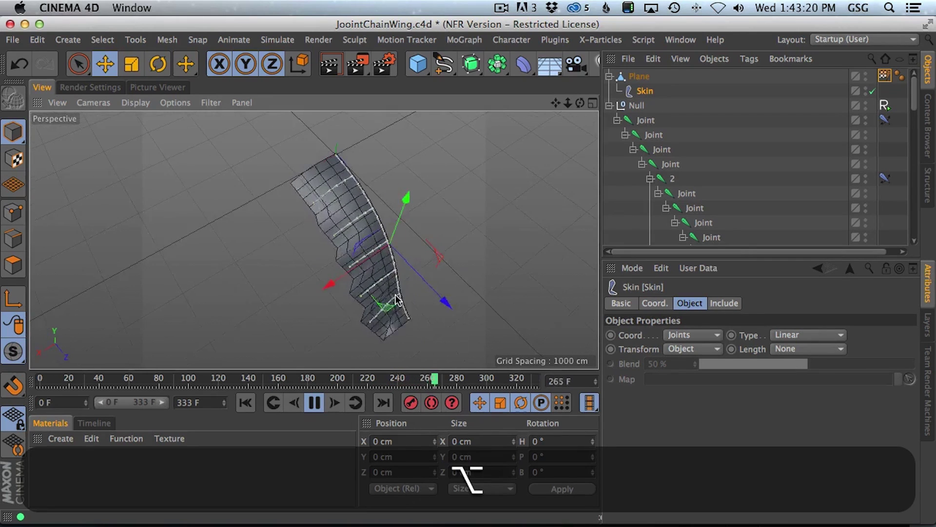
middle_click_drag(397, 299, 409, 258, "alt")
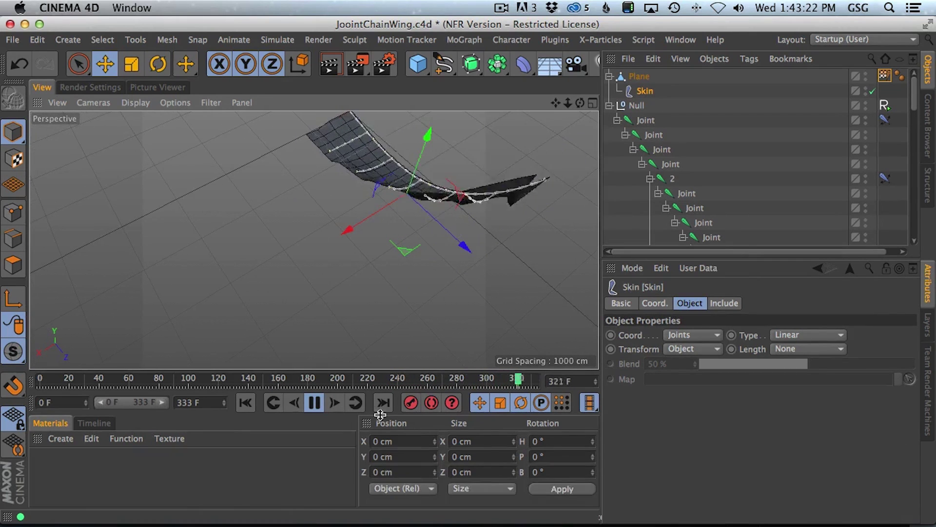
left_click(313, 403)
left_click(246, 403)
Step: Activate the Weight Tool from the plane's Weight tag, enlarge its joint list, and inspect the first joints' individual influence
double_click(887, 76)
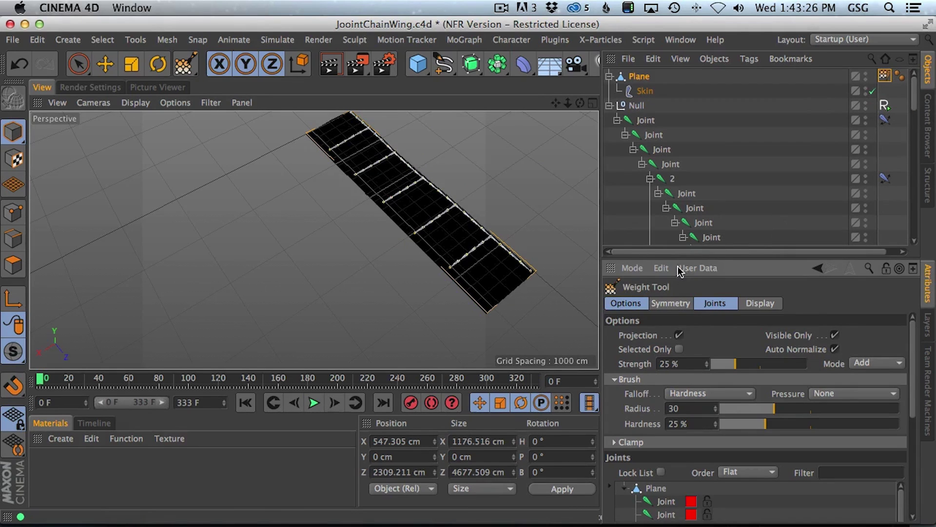
left_click_drag(673, 259, 670, 130)
left_click(665, 372)
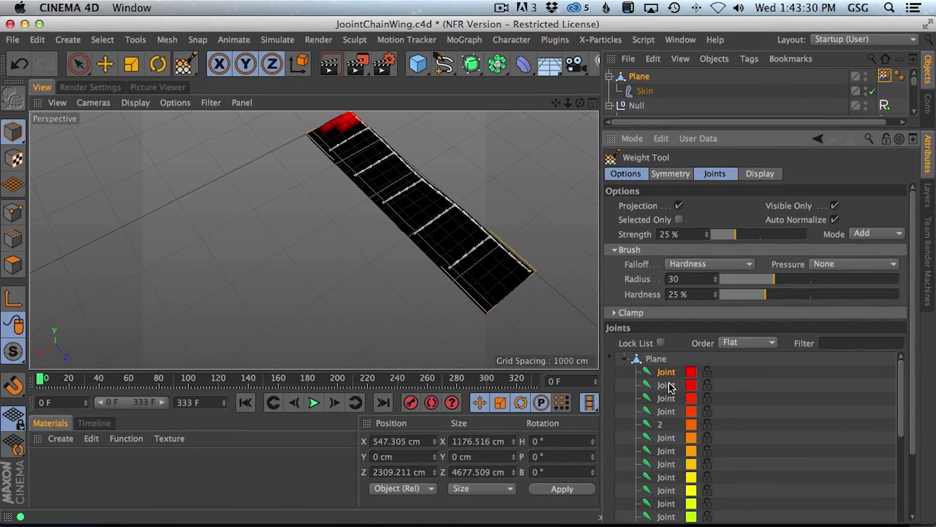
left_click(668, 385)
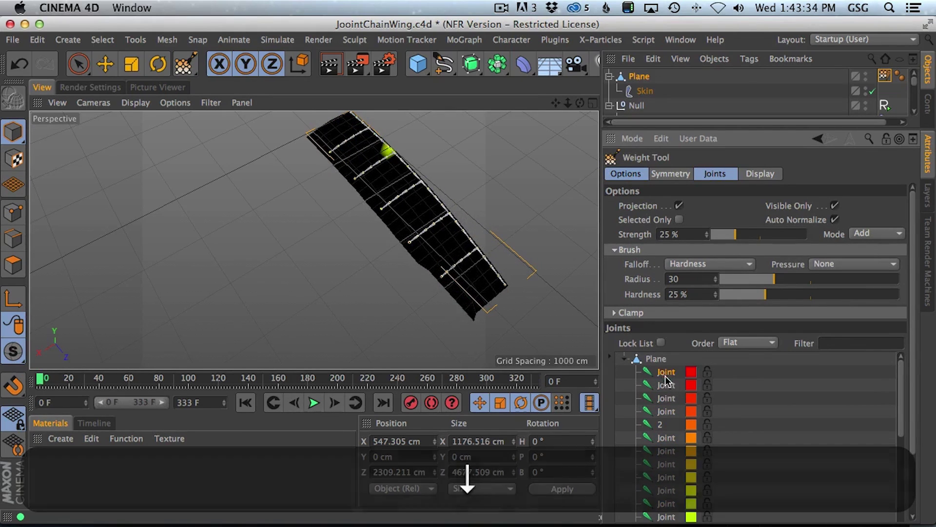
scroll(674, 386, "down", 5)
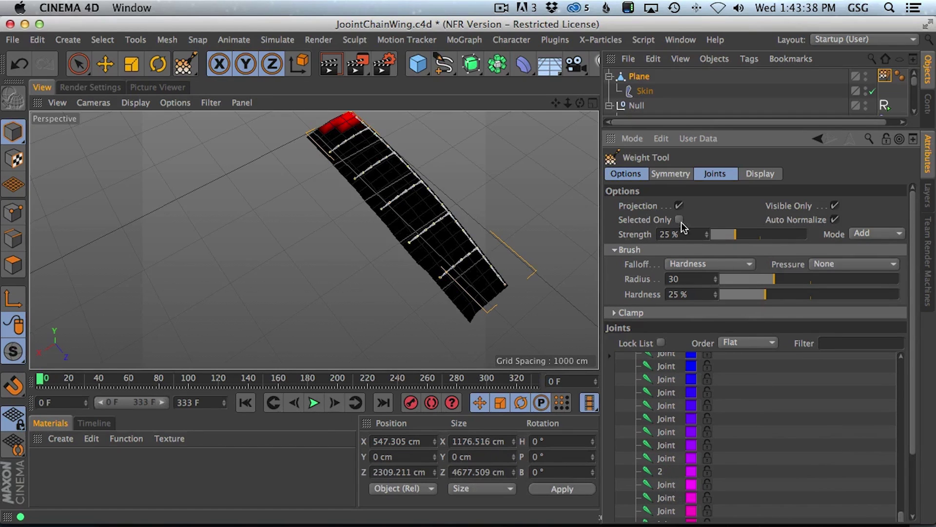
Step: Try to select all joints at once in the Weight Tool's joint list
left_click_drag(690, 126, 688, 67)
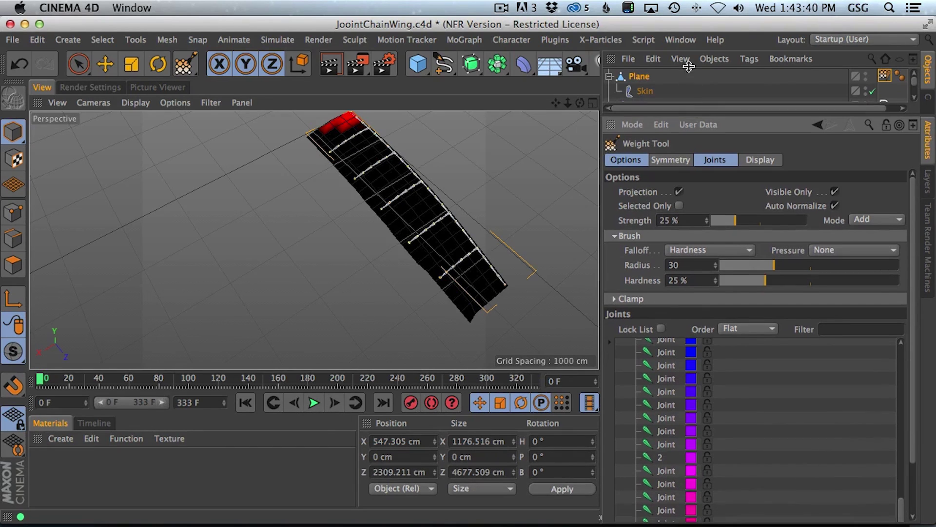
key("shift")
key("shift+super+a")
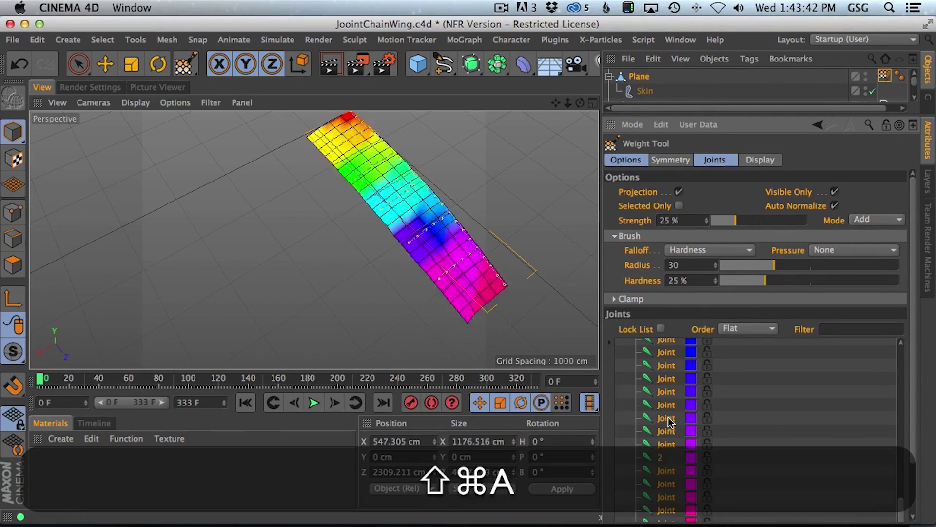
left_click(666, 410)
key("super+a")
scroll(667, 407, "up", 10)
scroll(661, 485, "down", 10)
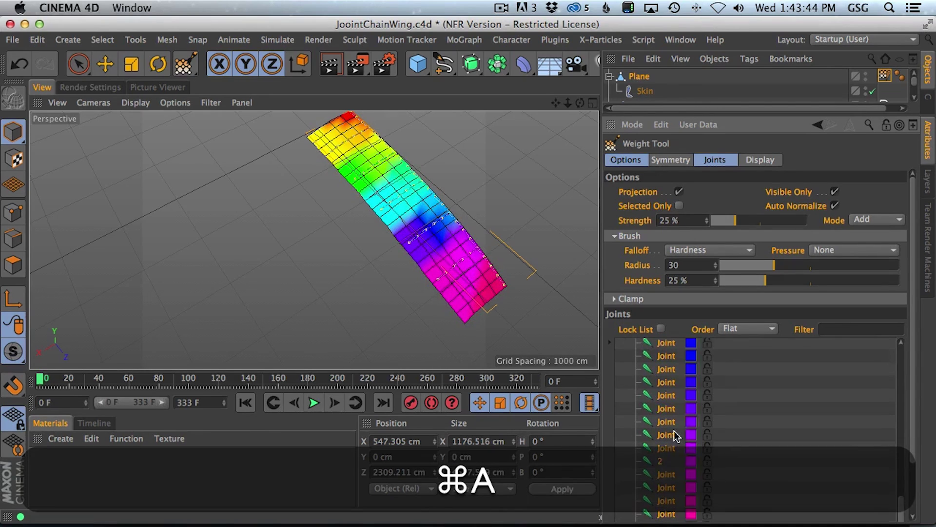
Step: Select the range of joints from the first entry down to the lowest reachable entry in the Weight Tool's list
scroll(668, 377, "up", 10)
left_click(666, 357)
scroll(659, 409, "down", 10)
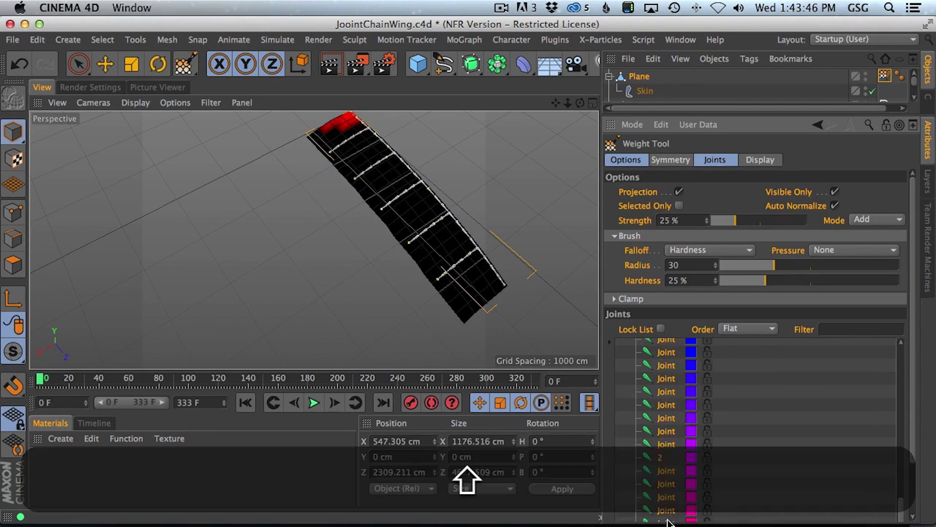
left_click(668, 518, "shift")
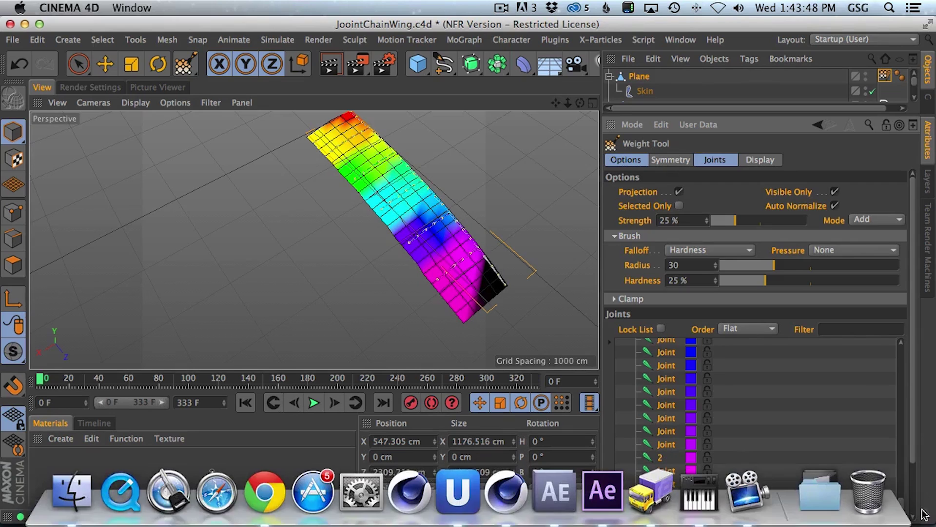
scroll(901, 500, "up", 1)
left_click_drag(900, 500, 896, 520)
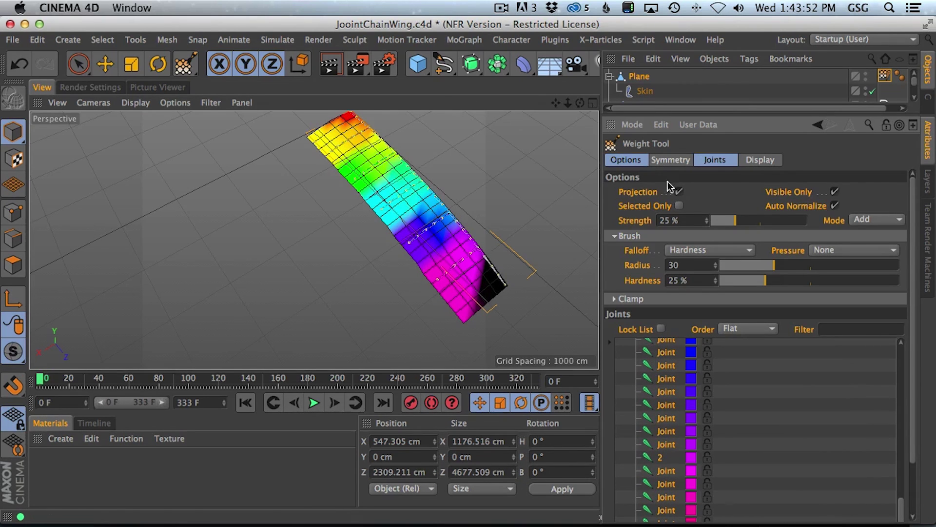
Step: Resize the application window to clear the dock and extend the joint selection to the last joint in the list
left_click(40, 24)
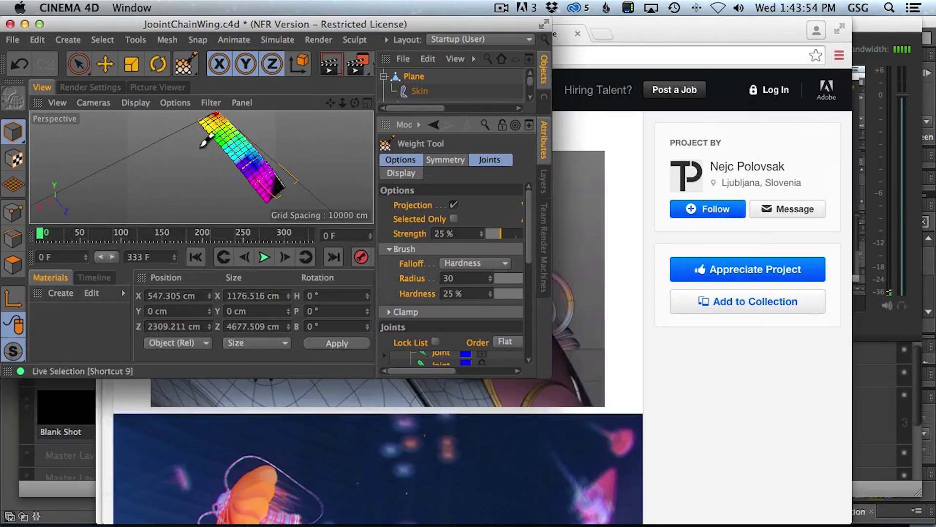
left_click_drag(552, 377, 922, 525)
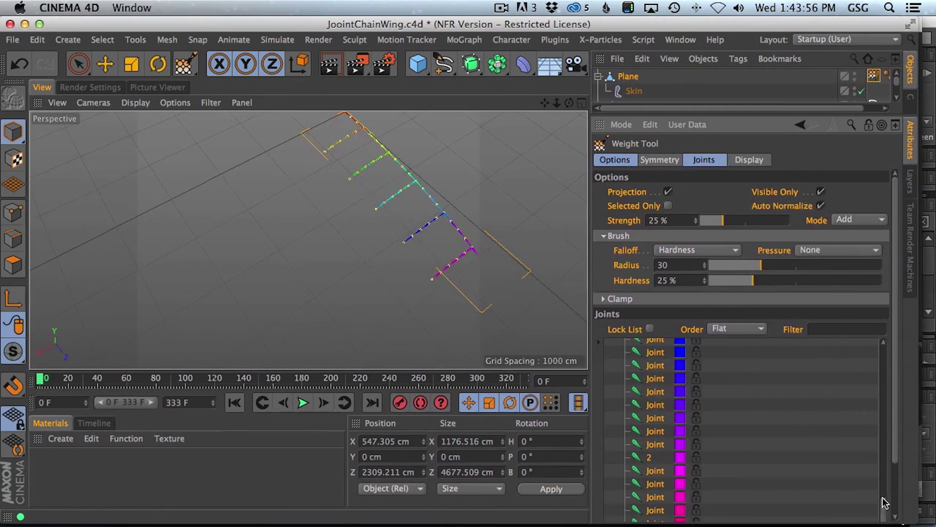
scroll(885, 498, "down", 4)
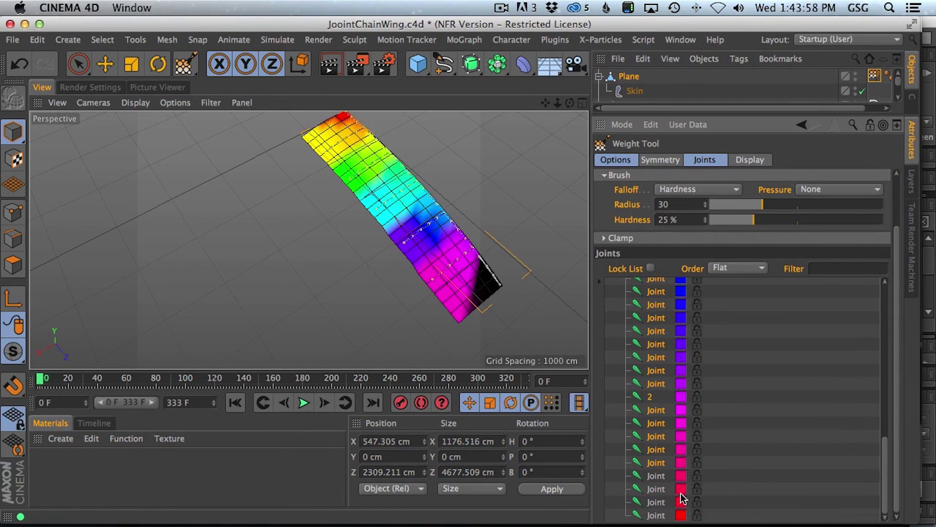
left_click(657, 516, "shift")
scroll(885, 439, "up", 3)
scroll(885, 390, "down", 3)
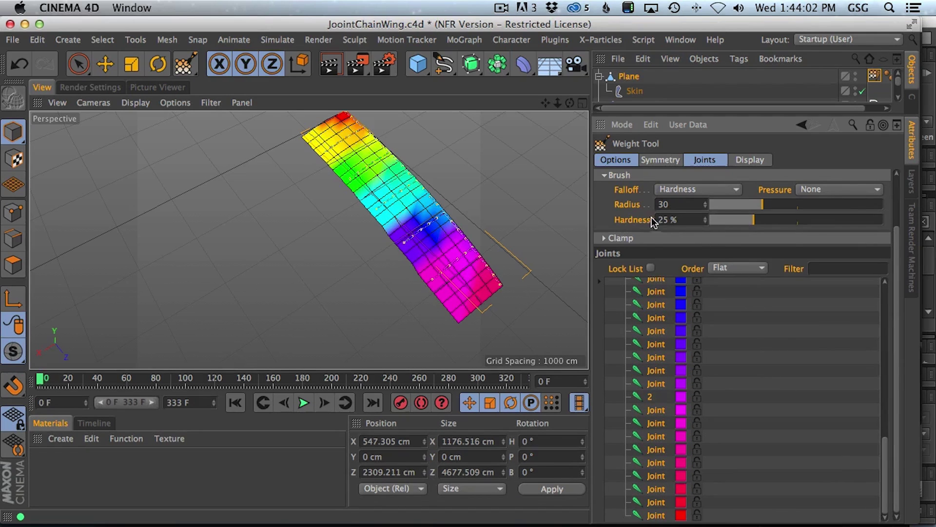
Step: Set the Weight Tool's mode to Smooth and its strength to 76%
scroll(622, 211, "up", 2)
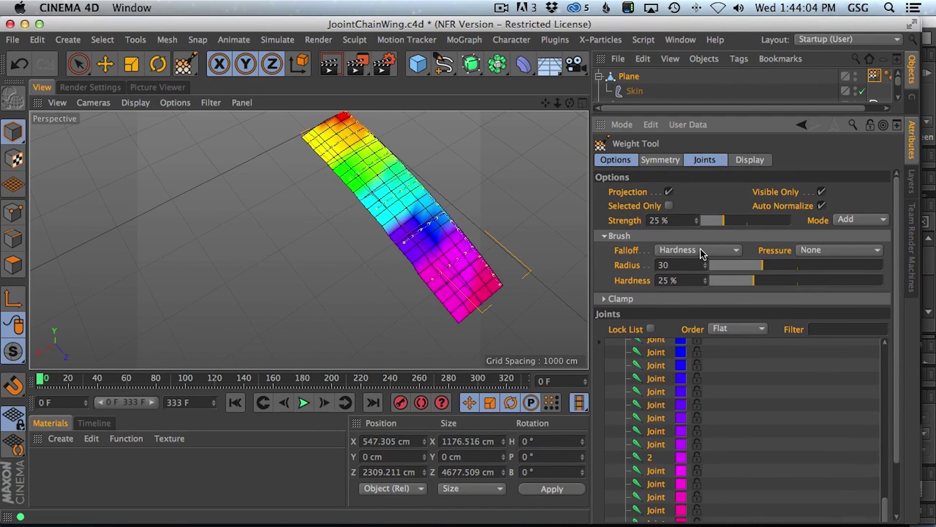
left_click(847, 220)
left_click(858, 293)
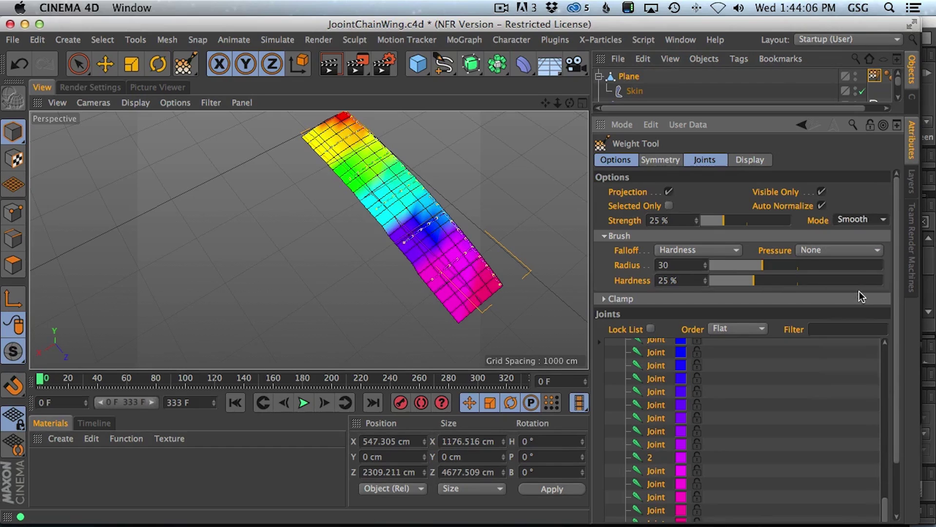
left_click_drag(736, 219, 771, 220)
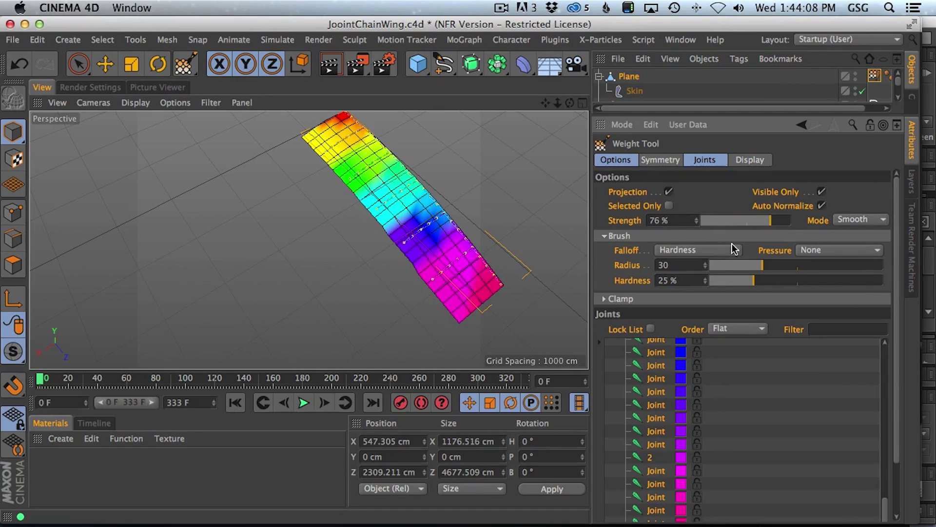
Step: Examine the Weight Tool's symmetry, clamp, joint and display settings and the Weight tag's properties for a way to smooth all weights
left_click(732, 163)
left_click(674, 161)
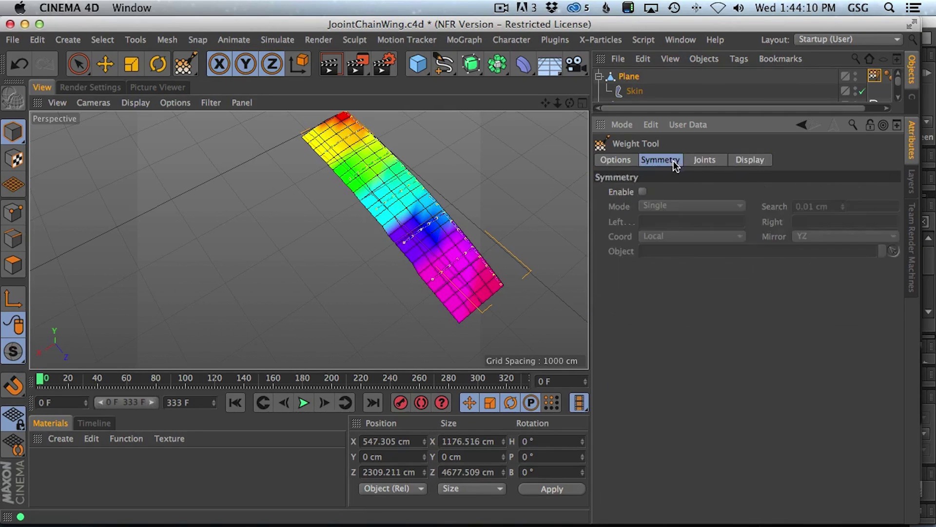
left_click(633, 160)
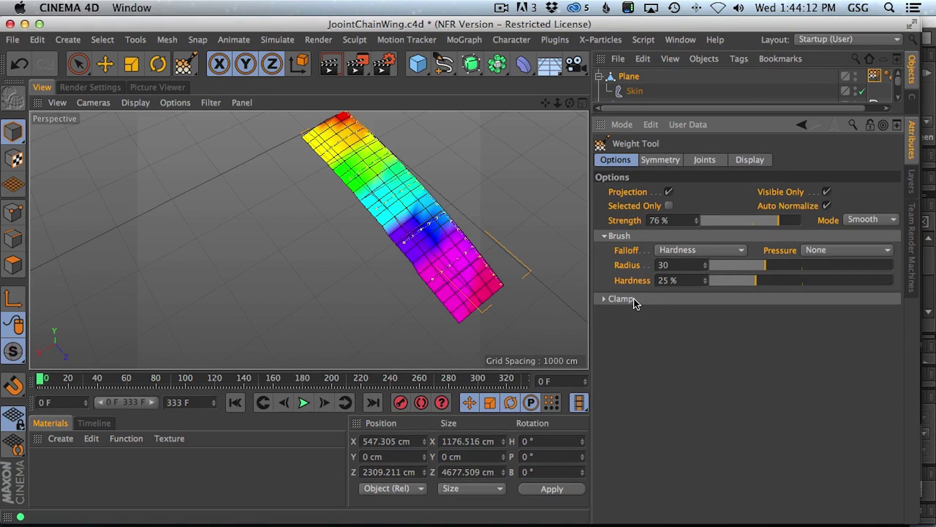
left_click(622, 299)
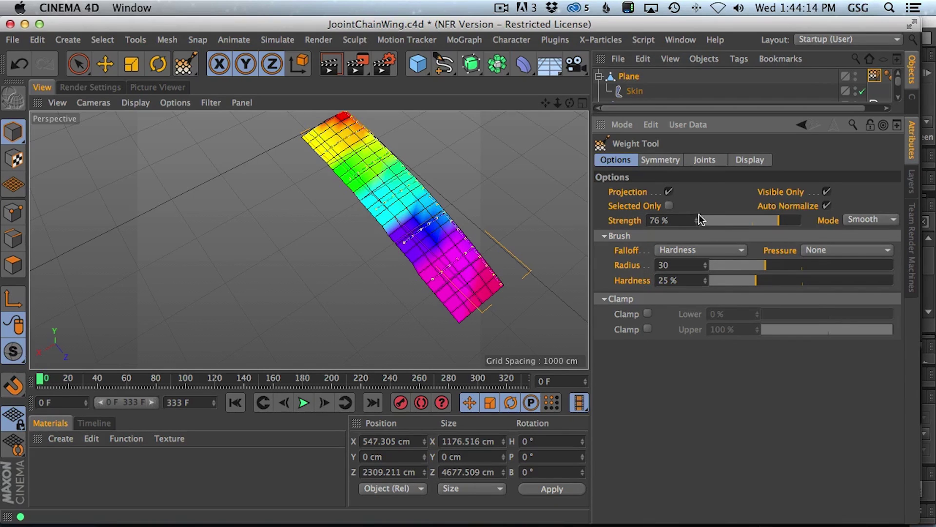
left_click(890, 74)
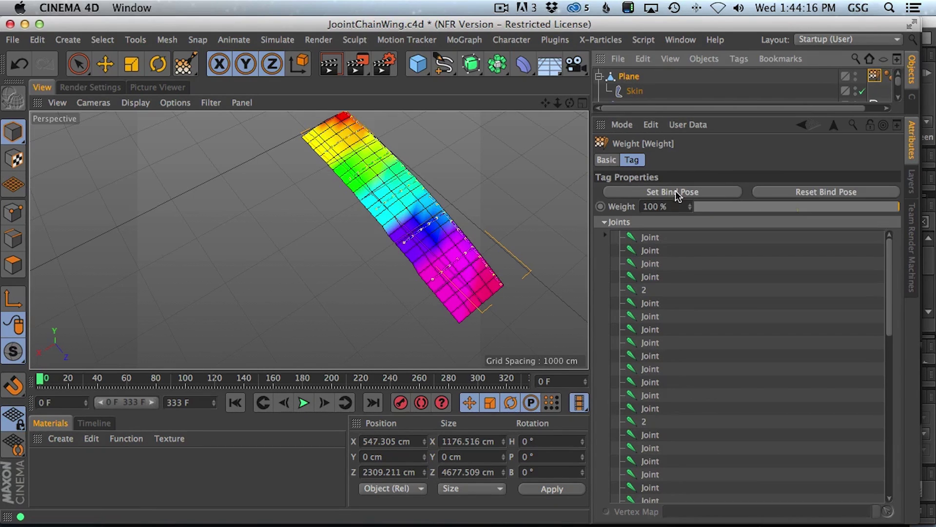
left_click(607, 160)
left_click(631, 160)
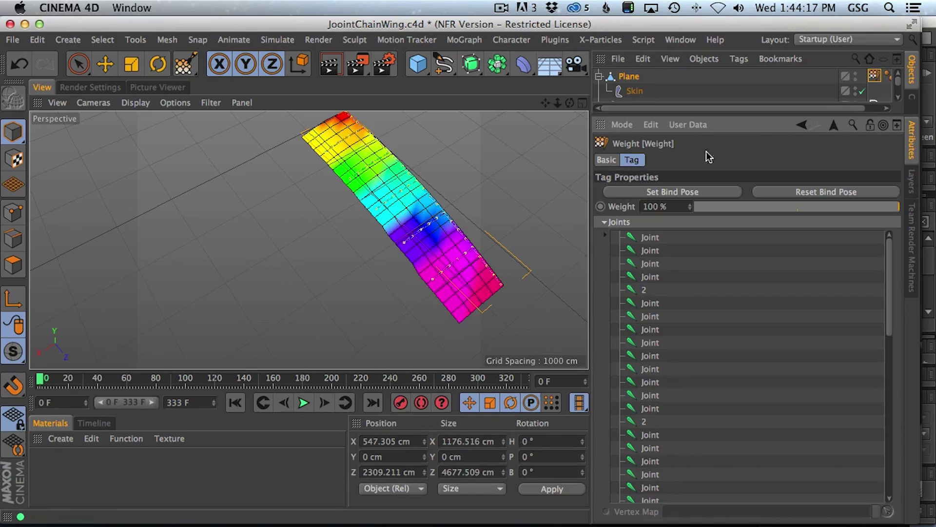
double_click(874, 75)
left_click(662, 161)
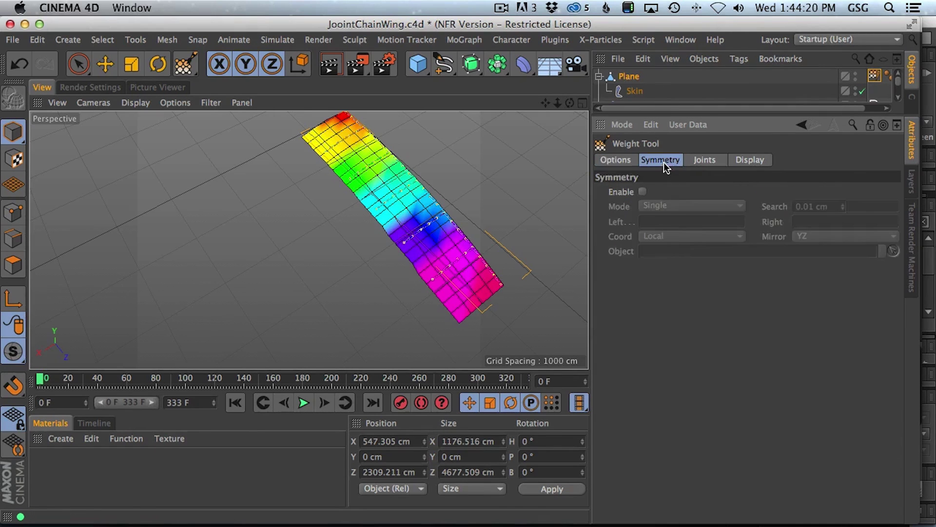
left_click(699, 161)
left_click(738, 160)
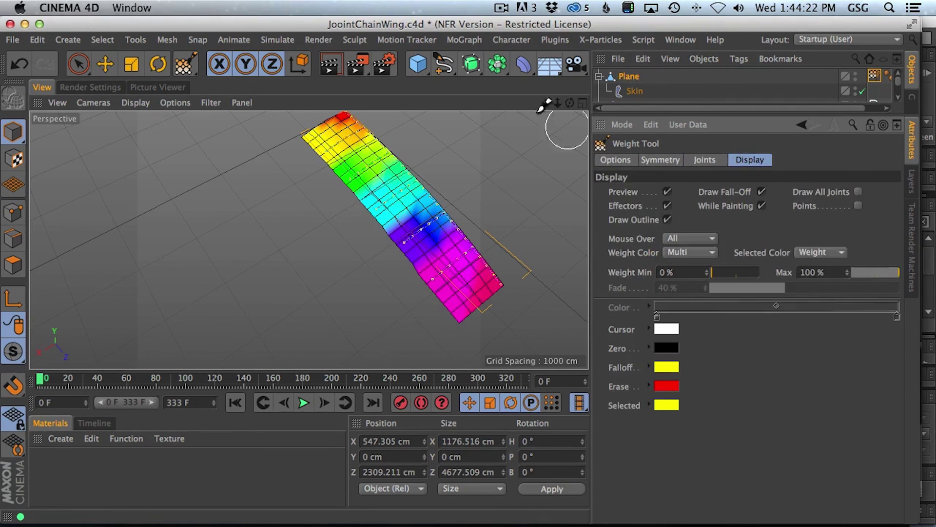
Step: Activate the Paint Tool with the plane's Weight tag selected
left_click(555, 39)
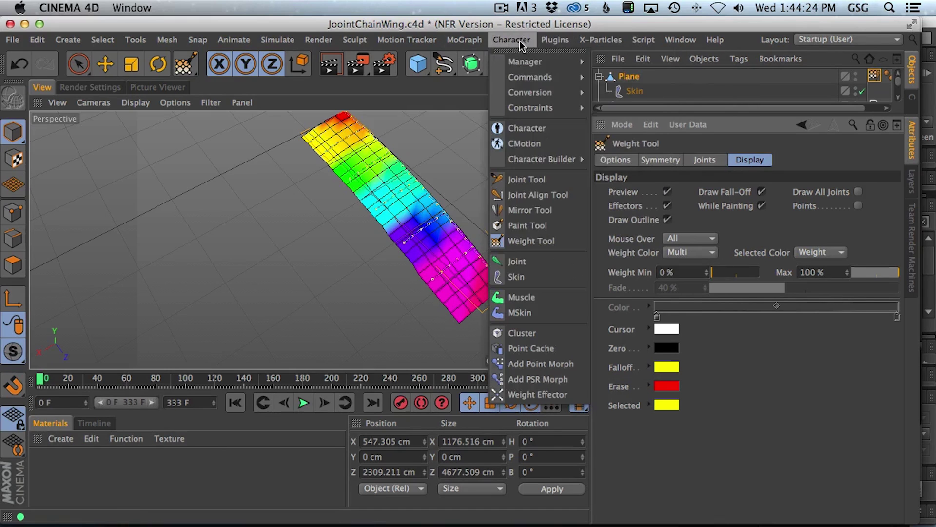
left_click(543, 228)
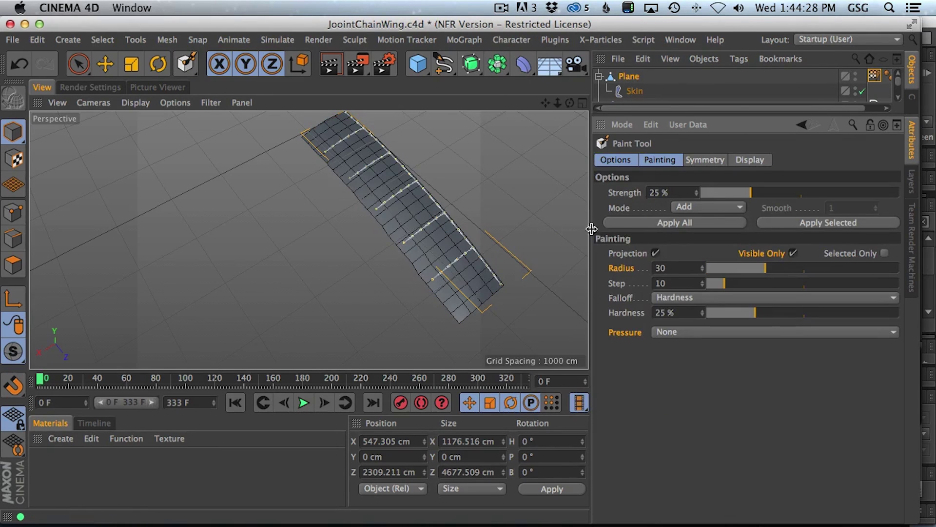
left_click(635, 91)
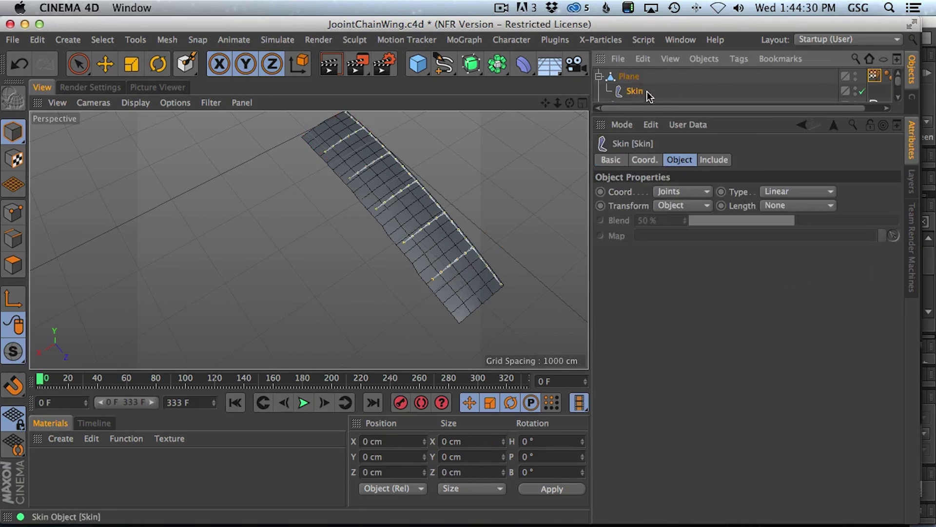
left_click(629, 76)
left_click(874, 76)
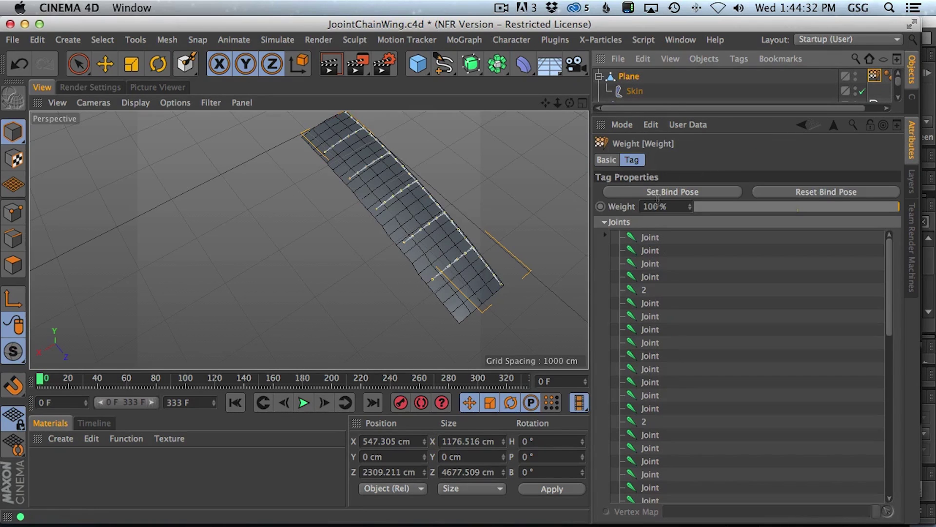
left_click(182, 65)
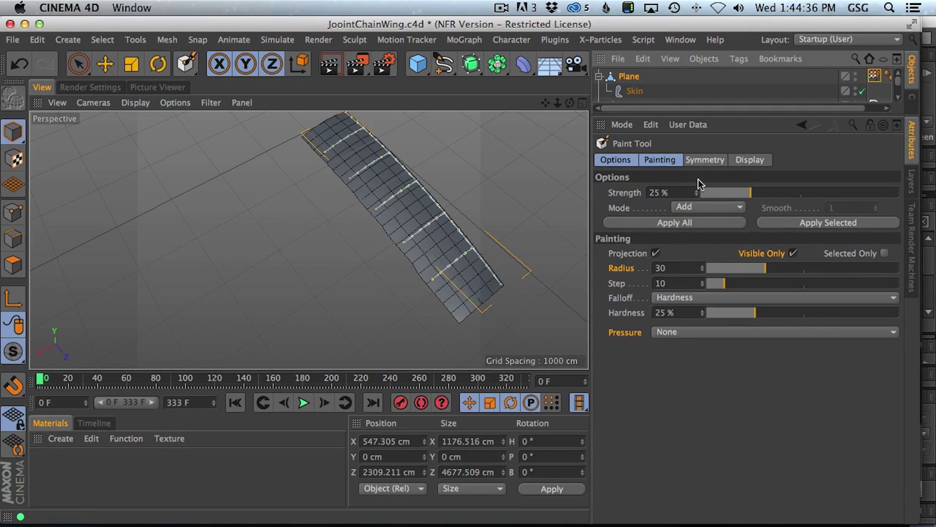
Step: Examine the Paint Tool's options, painting, symmetry and display settings
left_click(706, 160)
left_click(738, 160)
left_click(661, 160)
left_click(628, 162)
left_click(661, 160)
left_click(703, 160)
left_click(662, 160)
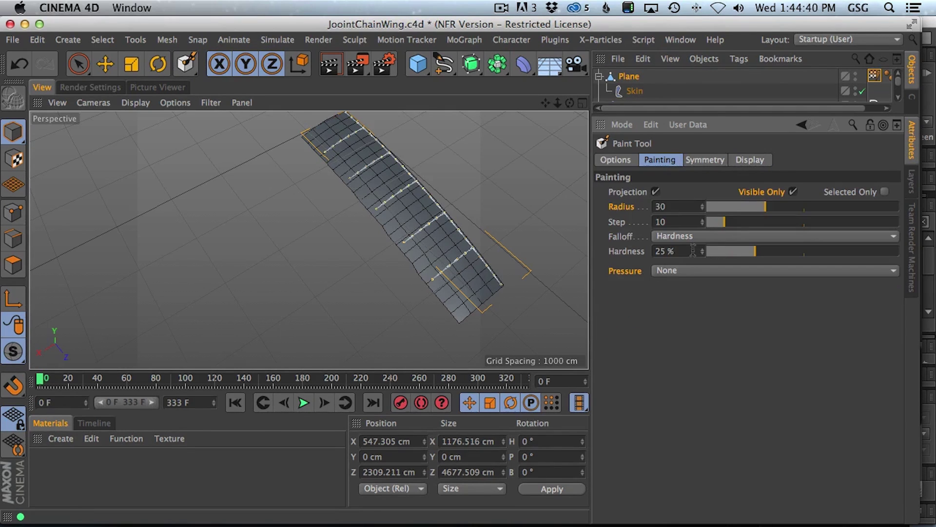
left_click(623, 161)
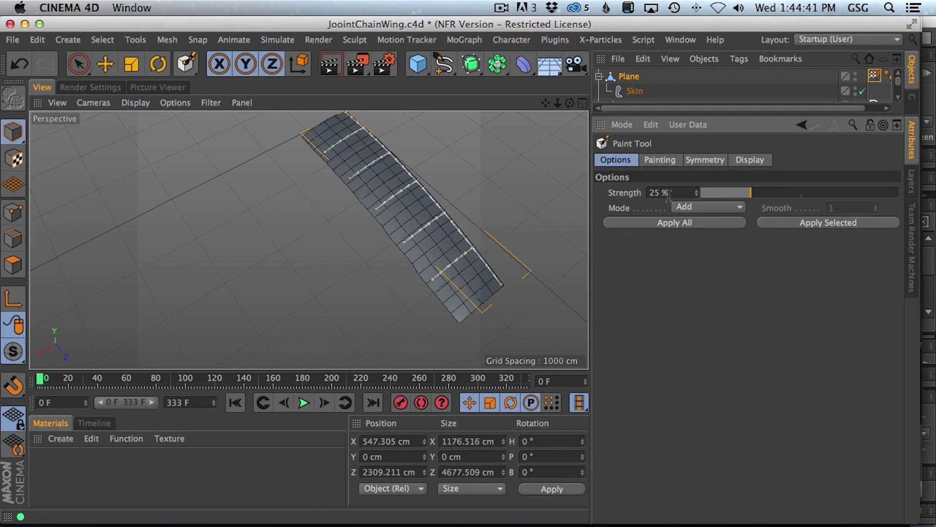
Step: Set the Paint Tool's mode to Smooth and its strength to 80%
left_click(698, 208)
left_click(710, 267)
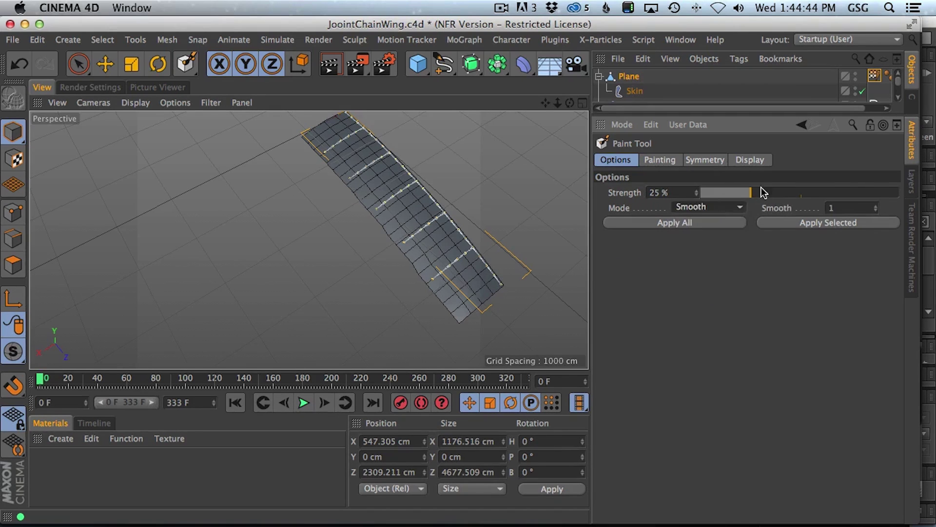
left_click_drag(756, 192, 864, 185)
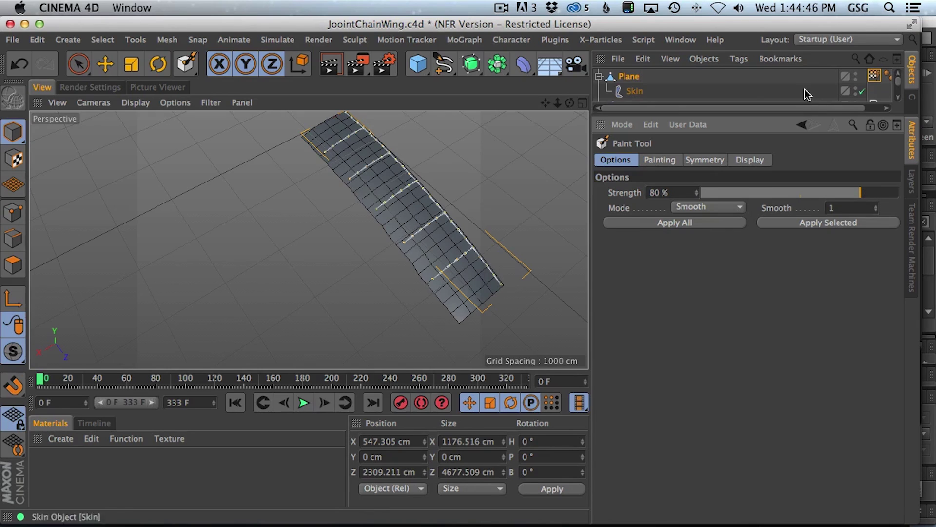
Step: Select every joint of the chain in the object hierarchy, leaving out the parent Null
left_click_drag(674, 114, 673, 315)
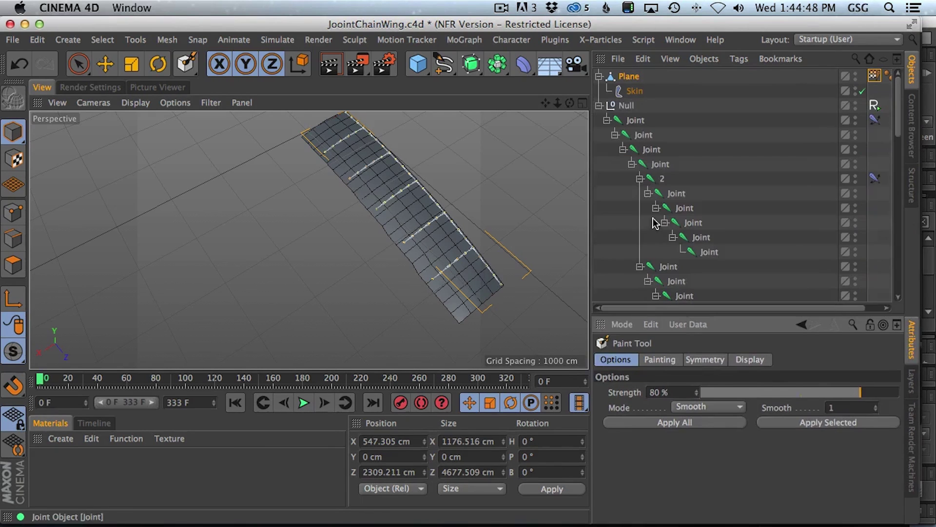
left_click(658, 160)
scroll(682, 234, "down", 3)
left_click(822, 290, "shift")
scroll(733, 170, "up", 5)
left_click(651, 122, "super")
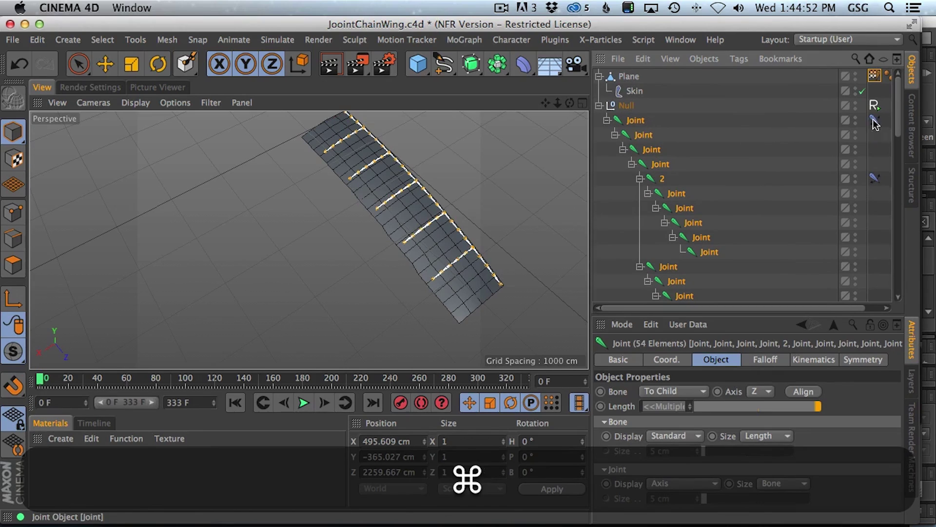
Step: Select all joints listed in the plane's Weight tag
left_click(875, 76)
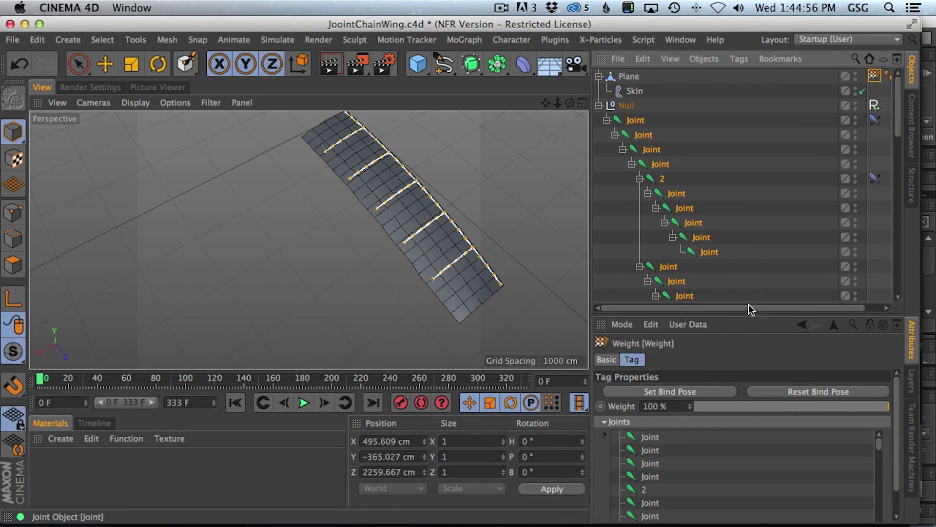
left_click_drag(748, 314, 737, 144)
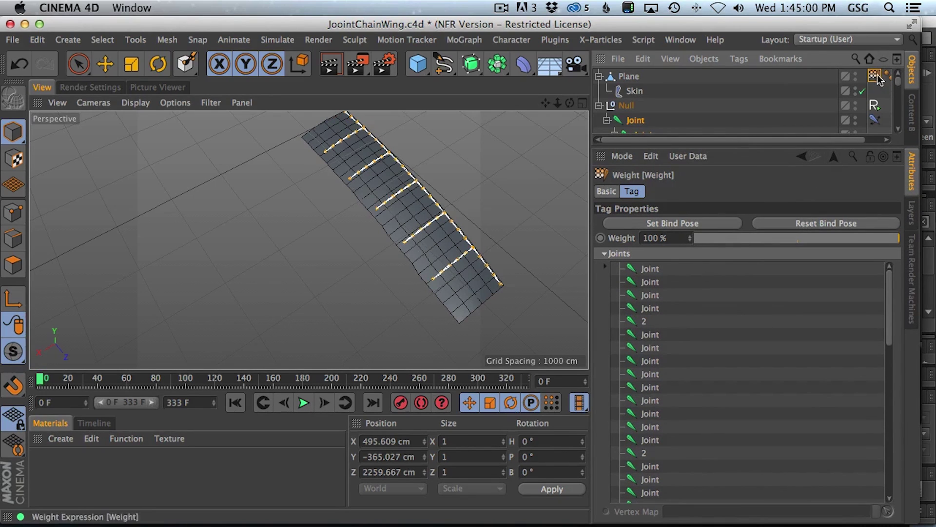
scroll(657, 373, "down", 3)
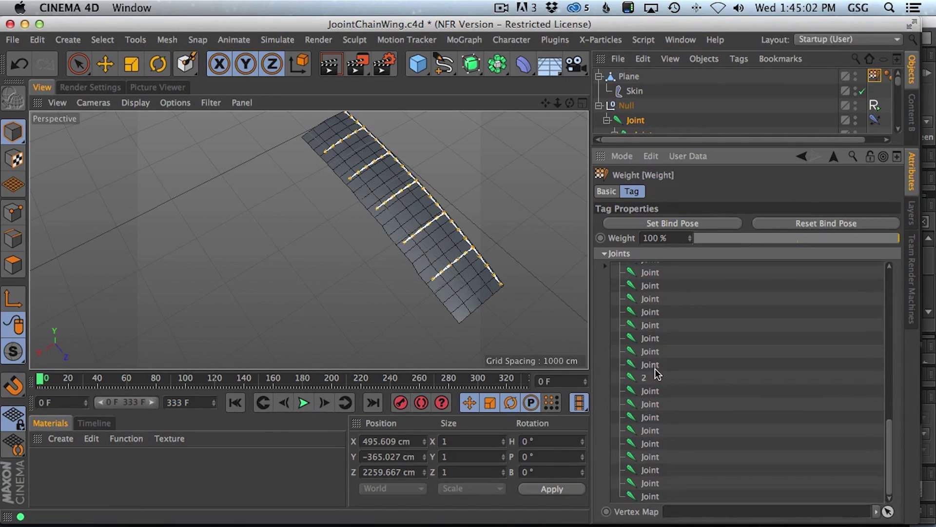
left_click(648, 495, "shift")
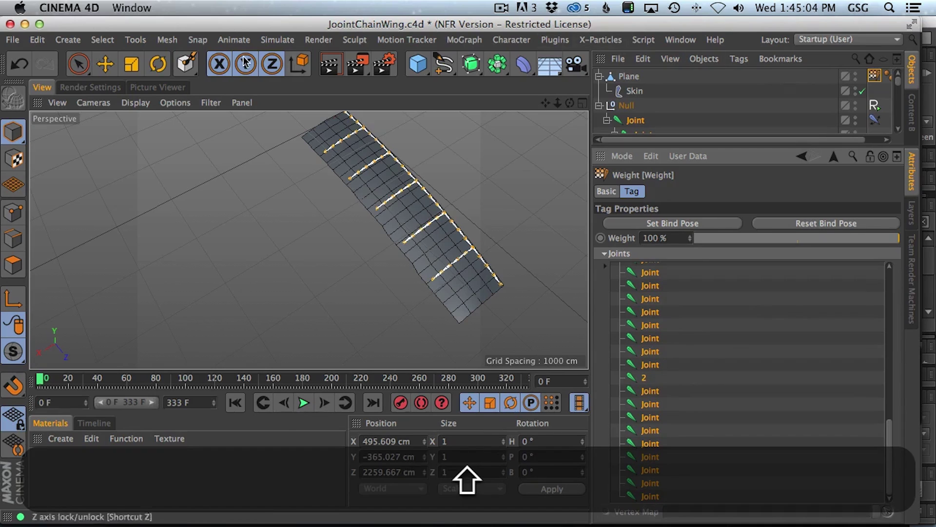
Step: Reactivate the Paint Tool and examine its display, symmetry, painting and general options for a way to smooth the weights
left_click(186, 64)
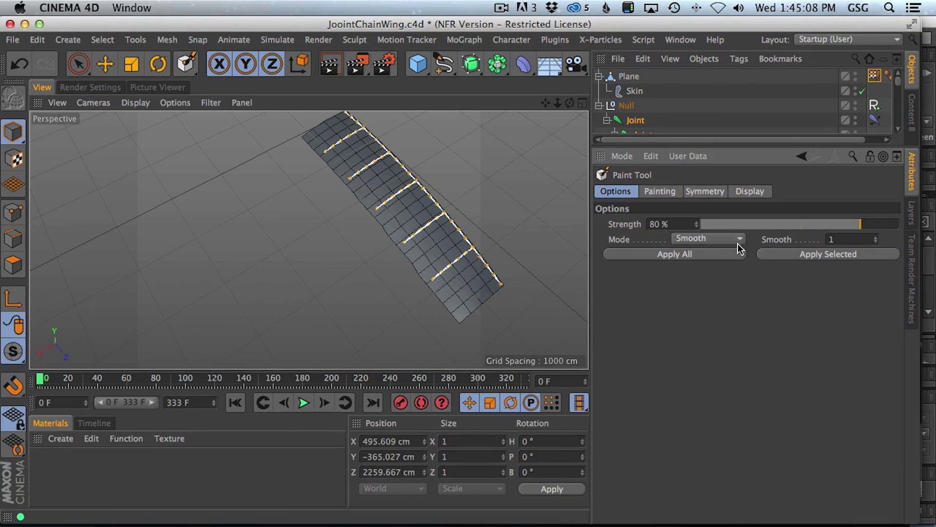
left_click(708, 192)
left_click(746, 193)
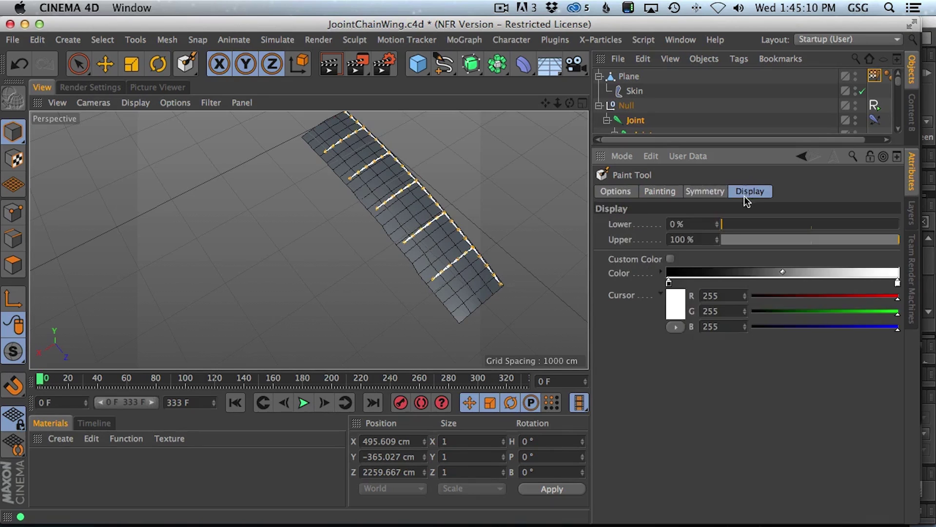
left_click(706, 191)
left_click(656, 194)
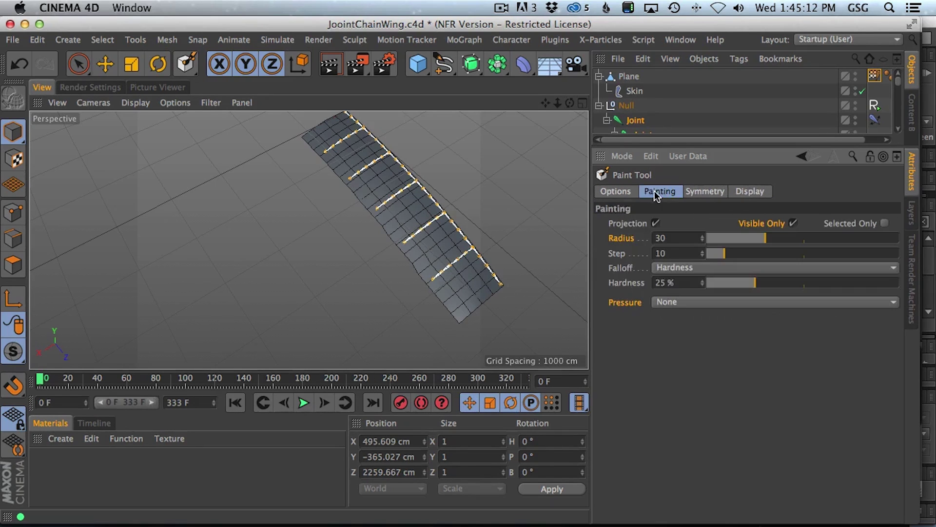
left_click(629, 191)
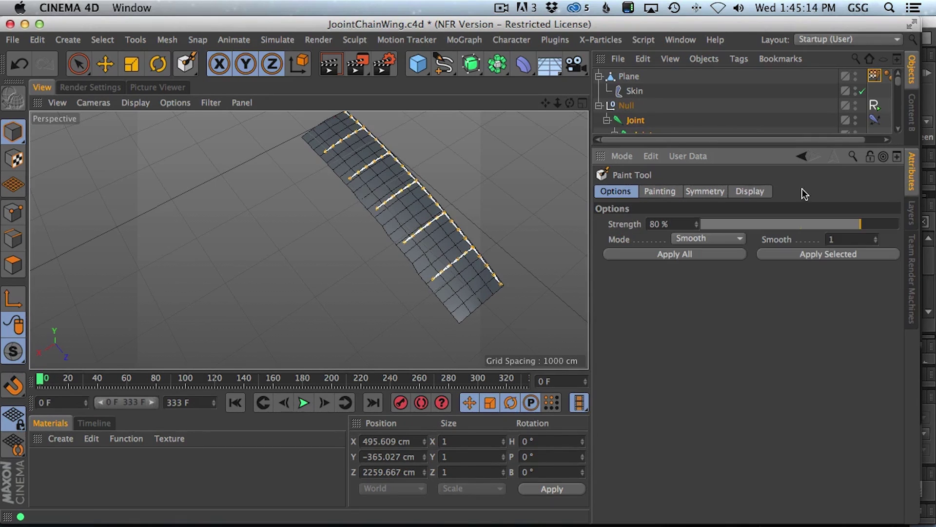
Step: Try a smoothing stroke on the plane with the Weight Tool from its Weight tag, and undo the stroke
double_click(875, 75)
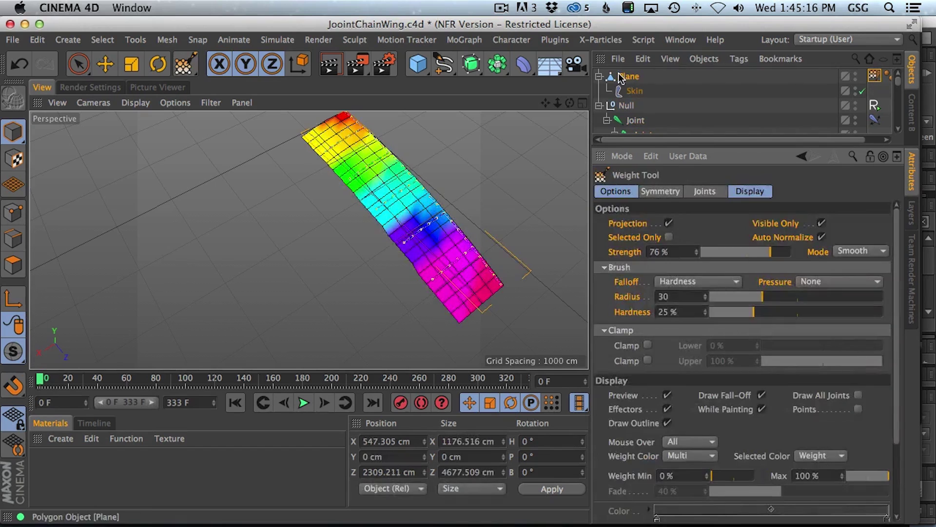
left_click(620, 78)
left_click(875, 75)
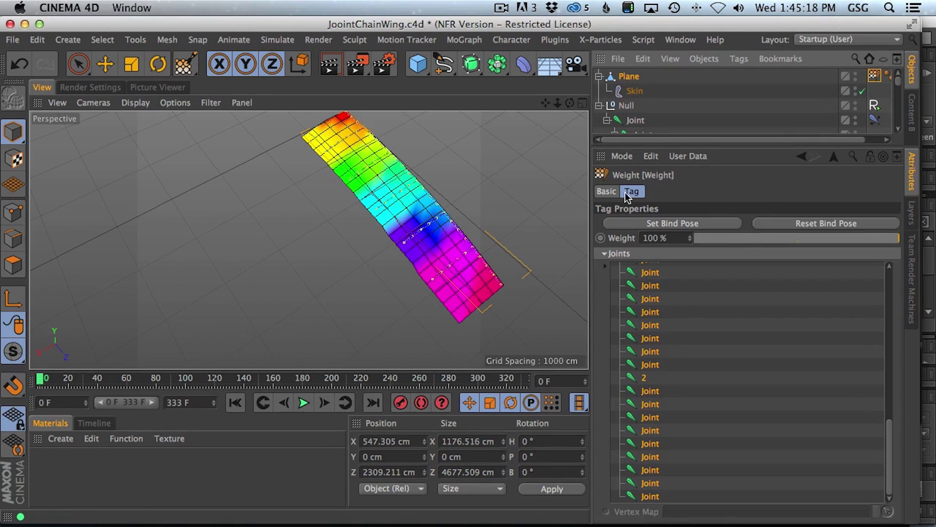
double_click(875, 77)
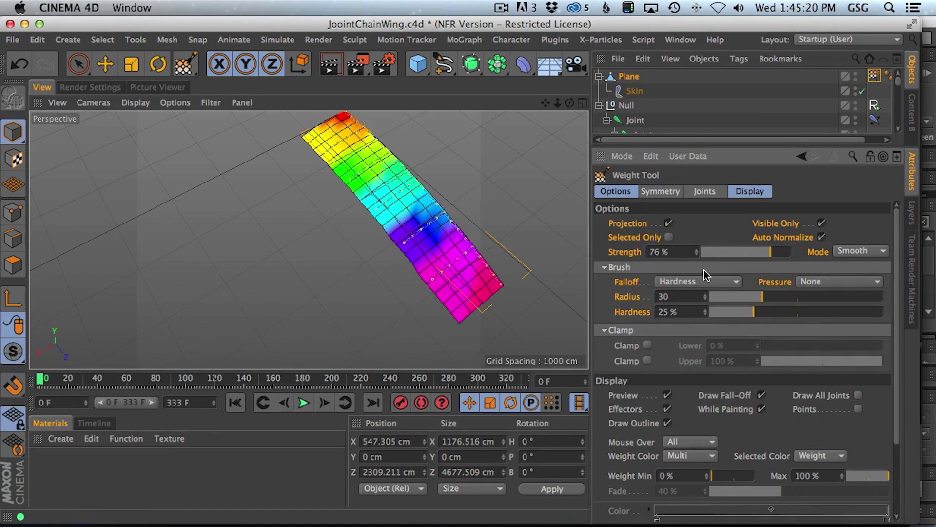
mouse_move(429, 273)
left_mouse_down()
mouse_move(429, 236)
mouse_move(443, 299)
left_mouse_up()
key("super+z")
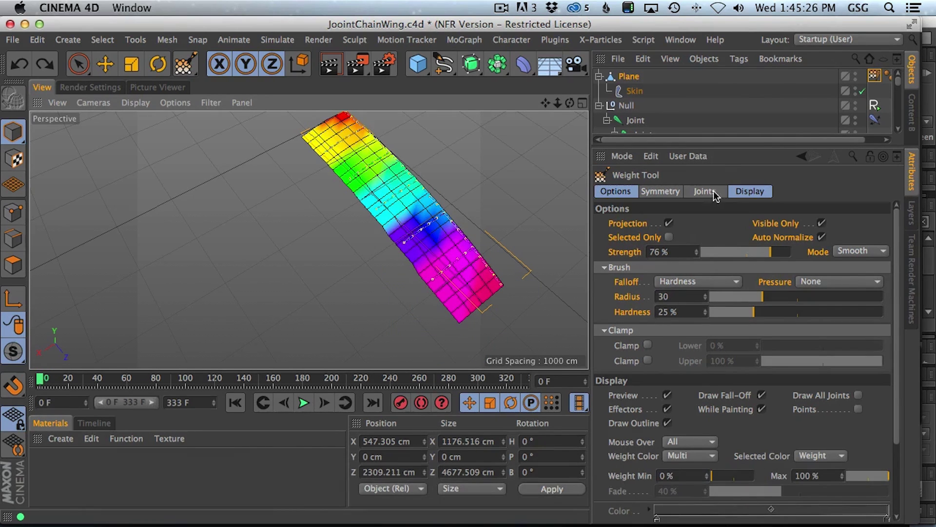
Step: Examine the Weight Tool's symmetry, joints and display settings, and deselect all objects
left_click(674, 193)
left_click(702, 195)
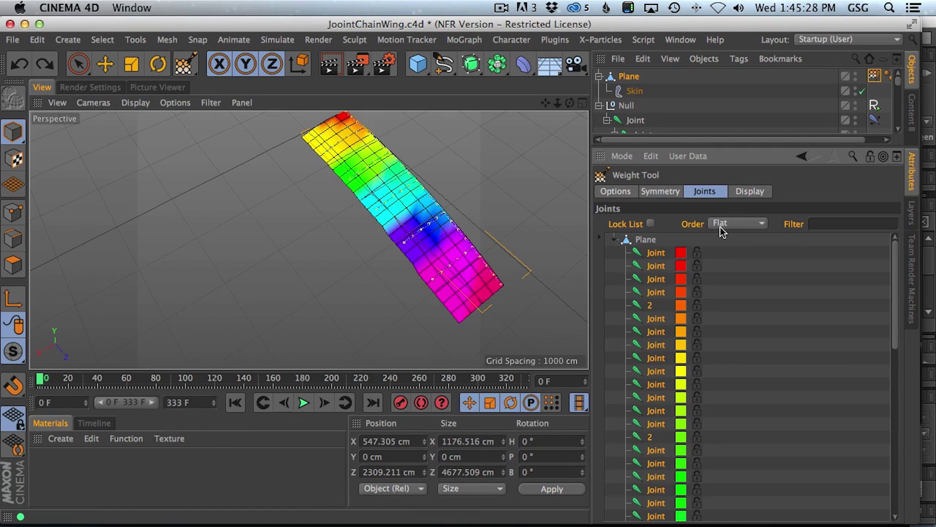
left_click(751, 193)
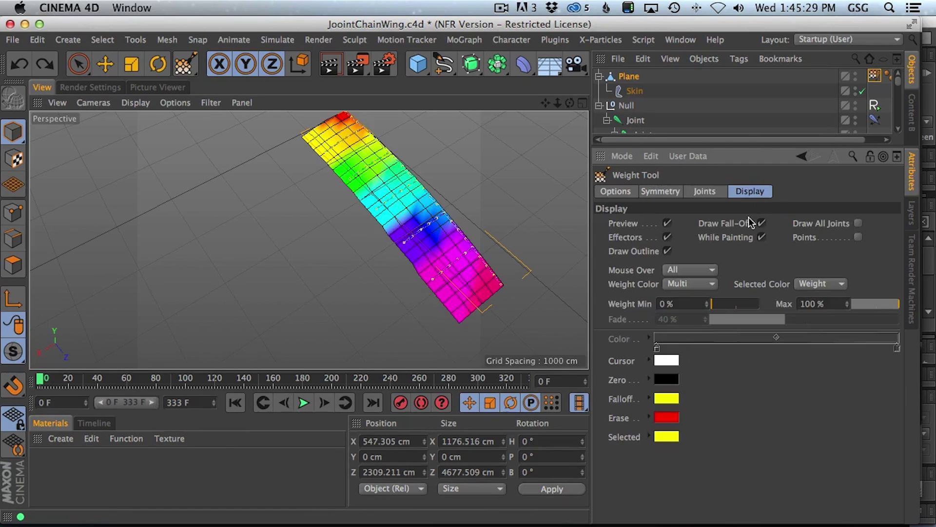
left_click(887, 109)
scroll(868, 112, "right", 2)
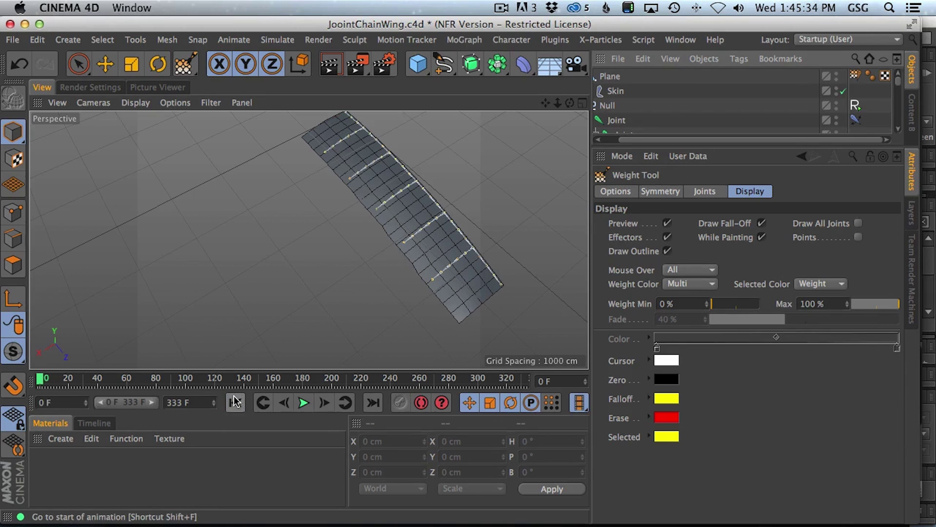
Step: Play the animation and inspect the flapping wing from several angles
left_click(303, 402)
left_click_drag(400, 272, 504, 190, "alt")
right_click_drag(504, 190, 434, 240, "alt")
middle_click_drag(434, 240, 460, 270, "alt")
left_click_drag(460, 269, 383, 297, "alt")
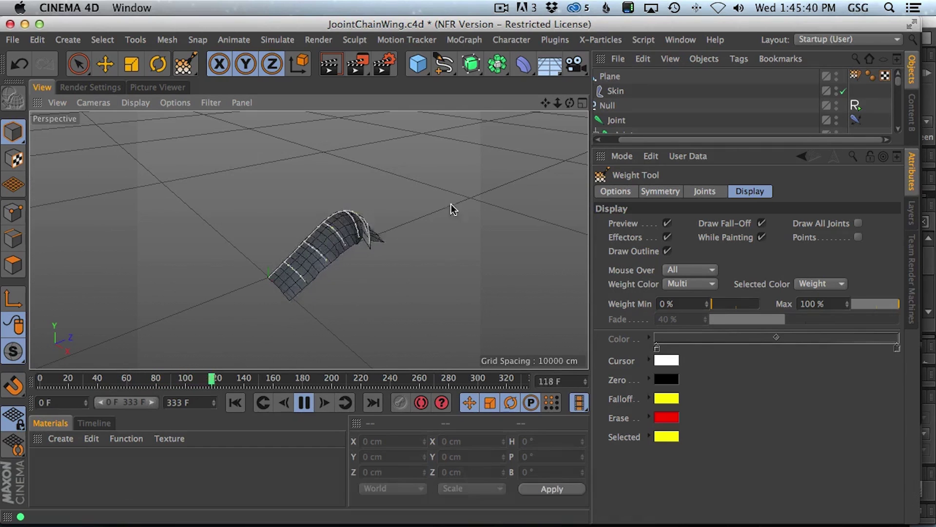
Step: Add a Subdivision Surface and make the plane its child
left_click(471, 64)
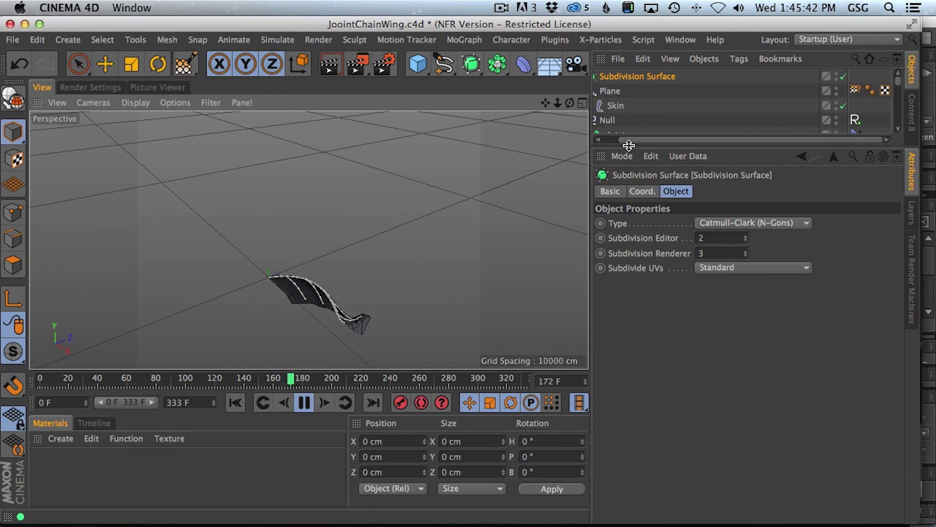
left_click_drag(629, 145, 629, 223)
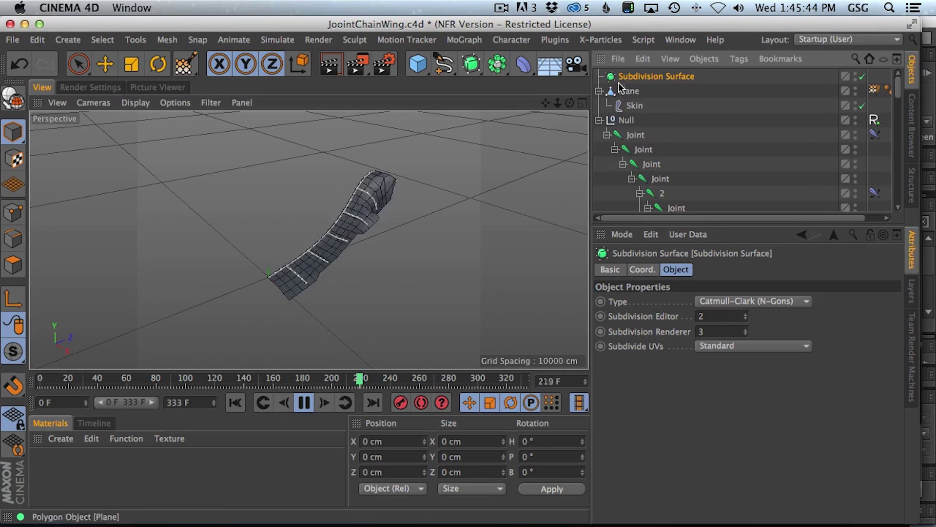
left_click_drag(620, 90, 636, 78)
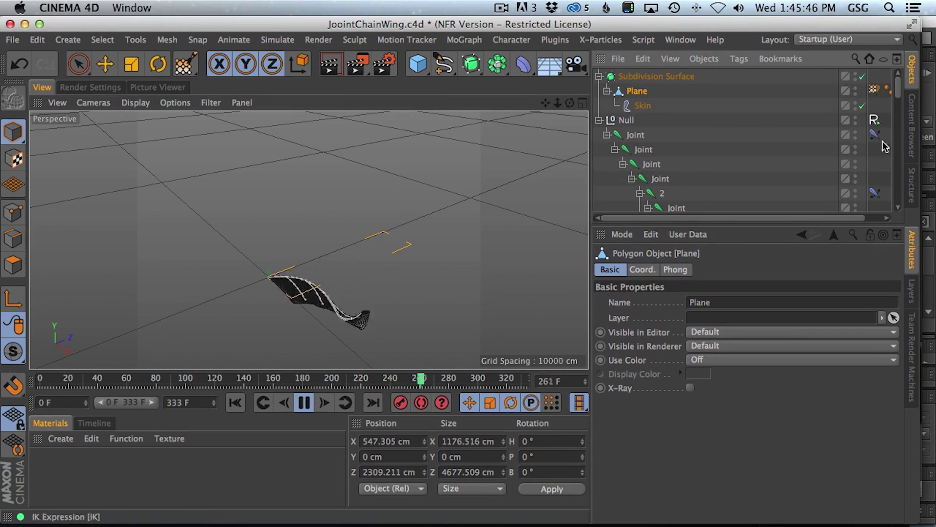
Step: Return the animation to frame 0, collapse the joint chain in the hierarchy and hide it
scroll(885, 146, "down", 3)
left_click_drag(353, 263, 436, 271, "alt")
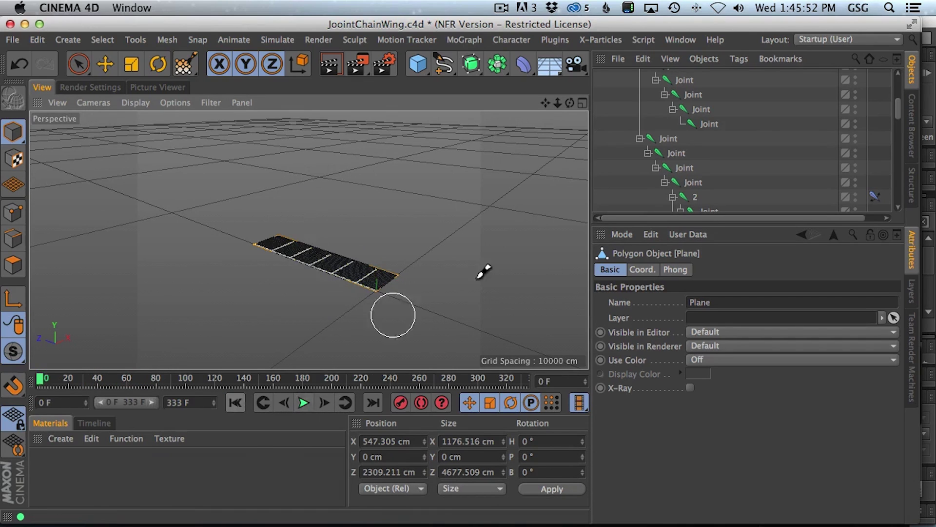
scroll(700, 157, "up", 3)
left_click(607, 134)
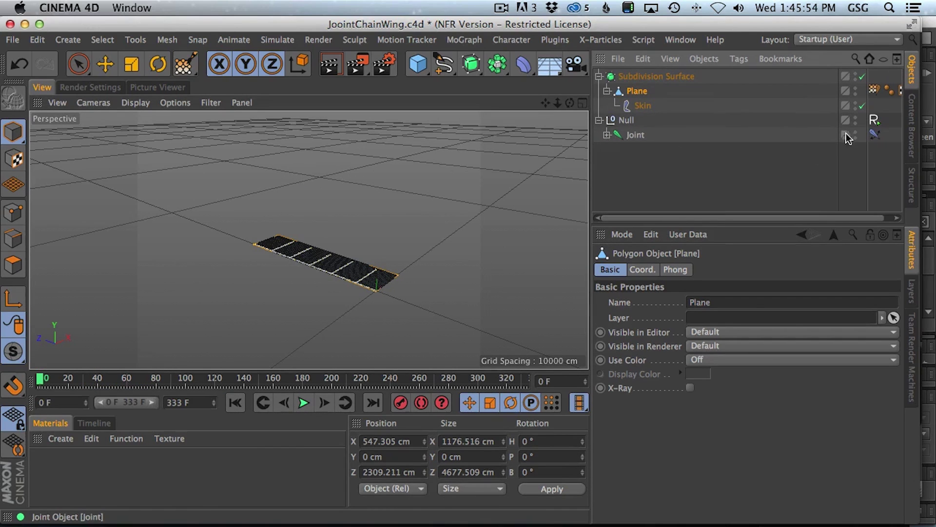
Step: Add a Symmetry object and place the Subdivision Surface inside it
left_click(498, 64)
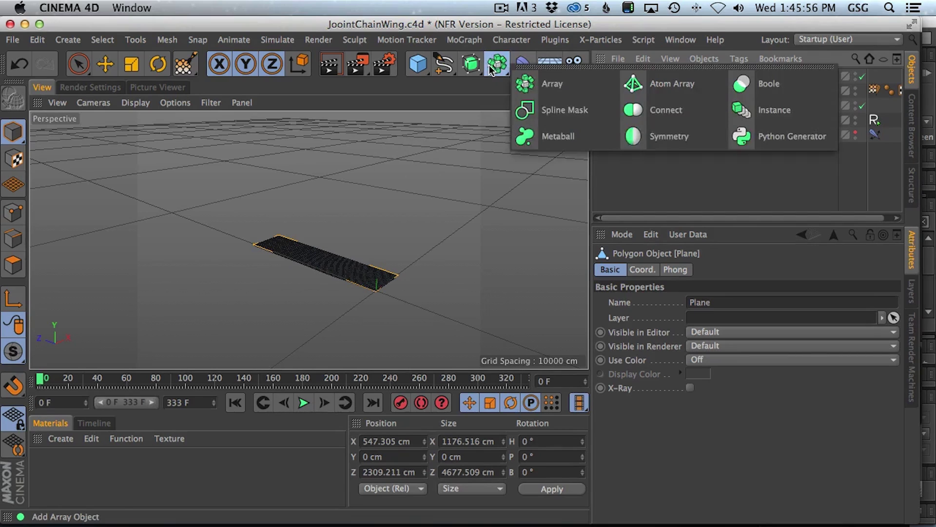
left_click(670, 139)
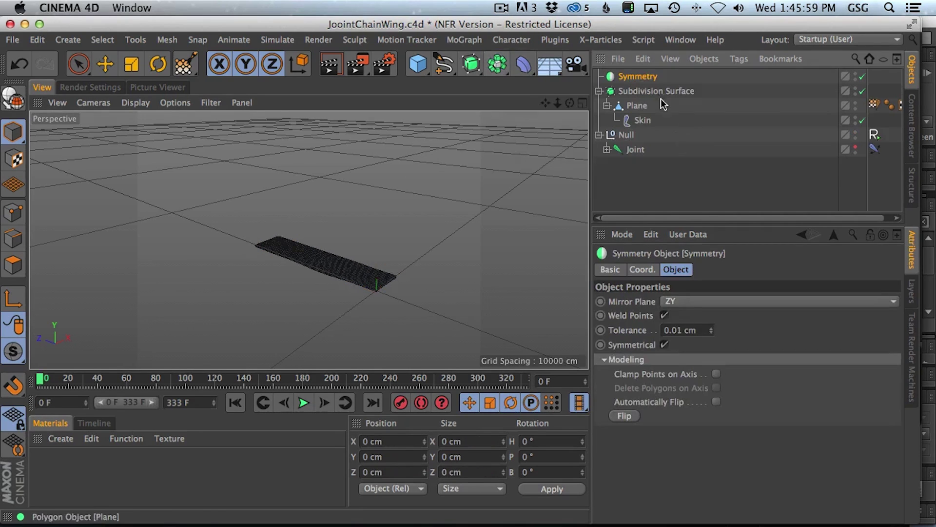
left_click_drag(638, 76, 638, 76)
left_click(640, 76)
Step: Set the Symmetry object's mirror plane to XY and play the animation to check the mirrored wings
left_click(672, 300)
left_click(683, 344)
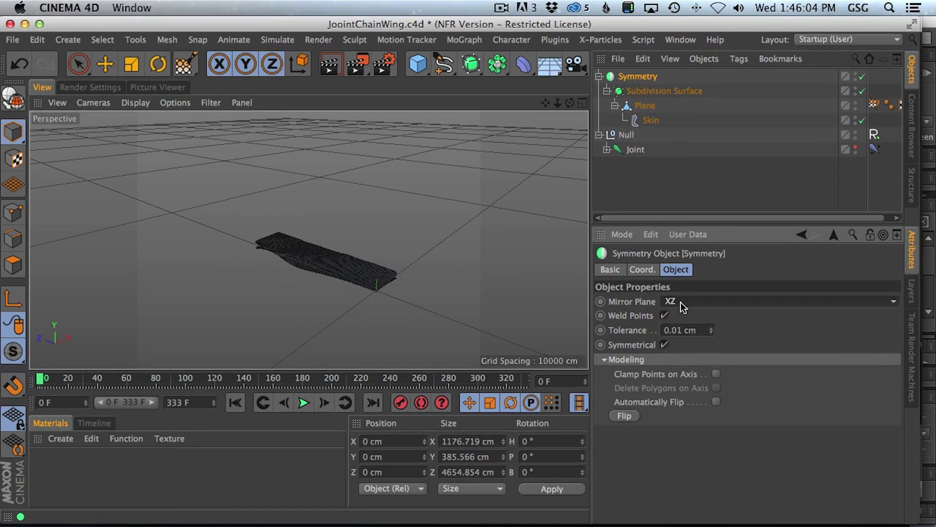
left_click(686, 331)
left_click(678, 302)
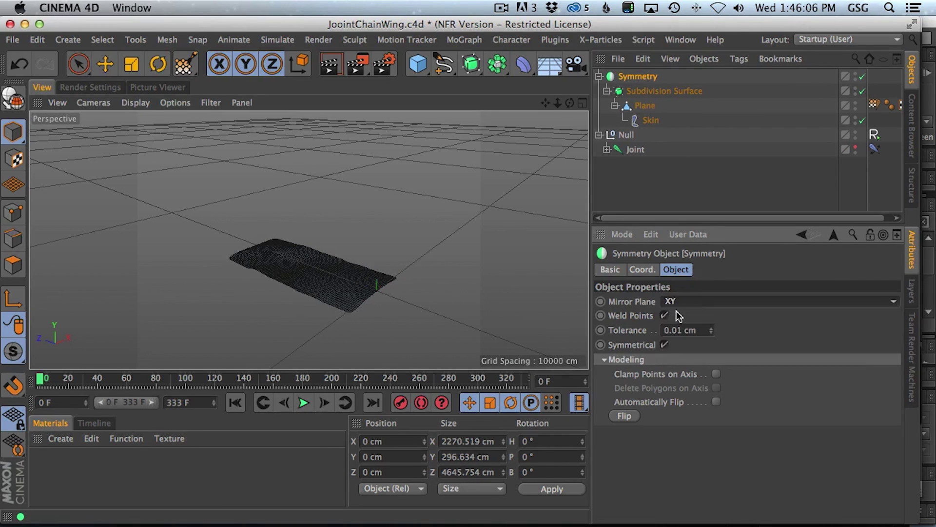
left_click(676, 316)
left_click(304, 403)
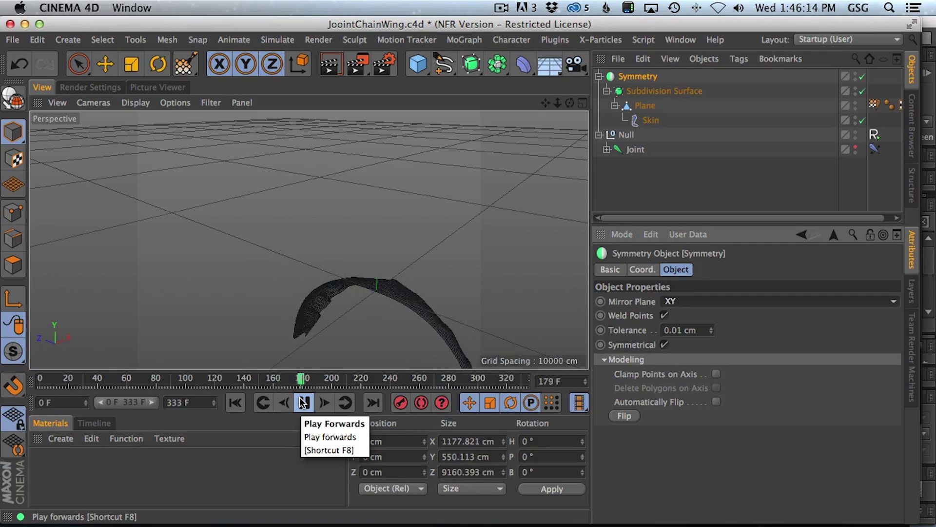
Step: Create a new Null, place the Symmetry object and the joint chain's Null inside it, and save the scene
left_click(648, 141)
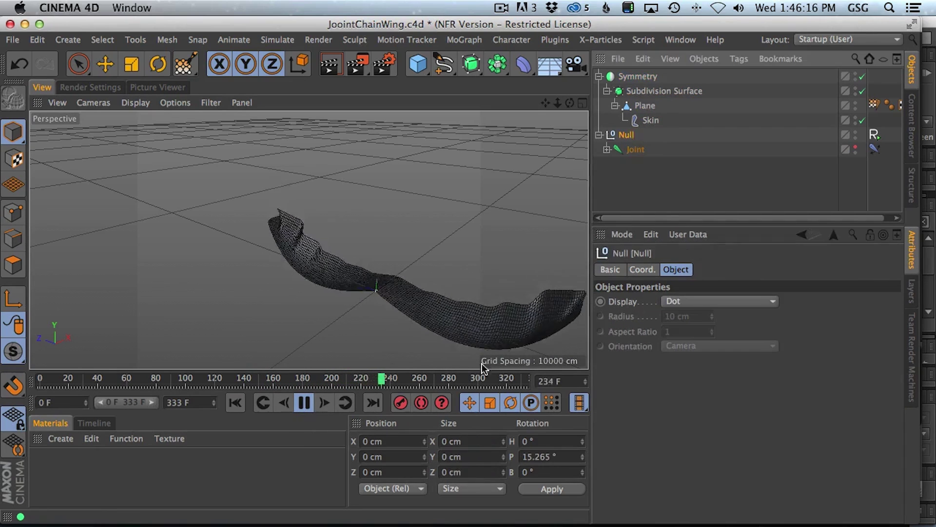
left_click(599, 76)
left_click(625, 77)
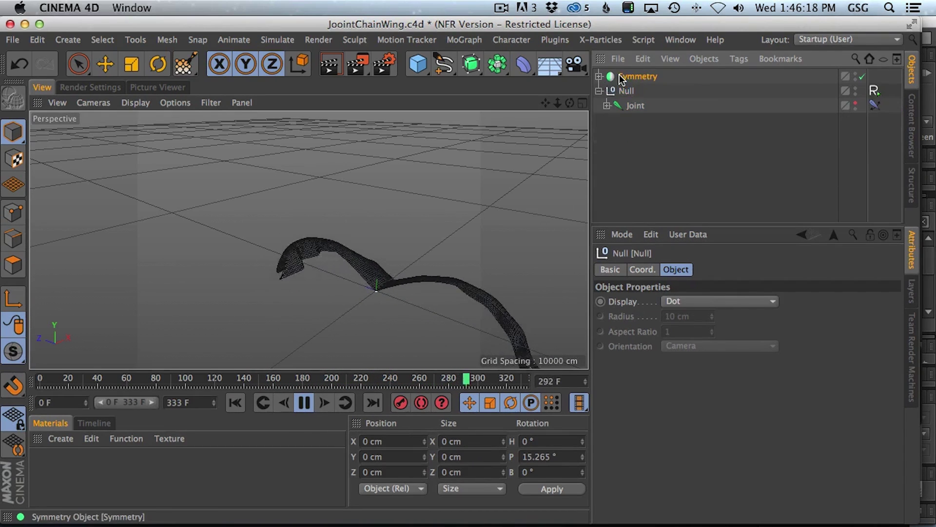
left_click(626, 91, "alt+super")
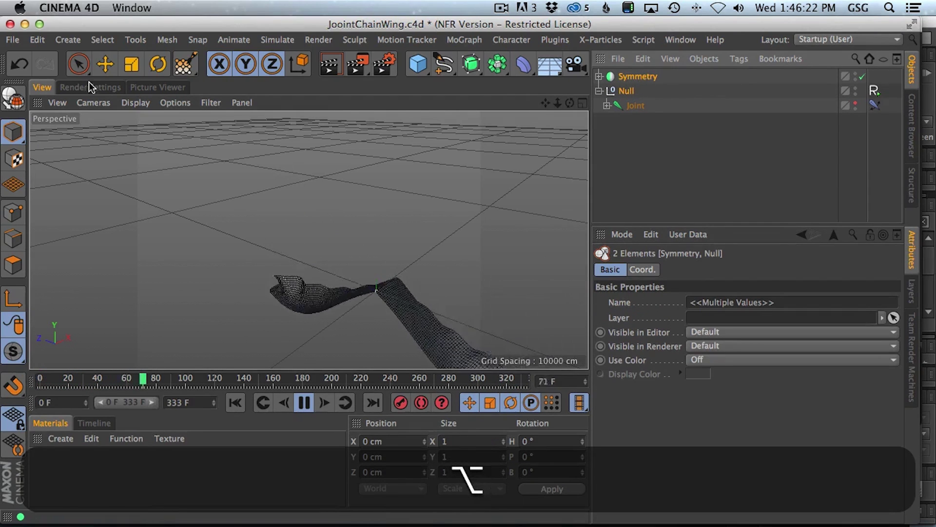
left_click(65, 41)
left_click(141, 63)
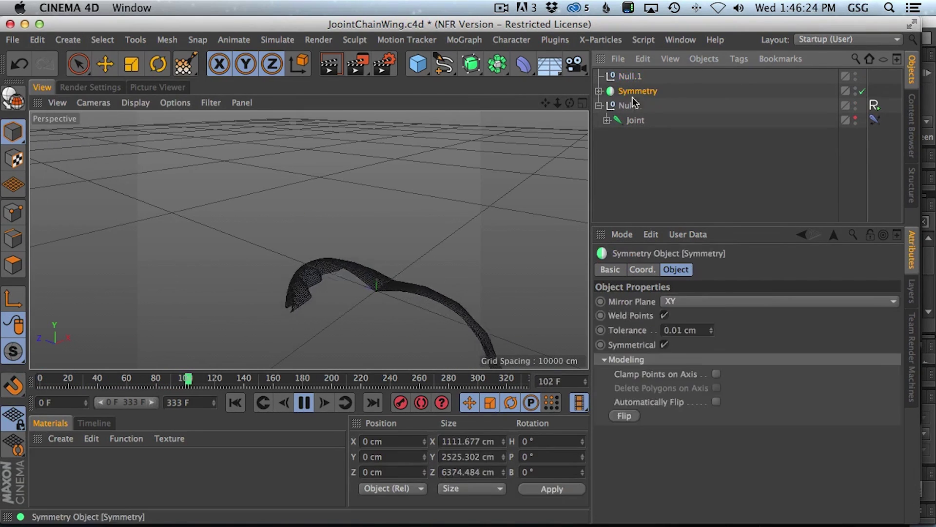
left_click(628, 105, "super")
left_click_drag(632, 79, 634, 78)
key("super+s")
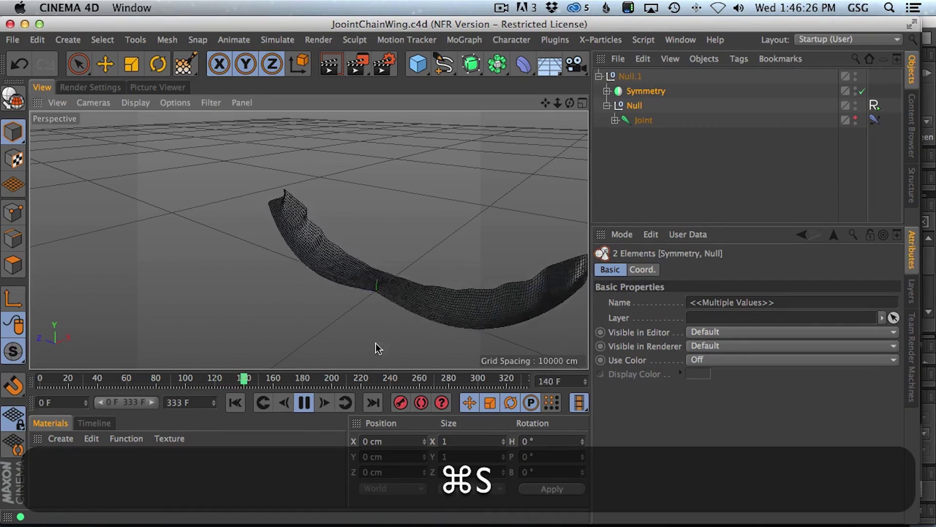
Step: Move the parent Null (Null.1) to about X -421 cm and Y 2595 cm
left_click(634, 76)
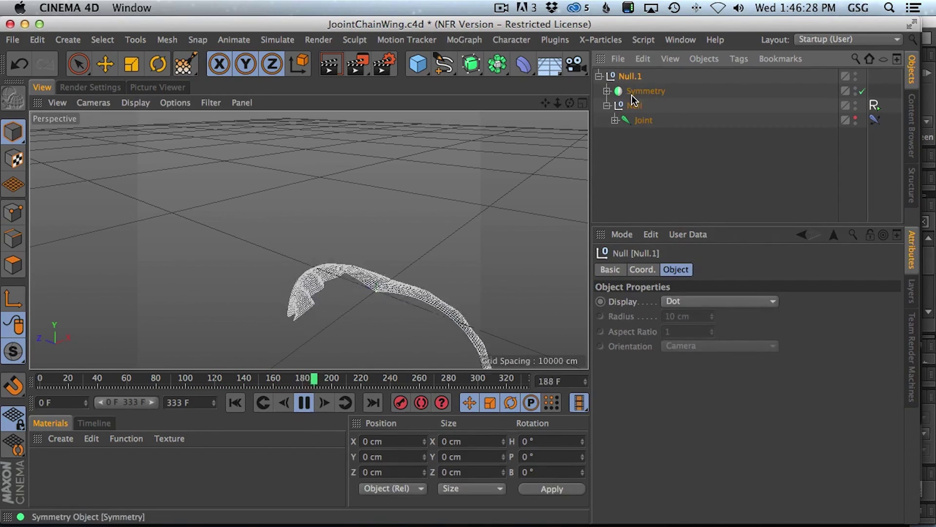
key("e")
mouse_move(383, 222)
left_mouse_down()
mouse_move(390, 105)
mouse_move(397, 208)
mouse_move(410, 221)
mouse_move(412, 147)
mouse_move(423, 227)
mouse_move(429, 93)
mouse_move(432, 257)
mouse_move(424, 142)
mouse_move(380, 222)
left_mouse_up()
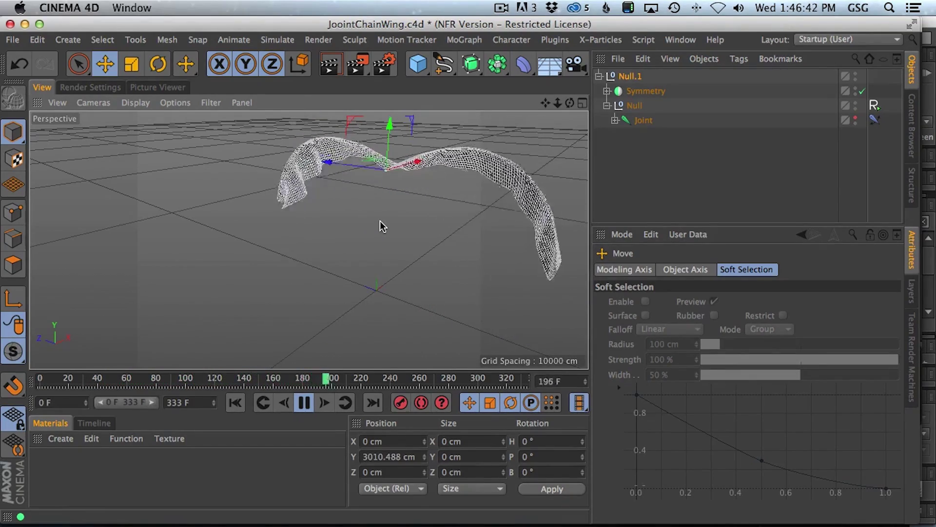
left_click_drag(390, 140, 467, 163)
left_click_drag(440, 215, 437, 278)
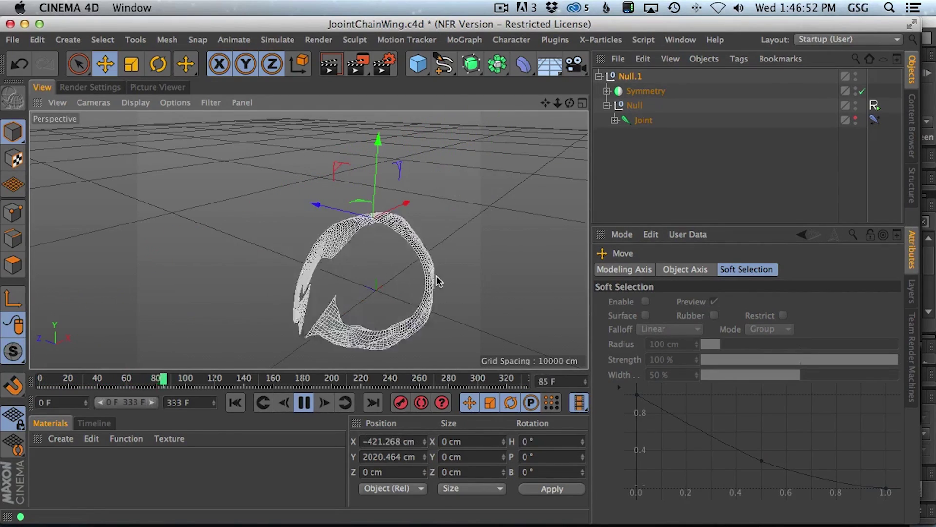
left_click_drag(381, 152, 384, 125)
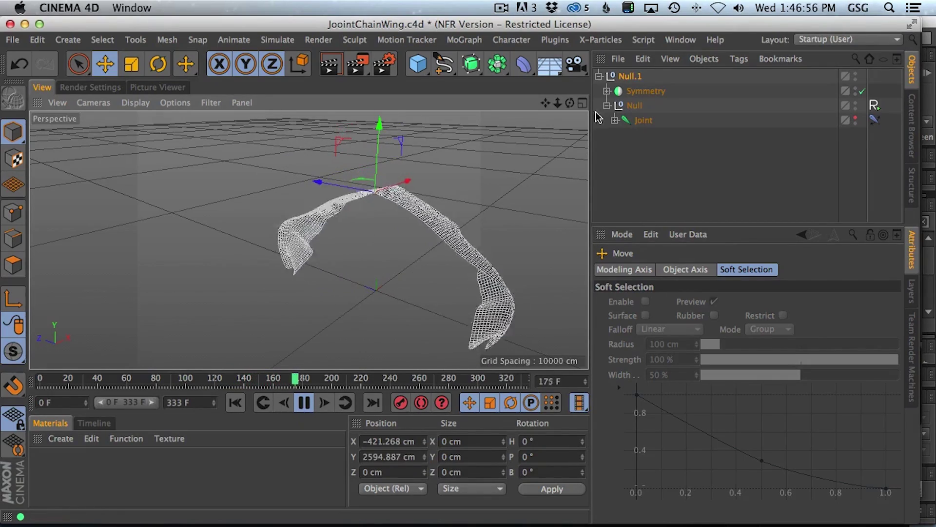
Step: Add a Signal tag to the parent Null, linked to its Y position, with a Sin modifier
right_click(637, 78)
left_click(700, 201)
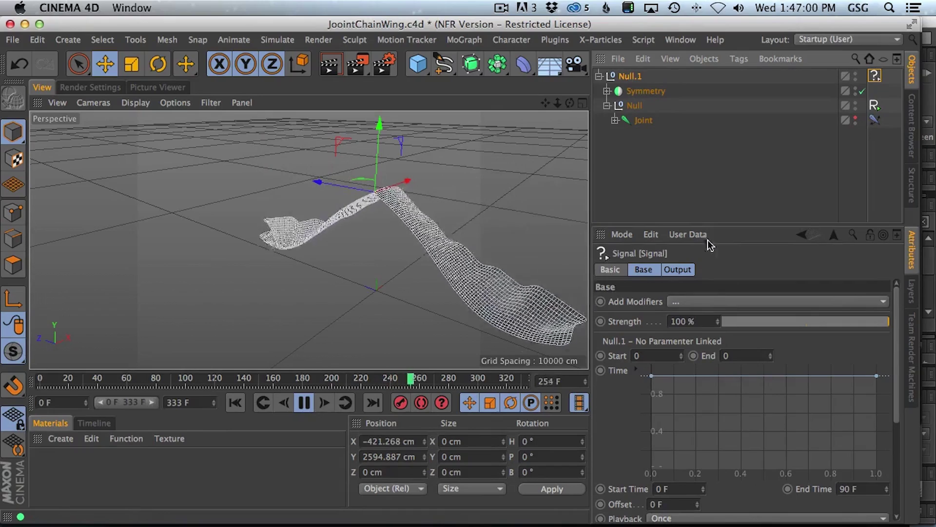
left_click(631, 76)
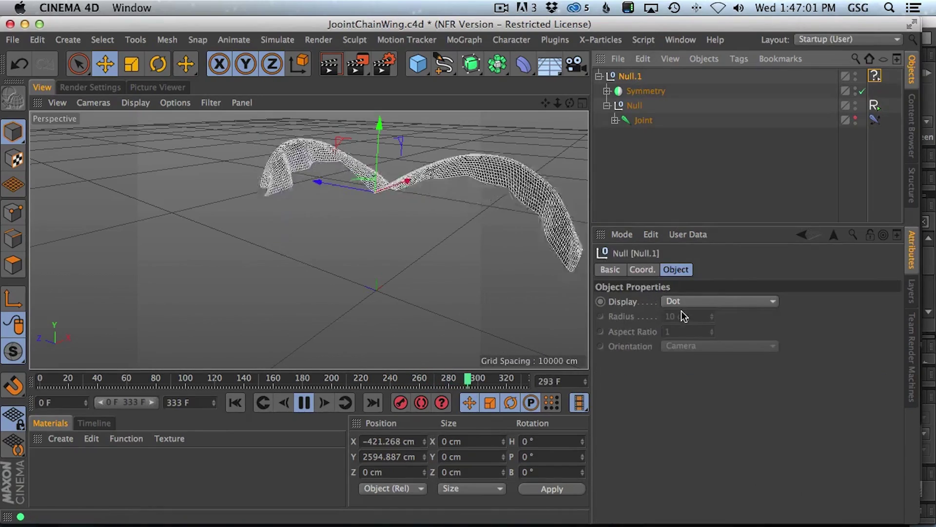
left_click(646, 268)
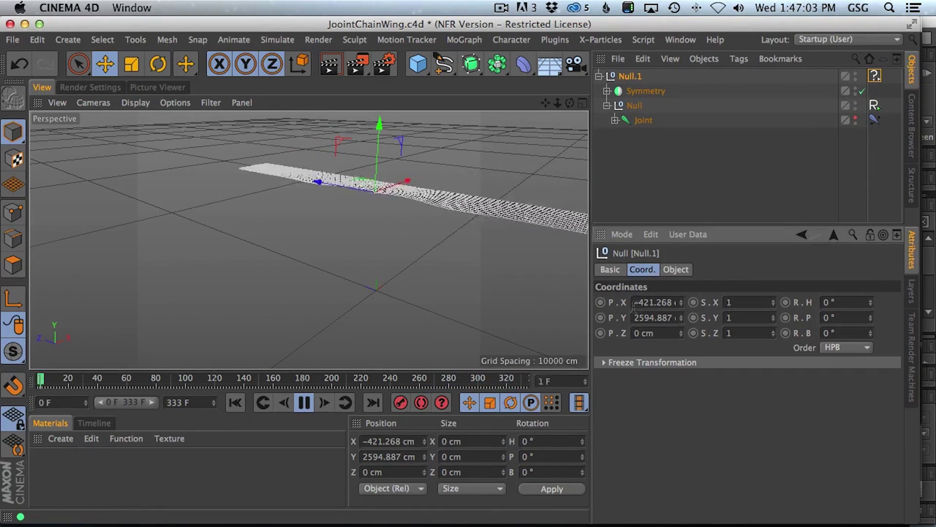
left_click(875, 76)
left_click(688, 302)
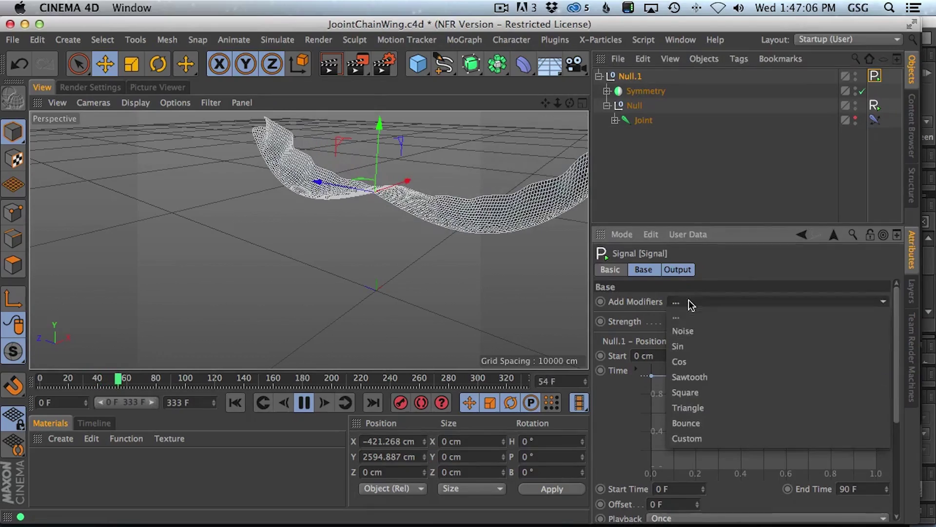
left_click(703, 346)
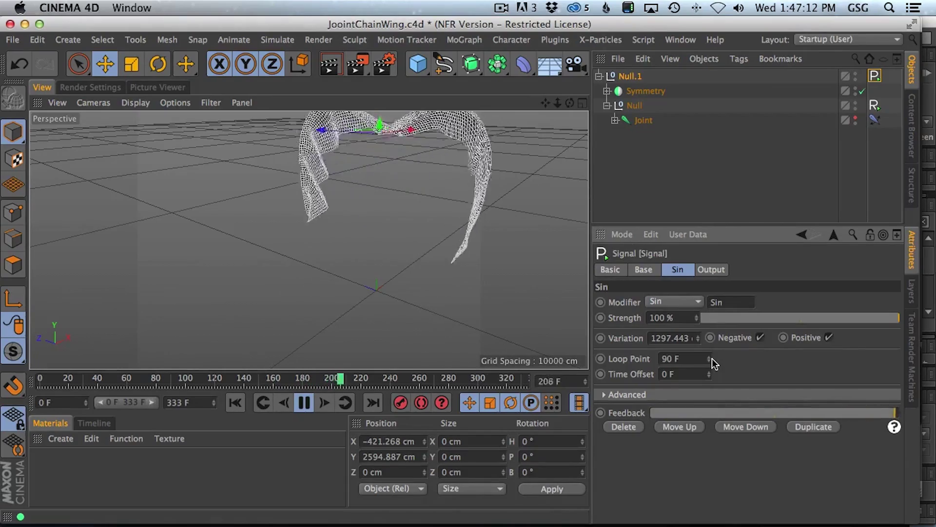
Step: Set the time offset of the parent Null's Sin modifier to 15 F
left_click_drag(686, 375, 611, 372)
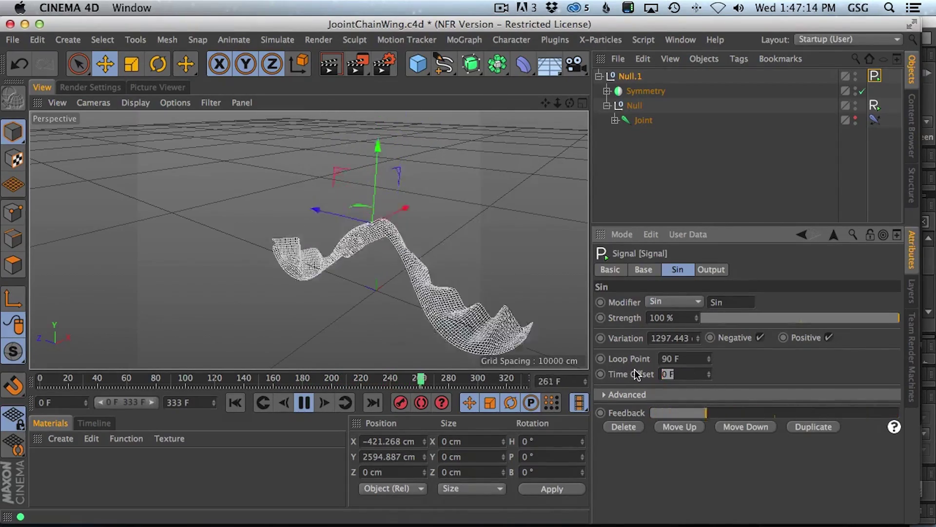
type("15")
key("Return")
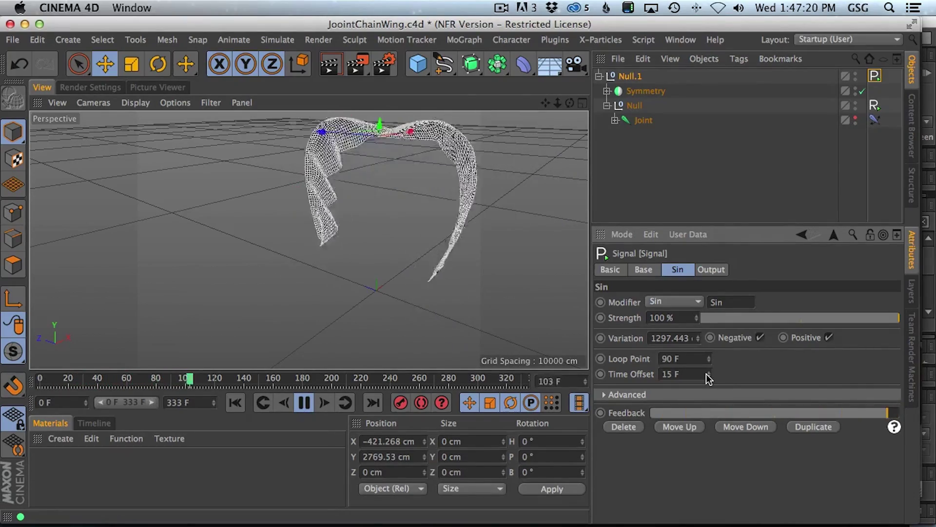
Step: Try a time offset of -15 F on the Sin modifier and view the wings from another angle
left_click(663, 374)
type("-")
left_click(776, 365)
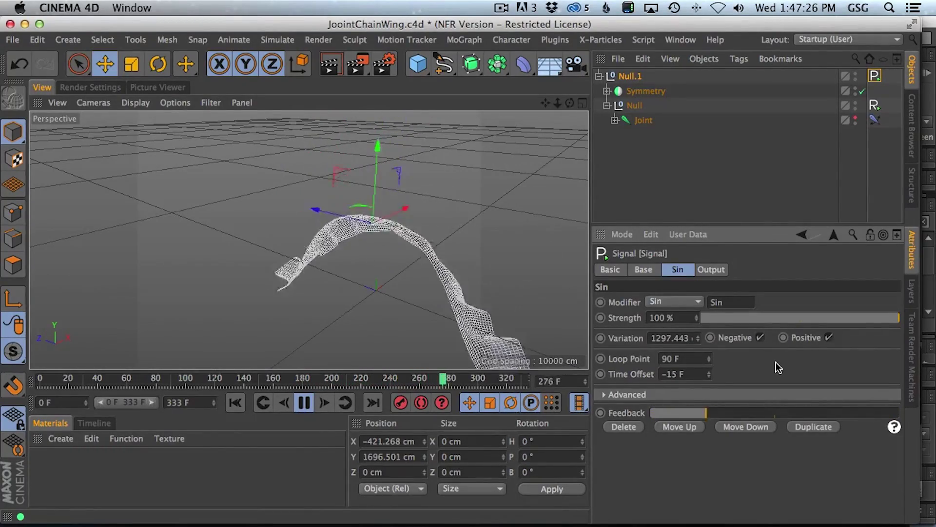
left_click(633, 178)
left_click_drag(546, 190, 455, 266, "alt")
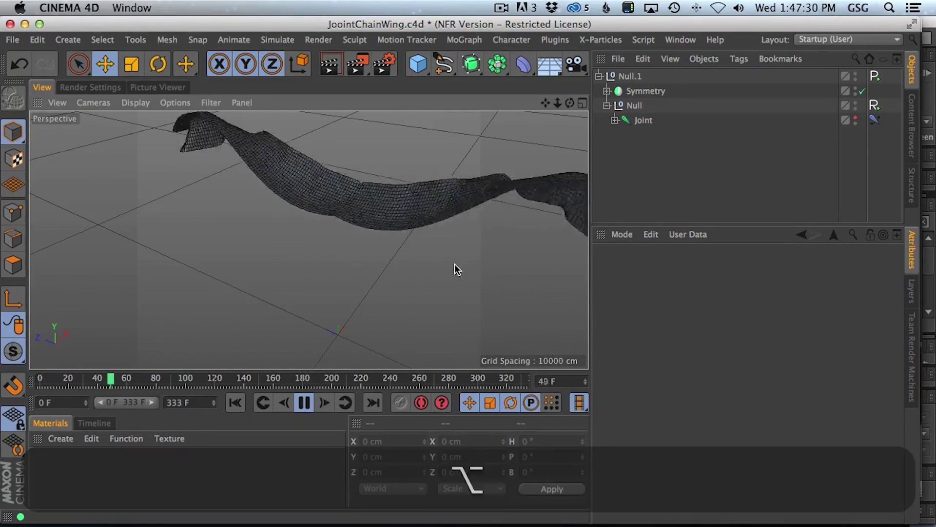
Step: Set the parent Null's Sin modifier to a time offset of 15 F and a variation of 2297.443
left_click(871, 75)
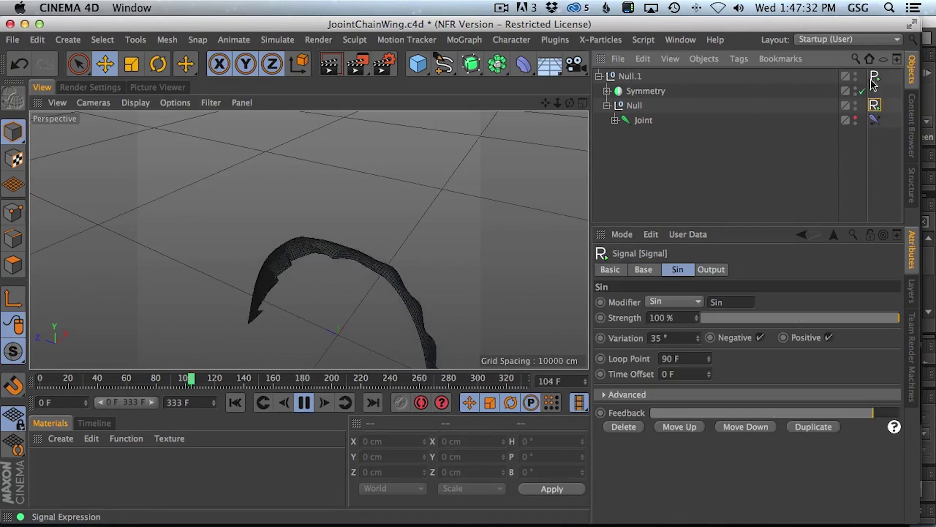
left_click(665, 373)
key("BackSpace")
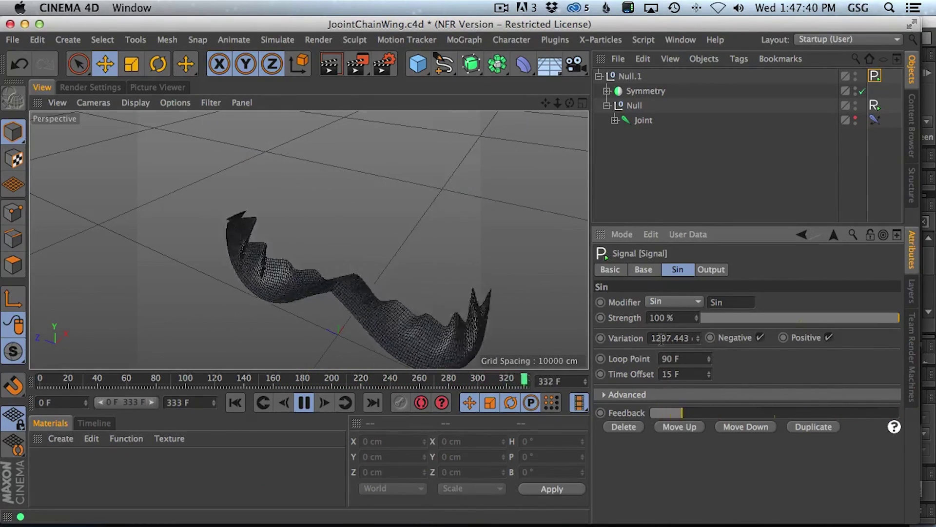
type("2")
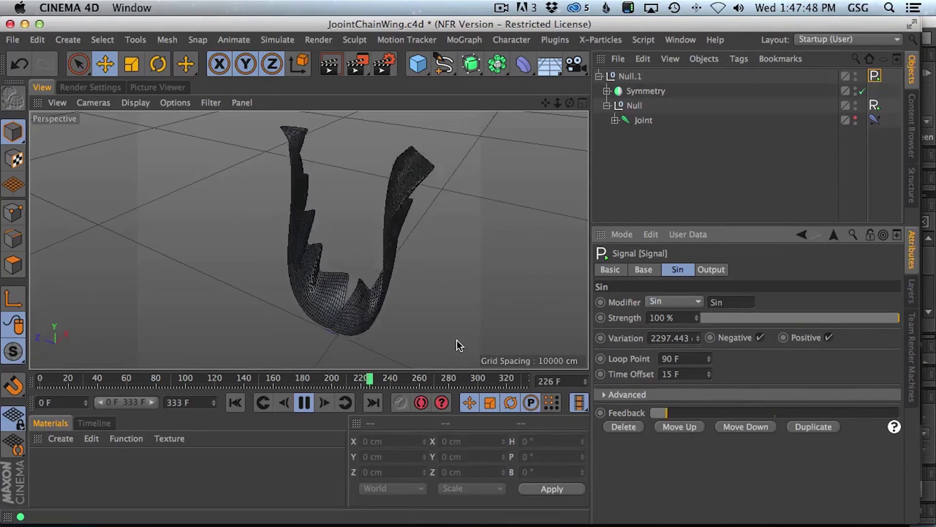
Step: Examine the rising and falling motion of the flapping wings from several views during playback
key("2")
left_click_drag(355, 267, 312, 185)
key("1")
key("3")
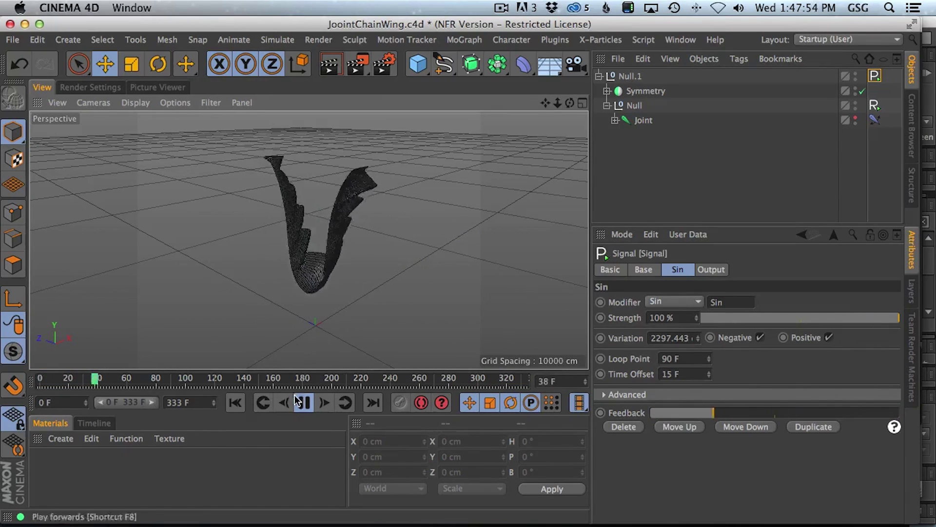
key("1")
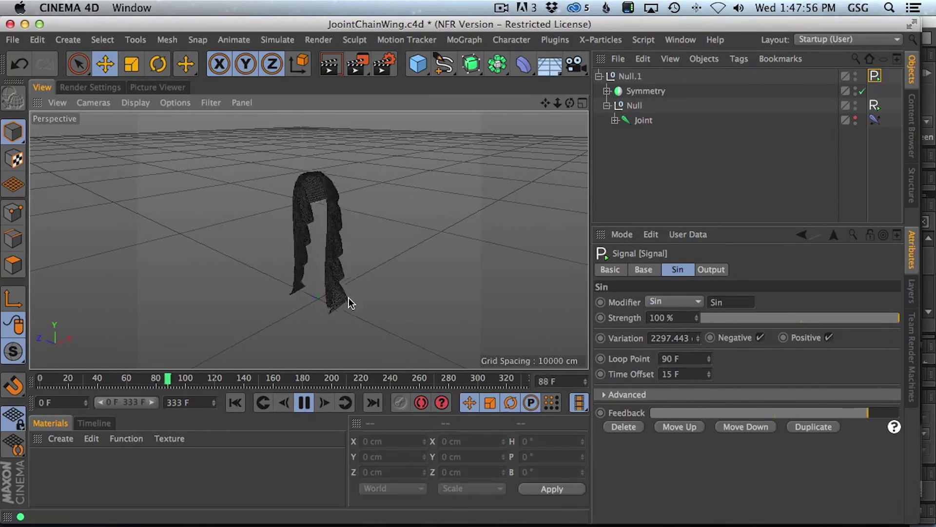
key("1")
left_click_drag(350, 247, 347, 228)
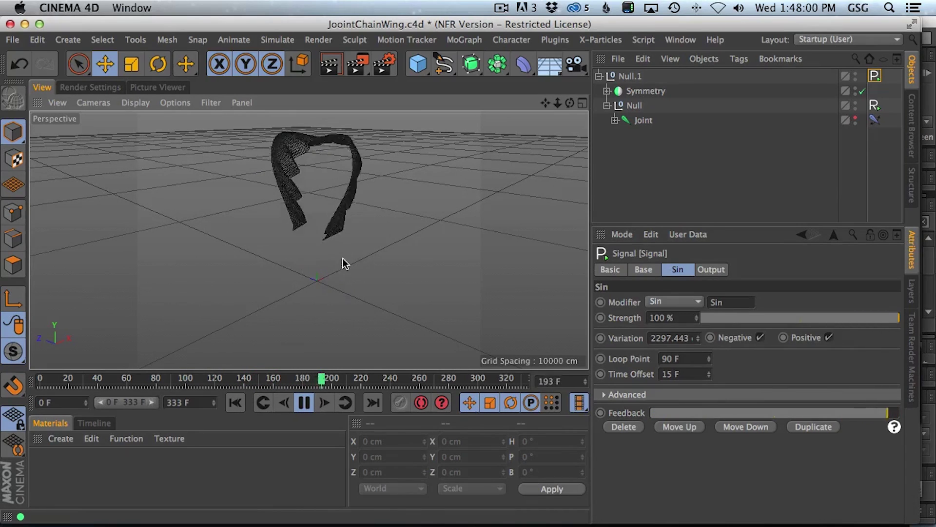
key("1")
left_click_drag(339, 246, 333, 255)
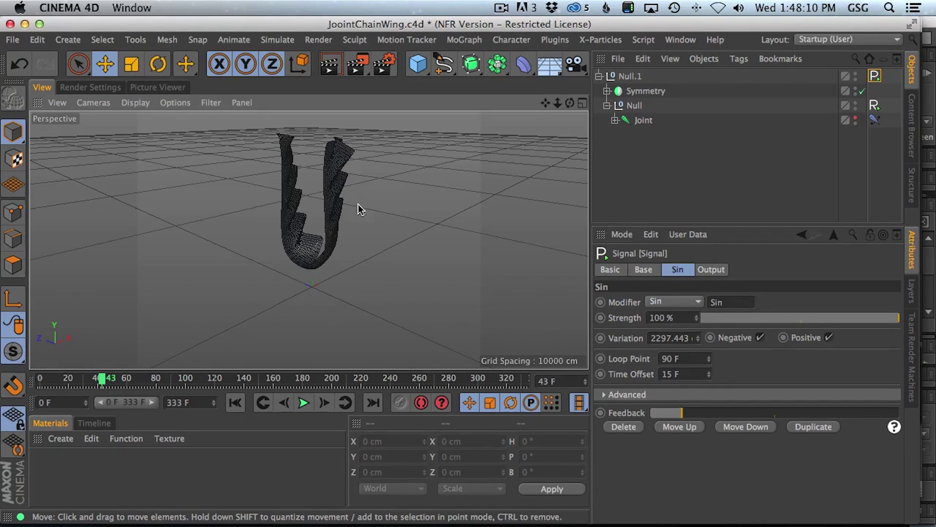
left_click(61, 438)
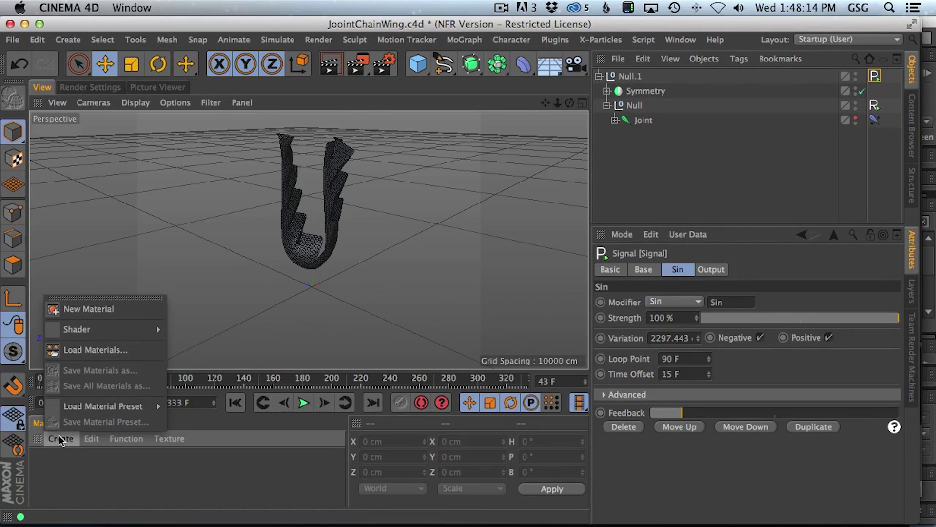
left_click(182, 488)
left_click(643, 92)
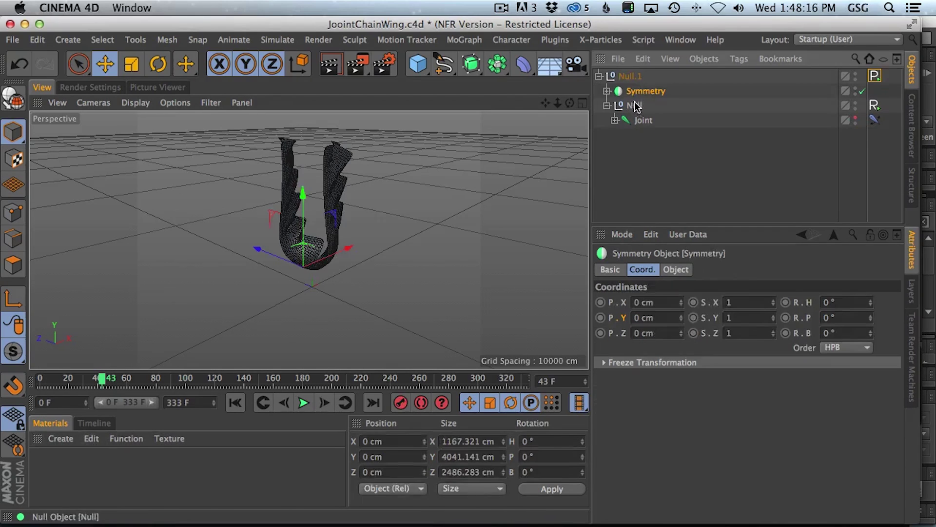
left_click(633, 77)
left_click(496, 66)
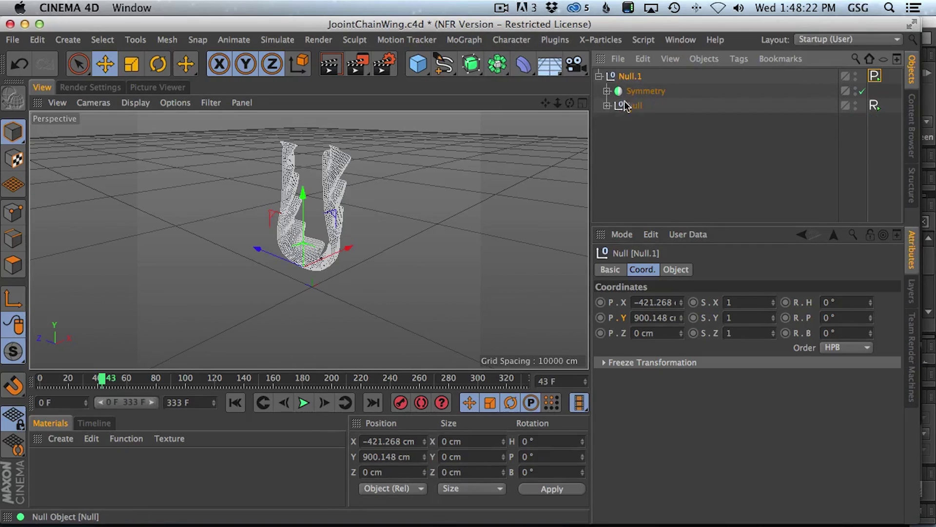
Step: Disable the Subdivision Surface inside the Symmetry object and add an Atom Array as the parent of the Plane
left_click(607, 91)
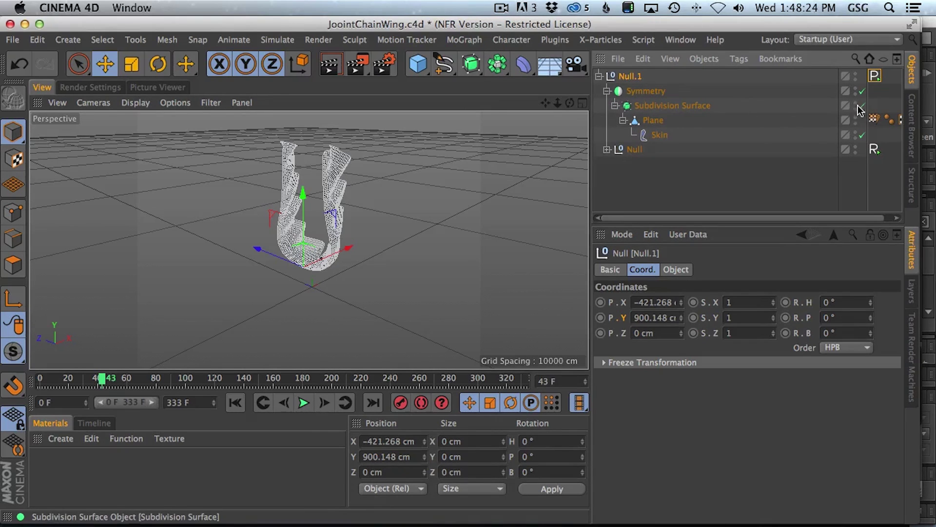
left_click(498, 65)
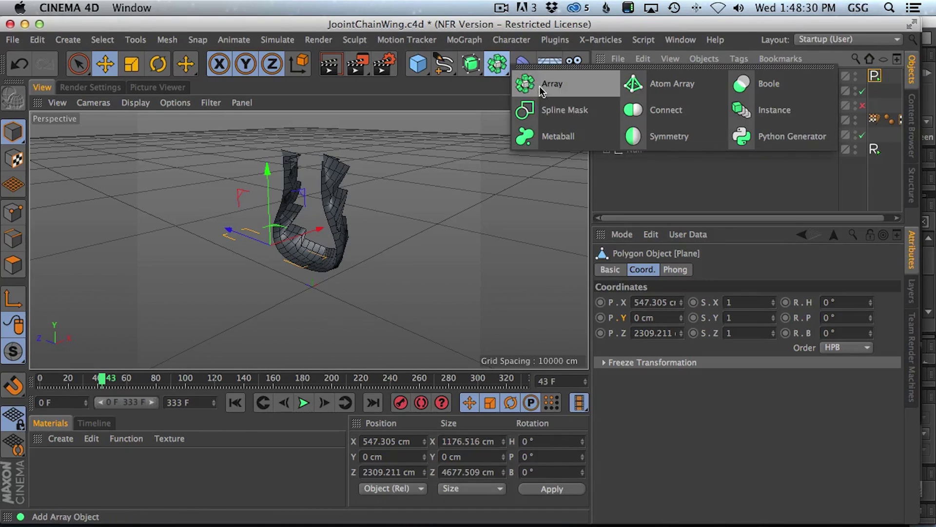
left_click(675, 88, "alt")
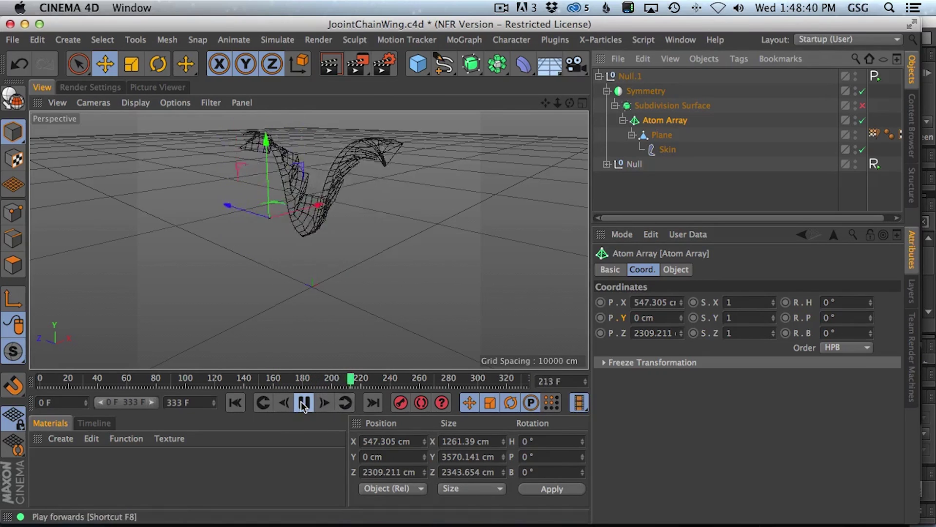
Step: Create a new material and apply it to the Atom Array
left_click(60, 438)
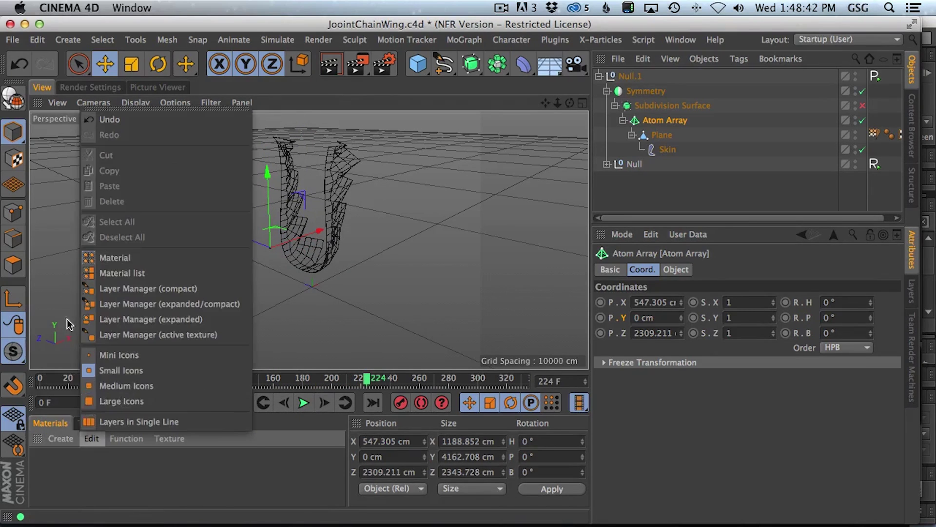
left_click(76, 311)
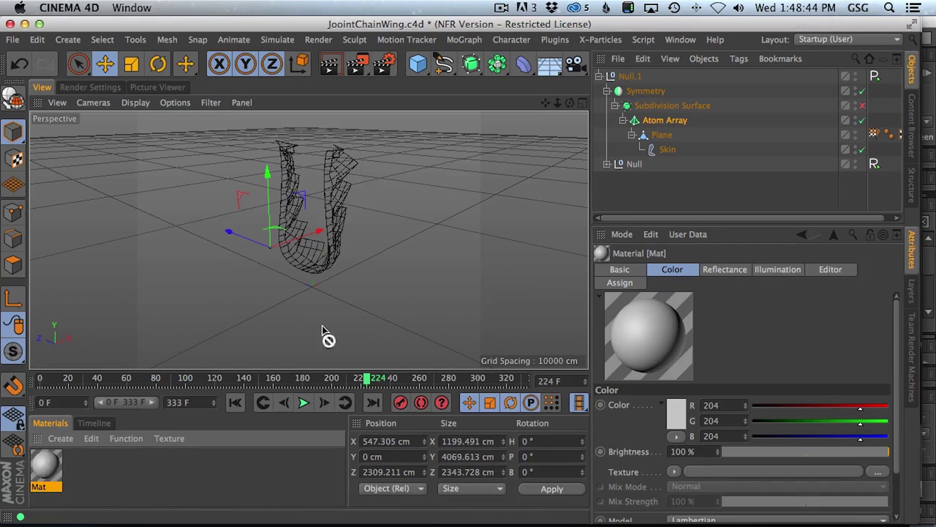
left_click_drag(668, 121, 668, 121)
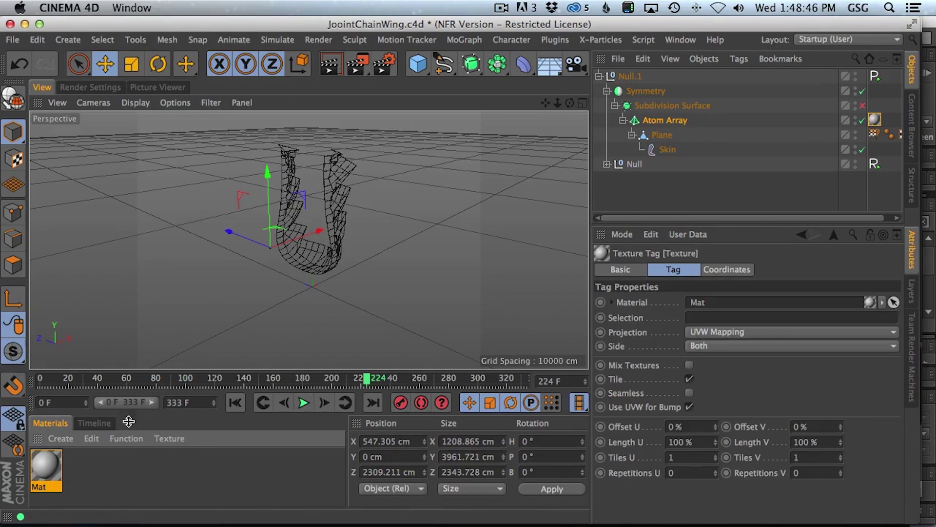
Step: Enable the material's Luminance channel and disable its Color and Reflectance channels
double_click(46, 469)
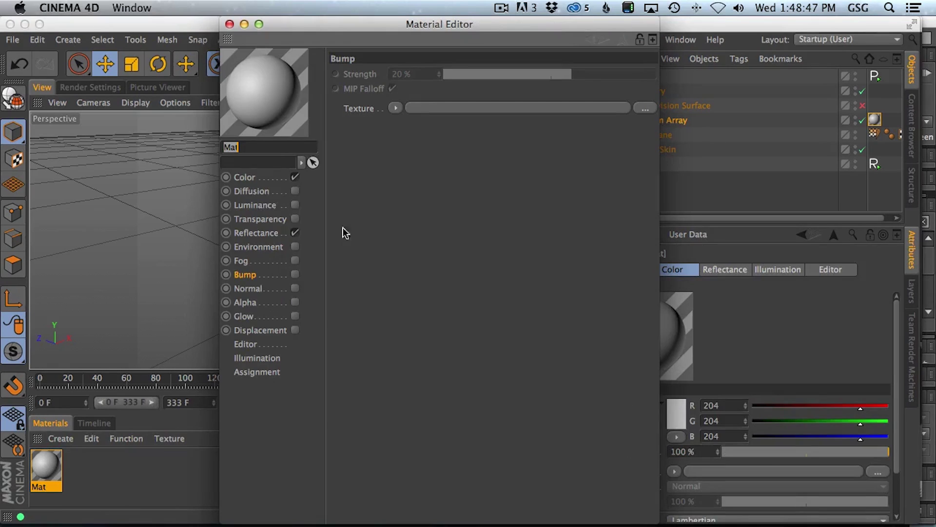
left_click(276, 178)
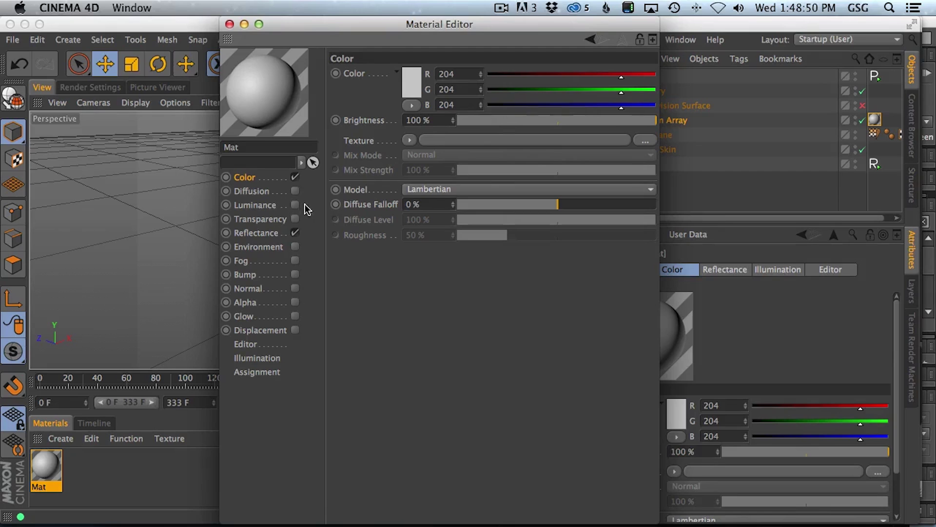
left_click(295, 204)
left_click(295, 177)
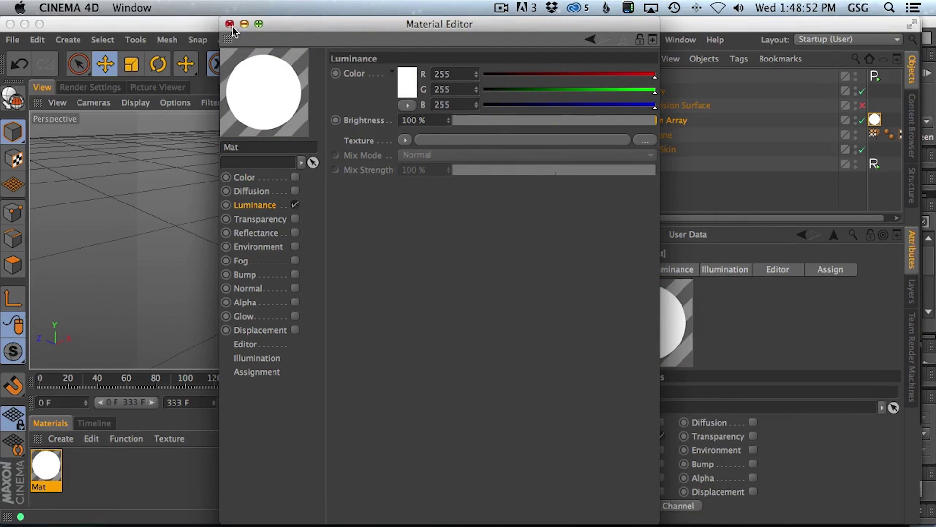
left_click(229, 23)
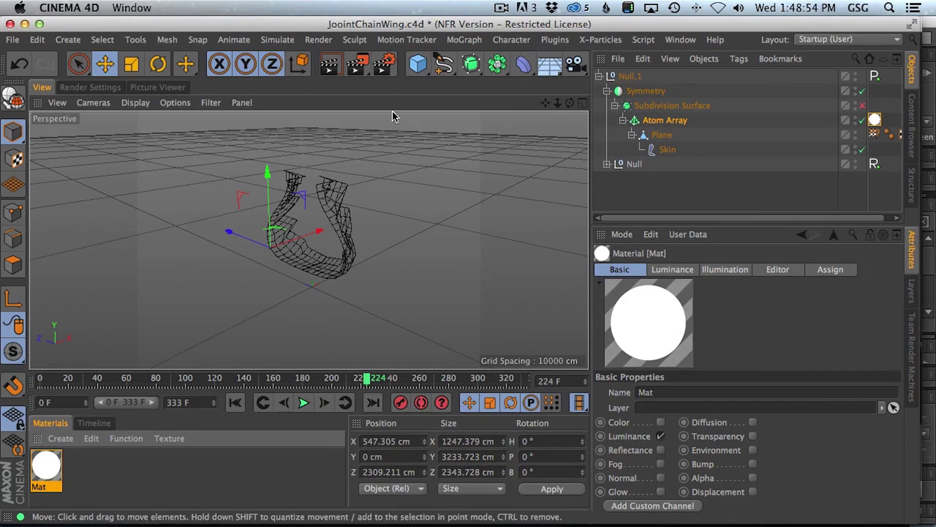
Step: Move the Plane with its Skin directly under Symmetry, place the Atom Array beside Symmetry inside Null.1, and delete the Subdivision Surface
left_click(331, 66)
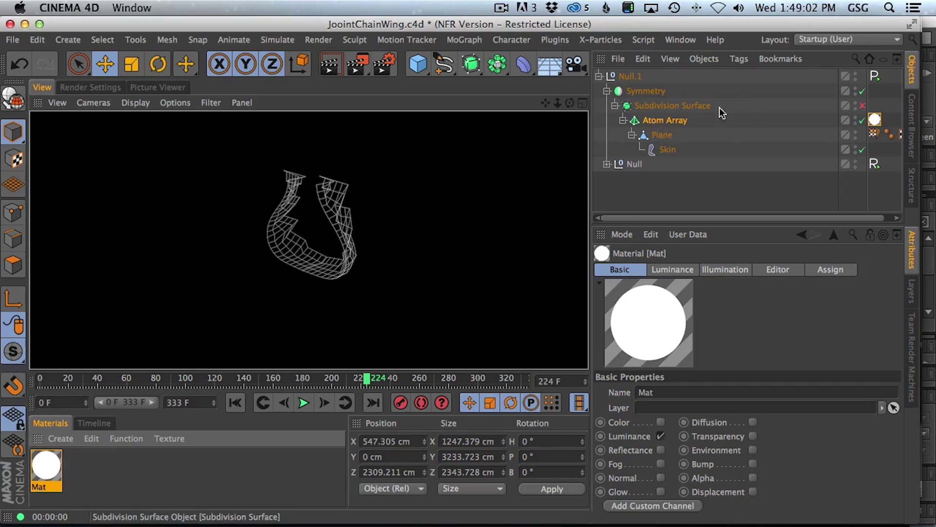
left_click(674, 120)
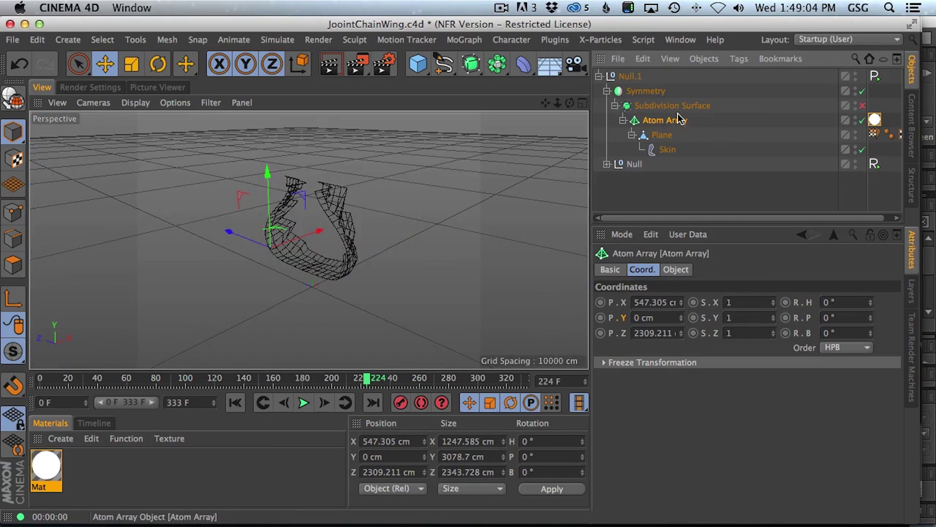
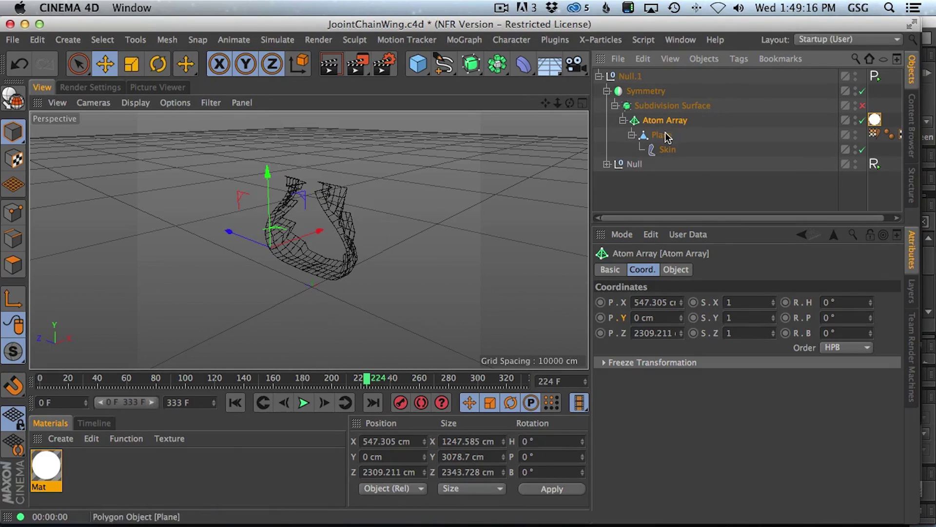
left_click_drag(663, 139, 659, 95)
left_click_drag(670, 153, 651, 87)
left_click(656, 153)
key("BackSpace")
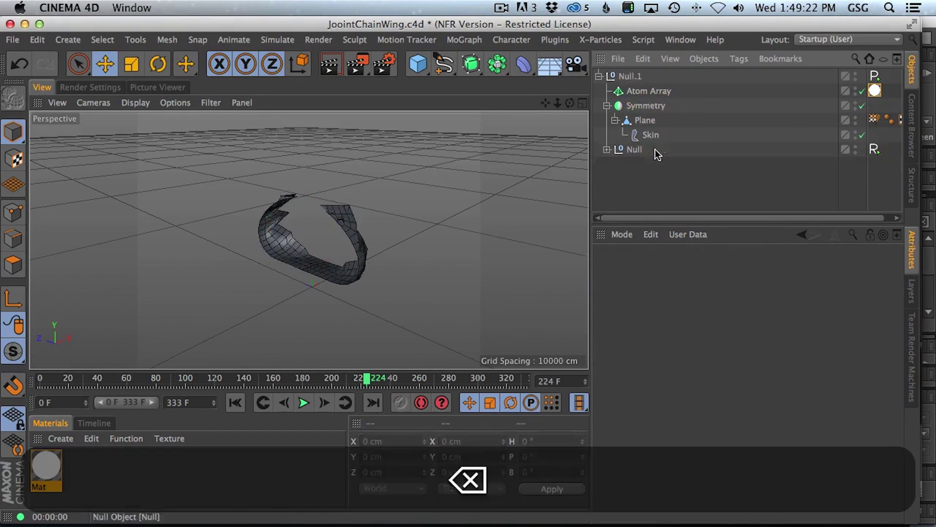
Step: Create an instance of the Symmetry object as a child of the Atom Array and render the view as a test
left_click(646, 105)
left_click_drag(497, 63, 740, 109)
left_click_drag(639, 102, 655, 103)
key("Escape")
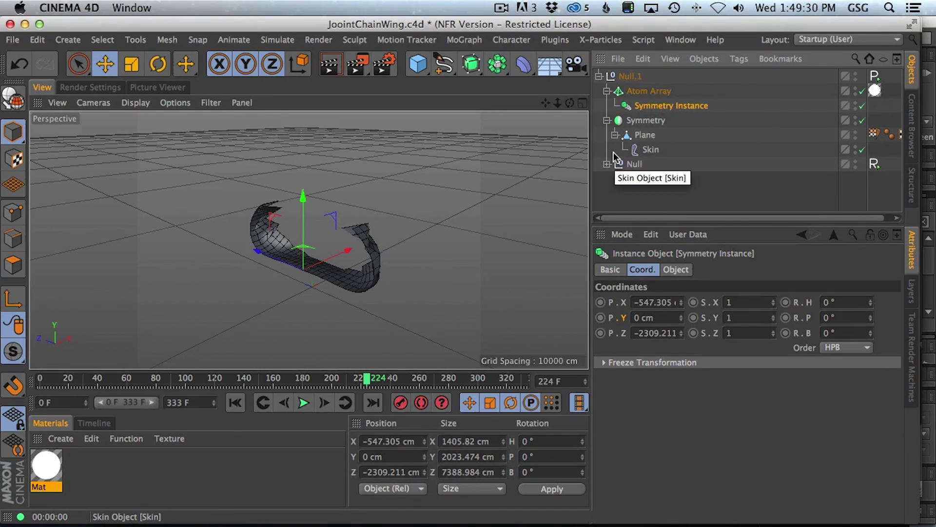
left_click(329, 64)
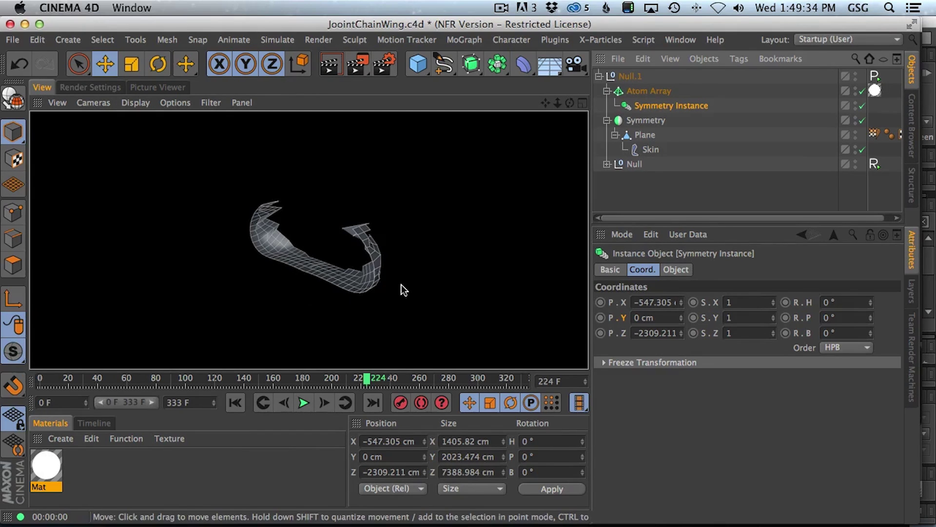
Step: Create a second material and apply it to the Plane
right_click(47, 473)
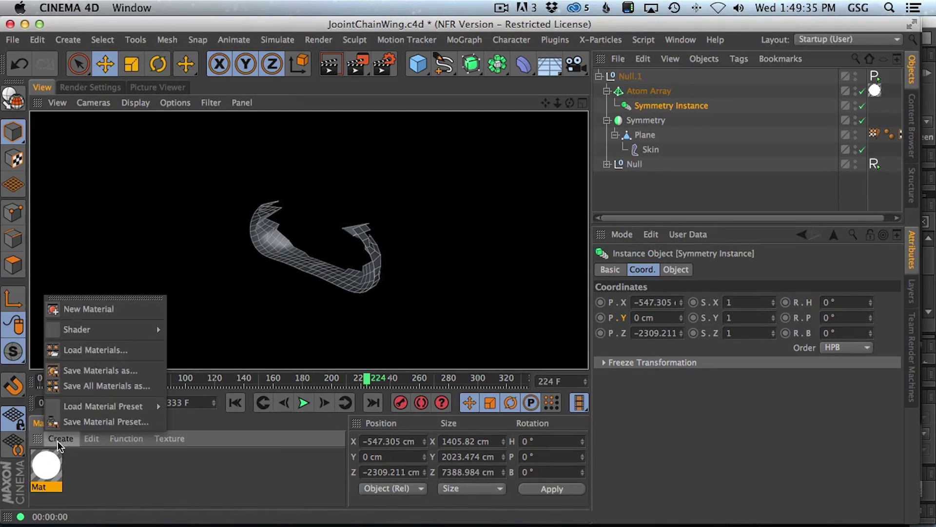
left_click(90, 308)
left_click_drag(63, 468, 645, 137)
Step: Give the new Plane material a near-black Luminance, disable its Color channel and keep its Reflectance channel enabled
double_click(49, 466)
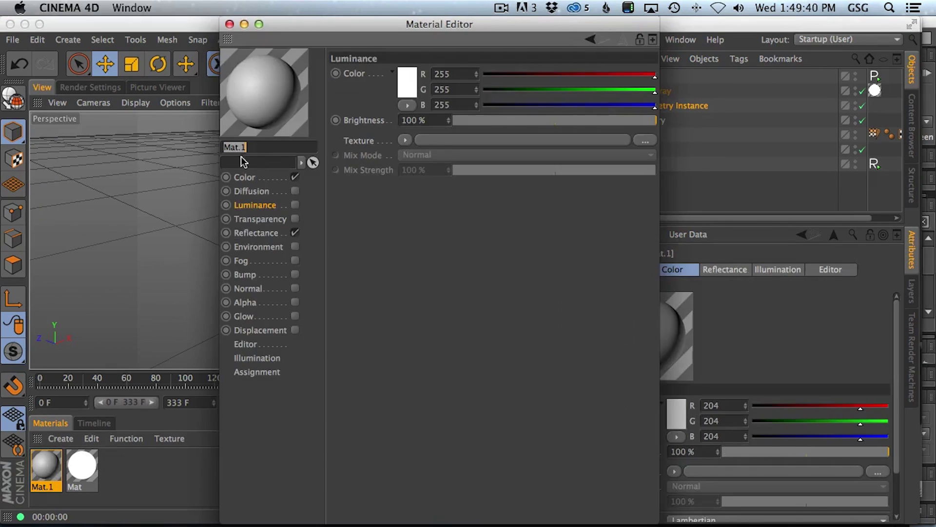
left_click(295, 204)
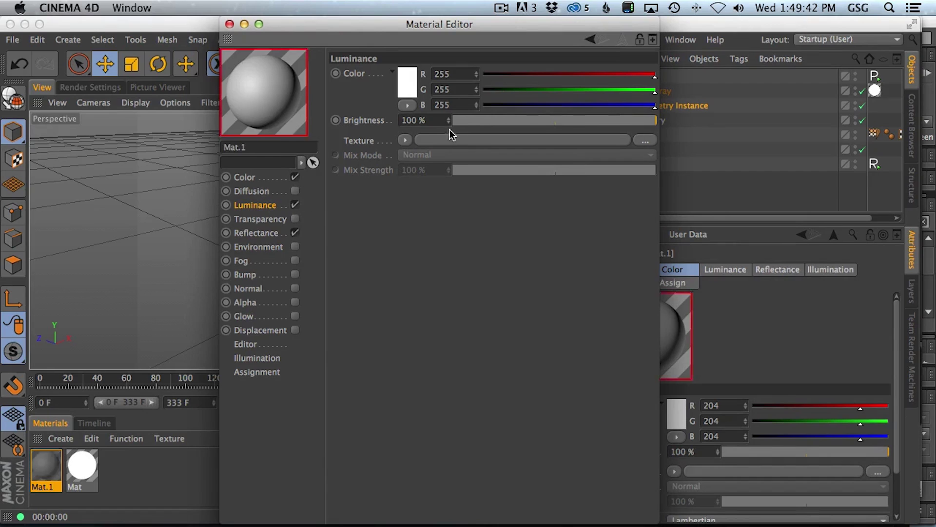
left_click(295, 234)
left_click(295, 177)
left_click(295, 234)
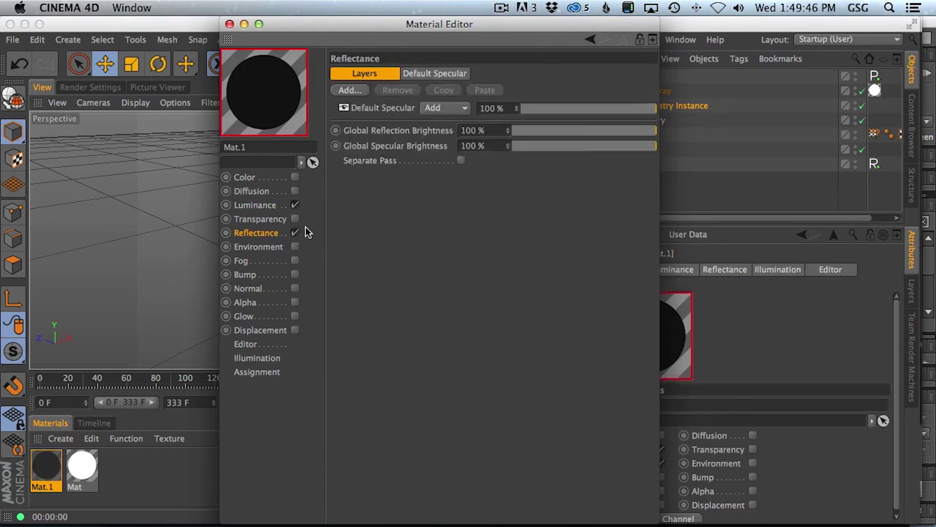
left_click(229, 24)
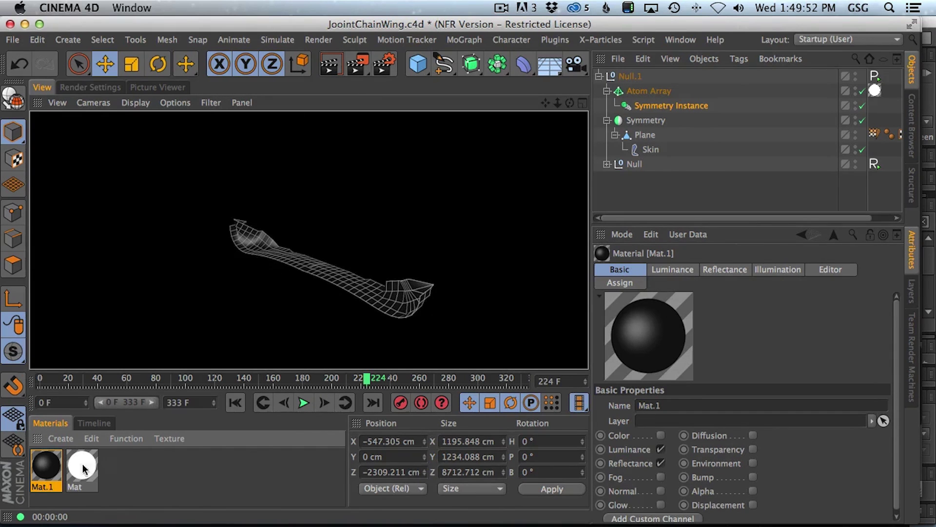
Step: Adjust the Plane material's Default Specular layer to a Specular Strength of about 56% and a Width of about 38%
double_click(55, 466)
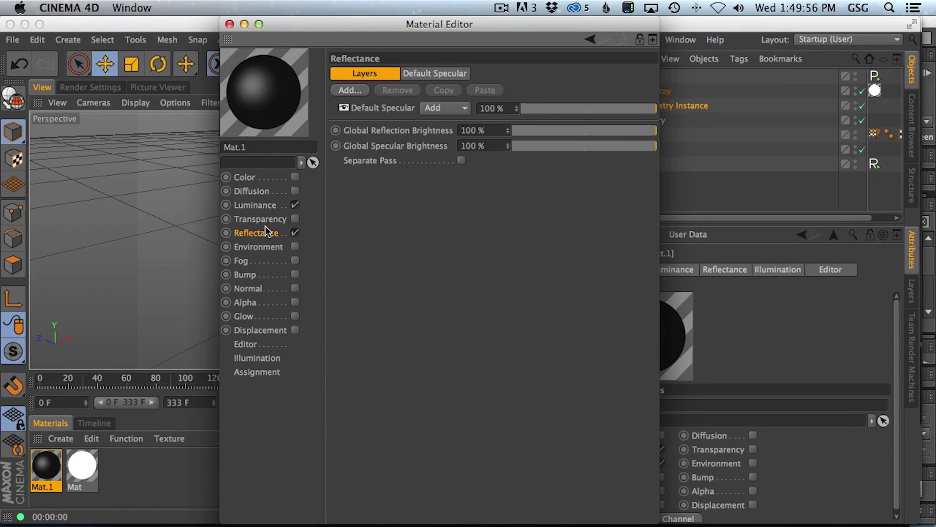
left_click(381, 107)
left_click_drag(518, 337, 580, 336)
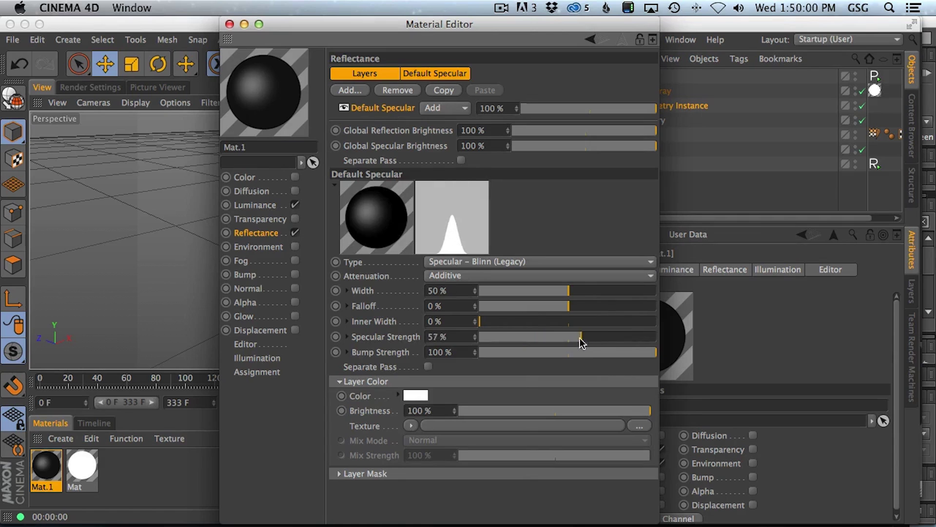
left_click_drag(569, 291, 548, 291)
left_click(229, 25)
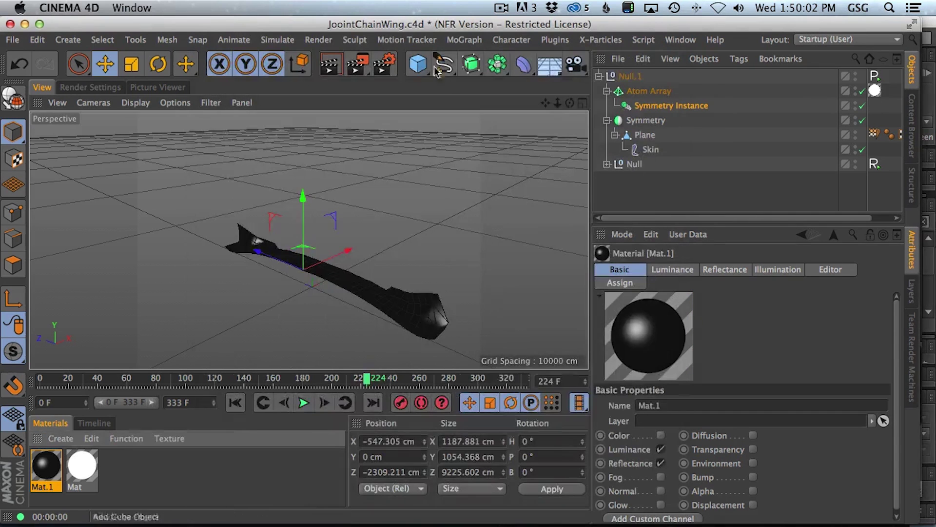
Step: Add an Omni light and move it to about Y 3353 cm and Z 8270 cm
left_click_drag(590, 68, 644, 84)
left_click_drag(368, 219, 369, 127)
left_click_drag(314, 184, 233, 174)
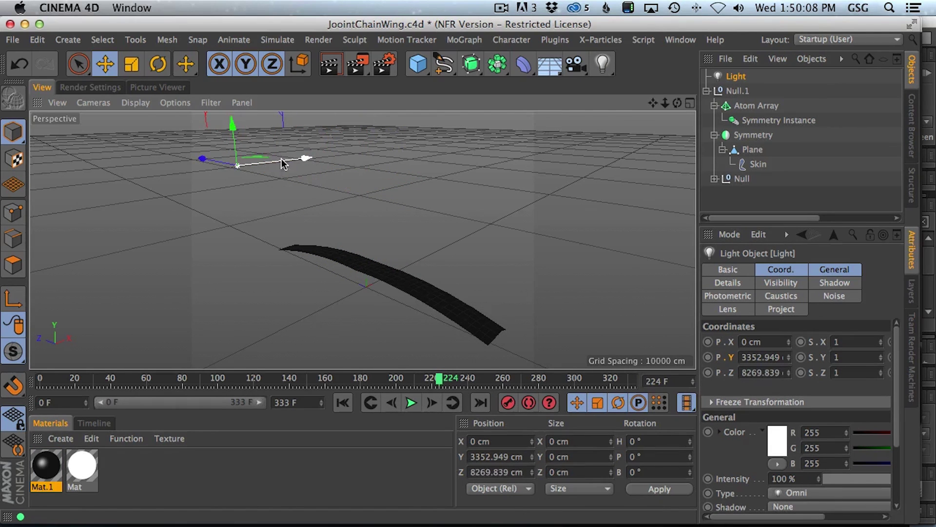
Step: Duplicate the light twice, placing one copy at about X 13023, Z 8270 cm and the other at about X 13023, Z -3734 cm
key("super+v")
left_click_drag(302, 157, 427, 128)
key("super+v")
left_click_drag(370, 144, 539, 203)
Step: Spread the lights around the wings: Light.1 to about Y 9959 cm, Light to Y 4138, Z 15199 cm, and Light.2 to Z -5876 cm
left_click(343, 402)
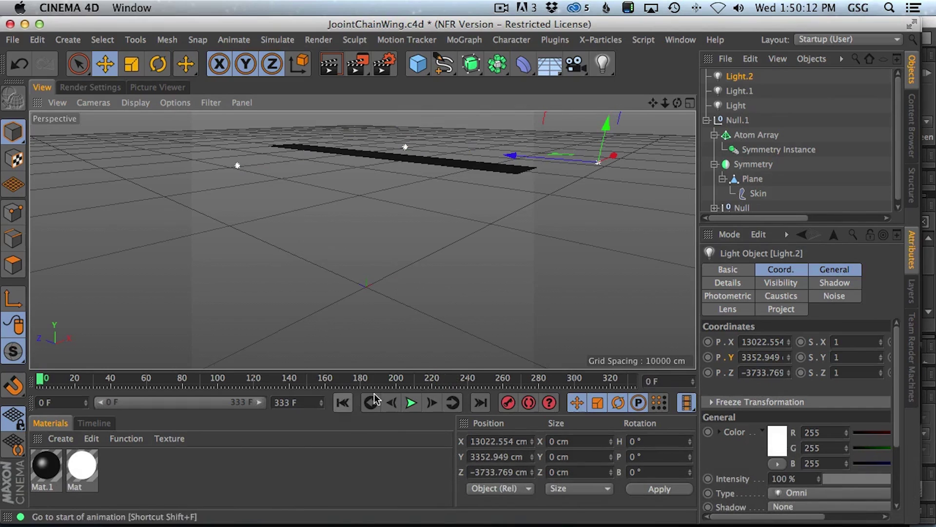
left_click(411, 402)
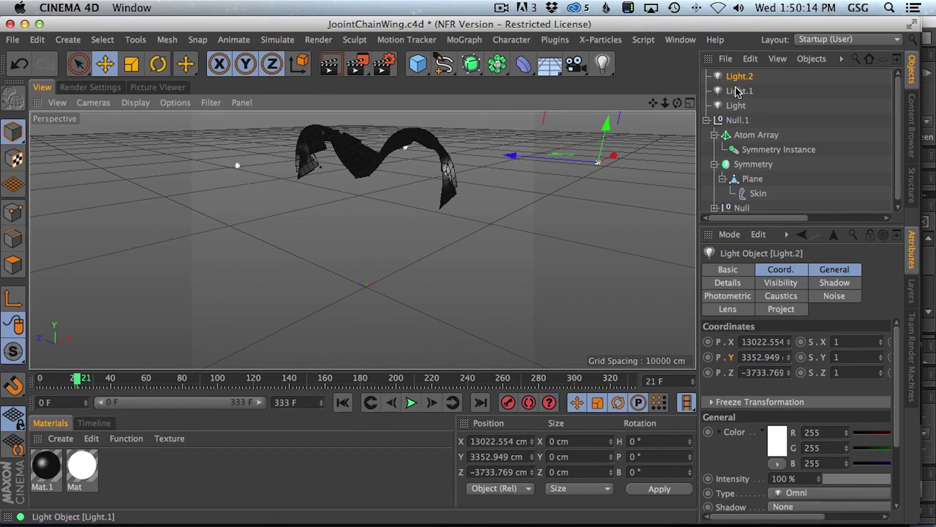
left_click(407, 148)
left_click_drag(407, 139, 409, 80)
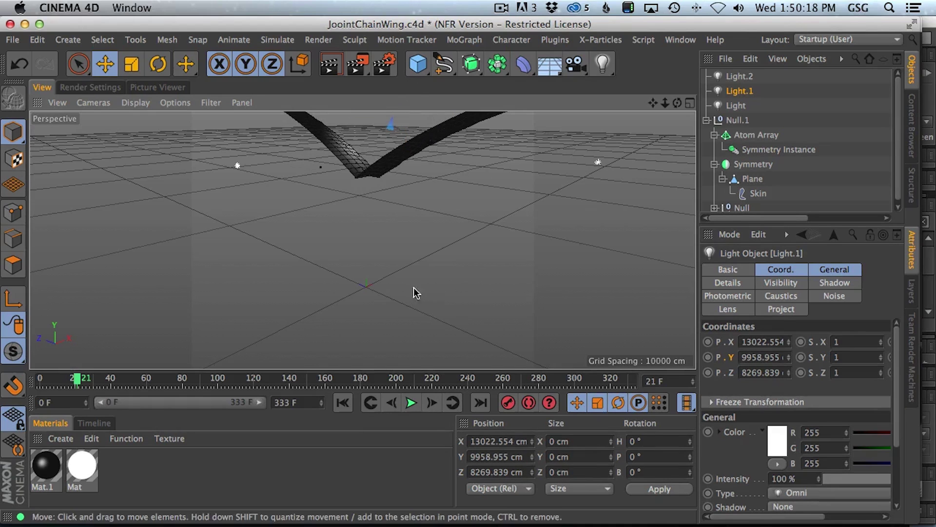
left_click(236, 164)
left_click_drag(236, 156, 373, 179)
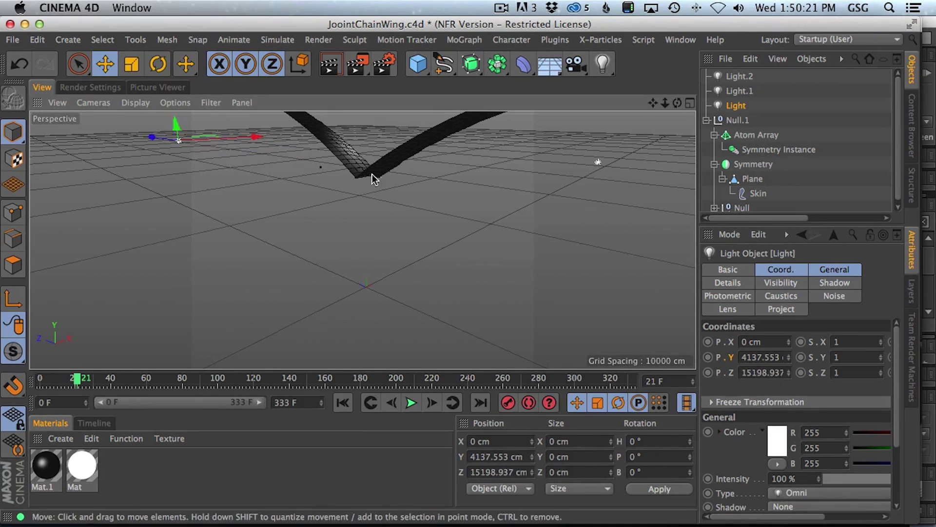
left_click(599, 163)
left_click_drag(580, 159, 645, 178)
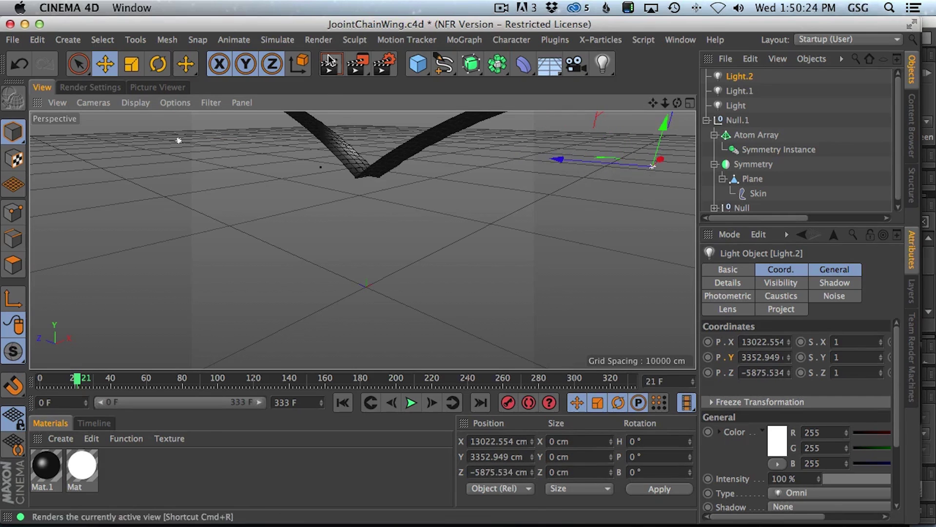
Step: Render the lit wings at different frames of the animation to check the specular highlights
left_click(329, 61)
left_click(411, 403)
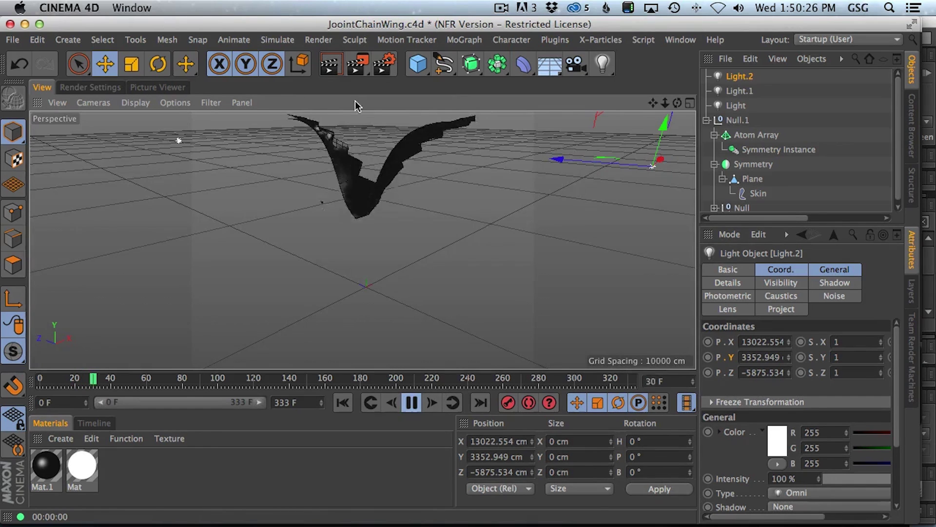
left_click(329, 61)
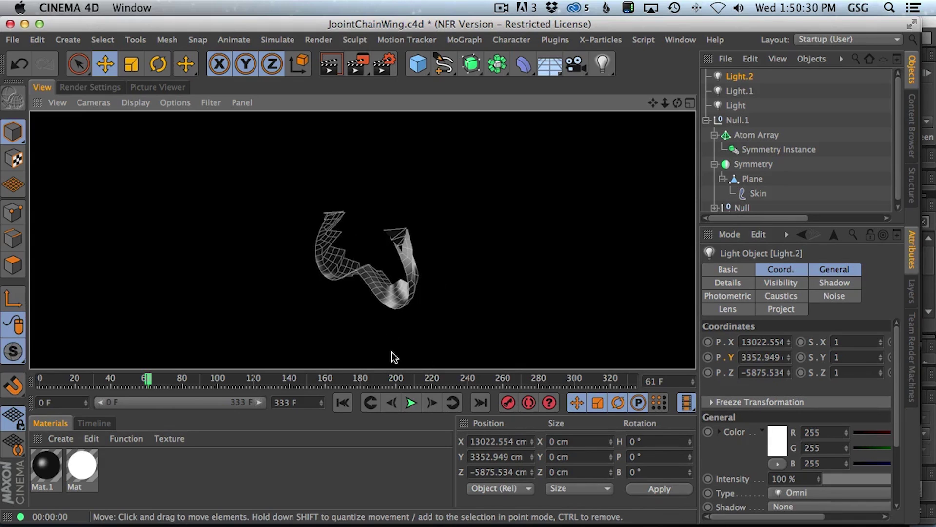
Step: Reduce the Plane material's specular Width to 27% and Specular Strength to 35%
double_click(46, 466)
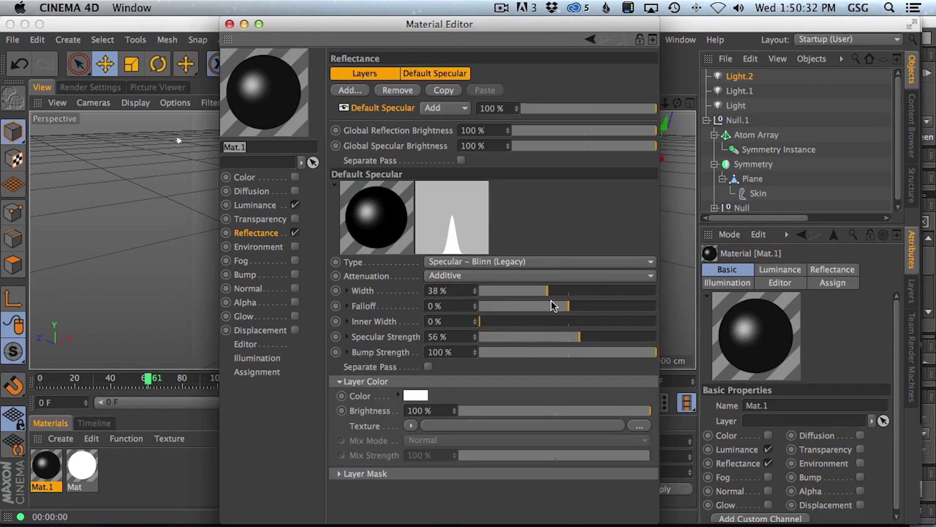
left_click_drag(547, 291, 525, 292)
left_click_drag(579, 337, 541, 337)
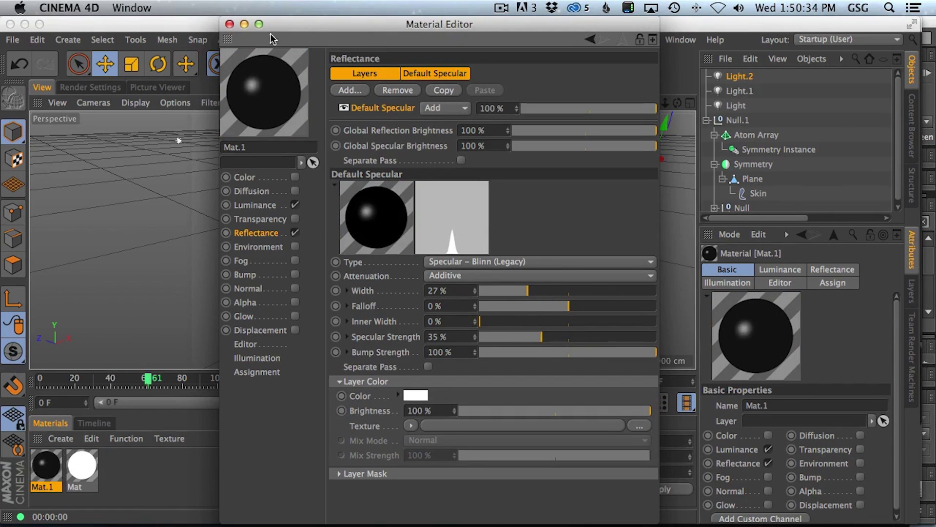
left_click(229, 24)
Step: Check the toned-down highlights with test renders and play the wing animation from the start
left_click(329, 62)
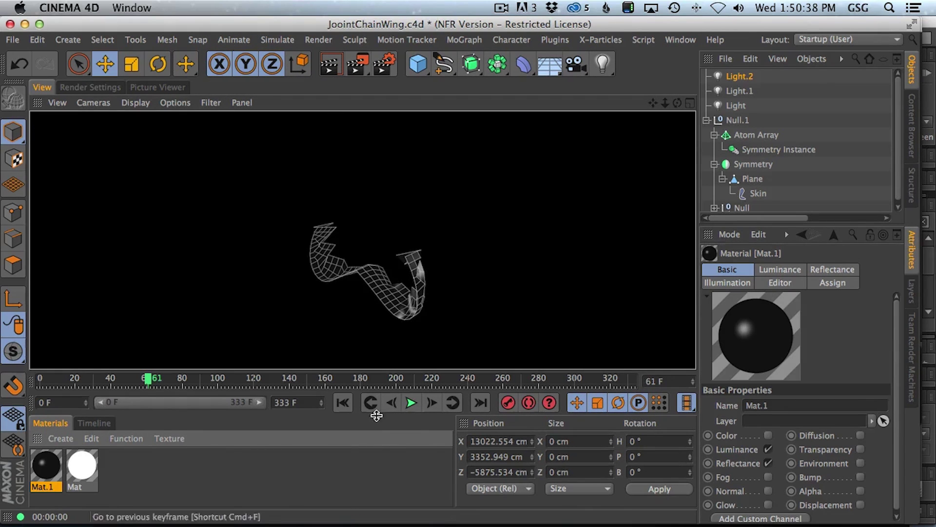
left_click(411, 402)
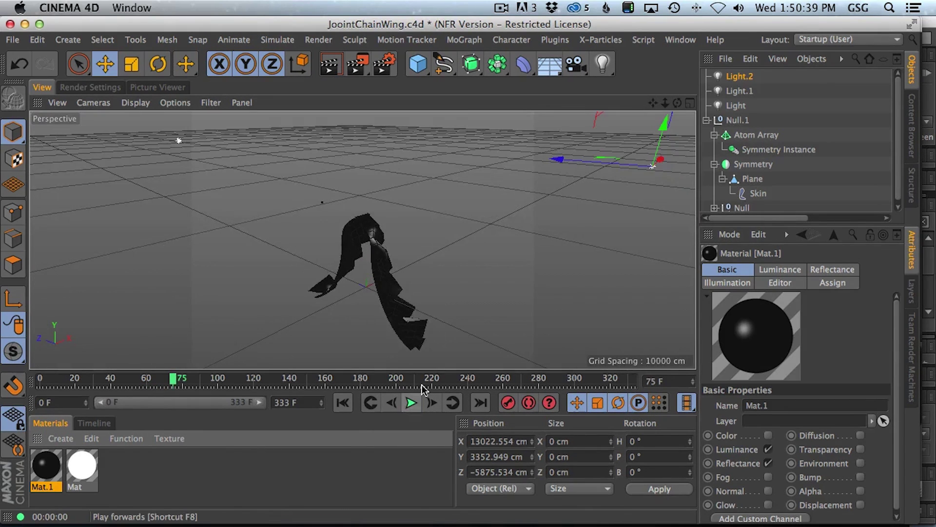
left_click(329, 62)
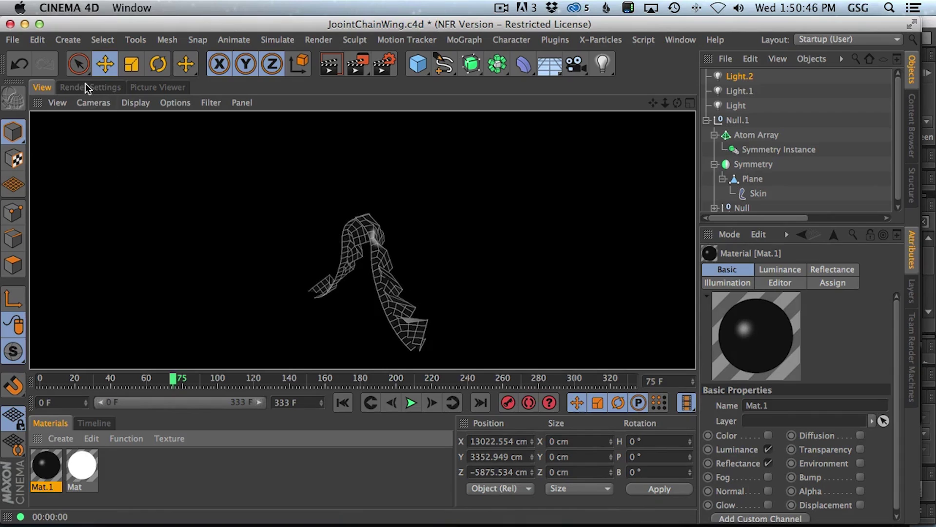
left_click(347, 404)
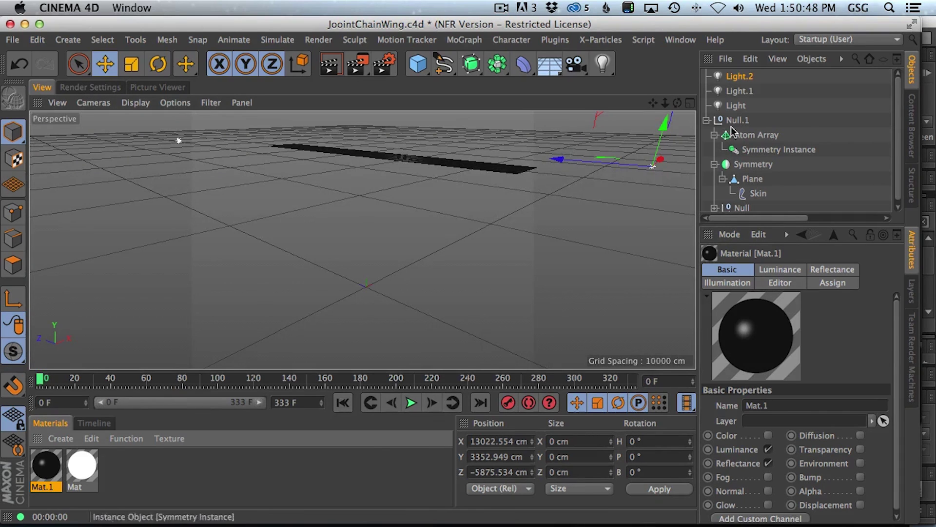
left_click(411, 403)
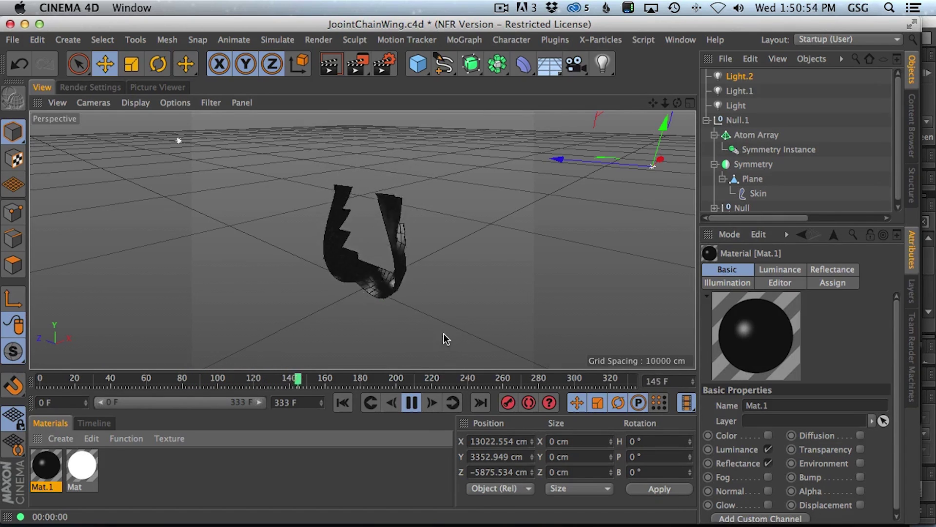
left_click(411, 403)
Step: Add an X-Particles System object to the scene
left_click(751, 135)
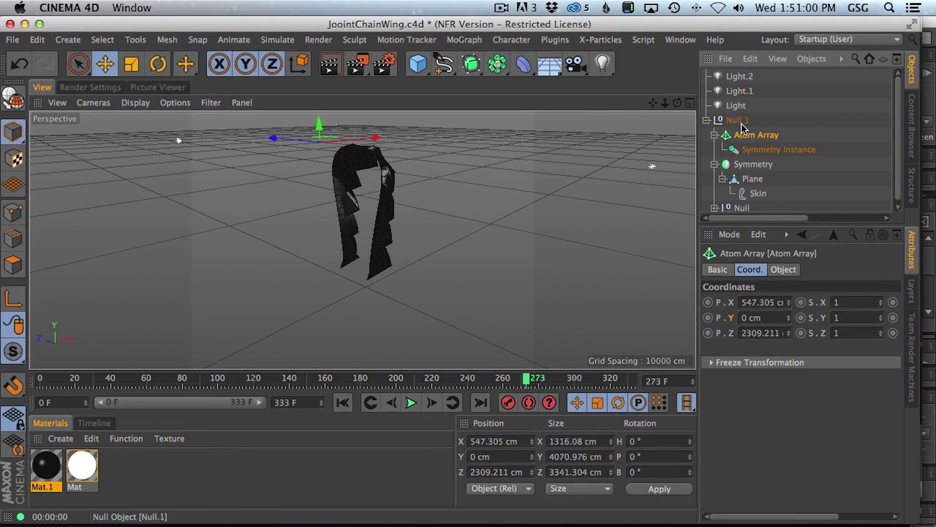
left_click(603, 40)
left_click(629, 157)
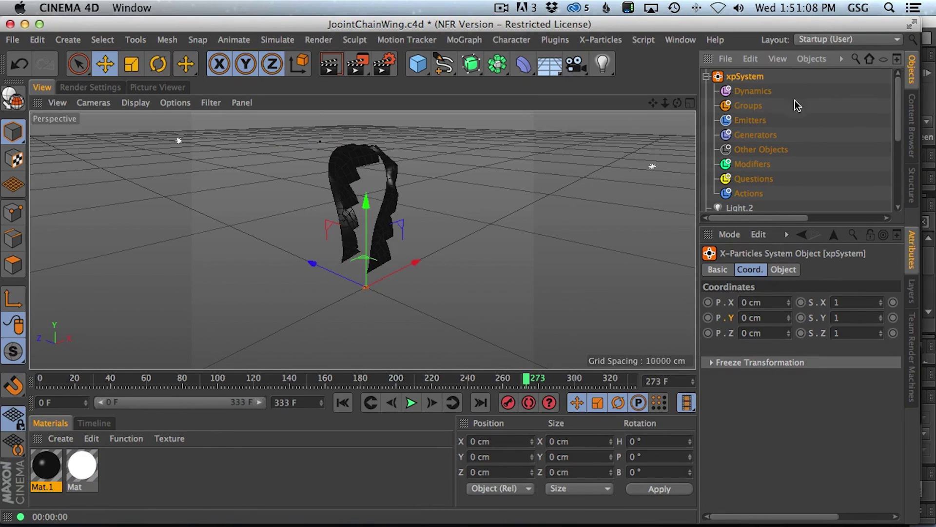
Step: Add an Emitter to the X-Particles system from its Generator Objects choices
left_click(784, 271)
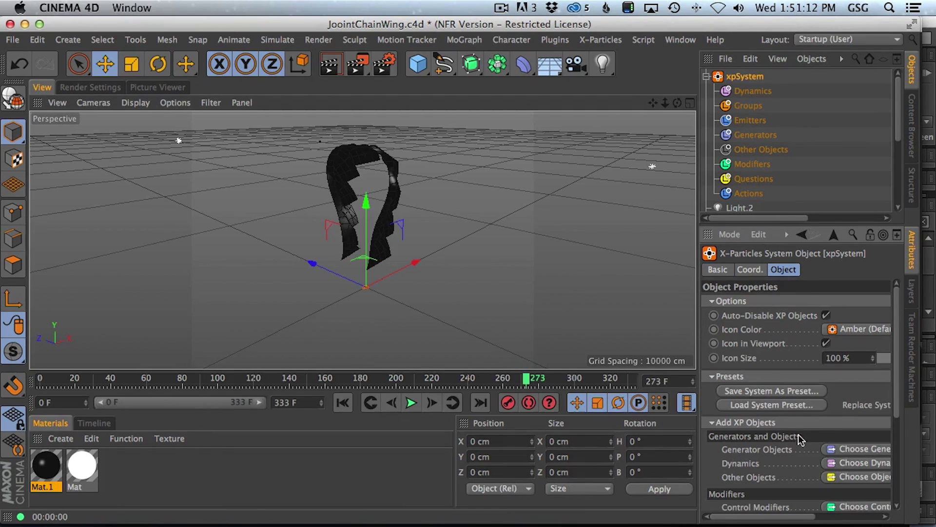
left_click_drag(701, 264, 631, 265)
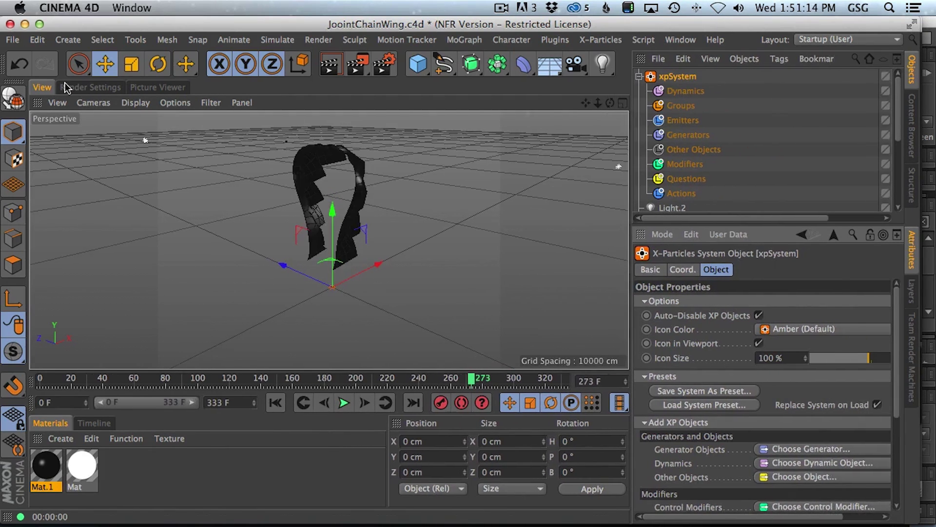
left_click(39, 24)
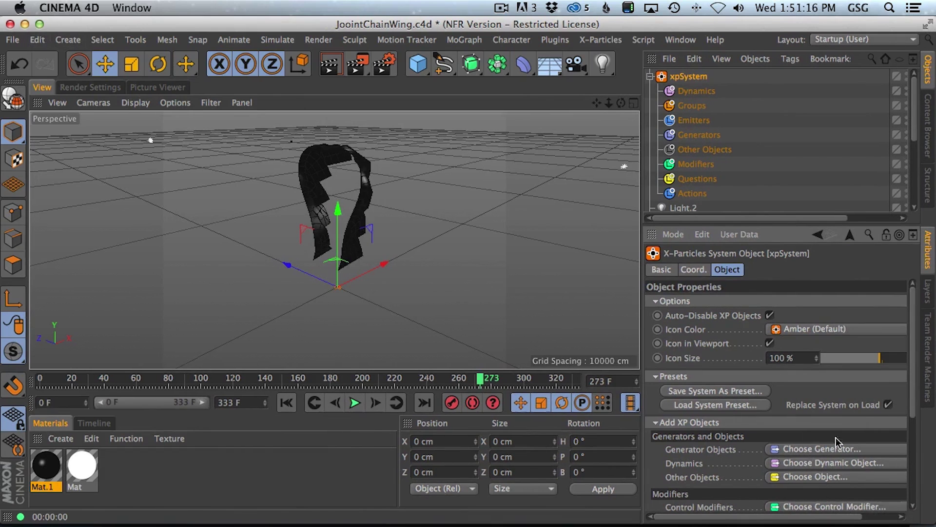
left_click(820, 448)
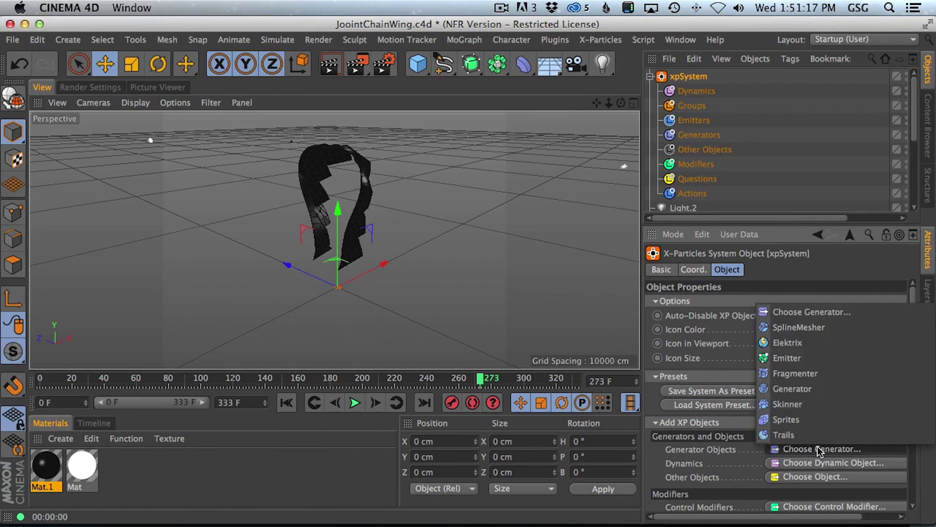
left_click(807, 355)
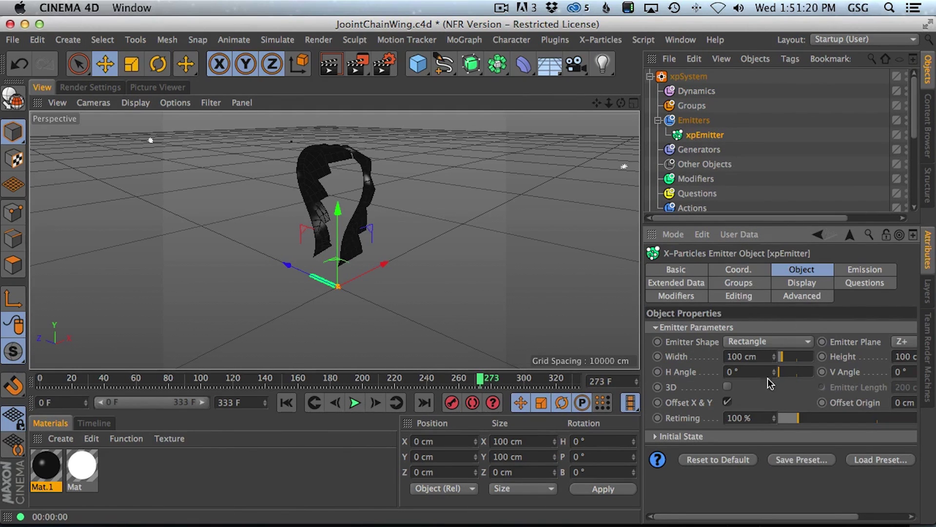
Step: Set the emitter's shape to Object and assign the Symmetry object as its emission source
left_click(859, 271)
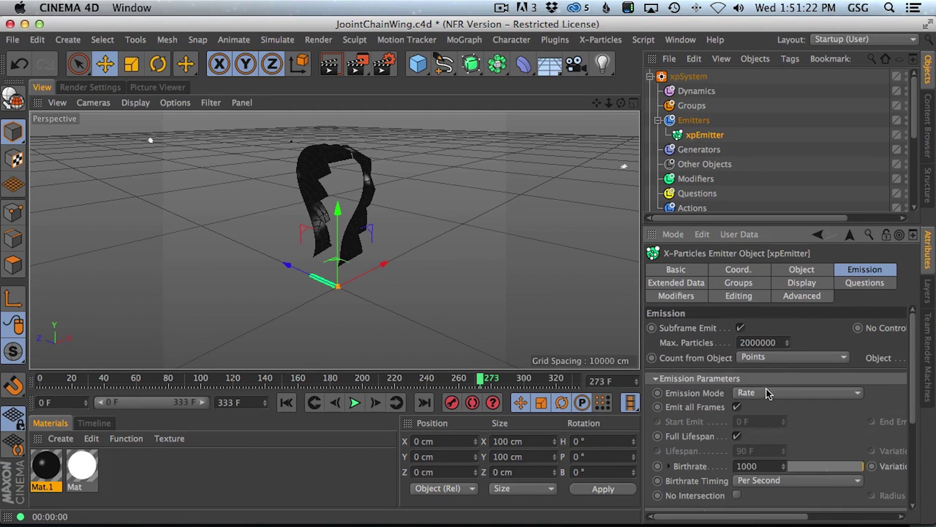
left_click(807, 271)
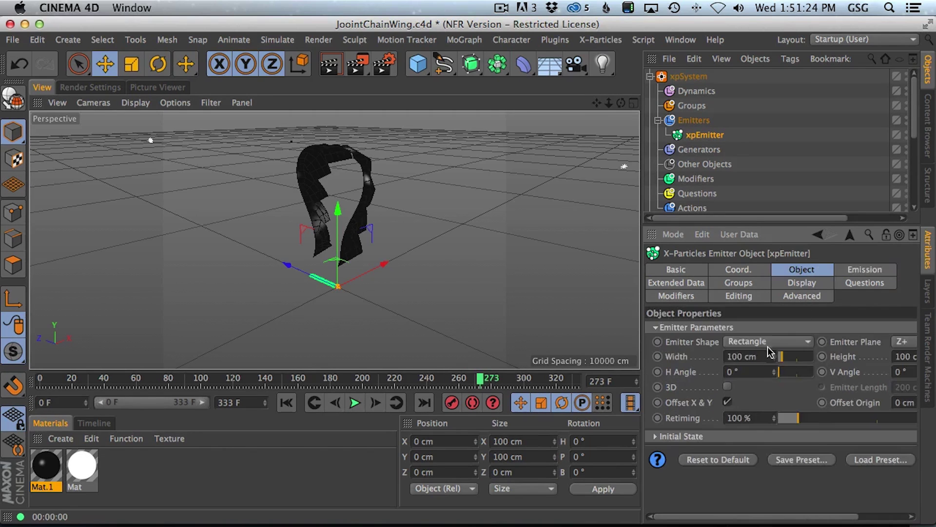
left_click(770, 343)
left_click(770, 417)
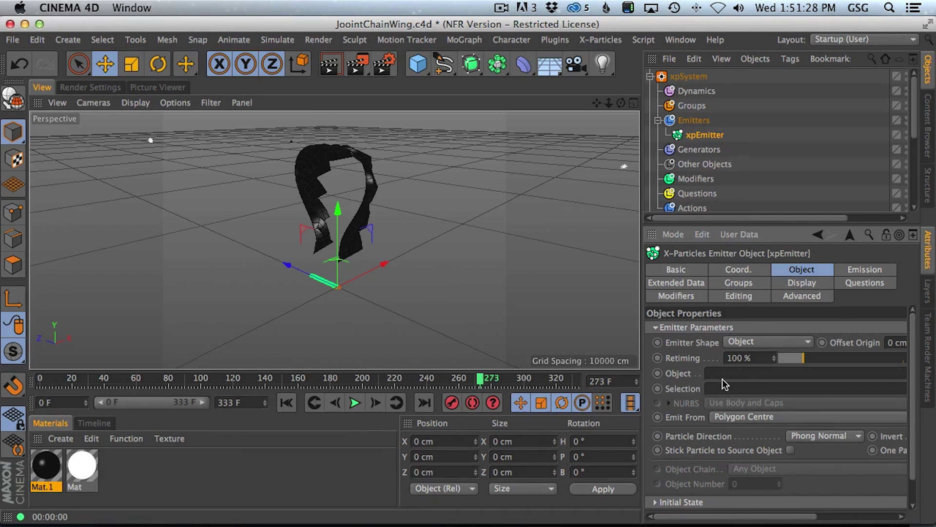
left_click_drag(915, 120, 920, 188)
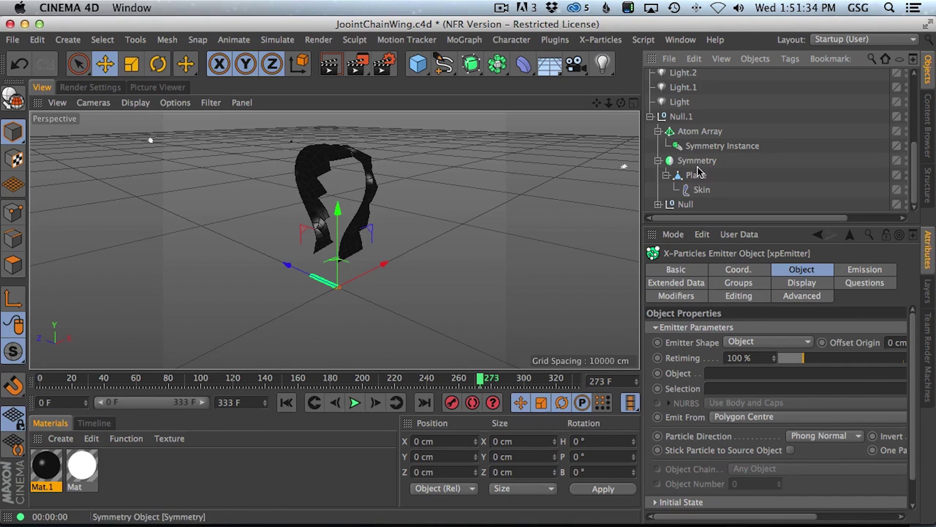
left_click_drag(741, 263, 766, 374)
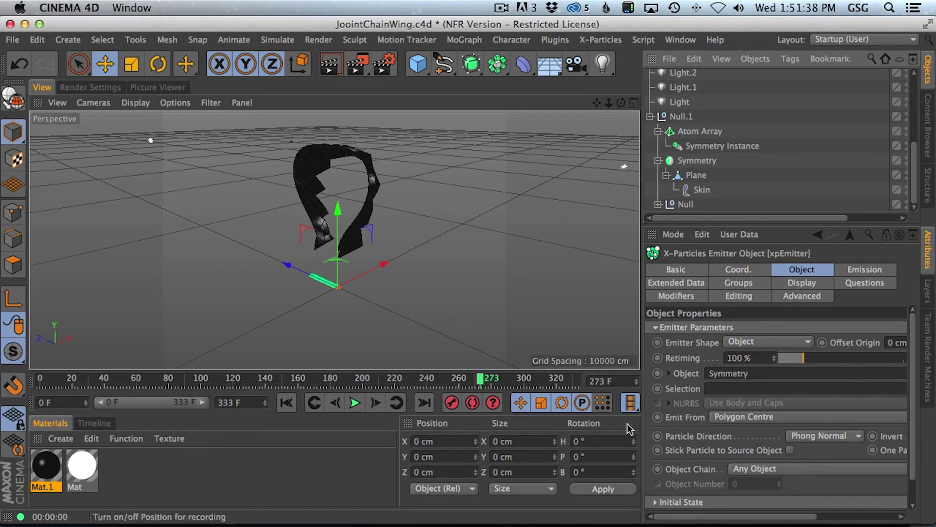
Step: Play the animation from frame 0 to check the particles emitting from the flapping wings
left_click(285, 404)
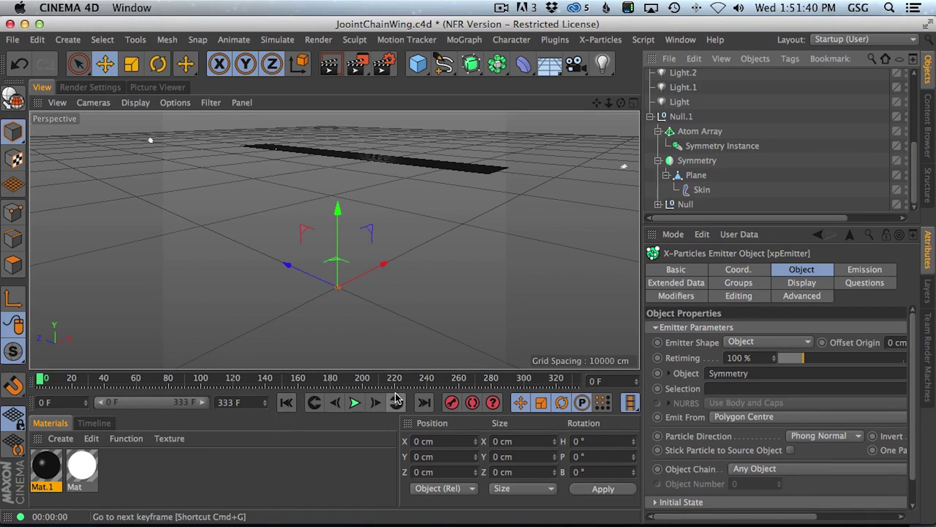
key("g")
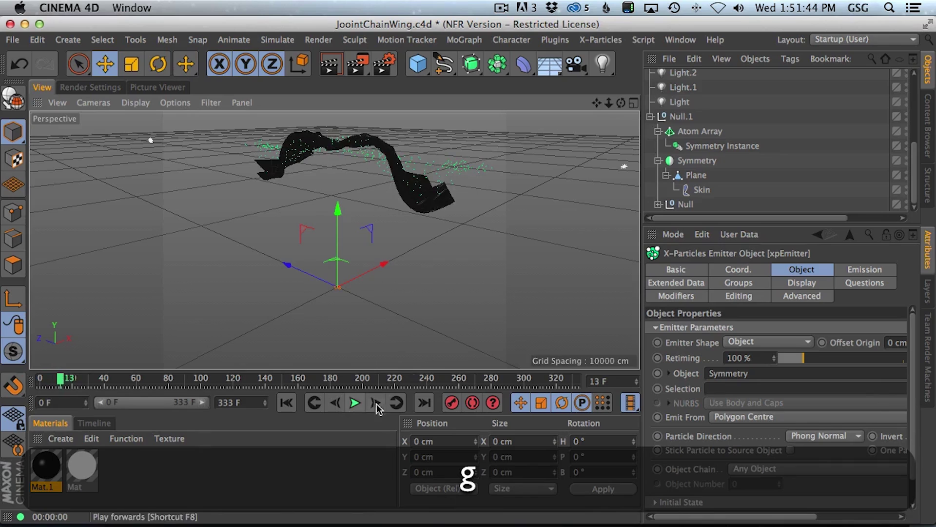
left_click(355, 402)
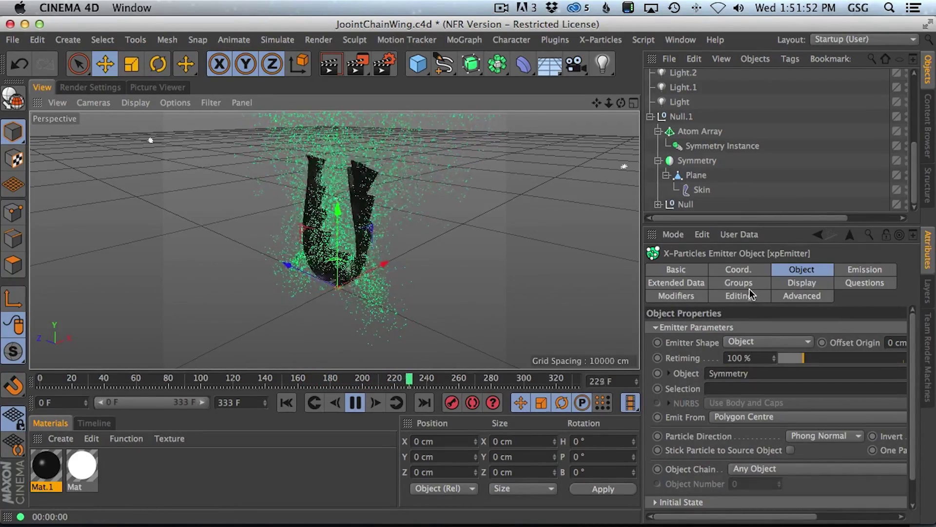
Step: Raise the emitter's particle speed to 311 cm in its basic particle data
left_click(859, 270)
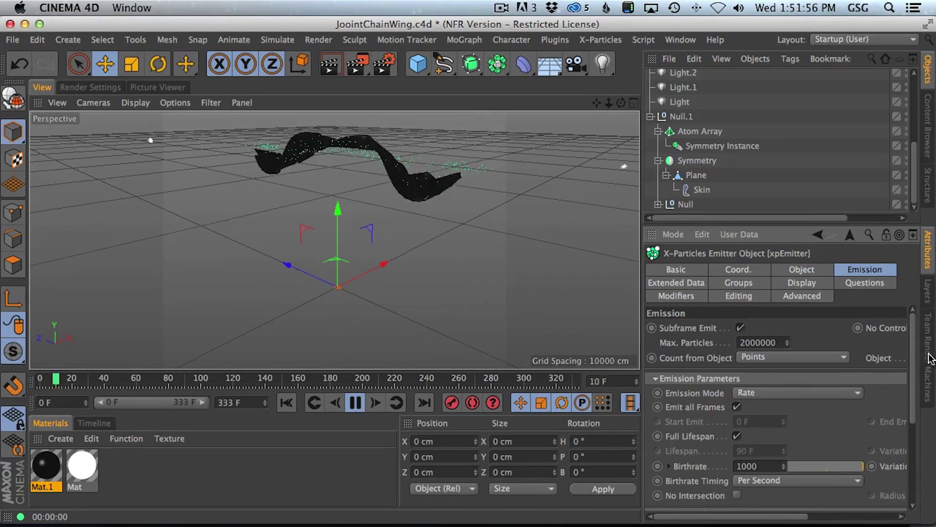
left_click_drag(913, 358, 914, 418)
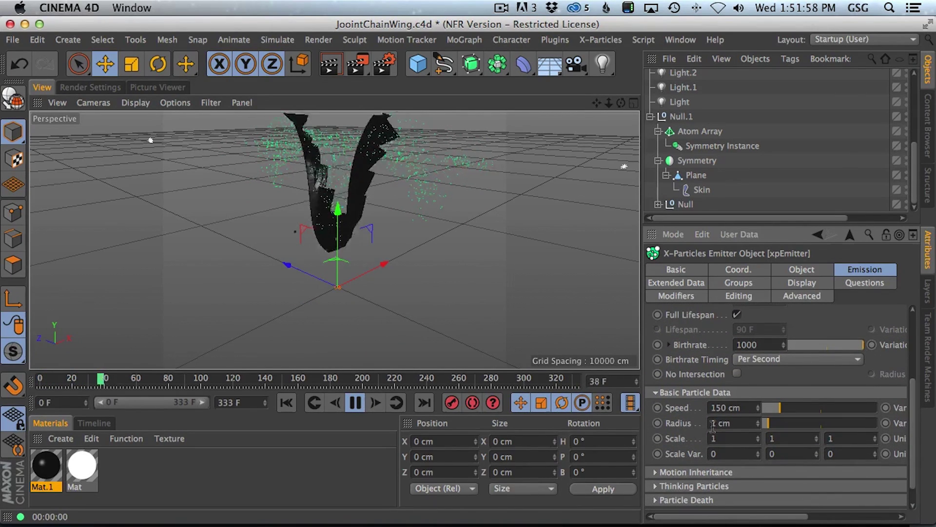
left_click(802, 269)
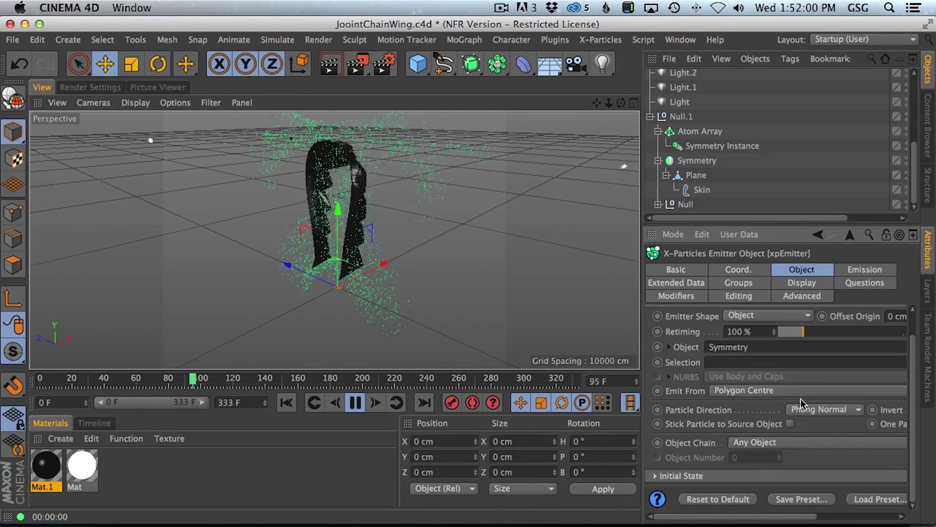
left_click(854, 273)
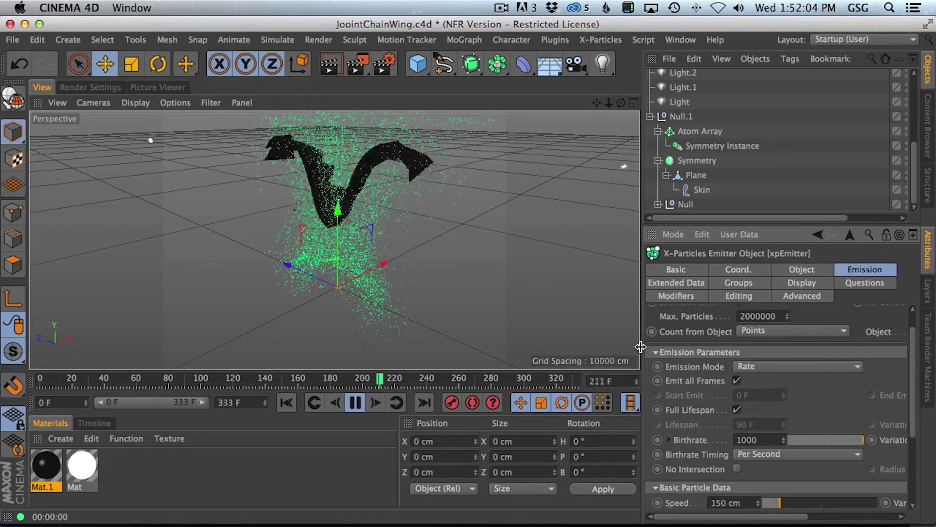
left_click_drag(641, 345, 605, 347)
scroll(901, 396, "down", 5)
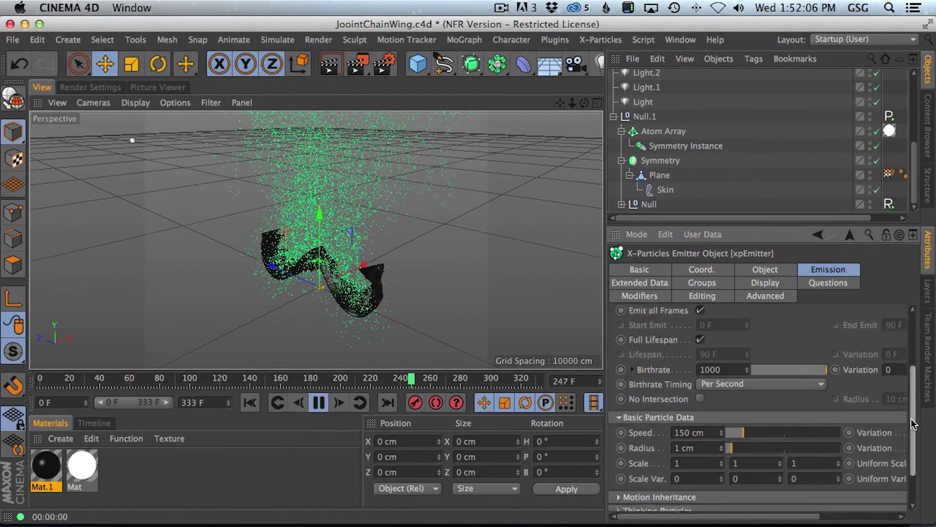
left_click_drag(731, 409, 762, 409)
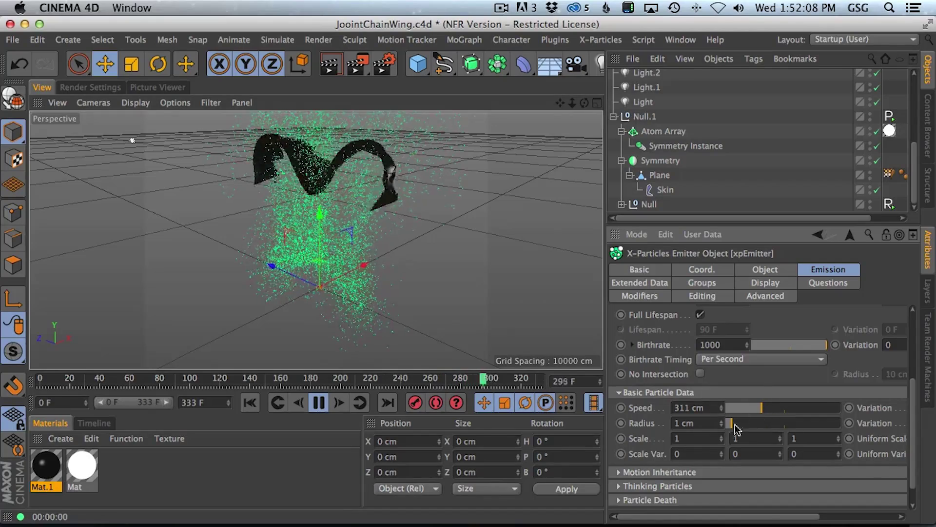
Step: Open the Motion Inheritance settings of the emitter
left_click(618, 472)
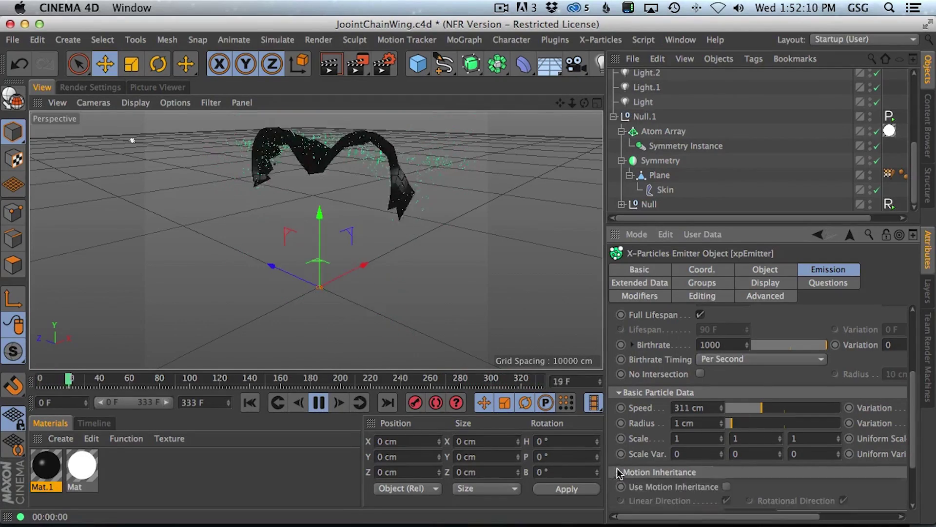
Step: Enable motion inheritance on the xpEmitter, set the particle speed to 28 cm and the speed blend to 13%
left_click(726, 487)
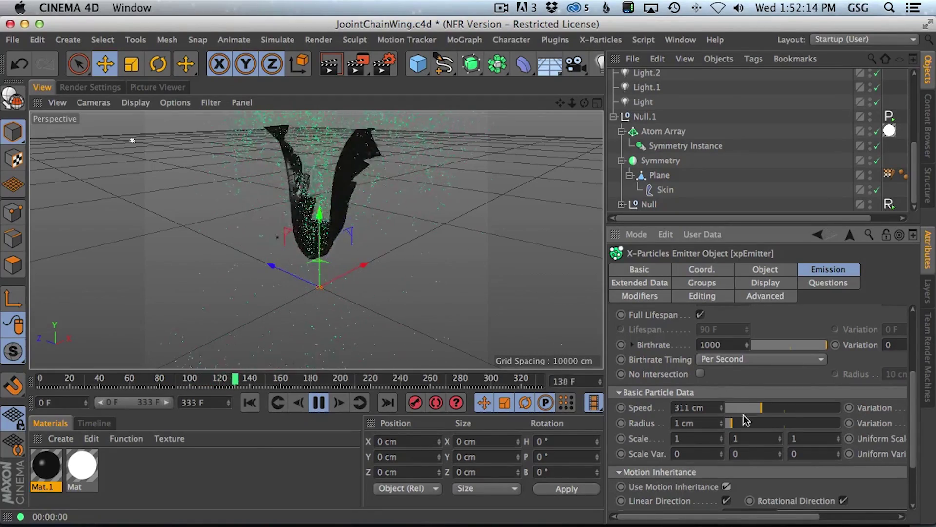
left_click_drag(750, 413, 729, 412)
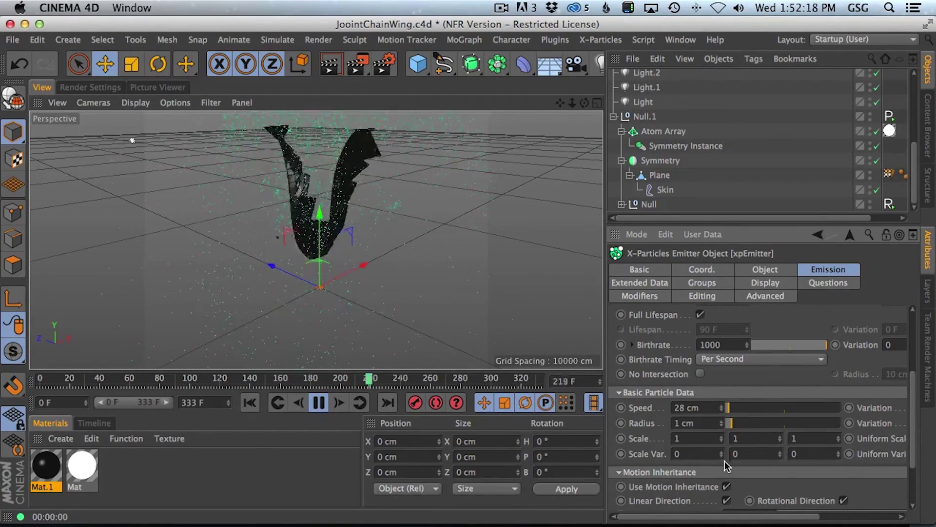
left_click_drag(911, 378, 913, 426)
left_click_drag(835, 447, 823, 450)
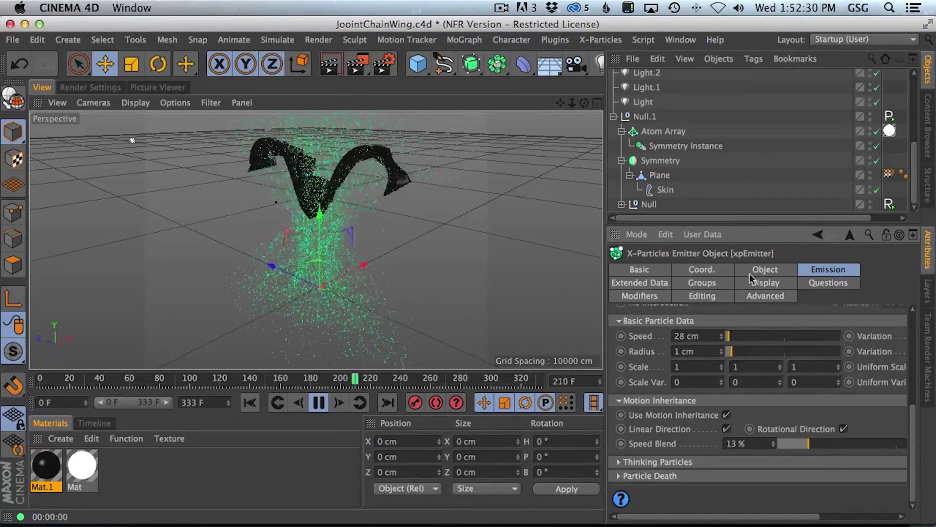
Step: Turn off full lifespan for the emitter's particles, set the lifespan to 5 F and restart the playback from the first frame
left_click(775, 271)
left_click(828, 268)
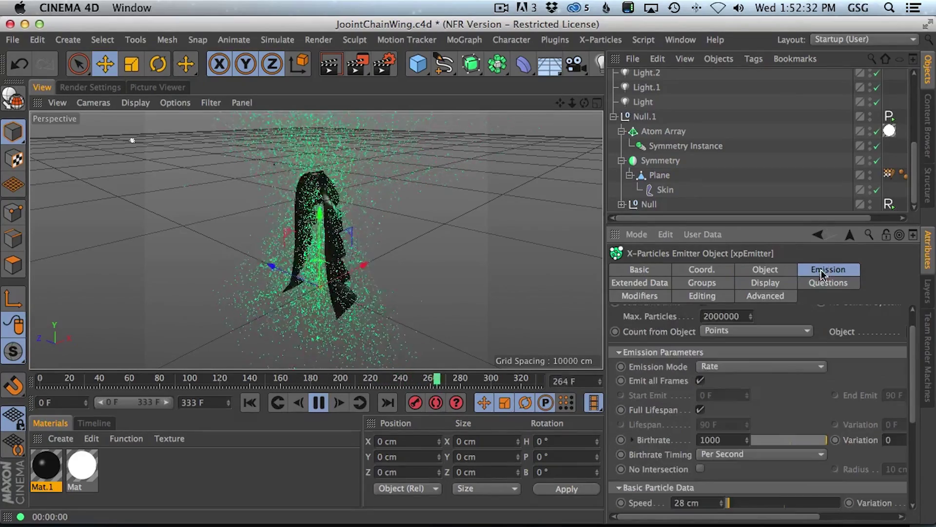
mouse_move(914, 342)
left_mouse_down()
mouse_move(913, 428)
mouse_move(903, 345)
left_mouse_up()
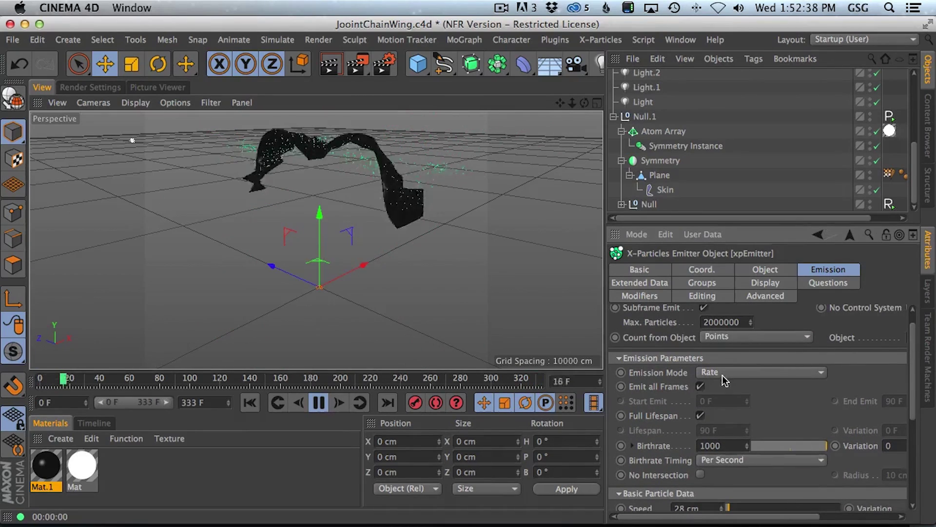
left_click(700, 415)
left_click(728, 430)
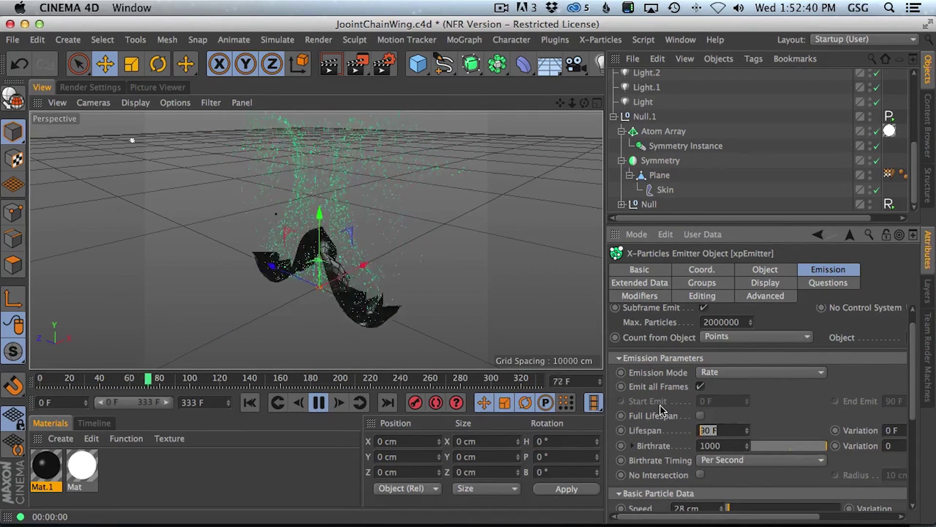
type("5")
key("Return")
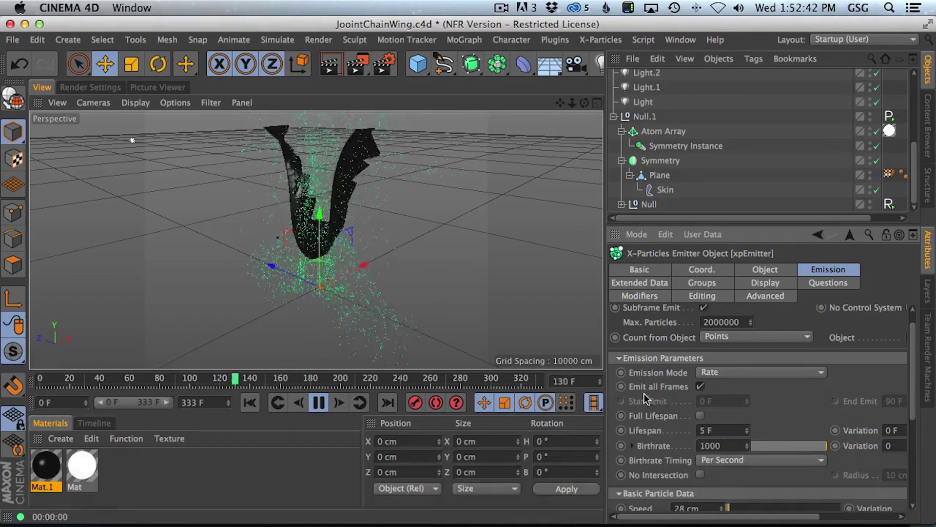
left_click(250, 402)
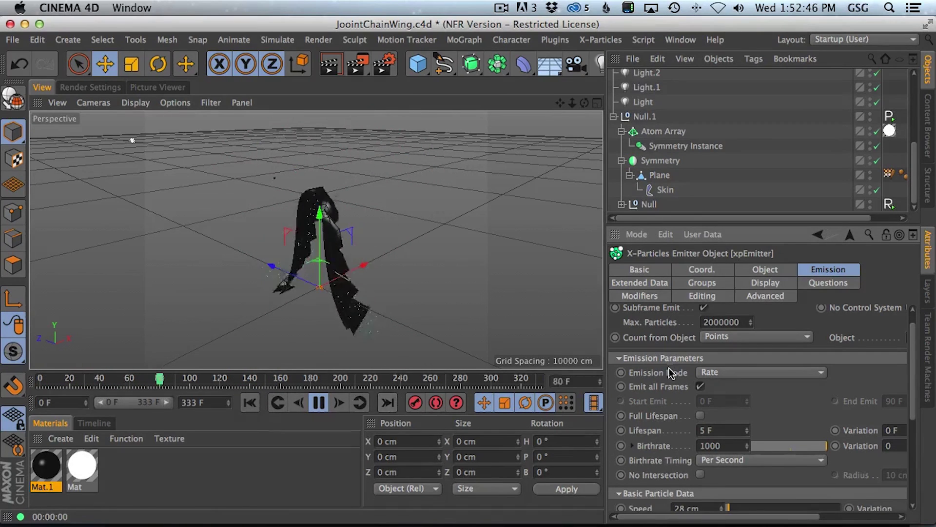
Step: Try a particle lifespan of 20 F
left_click_drag(725, 430, 644, 426)
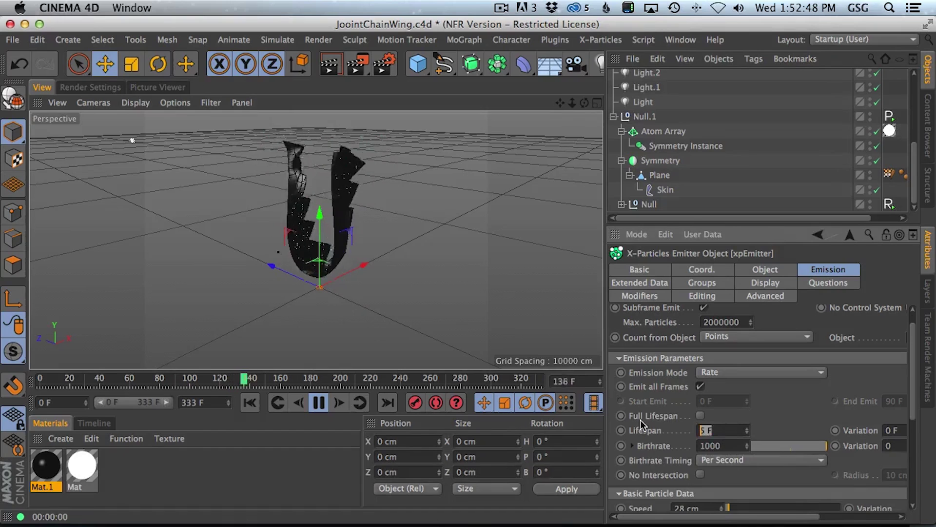
type("20")
key("Return")
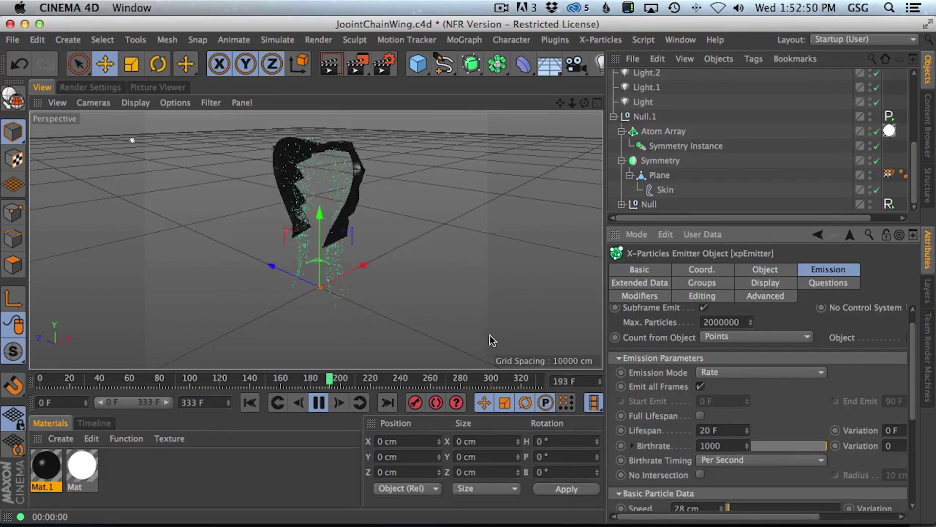
Step: Set the particle lifespan to 50 F with a variation of 30 F
left_click_drag(717, 432, 627, 400)
type("50")
key("Return")
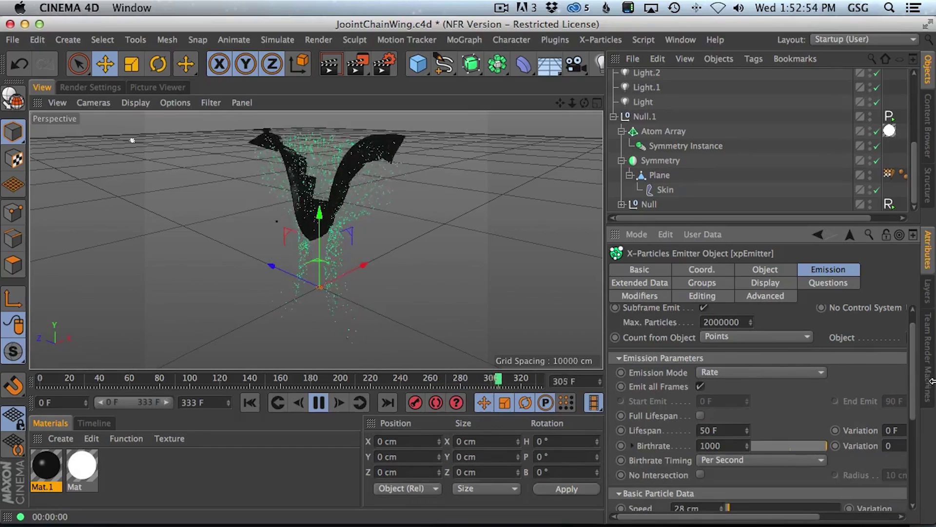
left_click_drag(911, 378, 912, 388)
left_click_drag(606, 312, 546, 316)
left_click_drag(847, 413, 778, 376)
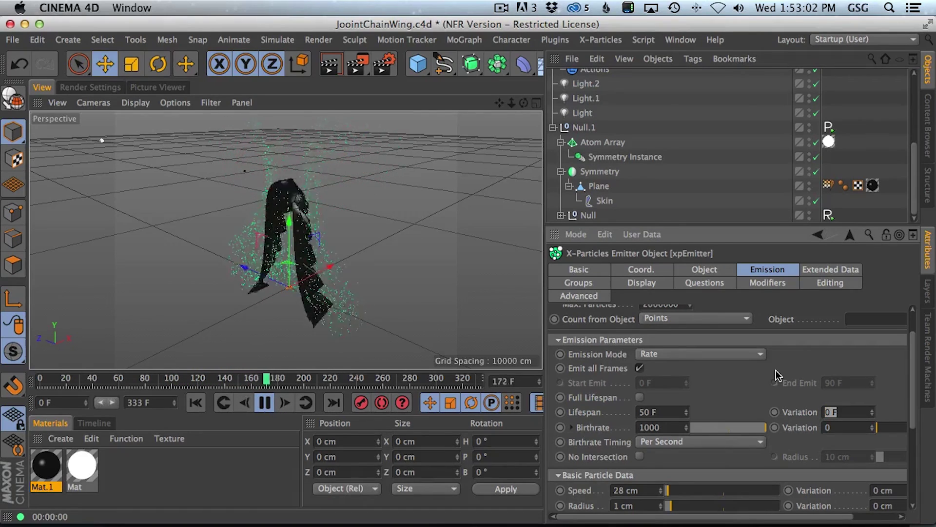
type("30")
key("Return")
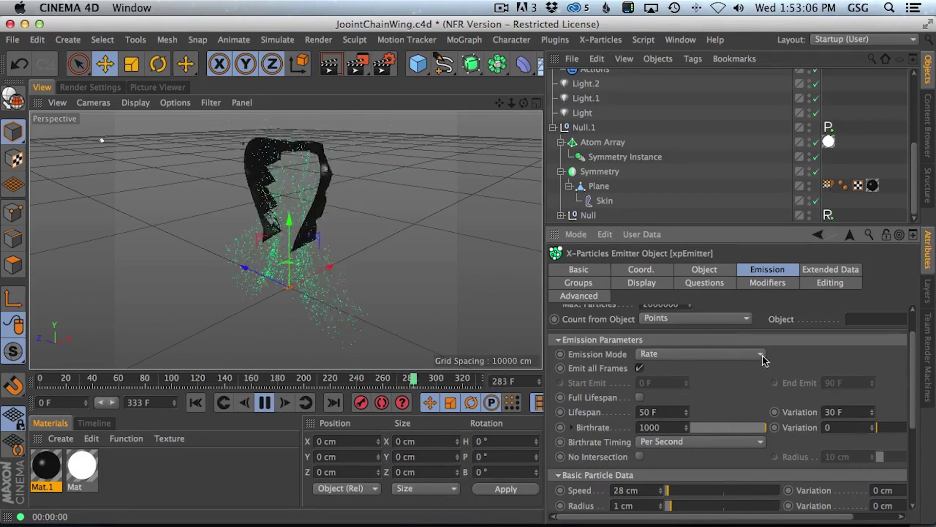
Step: Set the particle speed variation to 28 cm
left_click_drag(912, 377, 915, 434)
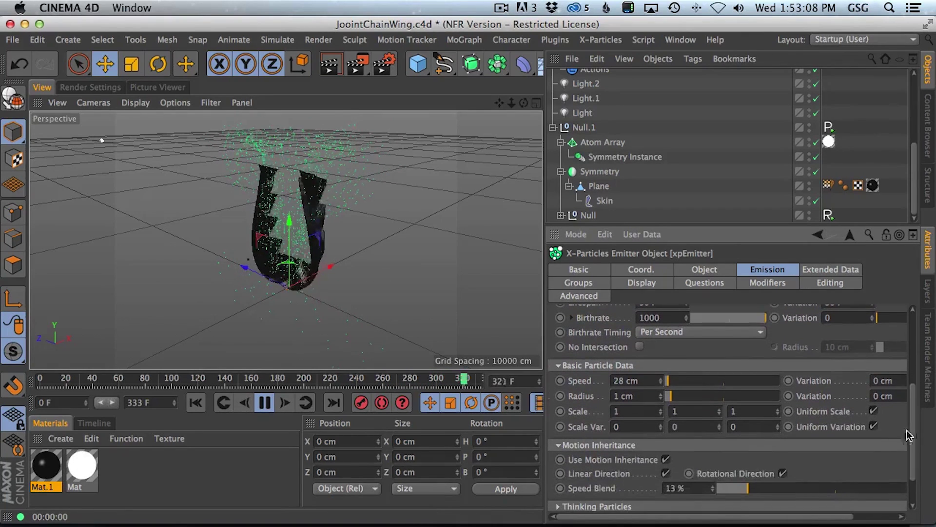
left_click_drag(895, 381, 804, 370)
type("28")
key("Return")
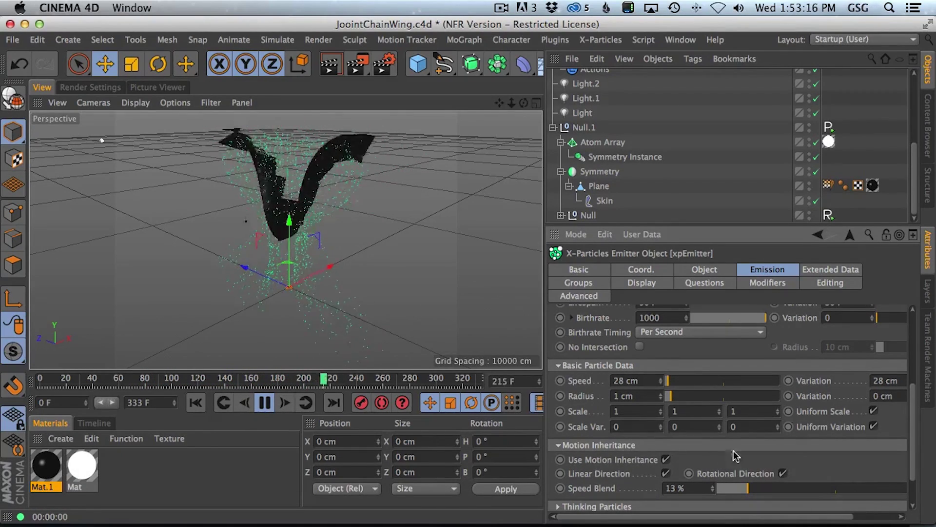
Step: Set the emitter's birthrate to 3000
scroll(904, 394, "up", 4)
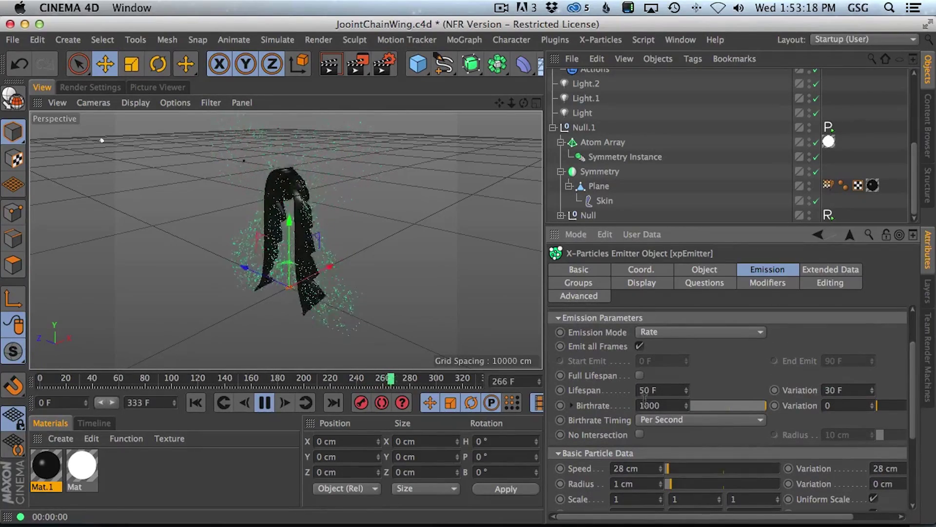
left_click_drag(658, 405, 592, 409)
type("3000")
key("Return")
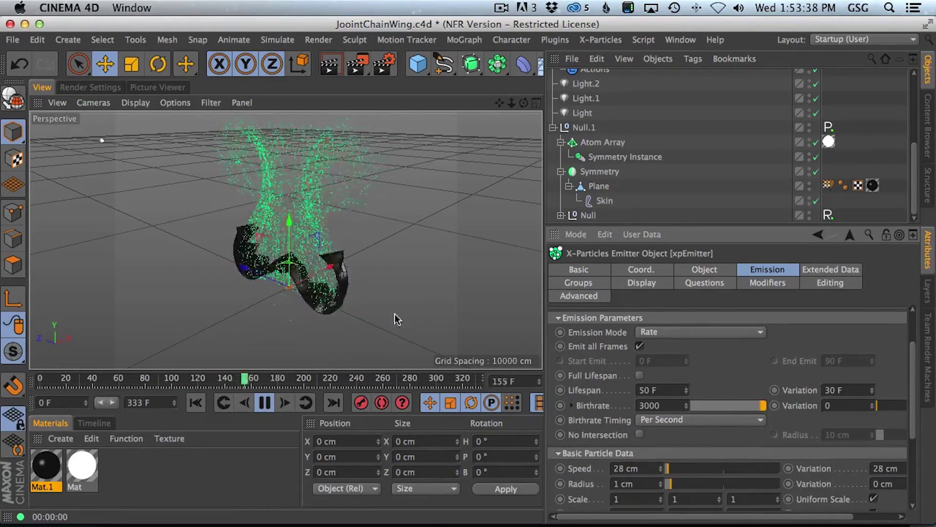
Step: Create a new standard material
left_click(60, 438)
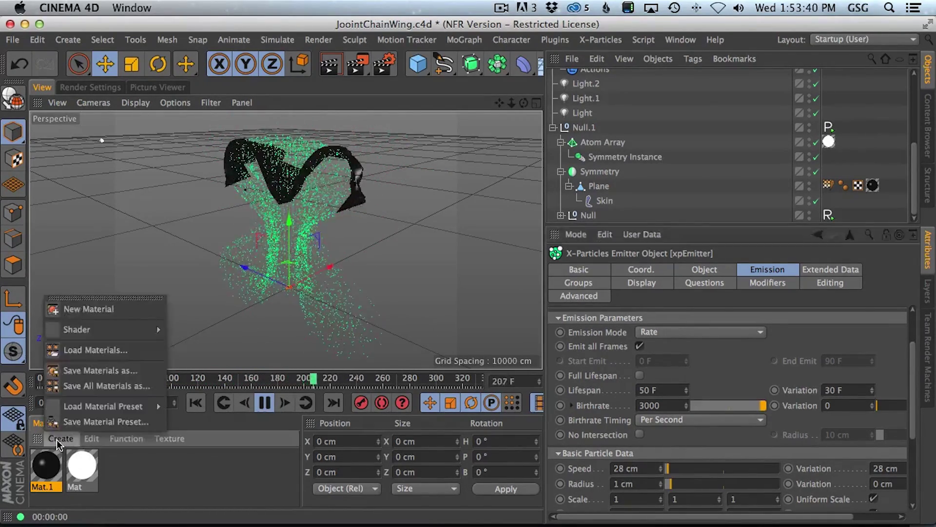
left_click(67, 309)
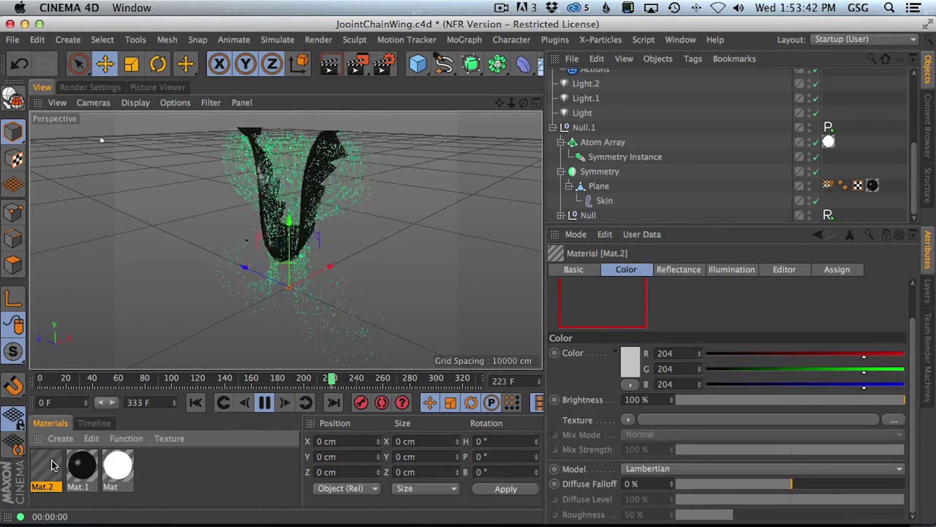
left_click(91, 438)
Step: Assign a new X-Particles Material to the xpEmitter and render the active view
left_click(63, 439)
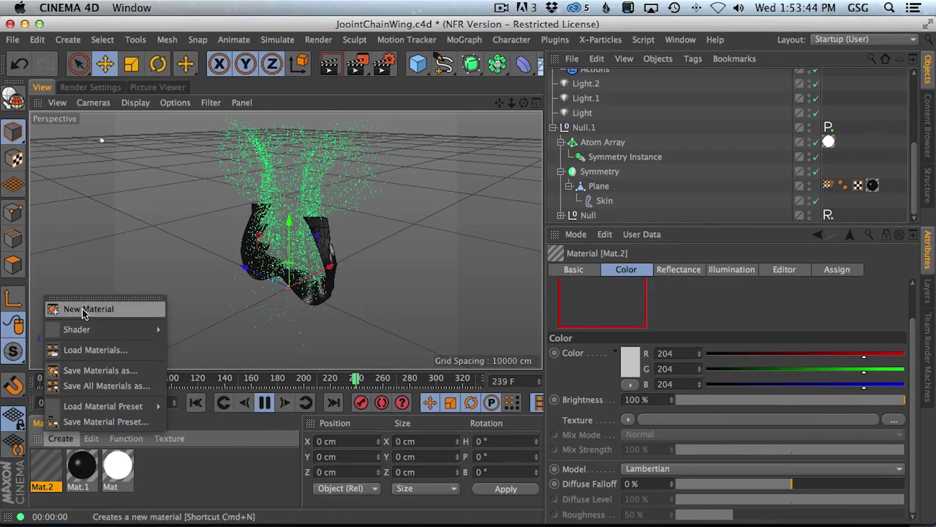
mouse_move(98, 329)
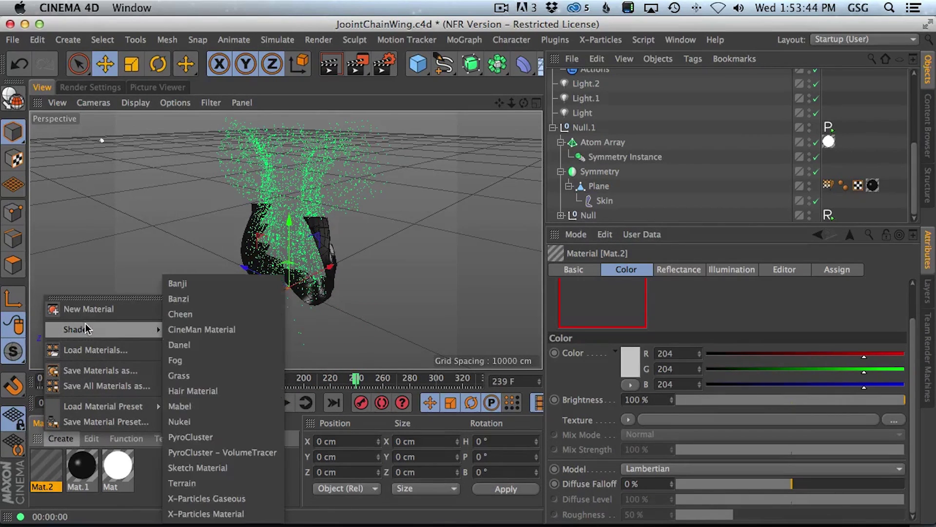
left_click(220, 513)
left_click_drag(47, 465, 603, 140)
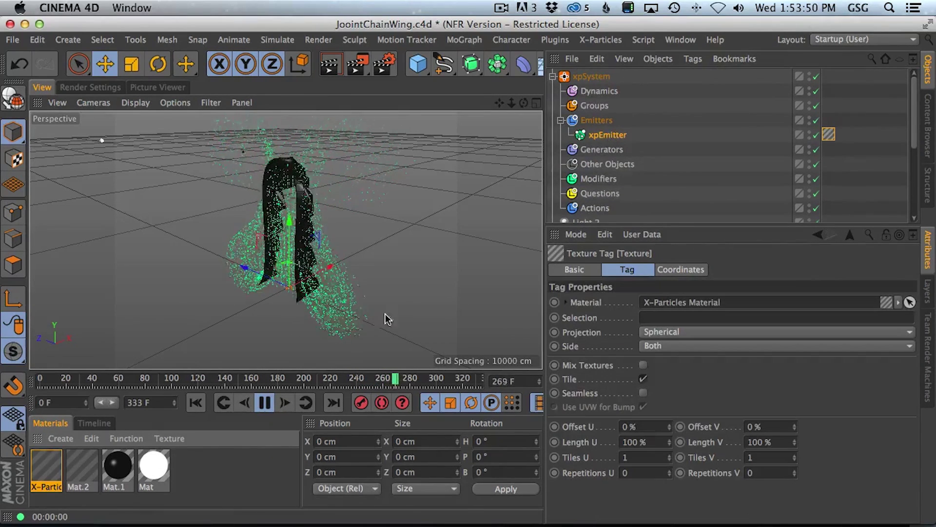
left_click(331, 64)
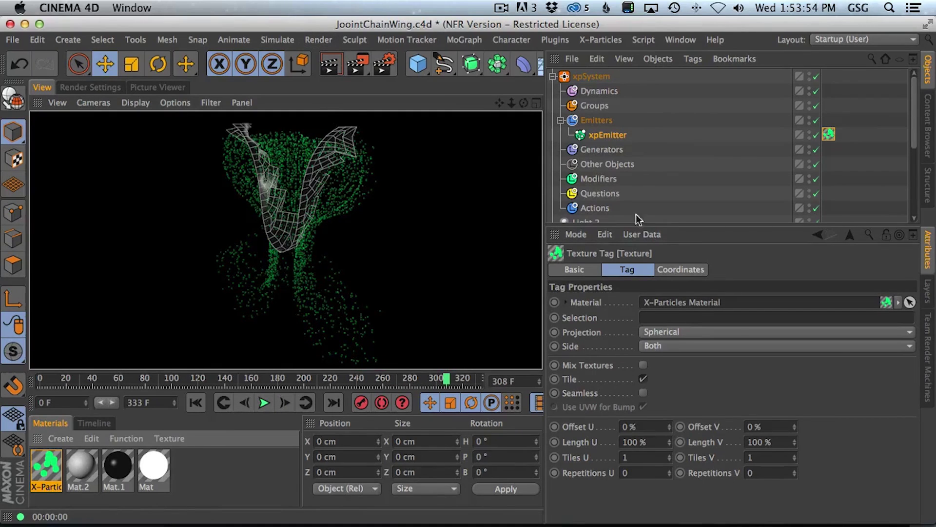
Step: Set the xpEmitter's birthrate to 10000, then replay the animation from the first frame and test-render the view
left_click(607, 135)
left_click(665, 466)
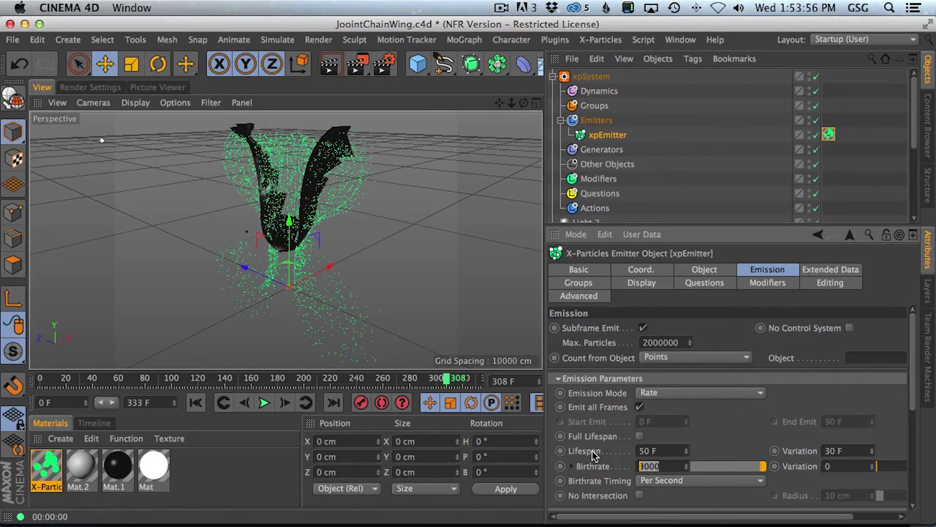
type("10000")
key("Return")
left_click(195, 402)
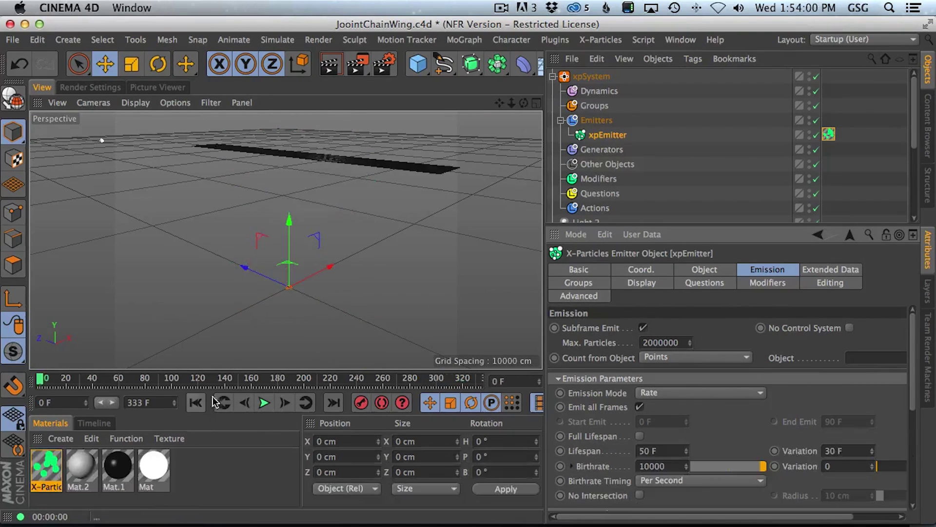
left_click(264, 402)
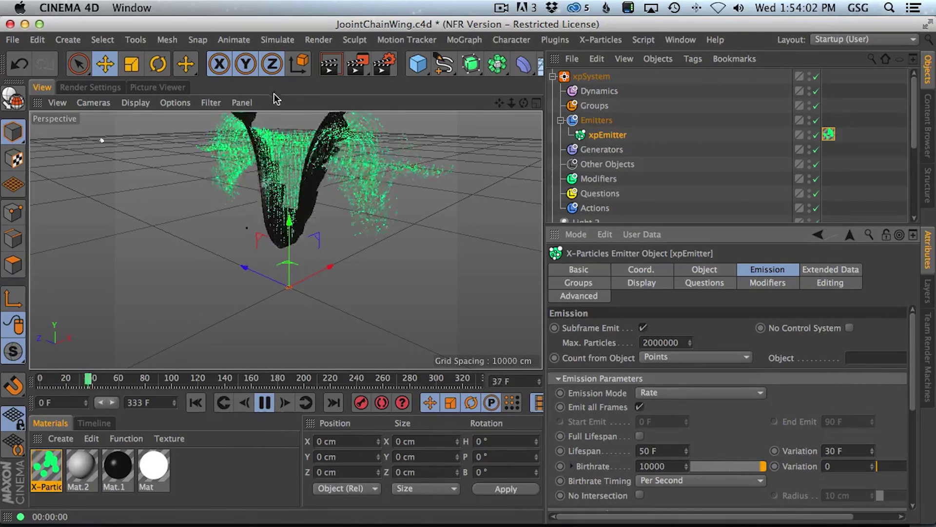
left_click(330, 67)
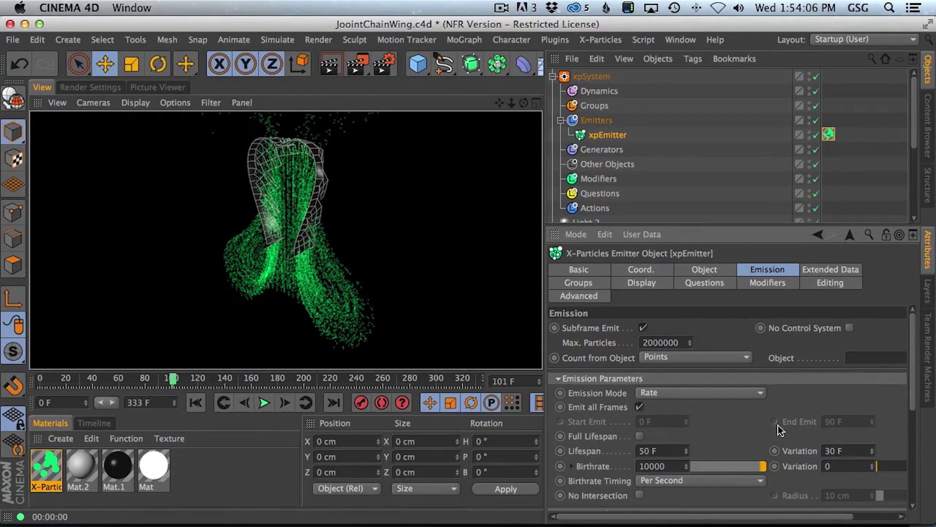
Step: Set the particle radius variation to 0.5 cm and test-render the view, including once after replaying from the start
scroll(590, 389, "down", 5)
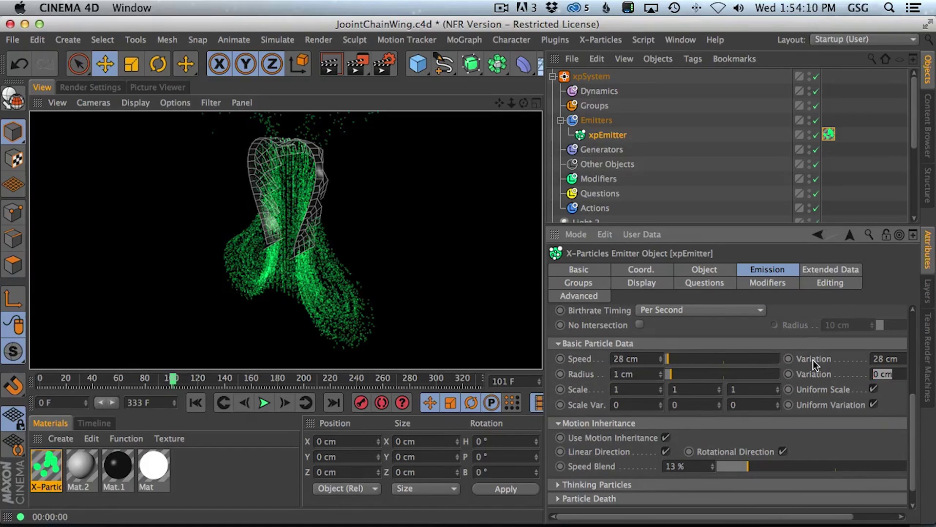
type("0.5")
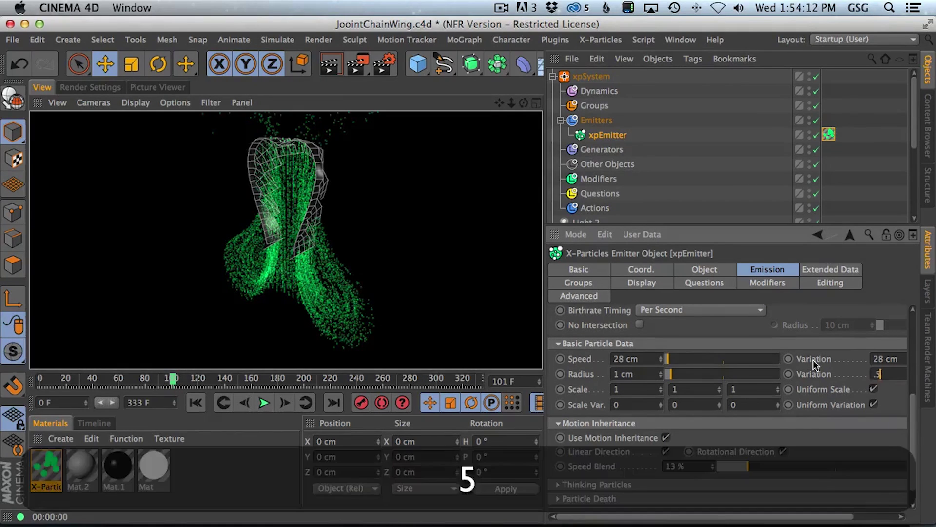
key("Return")
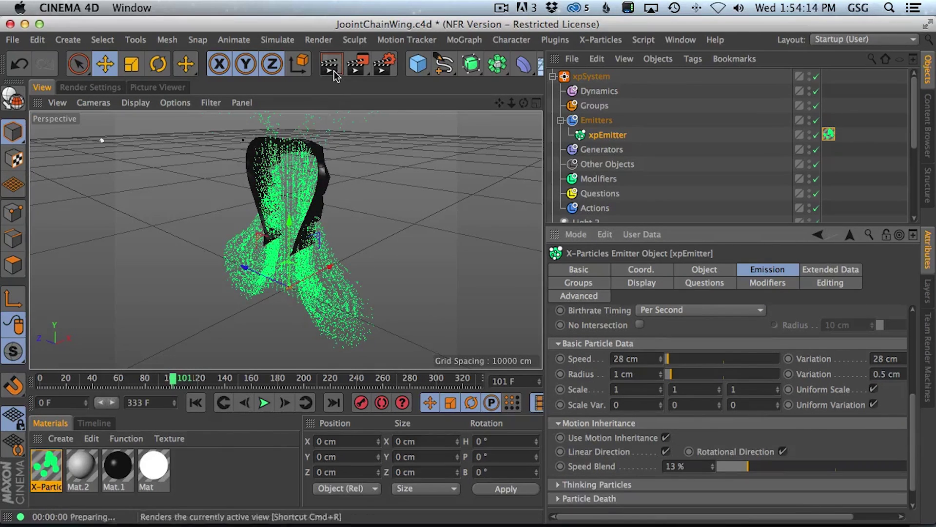
left_click(330, 67)
left_click(198, 404)
left_click(264, 402)
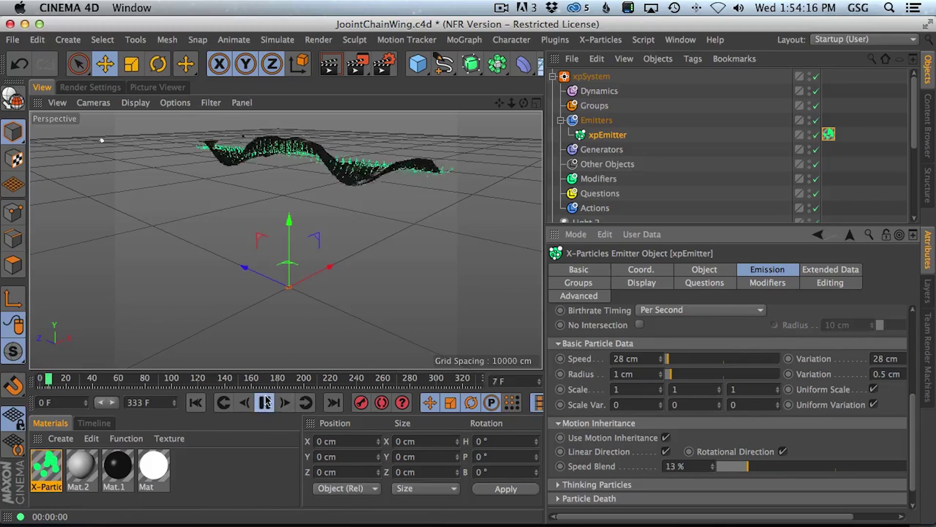
left_click(330, 66)
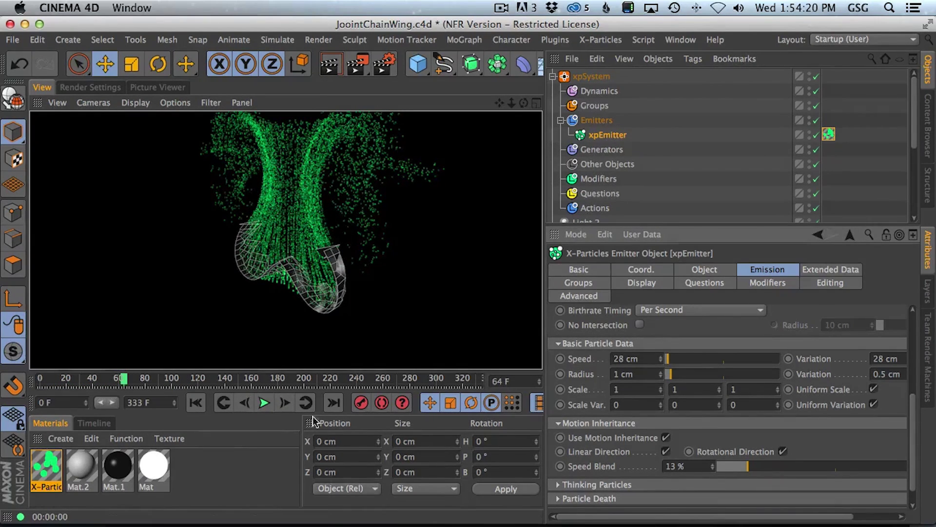
Step: Change the emitter's particle display color to a pinkish near-white, RGB 255, 247, 251
left_click(822, 271)
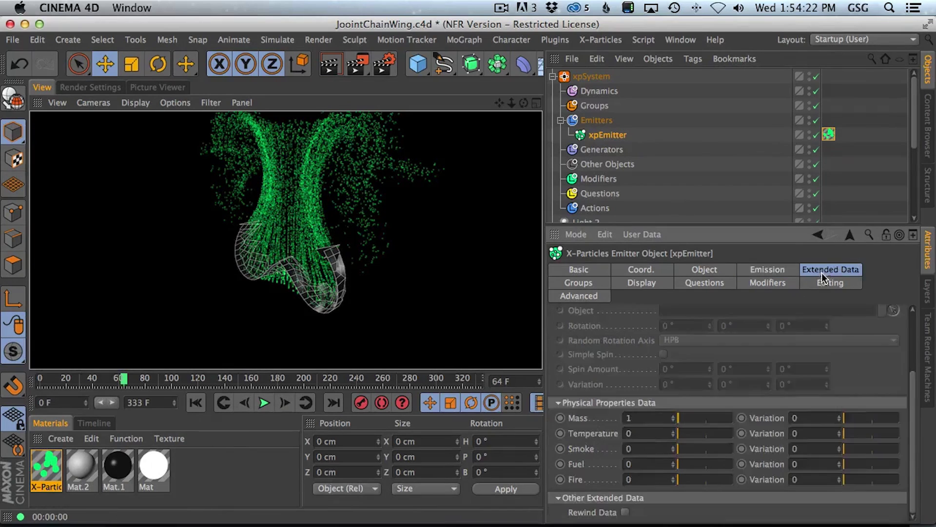
left_click(653, 284)
left_click(656, 469)
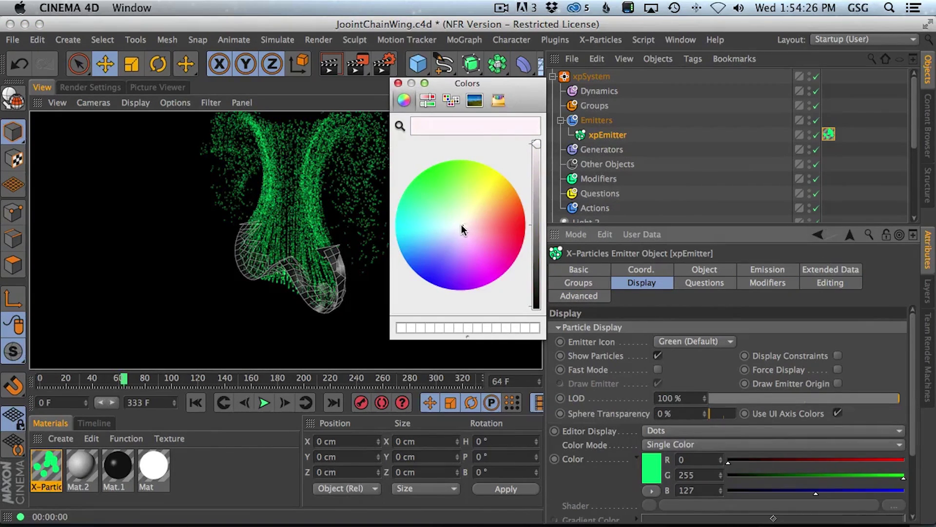
left_click(398, 83)
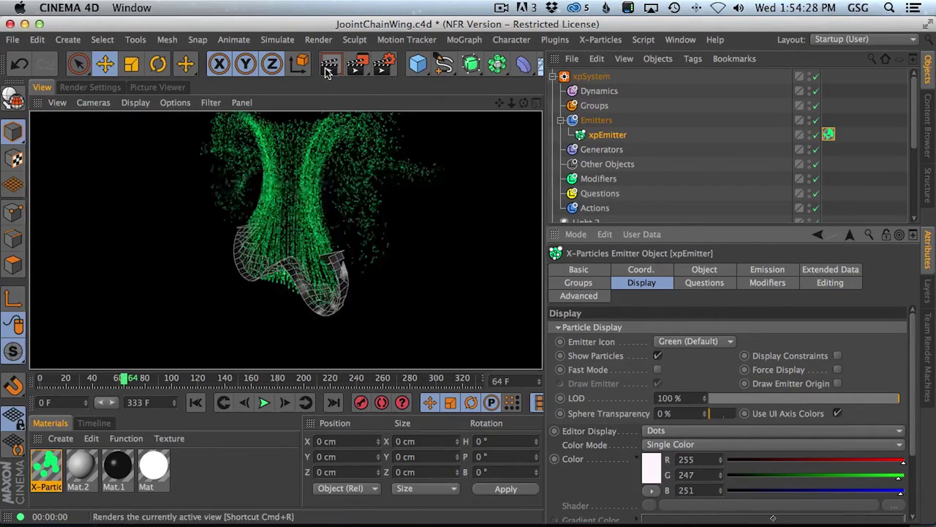
Step: Replay the animation from the first frame and test-render the view with the near-white particle color
left_click(195, 402)
left_click(264, 402)
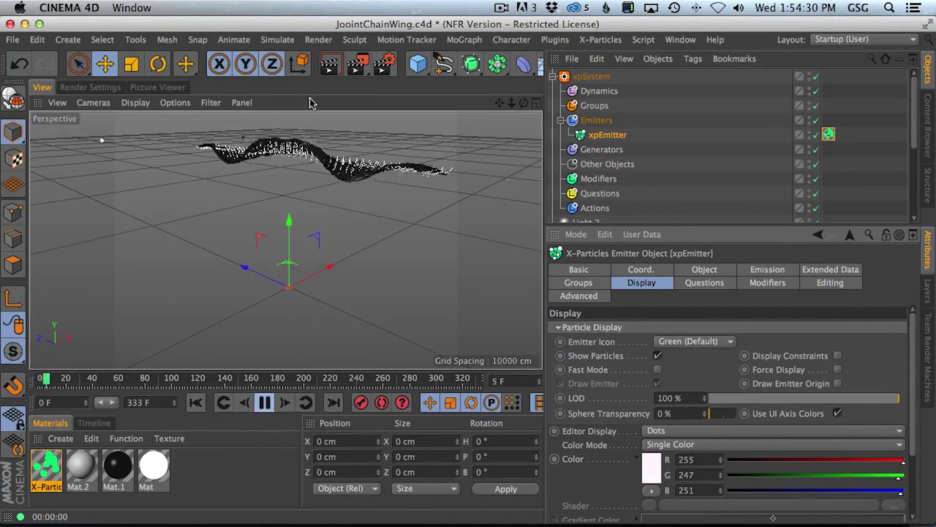
left_click(327, 71)
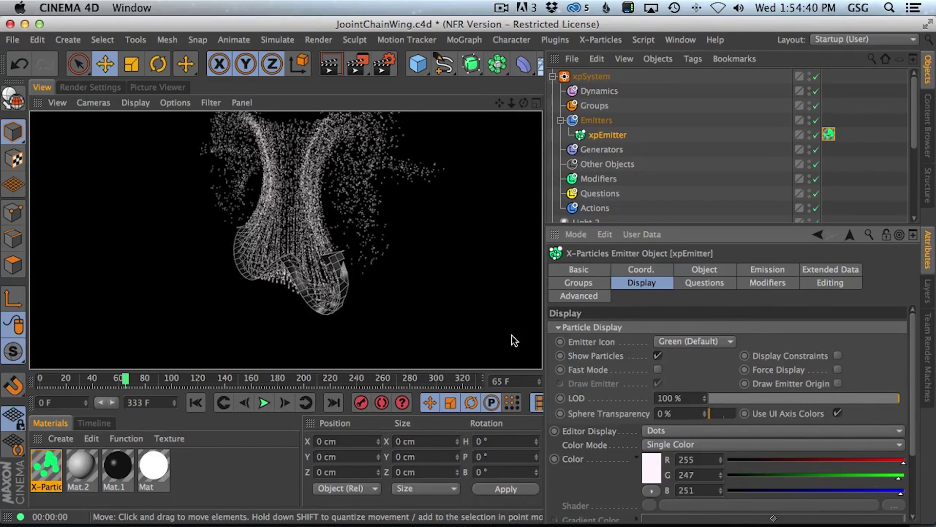
left_click(591, 76)
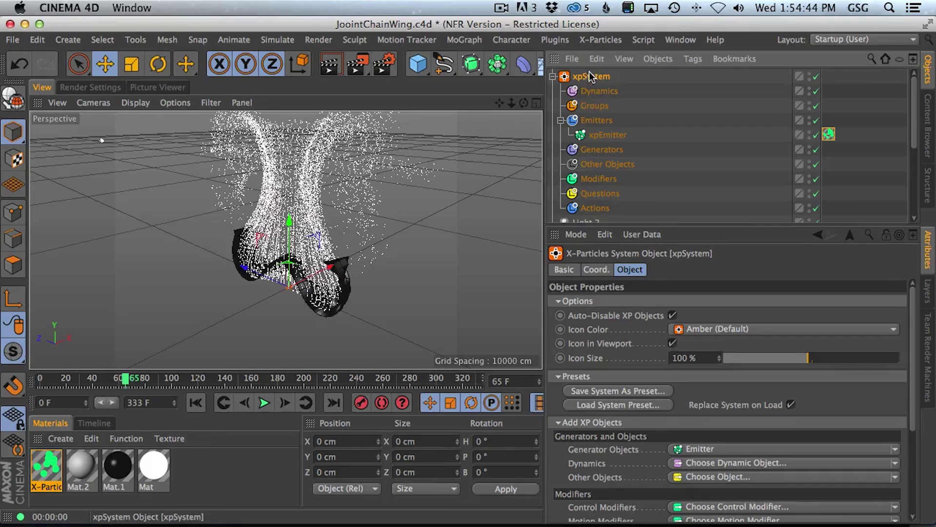
Step: Enable the Age modifier for the X-Particles Material's size, then replay the animation from the first frame and test-render the view
double_click(49, 468)
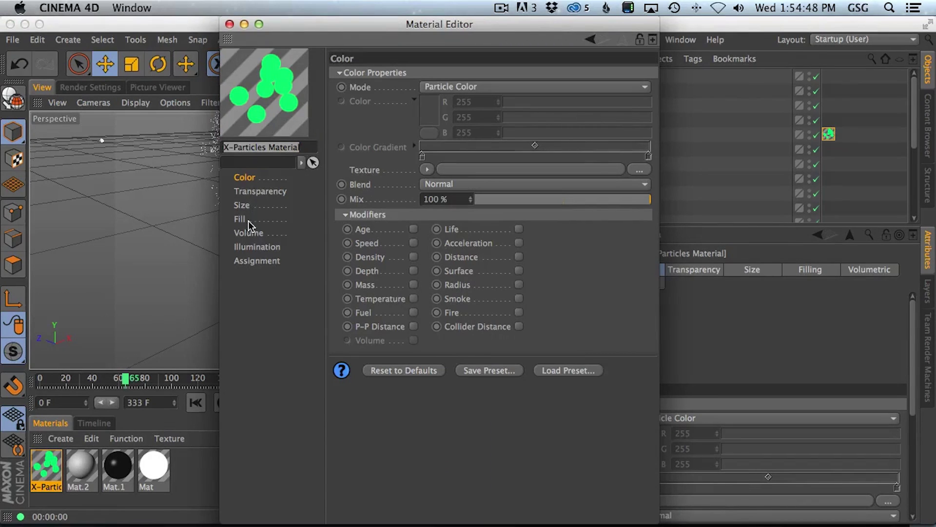
left_click(242, 205)
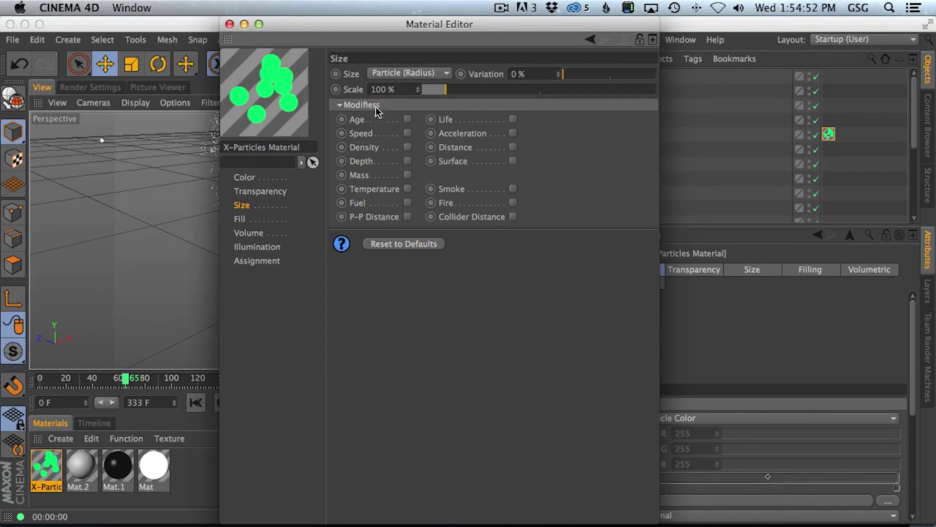
left_click(408, 119)
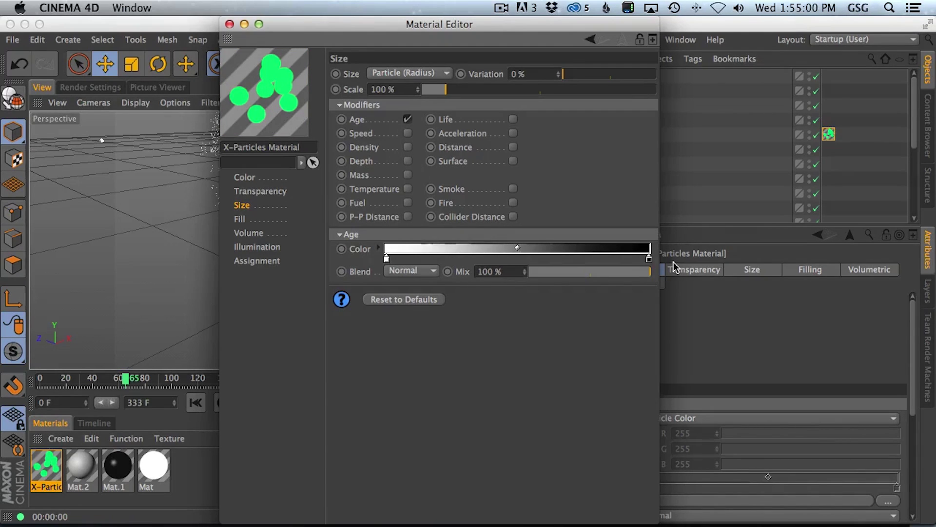
left_click_drag(399, 24, 700, 78)
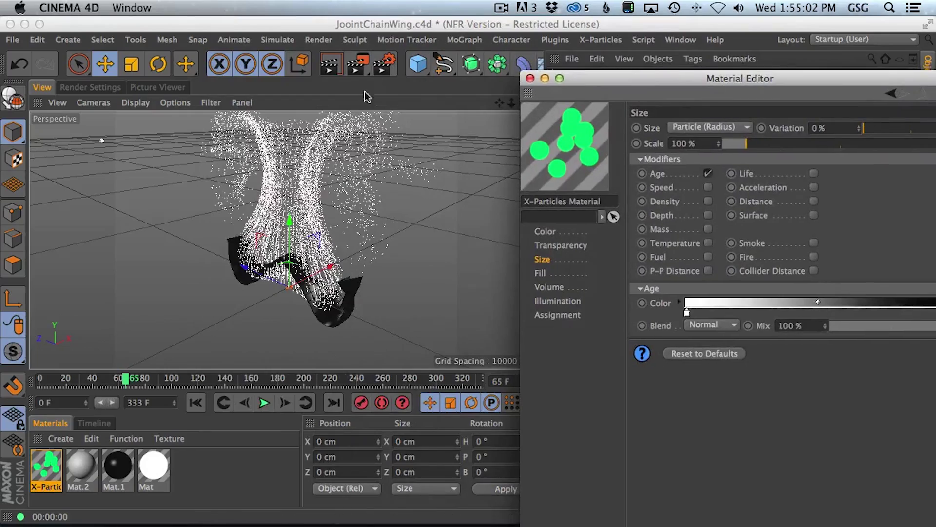
left_click(195, 402)
left_click(264, 403)
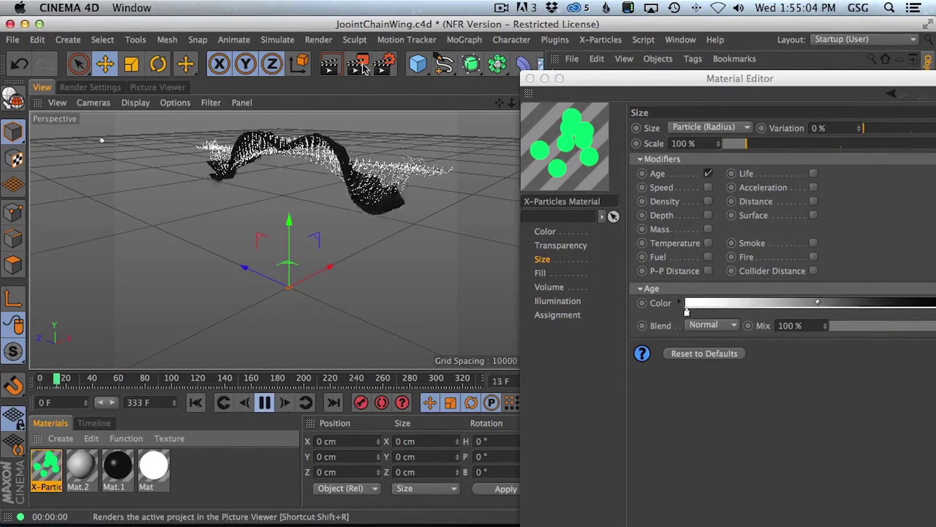
left_click(330, 71)
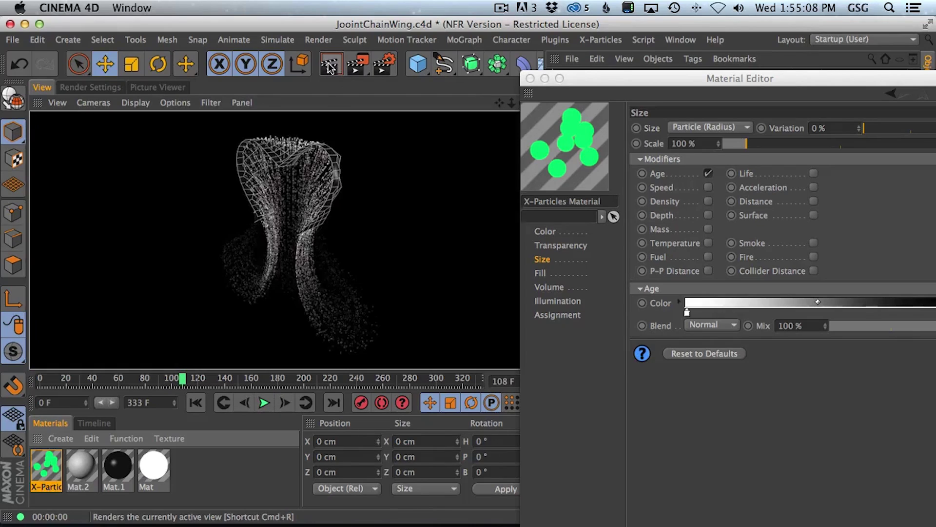
Step: Widen the white section of the material's Age size gradient by shifting its white knot toward black, fine-tuning it between test renders
left_click_drag(623, 81, 508, 39)
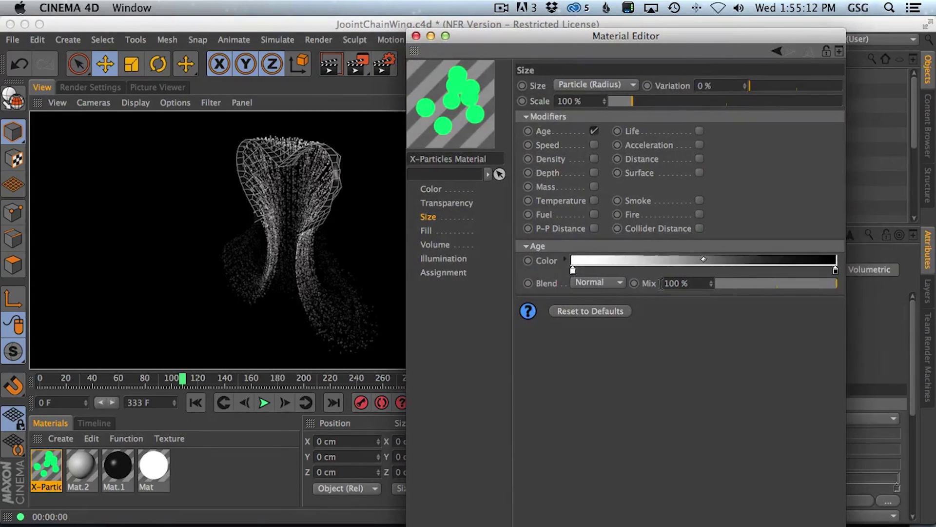
left_click_drag(572, 270, 769, 271)
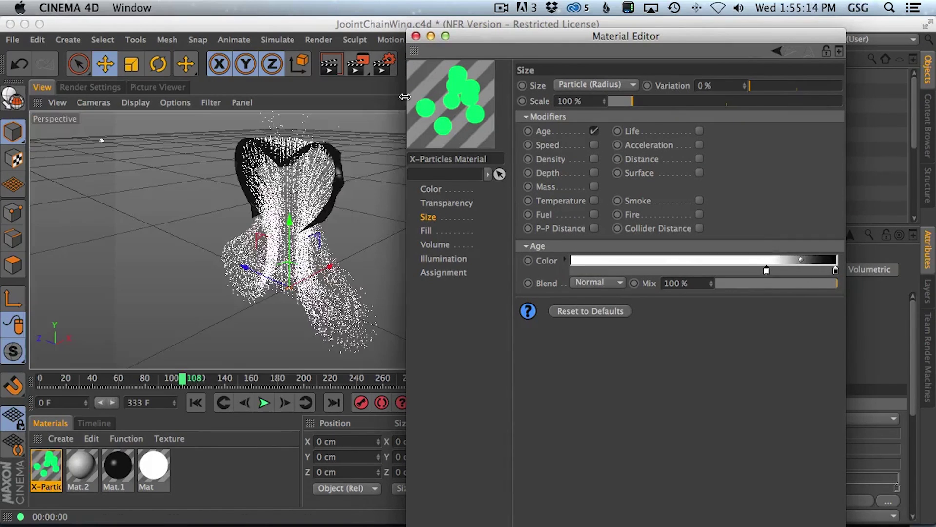
left_click(329, 64)
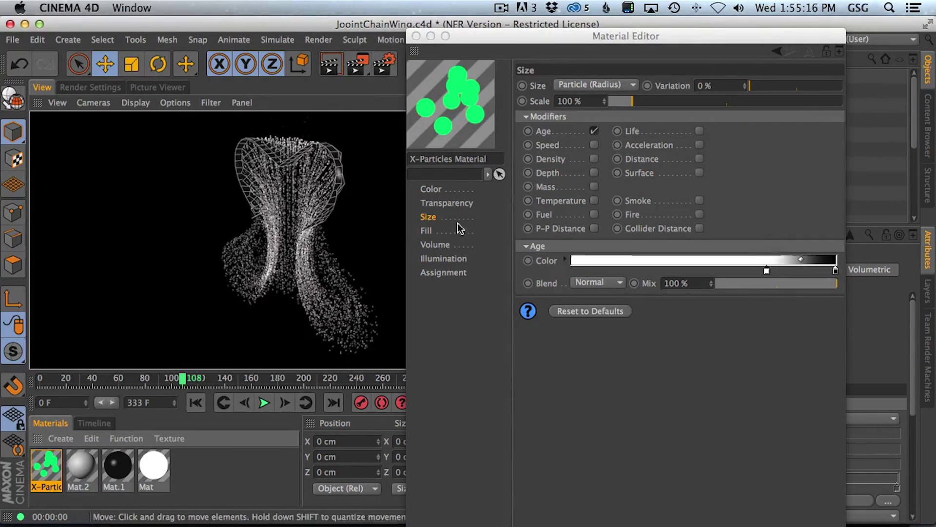
left_click_drag(767, 270, 740, 270)
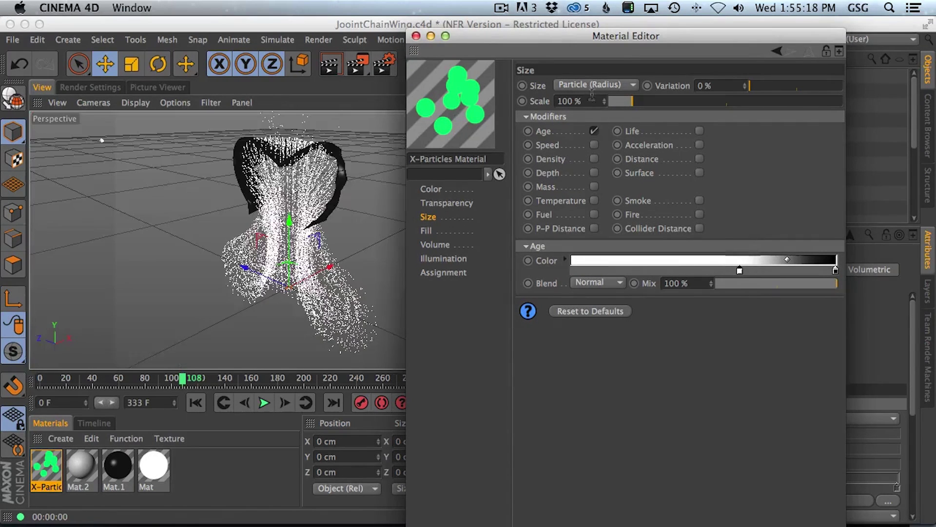
left_click_drag(740, 271, 653, 271)
left_click(330, 67)
Step: Add a Turbulence motion modifier to the xpSystem
left_click_drag(470, 45, 576, 396)
left_click(593, 76)
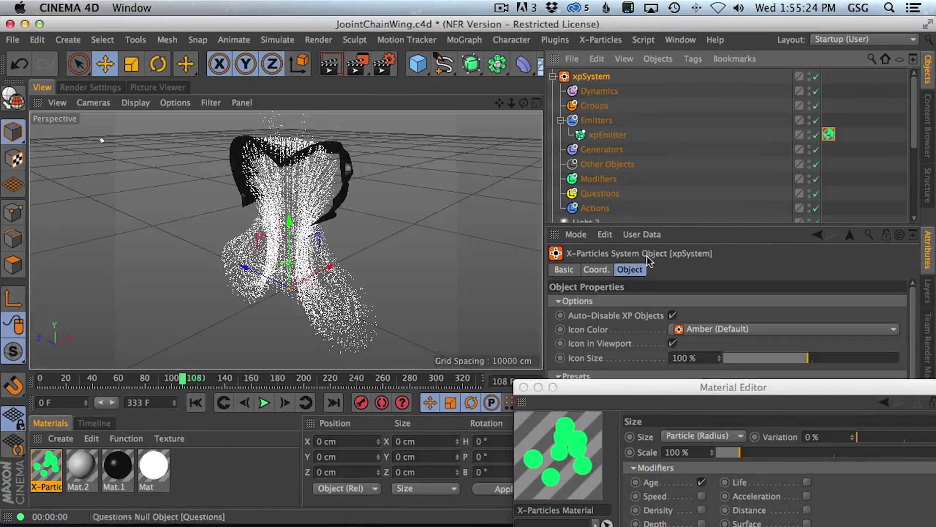
left_click(669, 376)
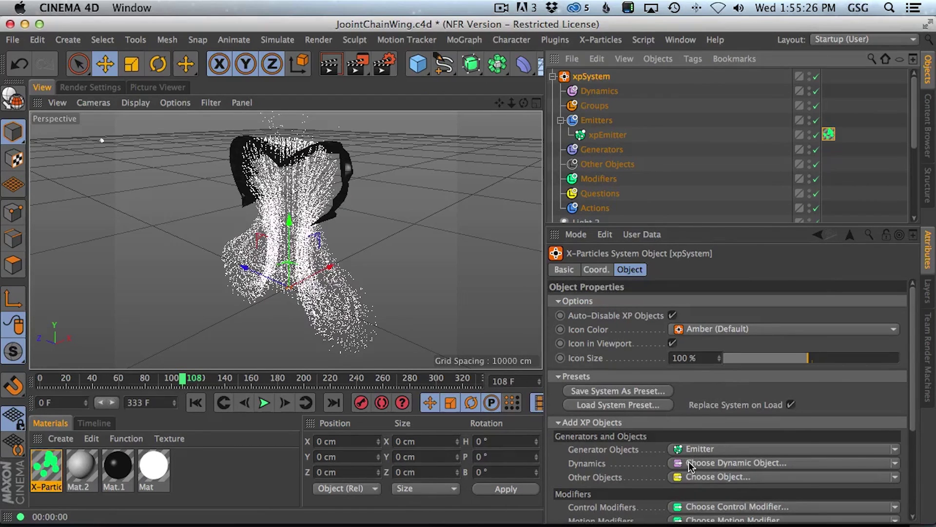
left_click_drag(915, 371, 911, 436)
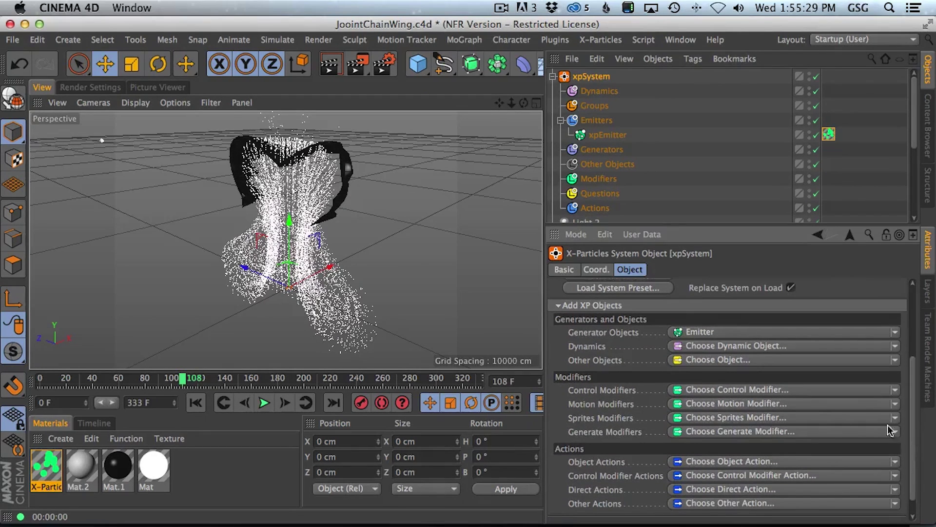
left_click(701, 392)
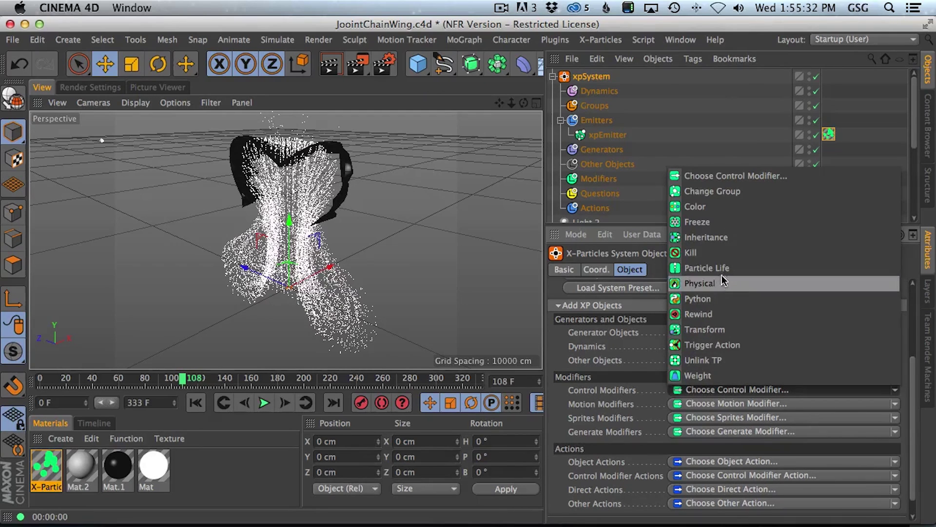
left_click(618, 373)
left_click(693, 401)
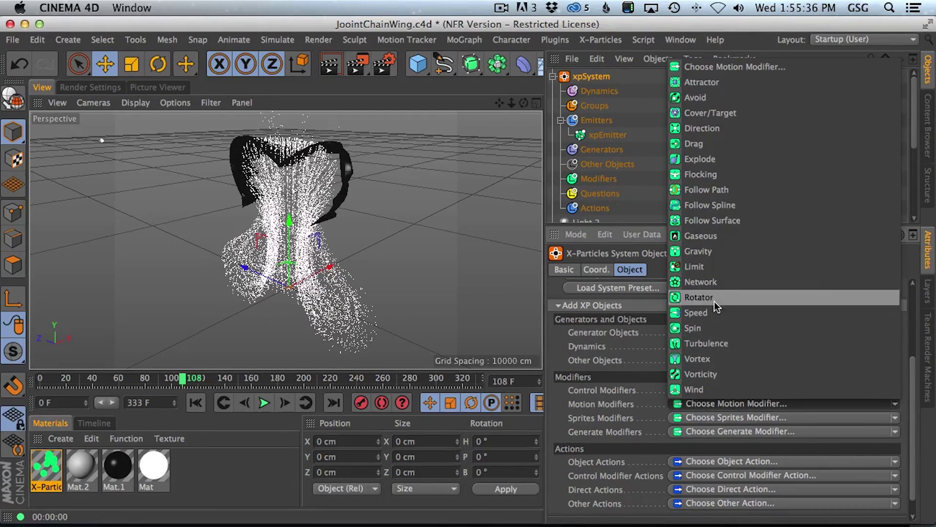
left_click(717, 343)
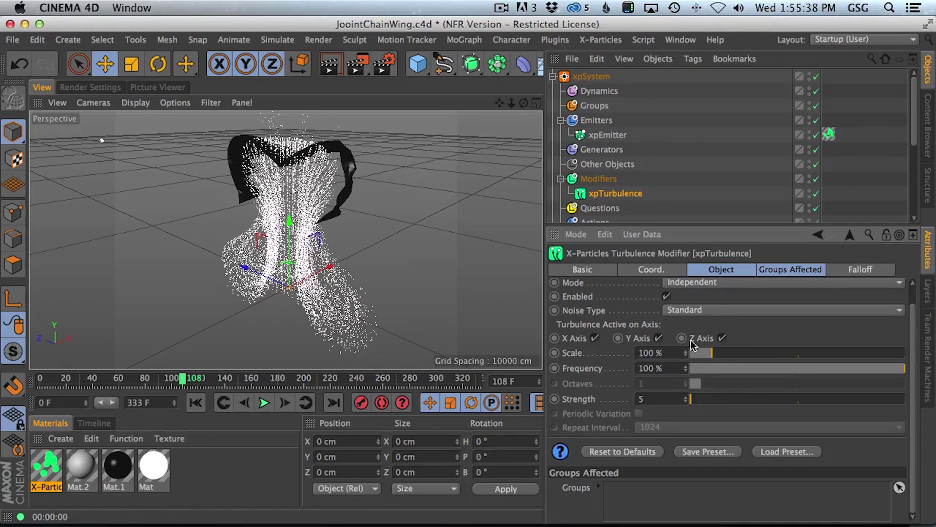
Step: Set the xpTurbulence noise type to Curl and replay the animation from the first frame
scroll(913, 351, "up", 2)
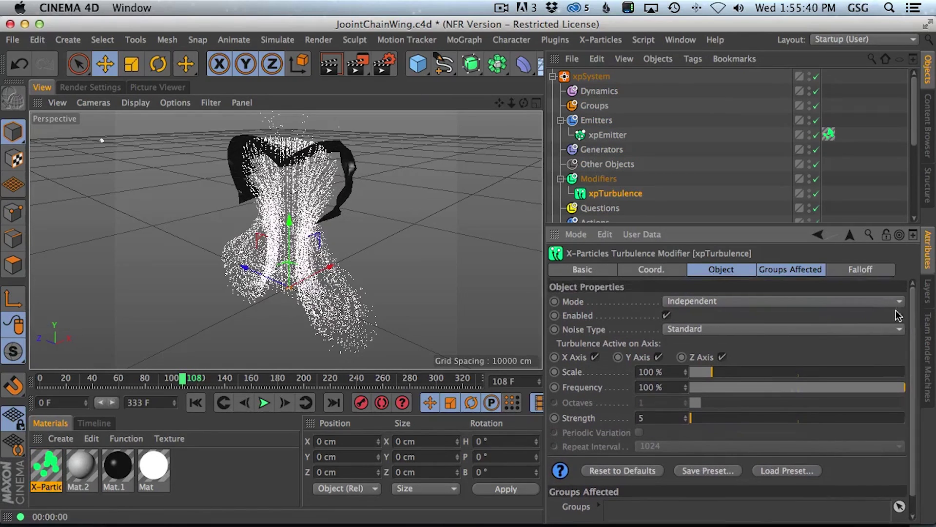
left_click(693, 330)
left_click(689, 372)
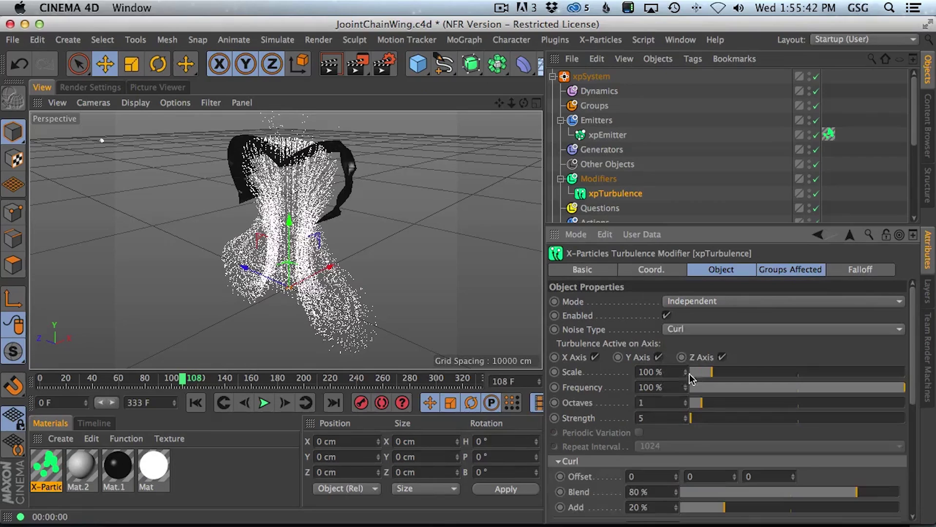
left_click(195, 402)
left_click(264, 403)
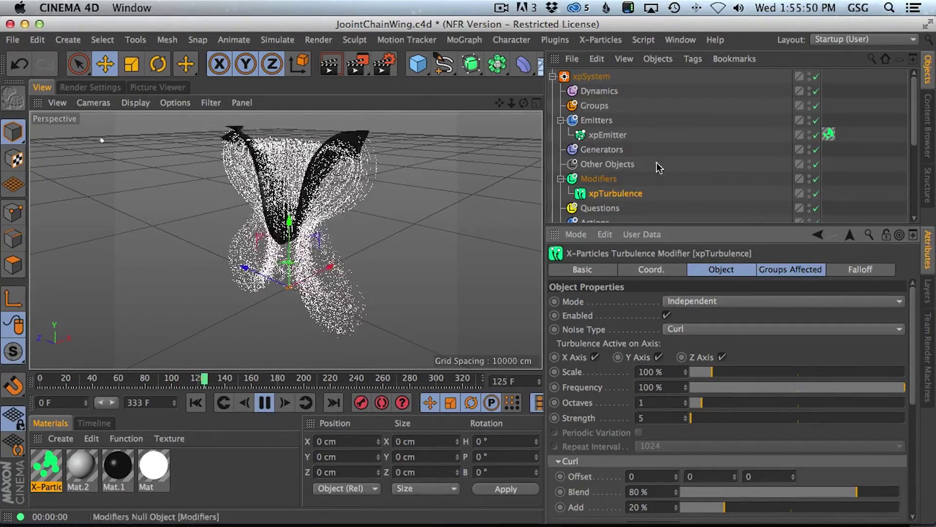
Step: Switch the xpTurbulence noise type to Turbulence, with strength 49 and scale 471% during playback
left_click(715, 330)
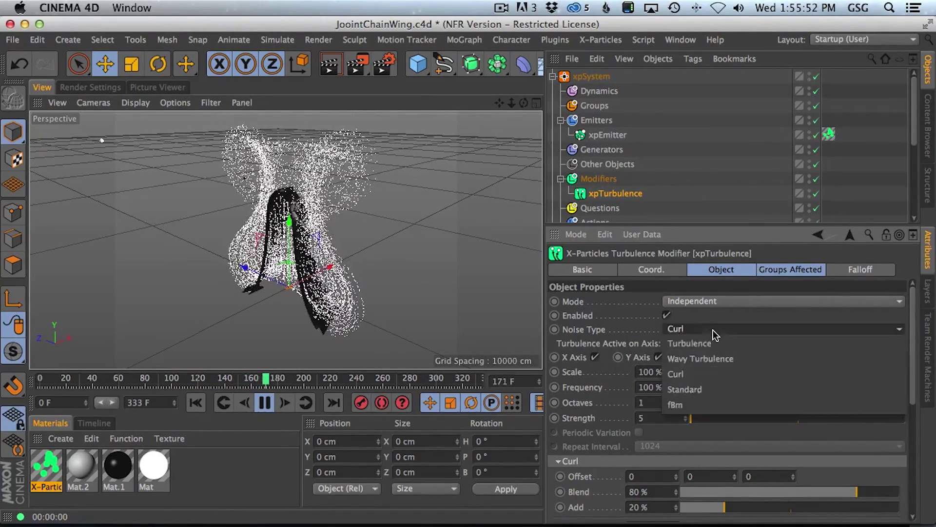
left_click(720, 344)
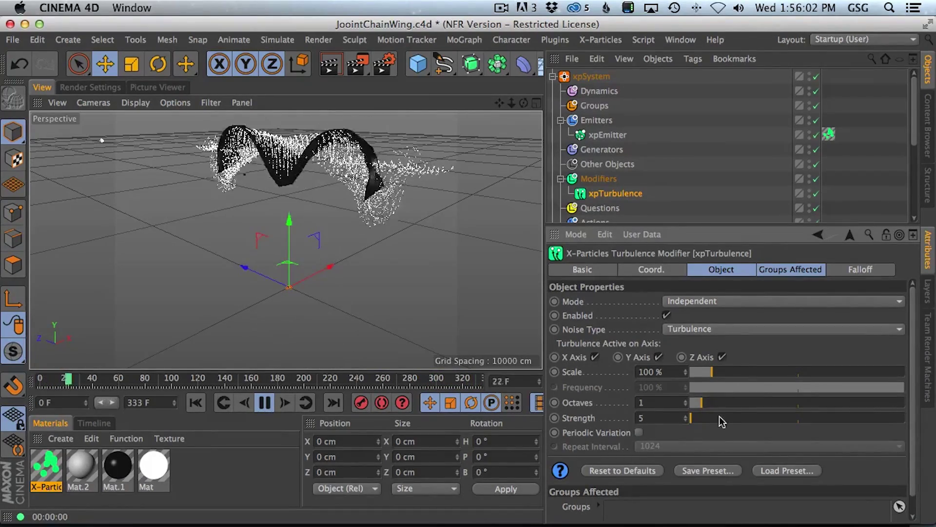
left_click(700, 418)
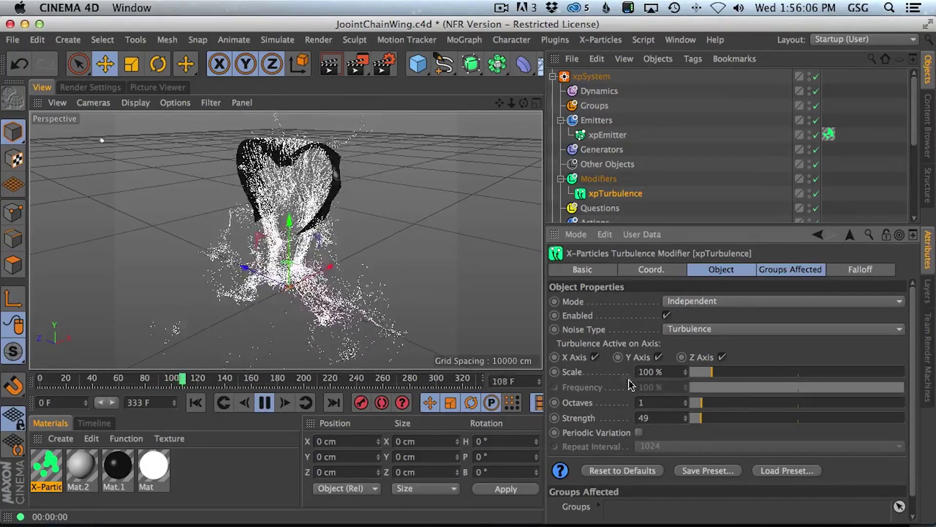
left_click_drag(716, 374, 798, 376)
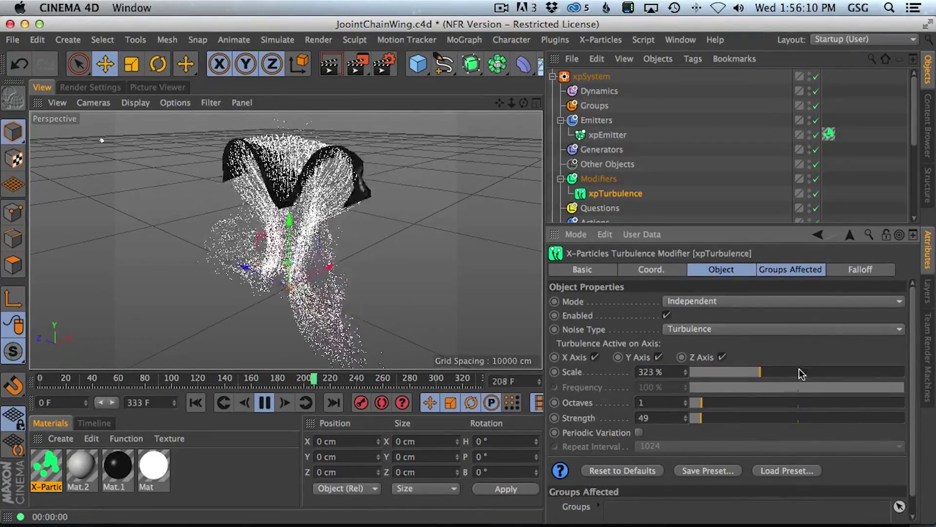
left_click(792, 371)
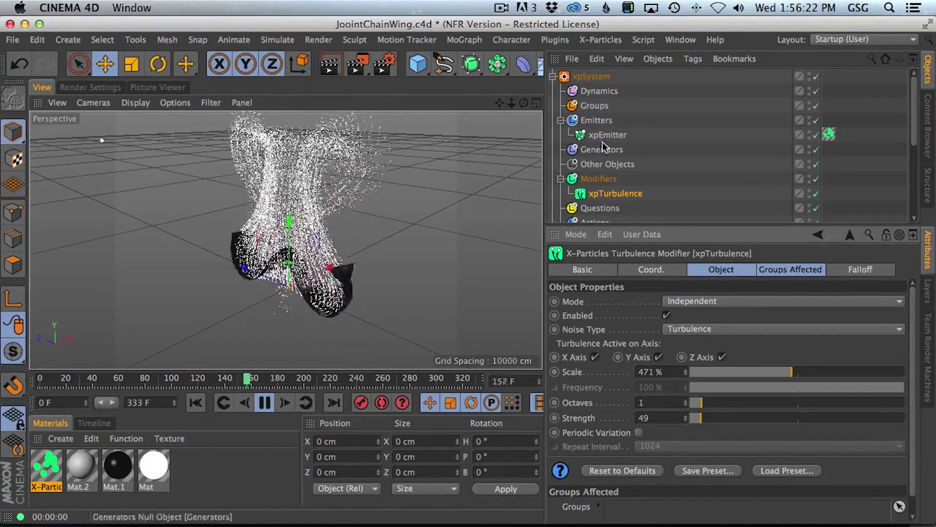
Step: Add a Gravity motion modifier to the xpSystem and rewind the animation to the first frame
left_click(595, 78)
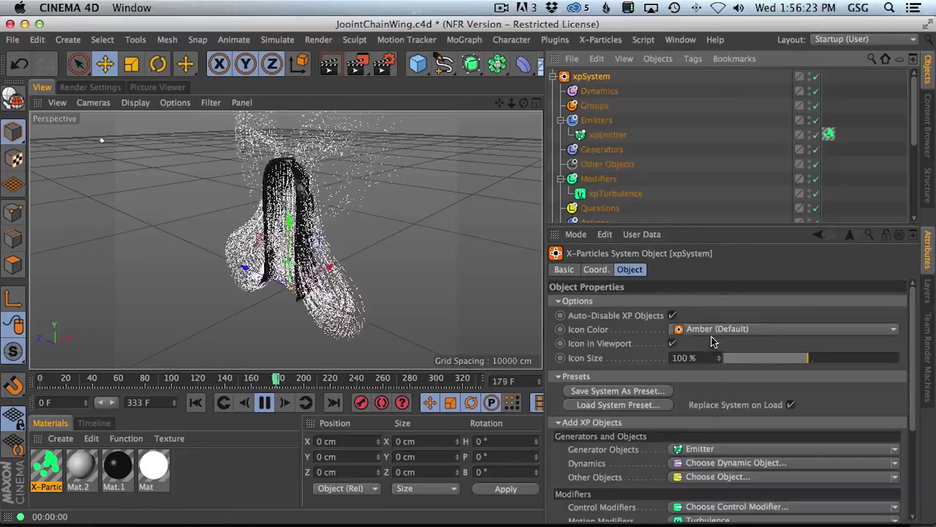
left_click(709, 518)
left_click(726, 369)
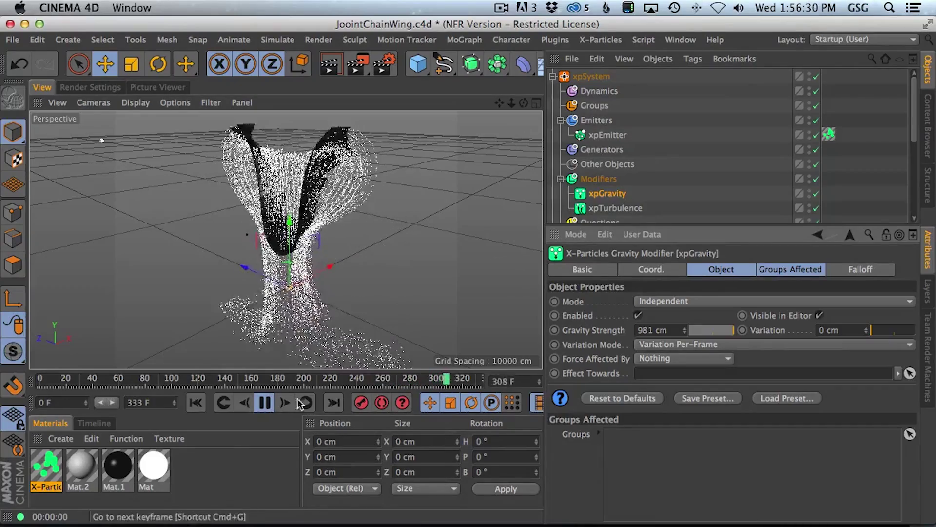
left_click(268, 403)
left_click(196, 402)
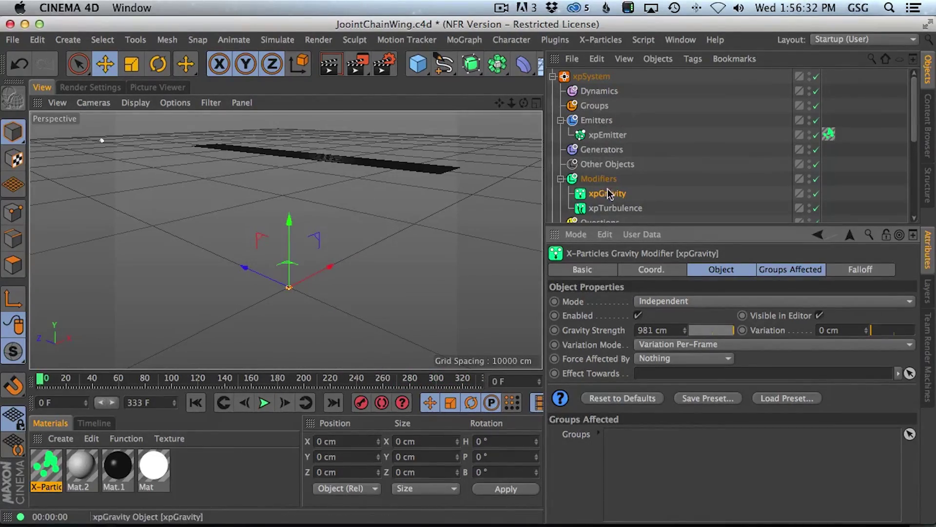
Step: Raise the xpEmitter's particle emission speed to 469 cm while the animation plays
left_click(598, 77)
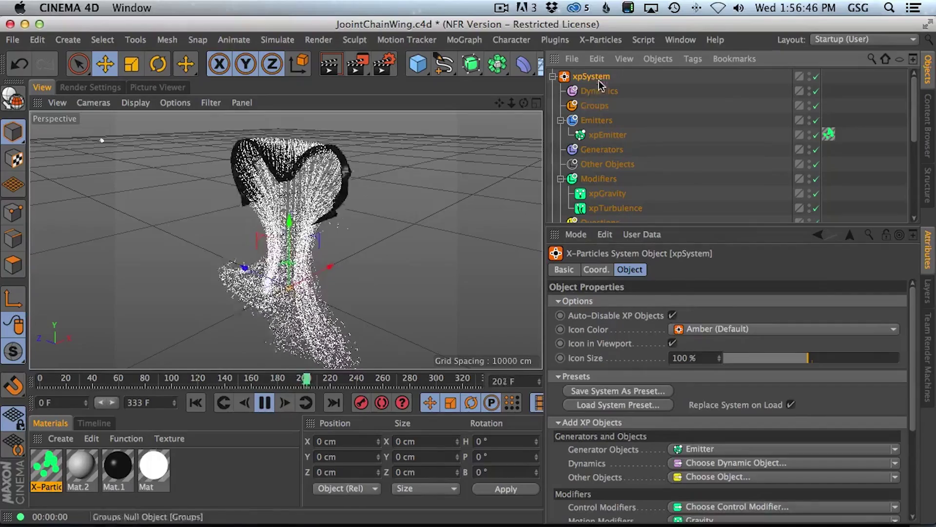
left_click(605, 136)
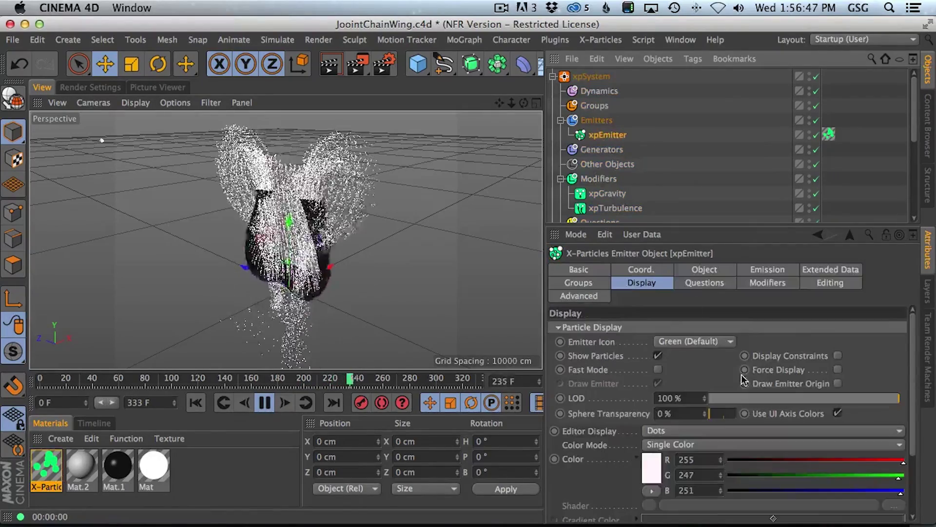
left_click(704, 269)
left_click(768, 269)
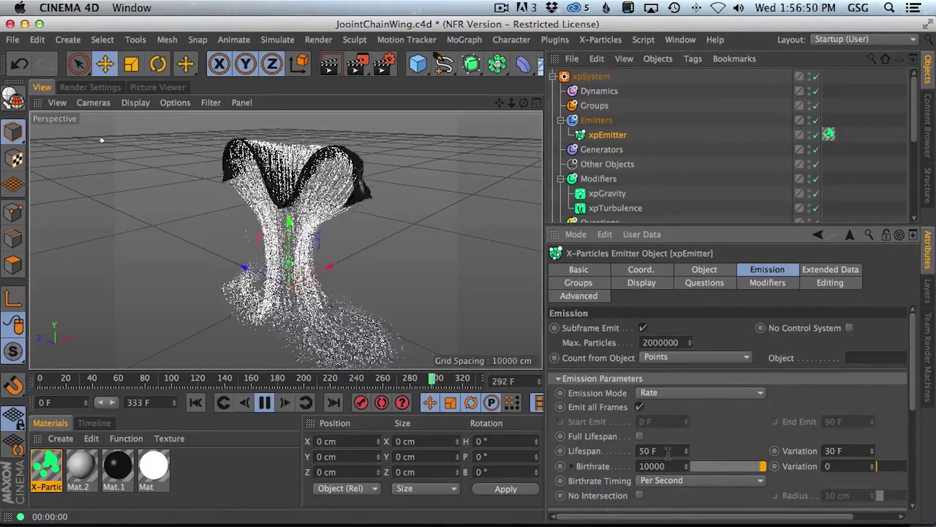
left_click_drag(910, 356, 907, 439)
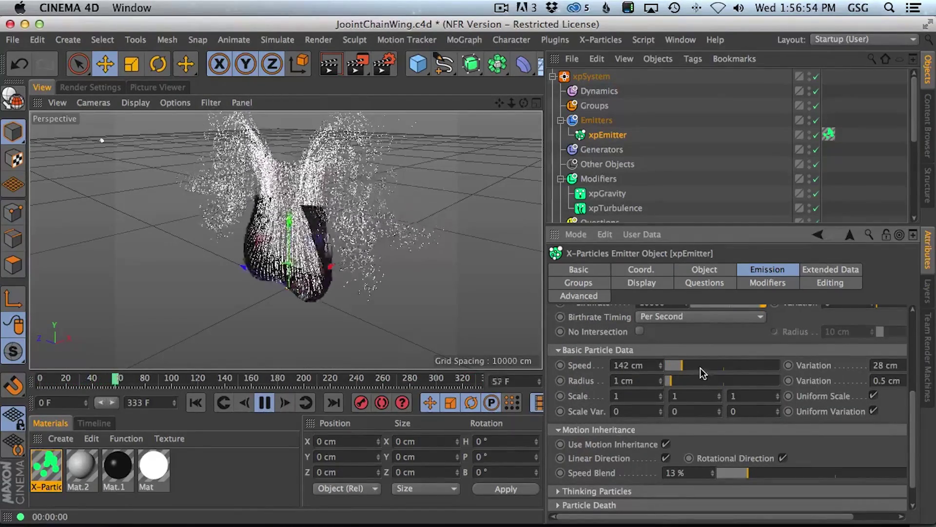
left_click_drag(700, 369, 709, 367)
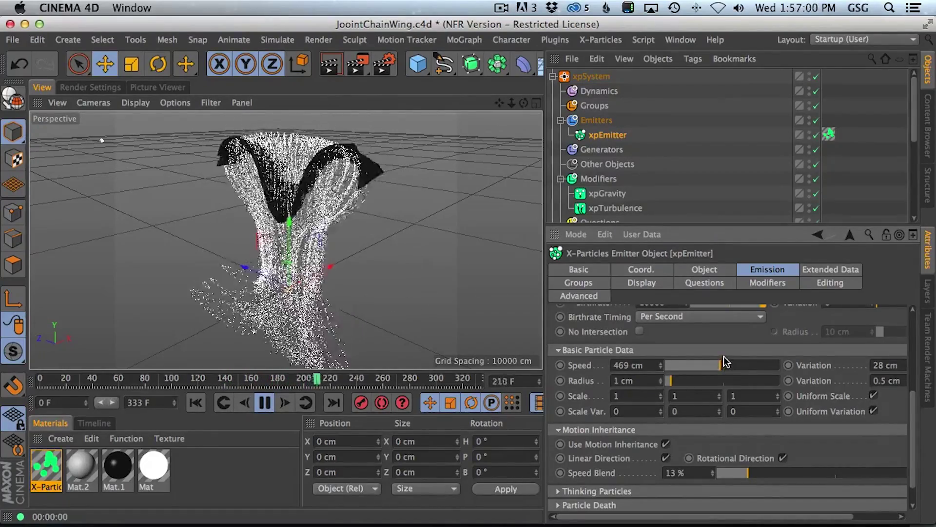
Step: Lower the xpEmitter's particle emission speed to 79 cm during playback and render the view
left_click_drag(723, 365, 673, 367)
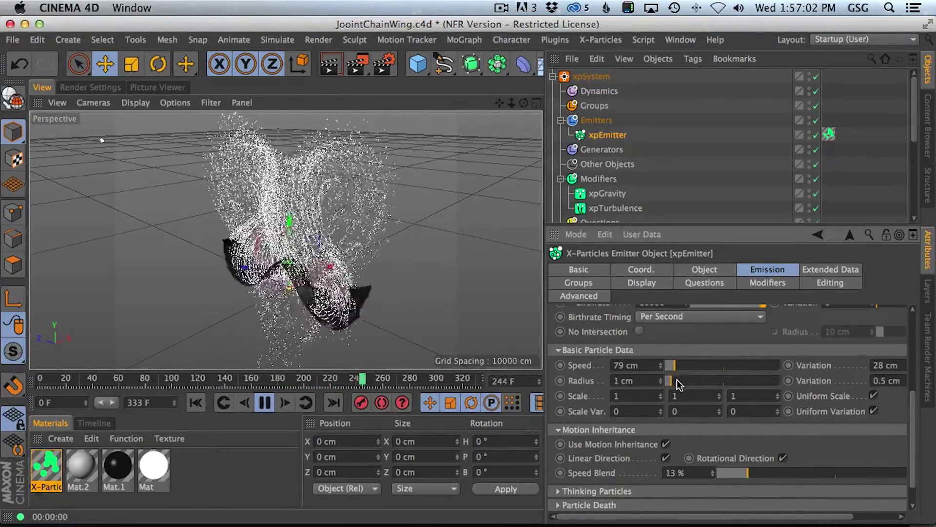
left_click(331, 68)
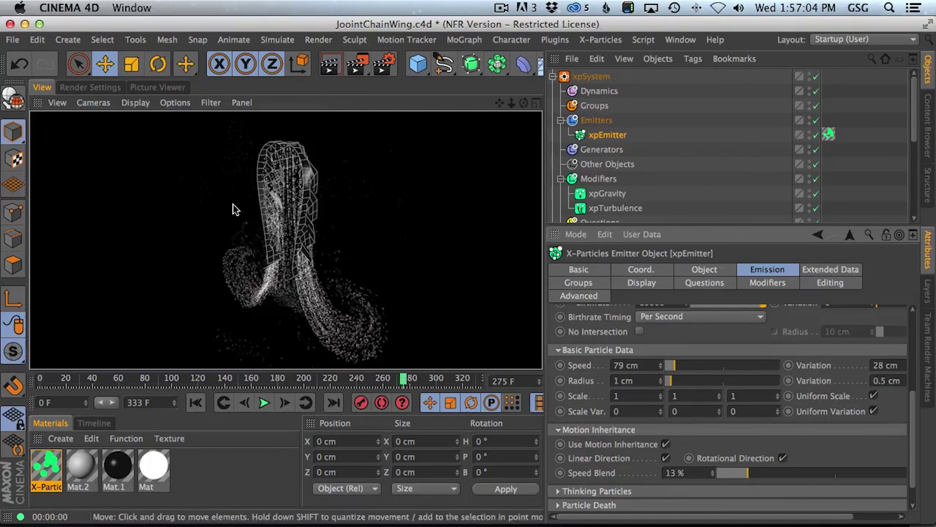
Step: Set the X-Particles Material's color mode to Single Color, enable its Age modifier, and make the Age gradient's start color near-white
double_click(47, 467)
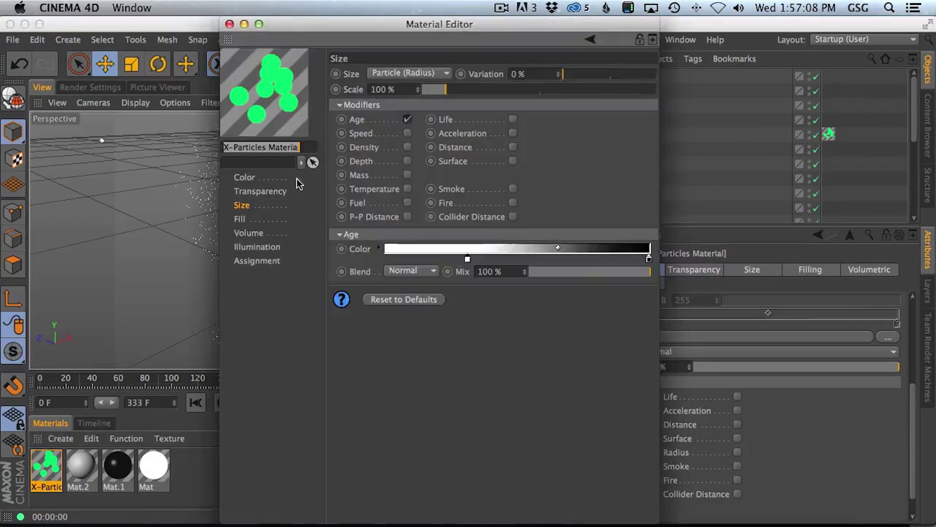
left_click(457, 84)
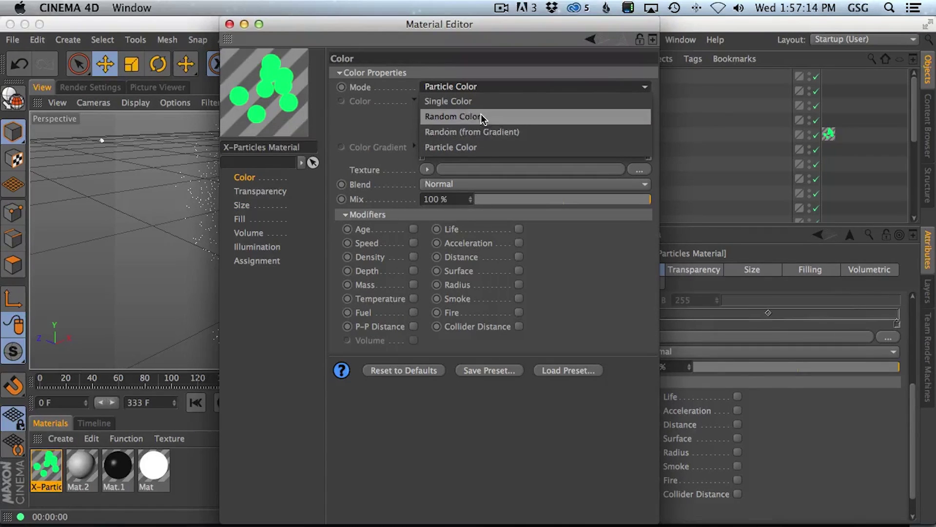
left_click(478, 99)
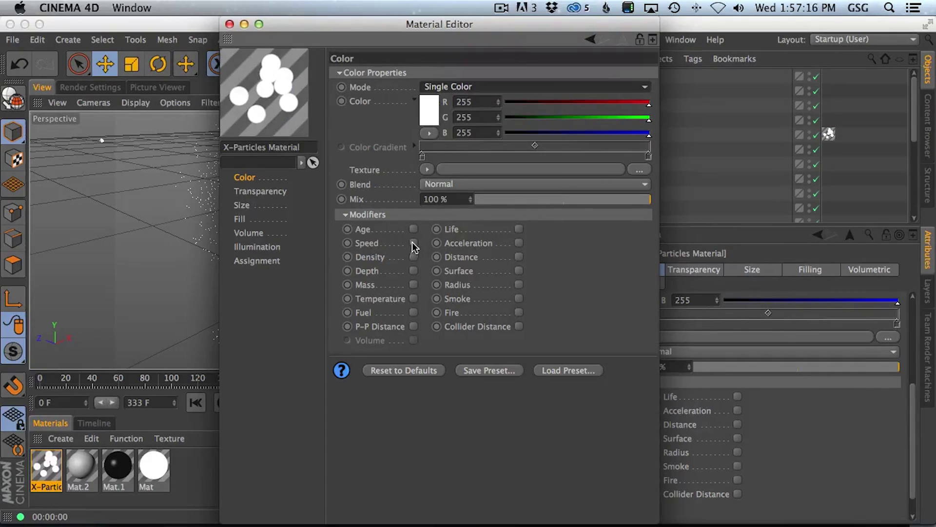
left_click(414, 228)
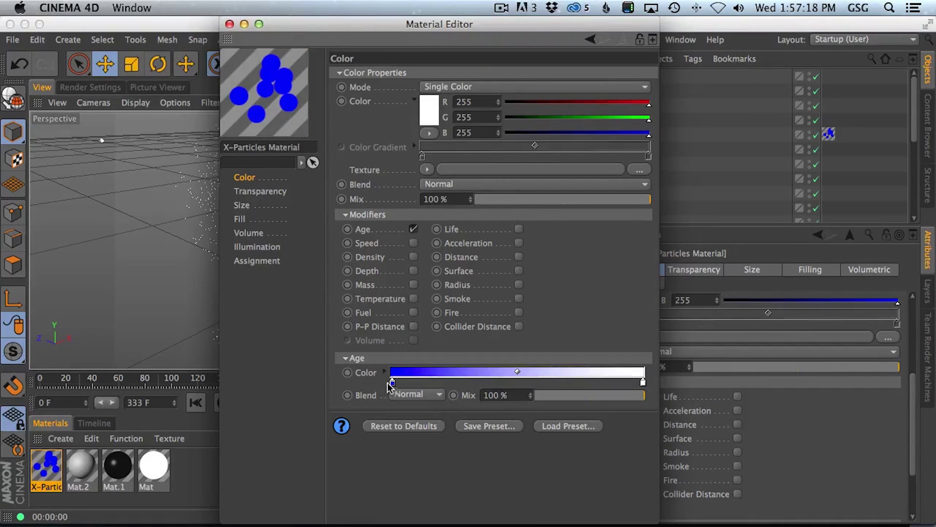
double_click(392, 381)
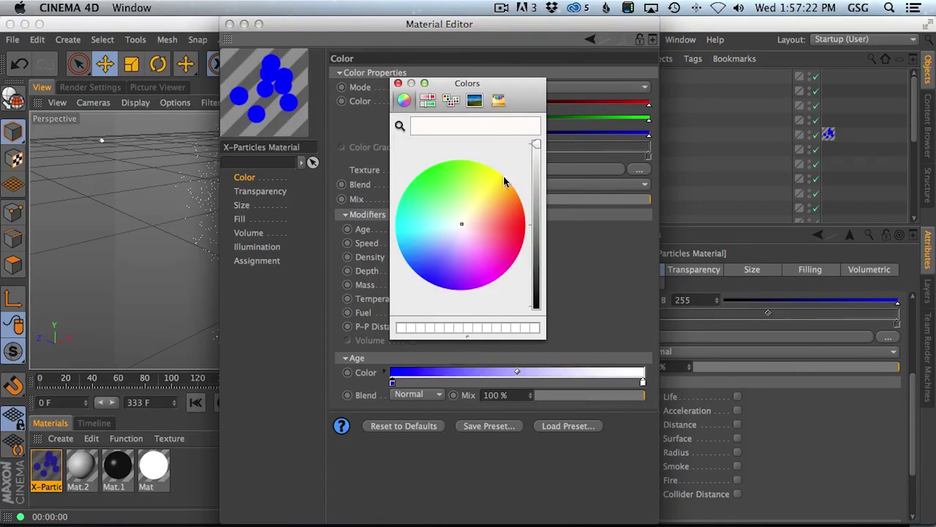
left_click(397, 83)
Step: Try red as the end color of the material's Age gradient, and test it with playback and a view render
double_click(643, 382)
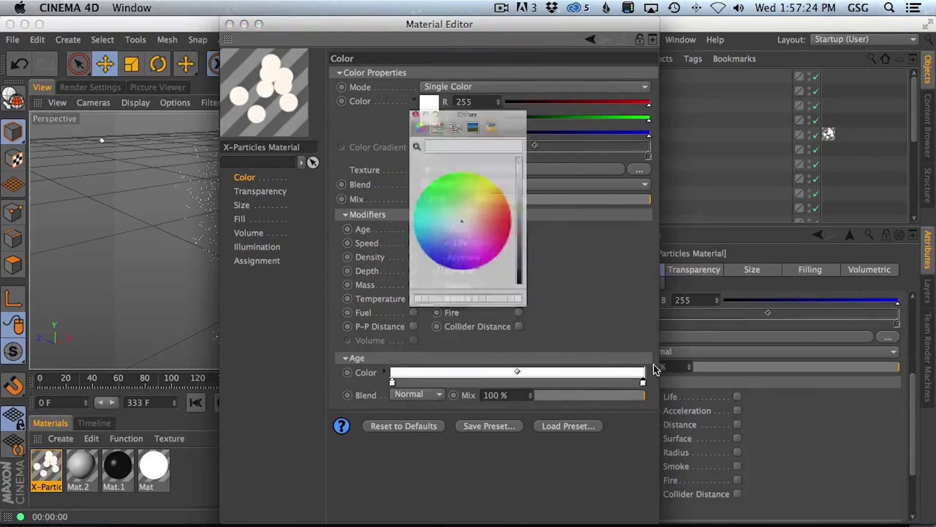
left_click_drag(493, 225, 519, 223)
left_click(398, 83)
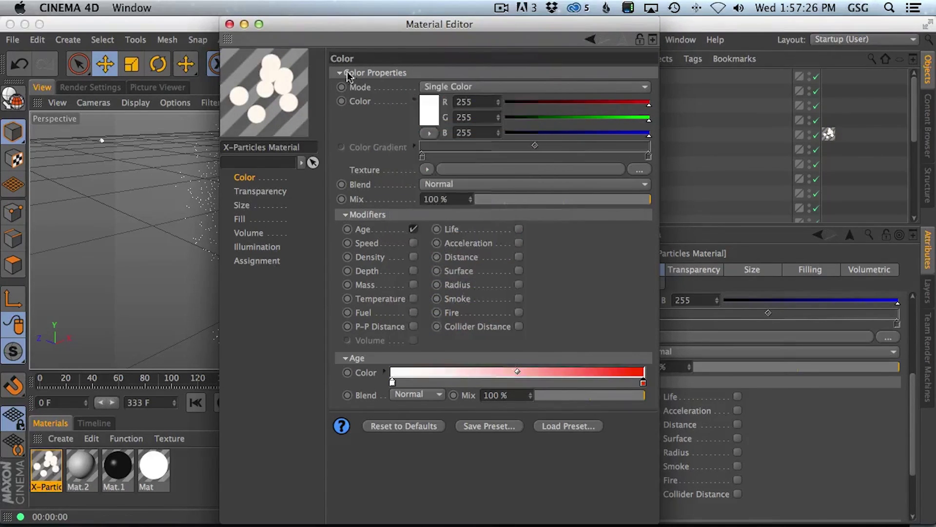
left_click_drag(253, 31, 539, 60)
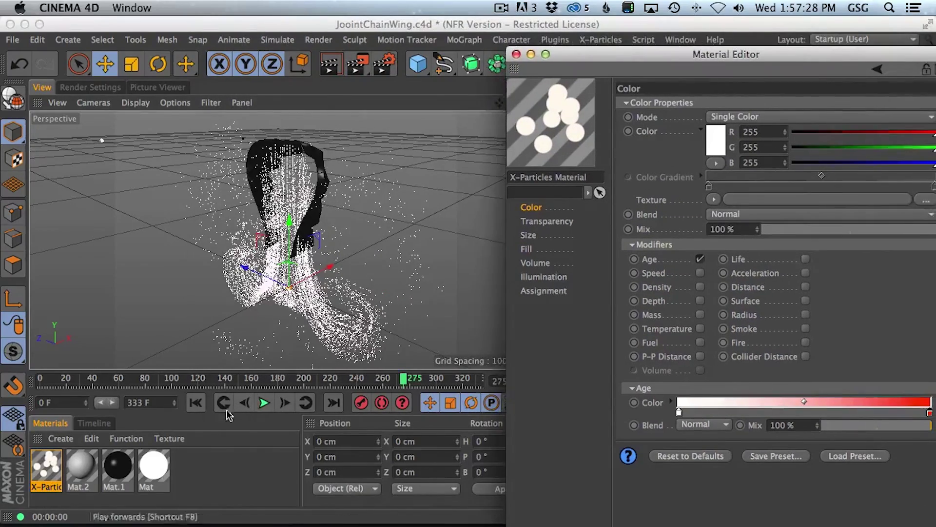
left_click(264, 402)
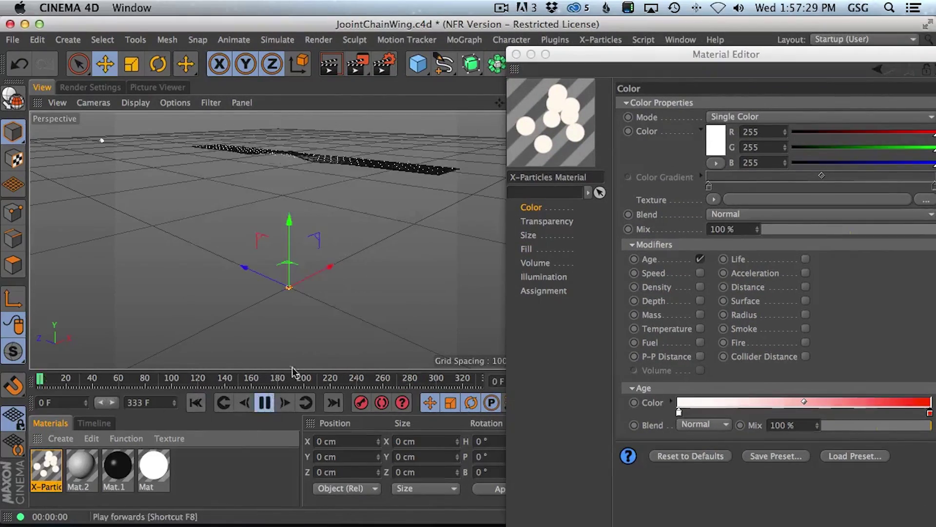
left_click(332, 66)
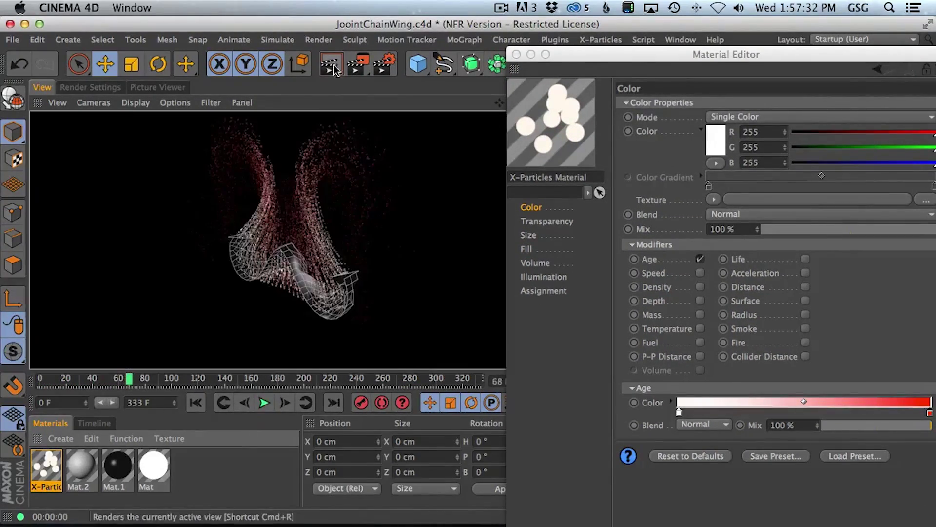
Step: Set the end color of the material's Age gradient to a light bluish gray and close the Material Editor
left_click_drag(585, 54, 438, 24)
double_click(783, 383)
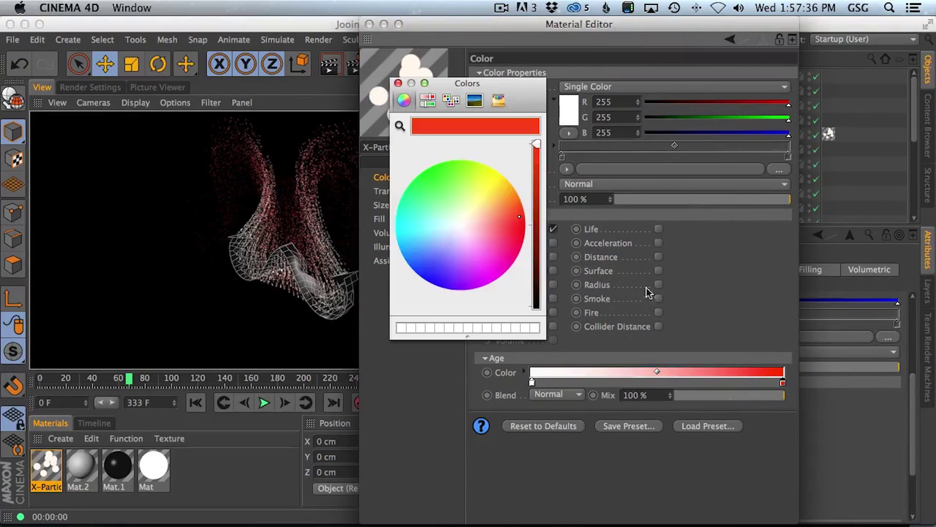
left_click_drag(534, 160, 537, 187)
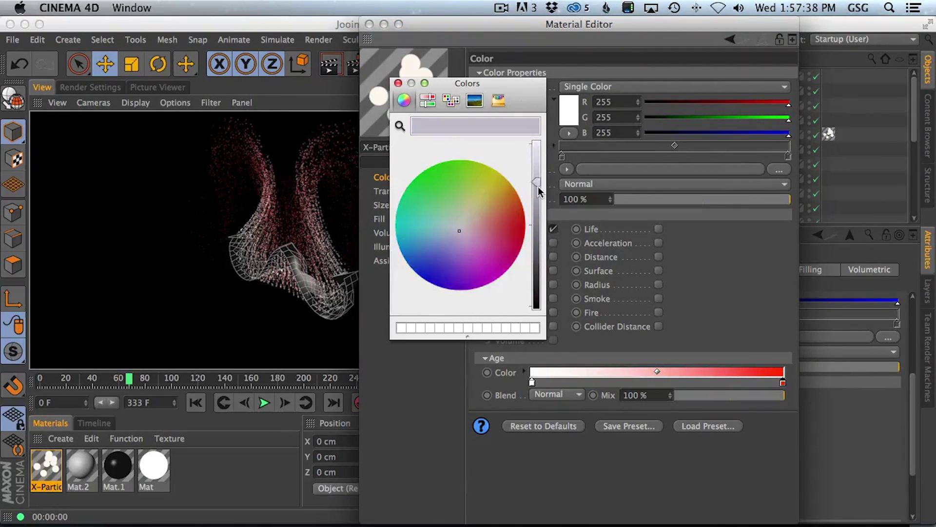
left_click(398, 82)
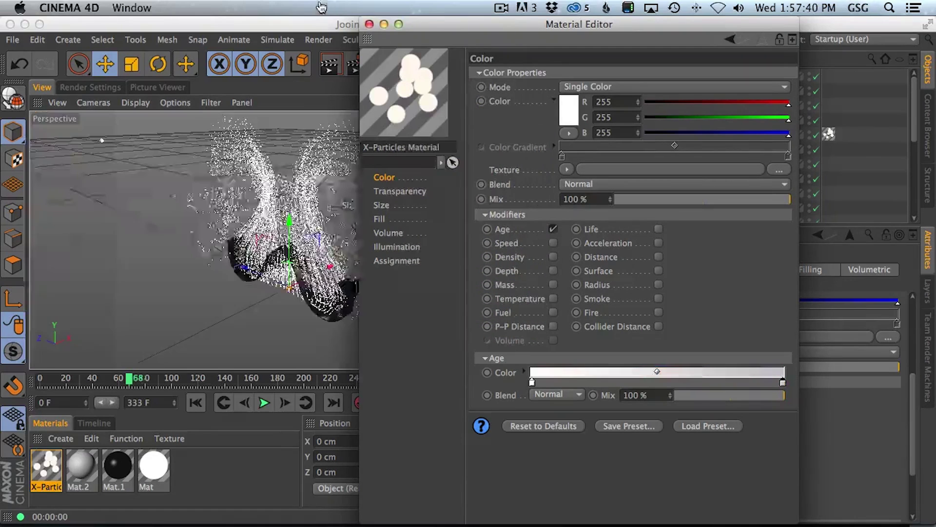
left_click(370, 25)
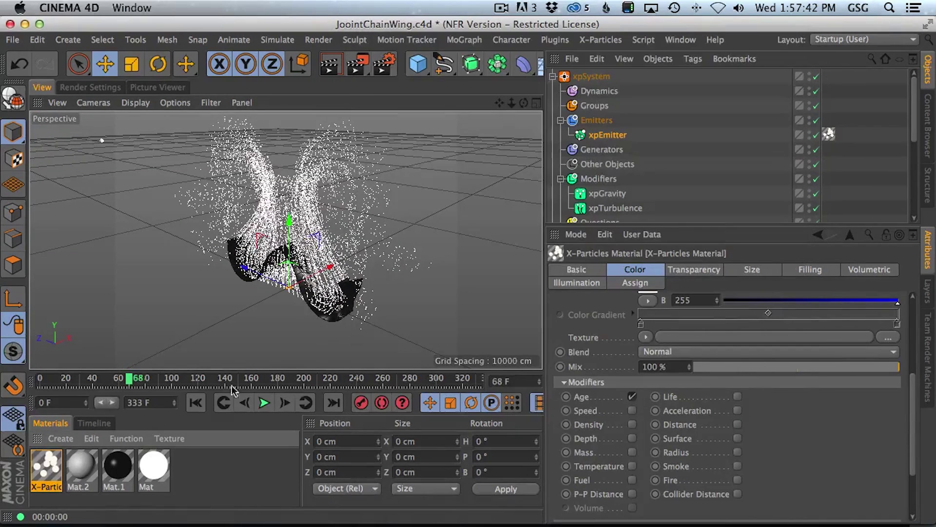
Step: Replay the animation from the first frame and render the view to check the recolored particles
left_click(195, 403)
left_click(264, 403)
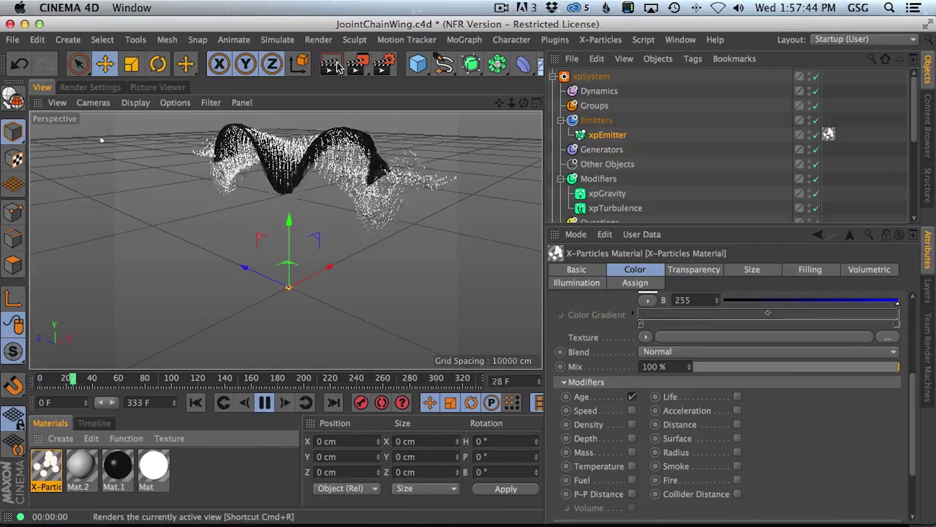
left_click(330, 65)
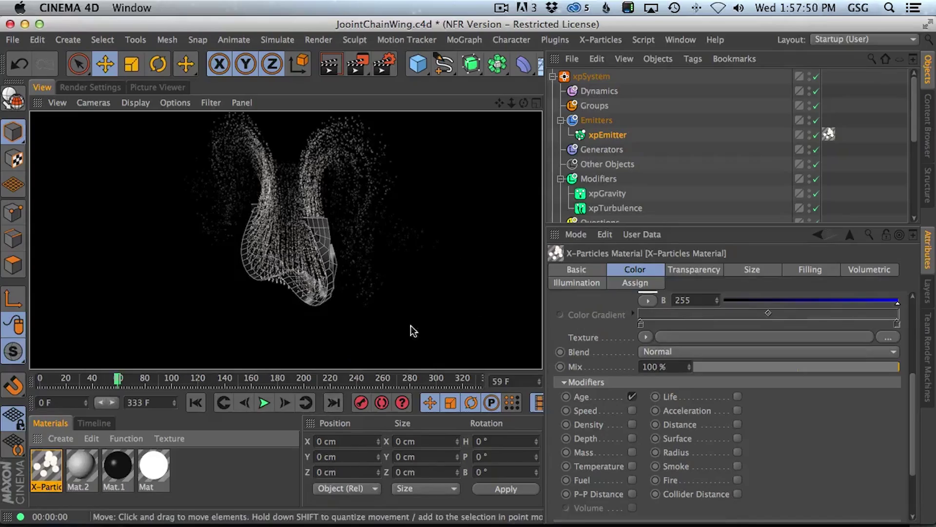
left_click(265, 403)
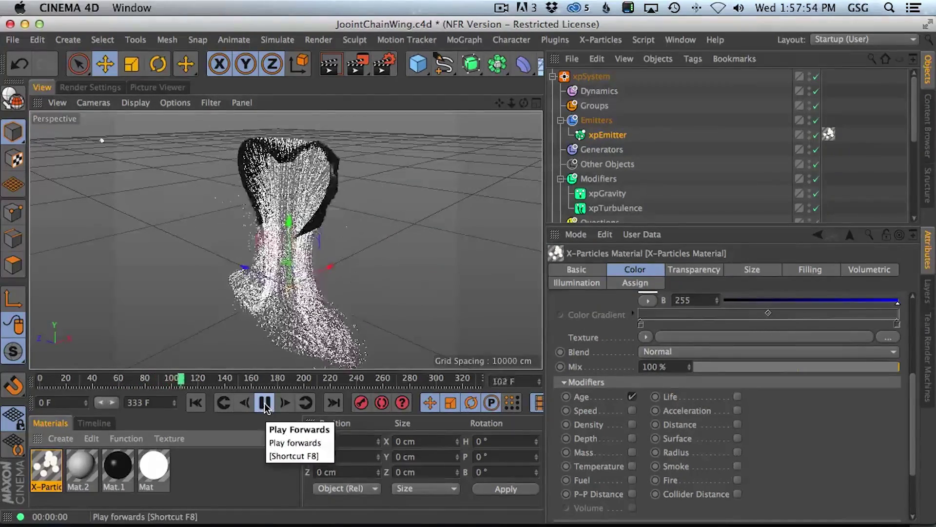
left_click(265, 402)
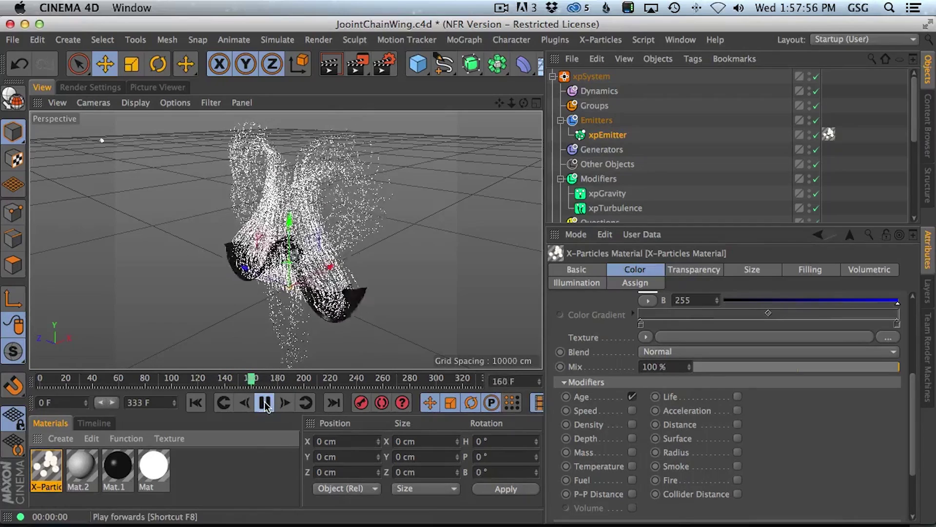
left_click(553, 77)
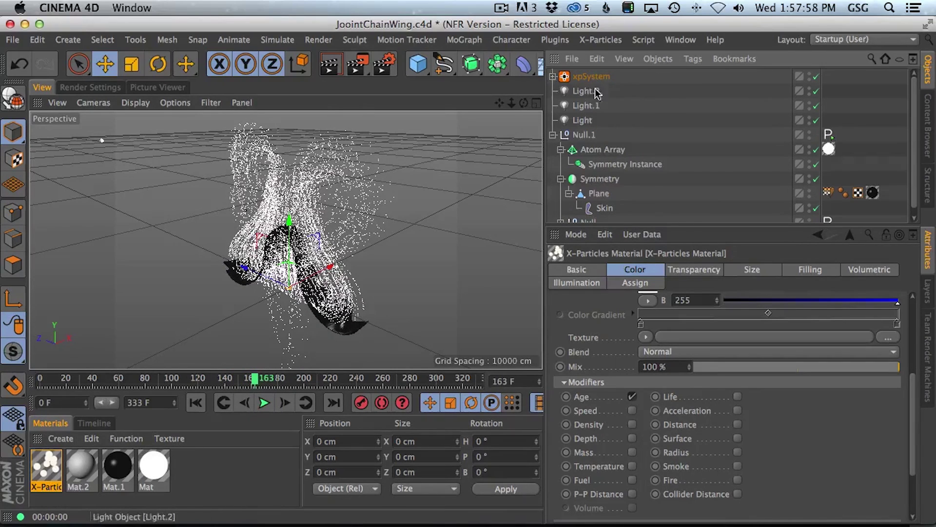
left_click(588, 76)
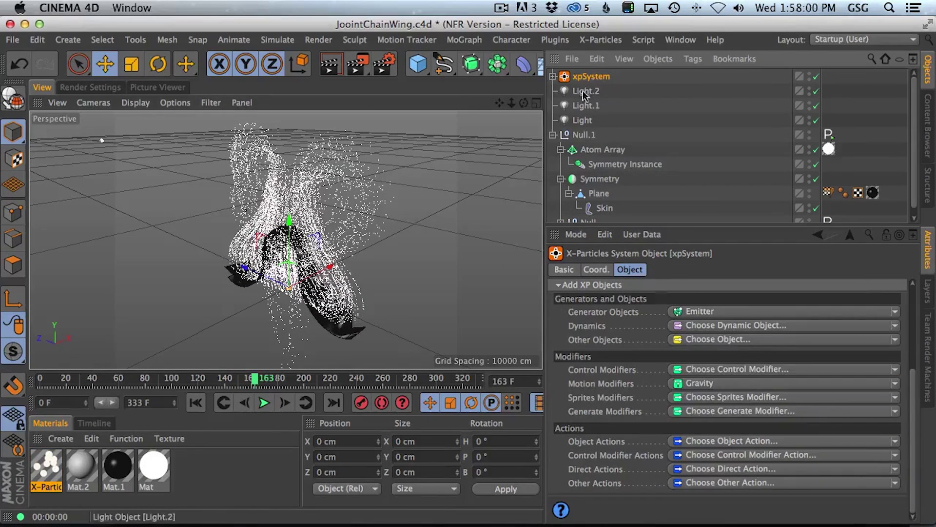
left_click_drag(919, 112, 919, 165)
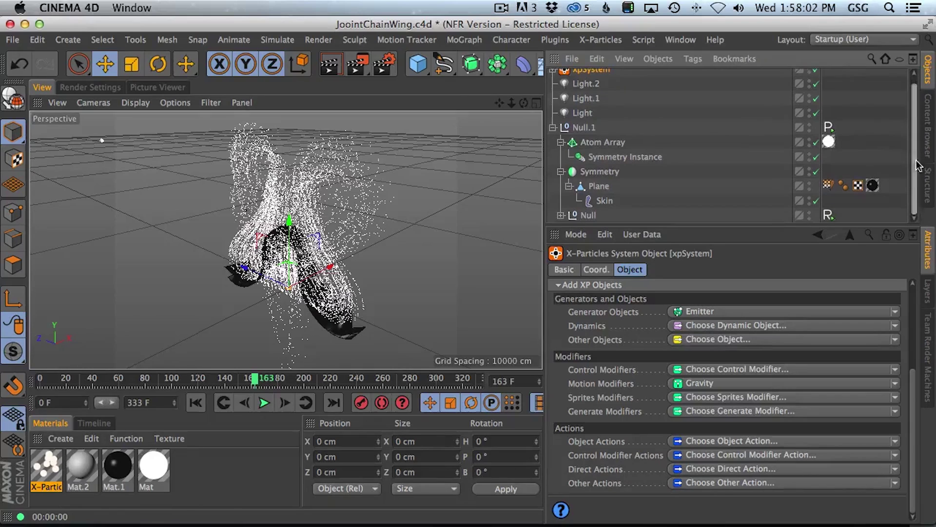
left_click_drag(917, 132, 876, 75)
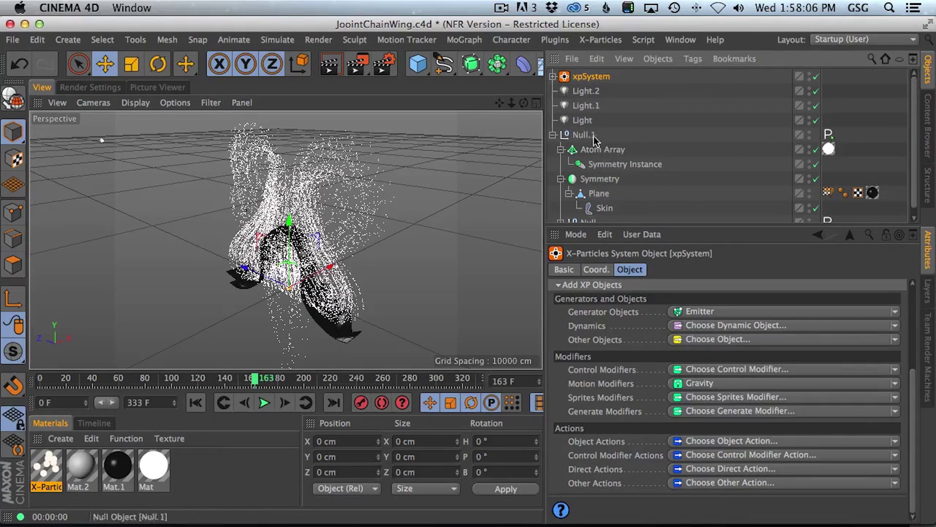
Step: Set the xpEmitter to emit from Polygon Area on the Symmetry object
left_click(554, 77)
left_click(604, 135)
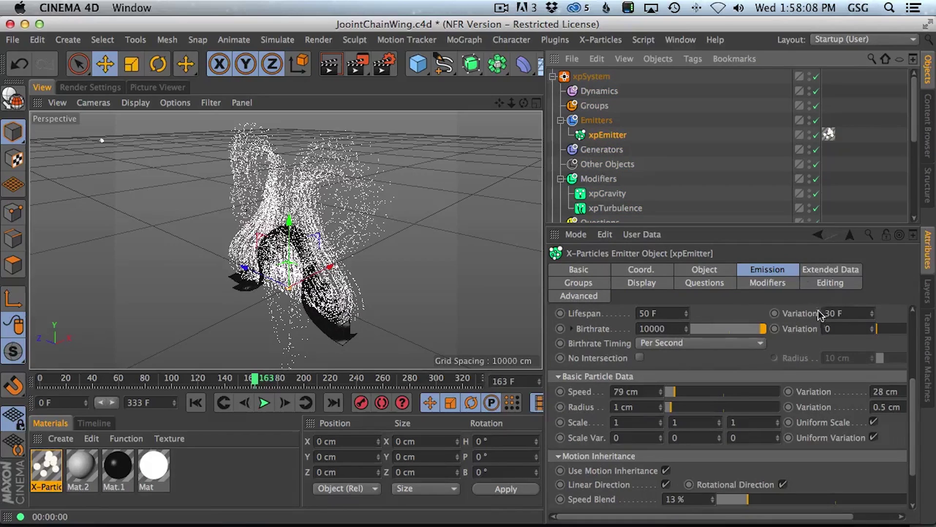
left_click(705, 271)
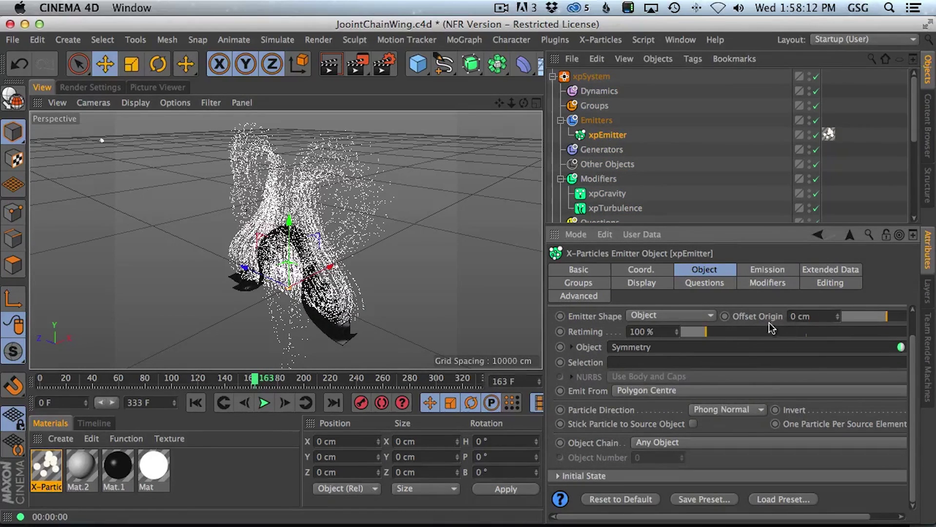
left_click(640, 392)
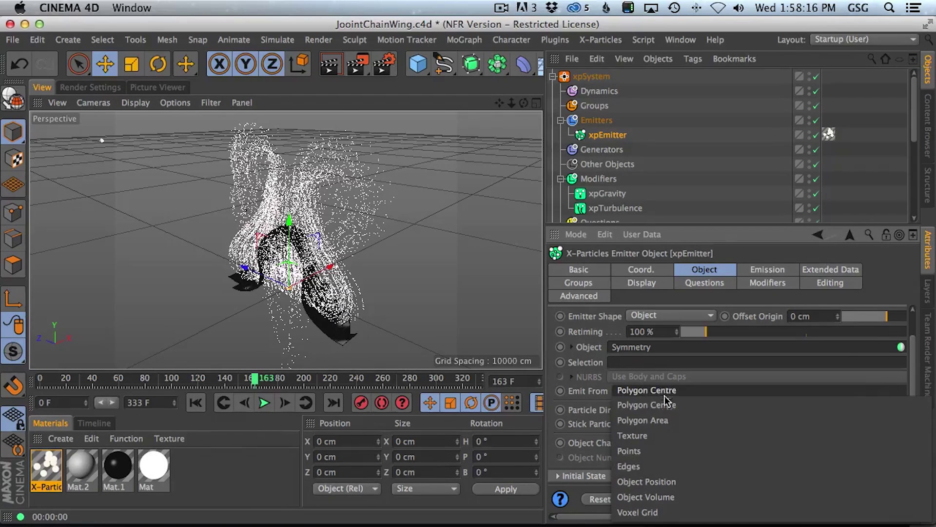
left_click(666, 419)
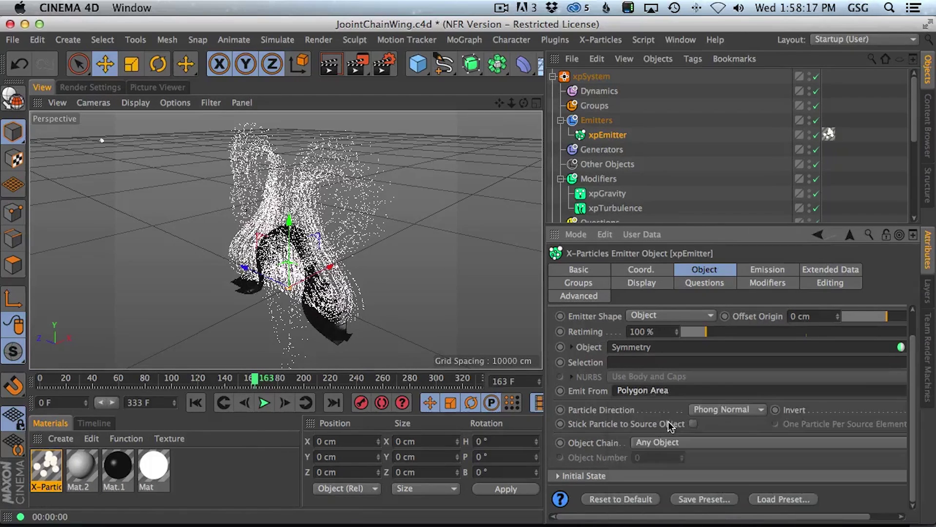
Step: Replay the animation from the first frame and render the view to check the polygon-area emission
left_click(196, 403)
left_click(264, 403)
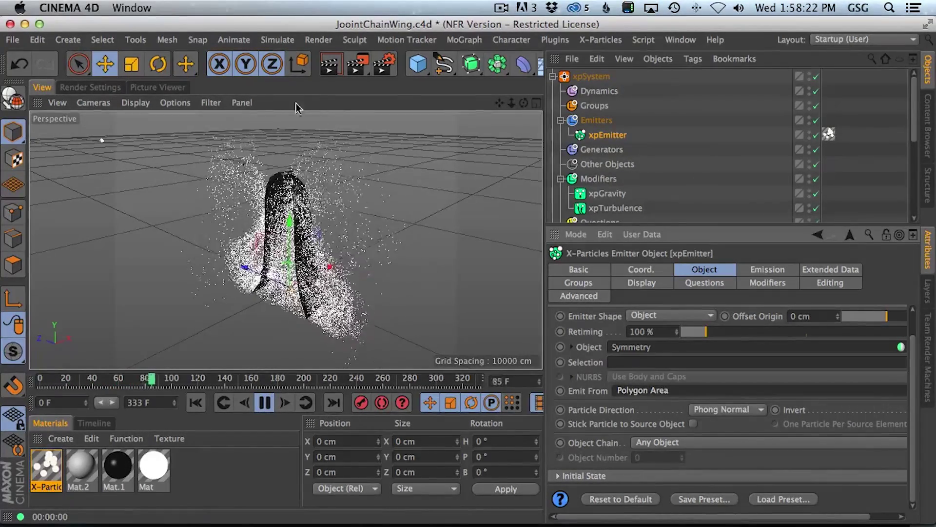
left_click(330, 67)
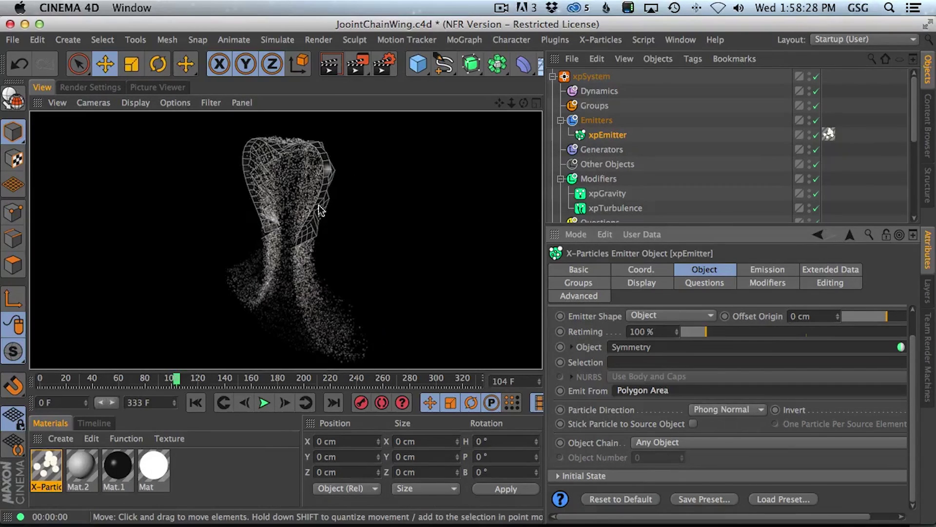
Step: Raise the xpEmitter's birthrate to 30000, replay the animation from the first frame and render the view
left_click(773, 271)
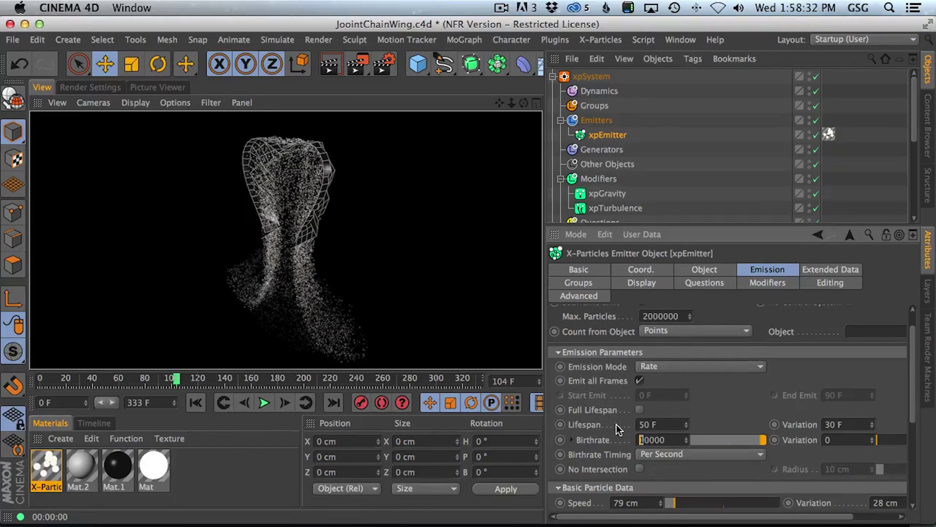
type("3")
key("Return")
left_click(198, 401)
left_click(263, 402)
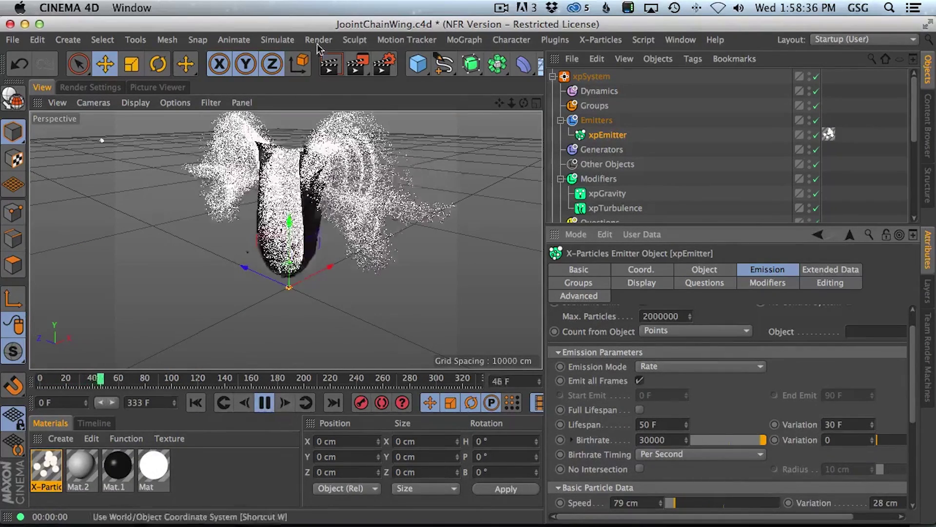
left_click(331, 64)
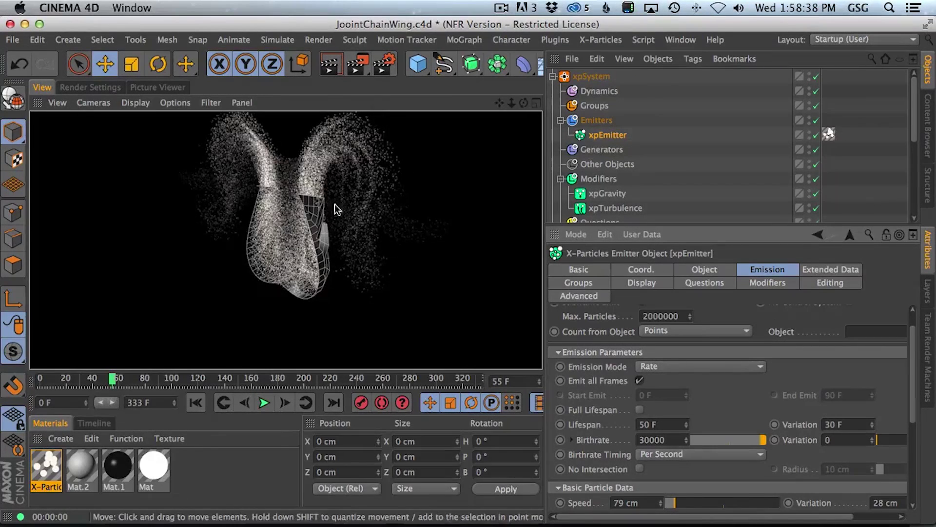
Step: Set the xpEmitter's particle radius to 0.5 cm, then replay the animation from the first frame and render the view
scroll(905, 373, "down", 5)
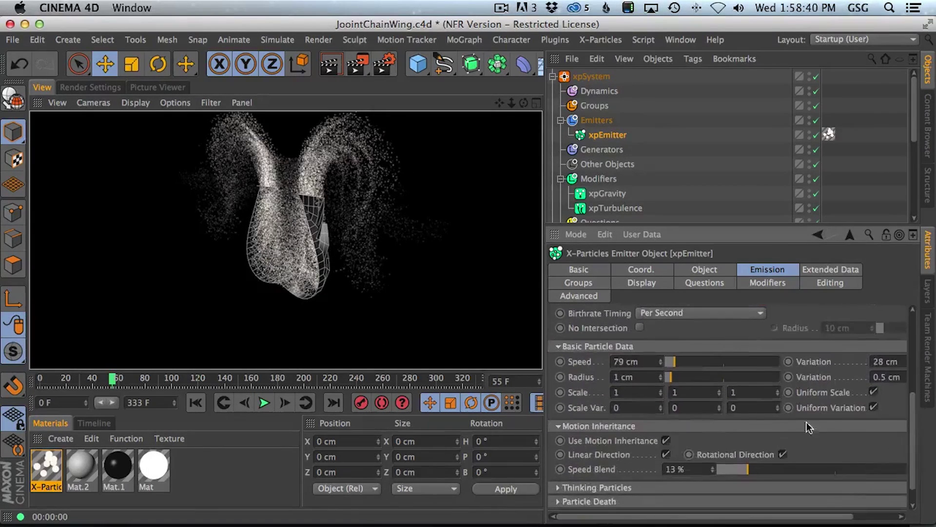
type("0.5")
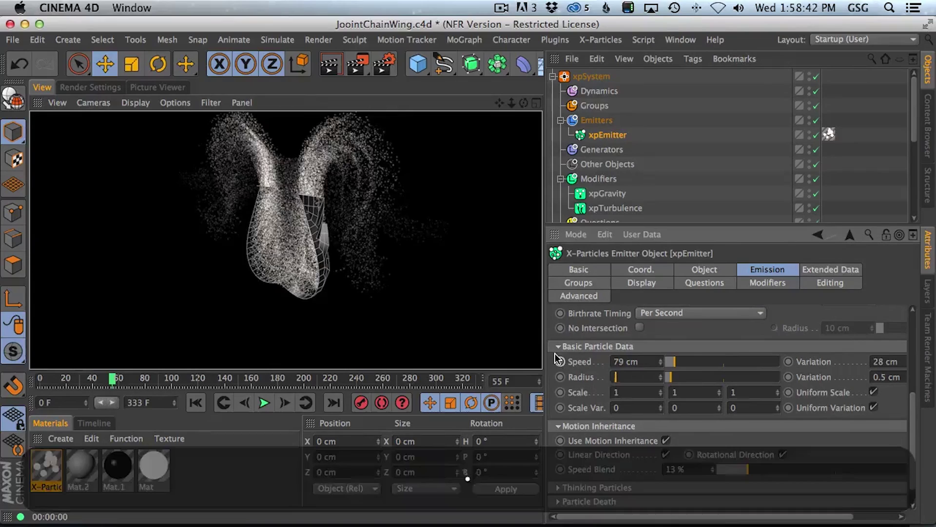
key("Return")
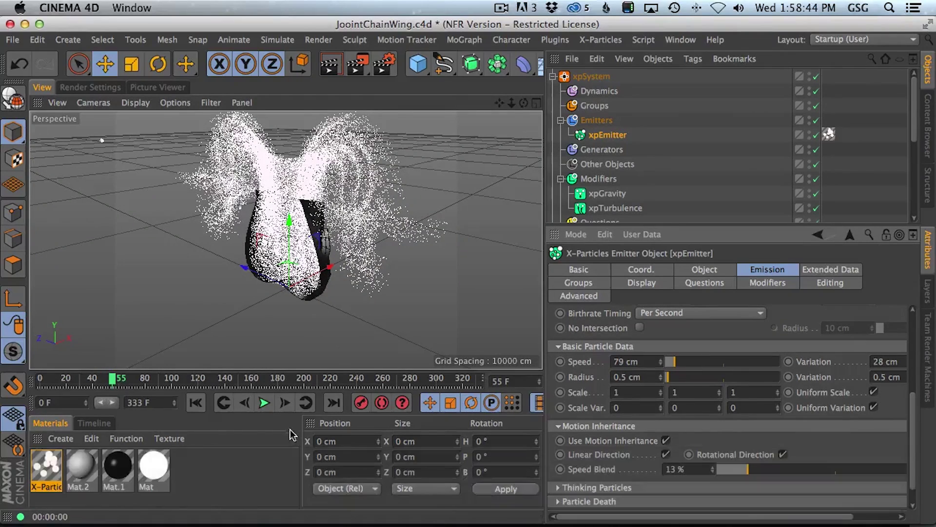
left_click(201, 411)
left_click(264, 403)
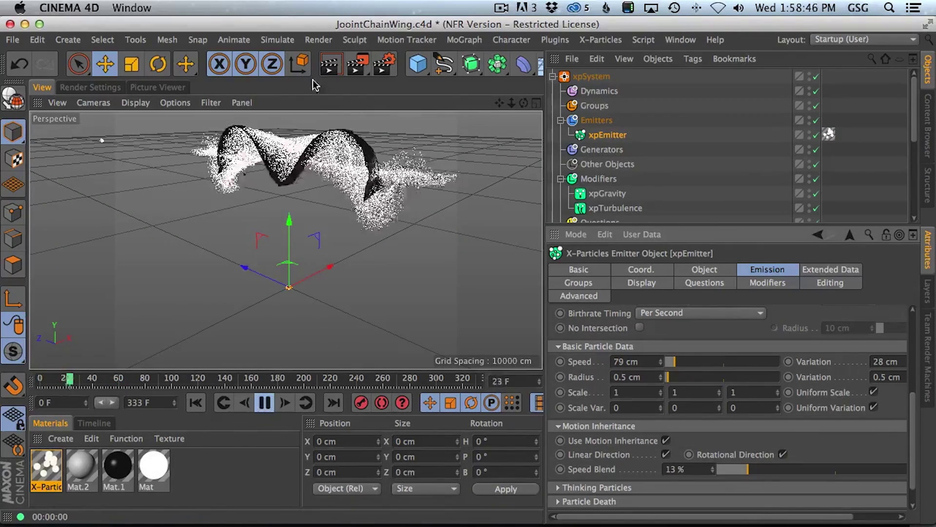
left_click(331, 69)
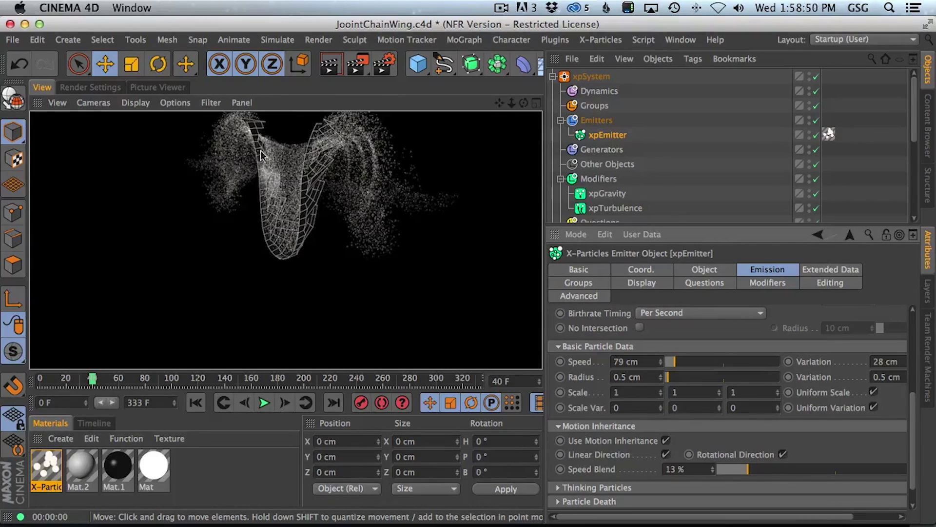
Step: Set the Atom Array's cylinder radius to 5 cm and render the view
left_click(552, 77)
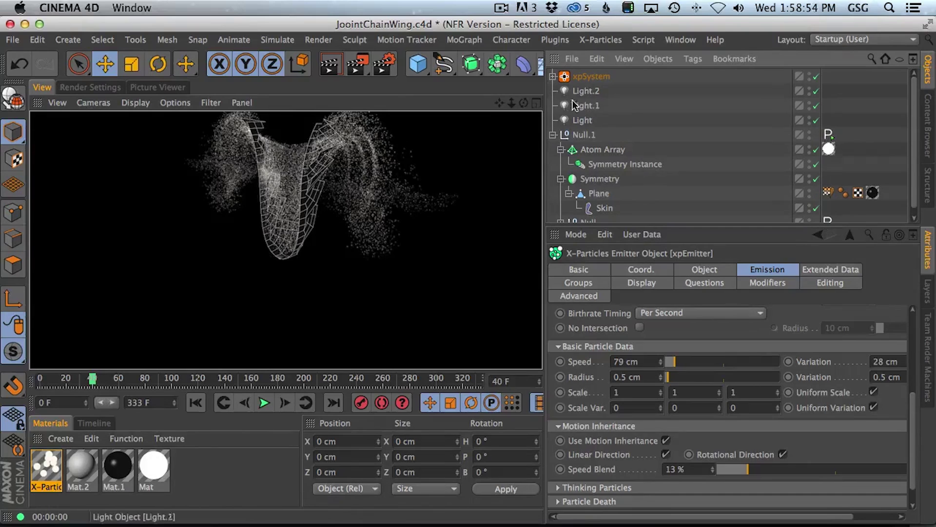
left_click(609, 150)
double_click(671, 302)
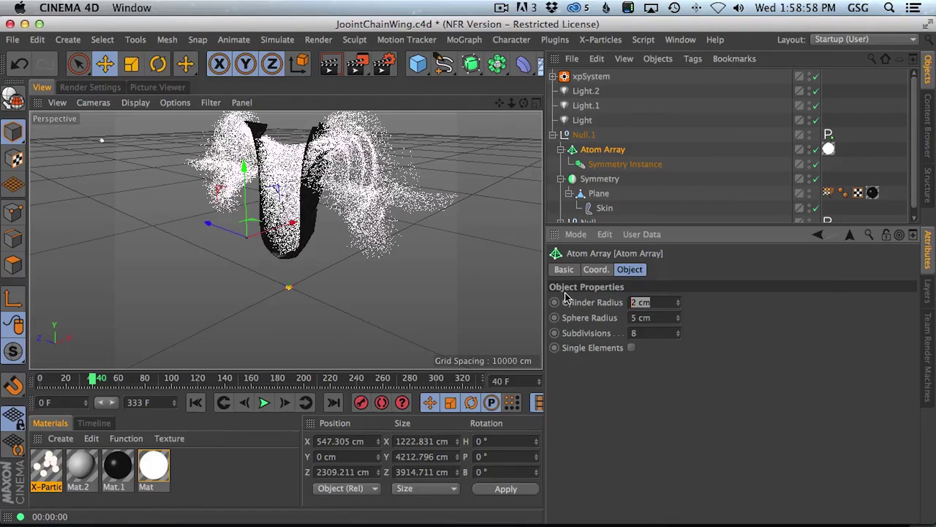
type("5")
key("Return")
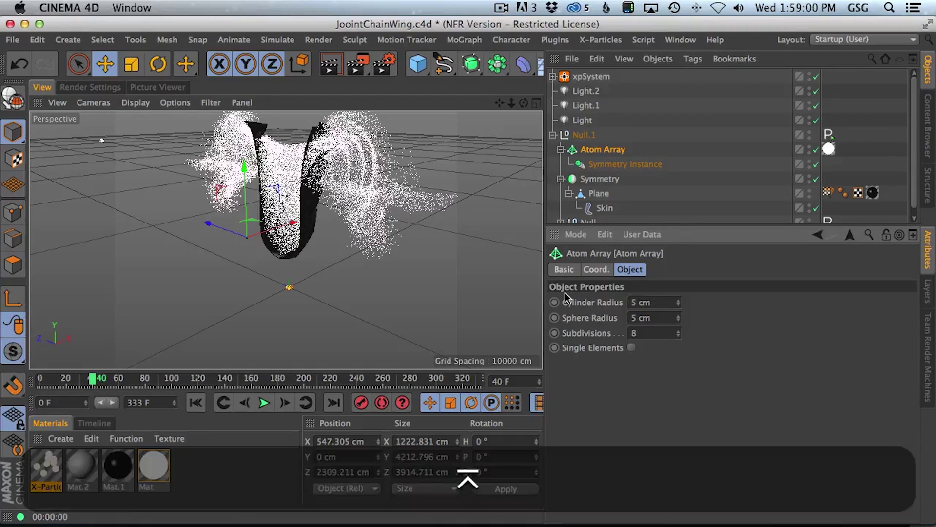
left_click(329, 63)
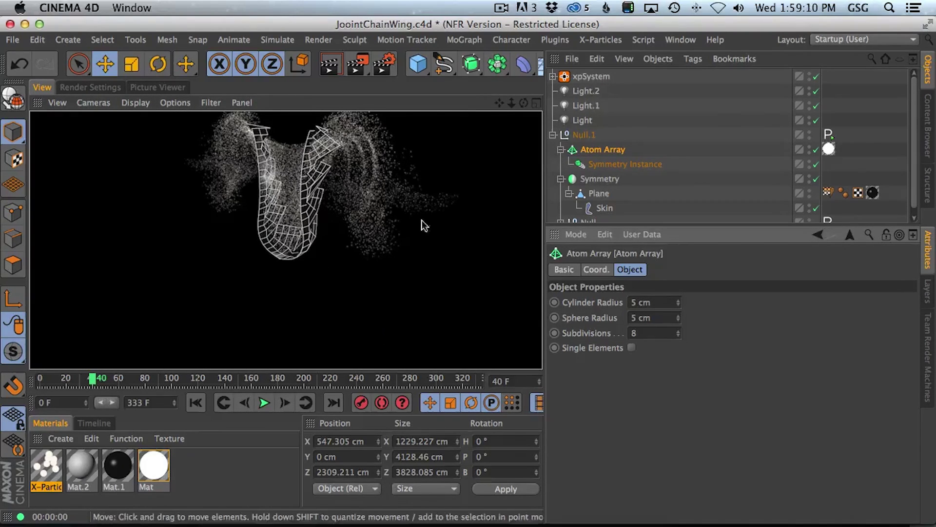
Step: Set the shadow type of Light, Light.1 and Light.2 to Shadow Maps (Soft)
left_click(584, 91)
left_click(585, 120, "shift")
left_click(662, 392)
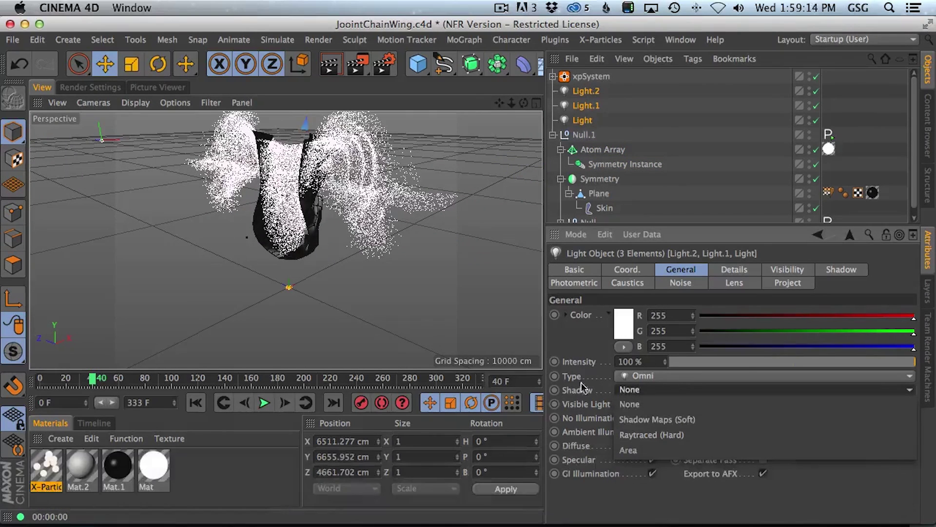
left_click(702, 420)
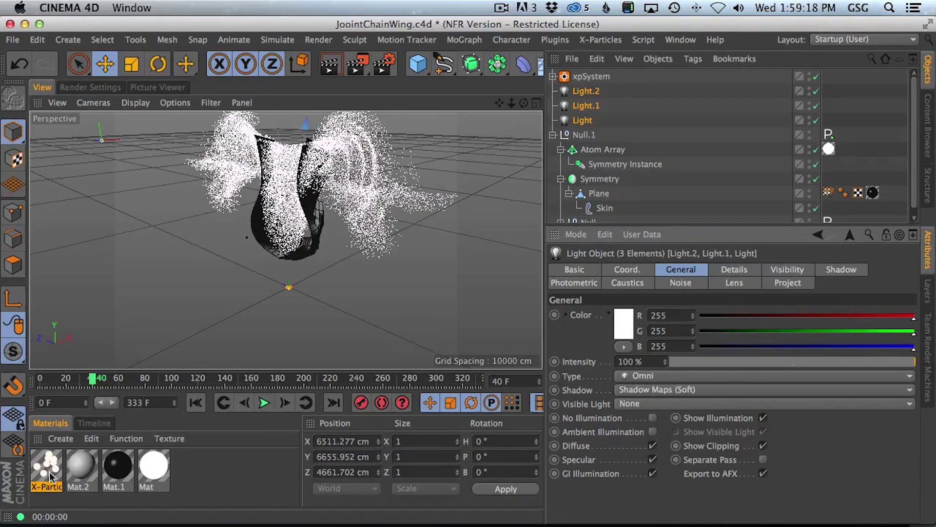
Step: Try the Phong, Fuzzy and Diffuse lighting modes in the X-Particles Material's illumination settings, ending on Diffuse
double_click(50, 474)
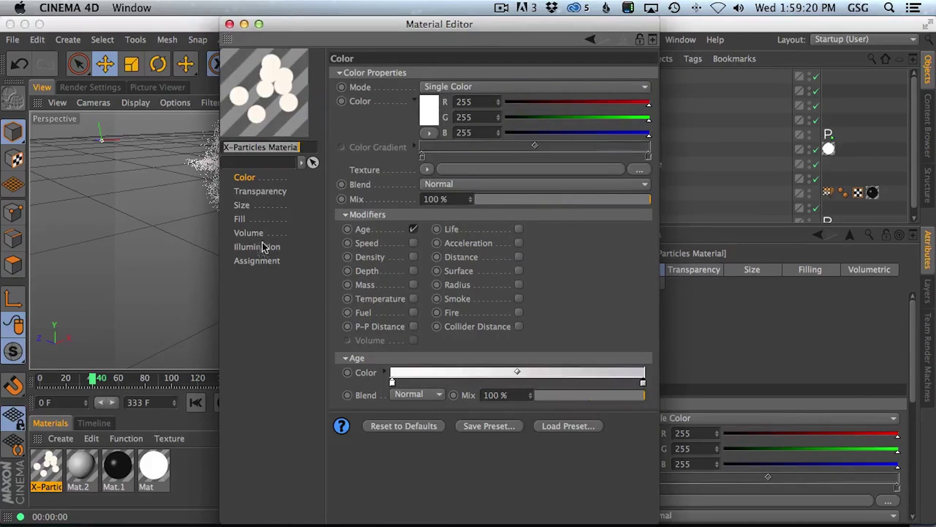
left_click(263, 246)
left_click_drag(333, 29, 398, 29)
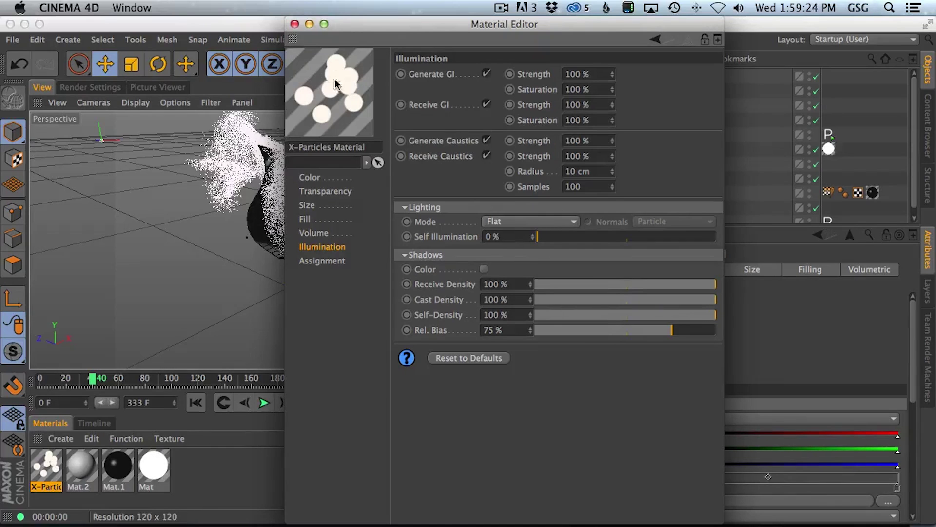
left_click_drag(380, 18, 481, 19)
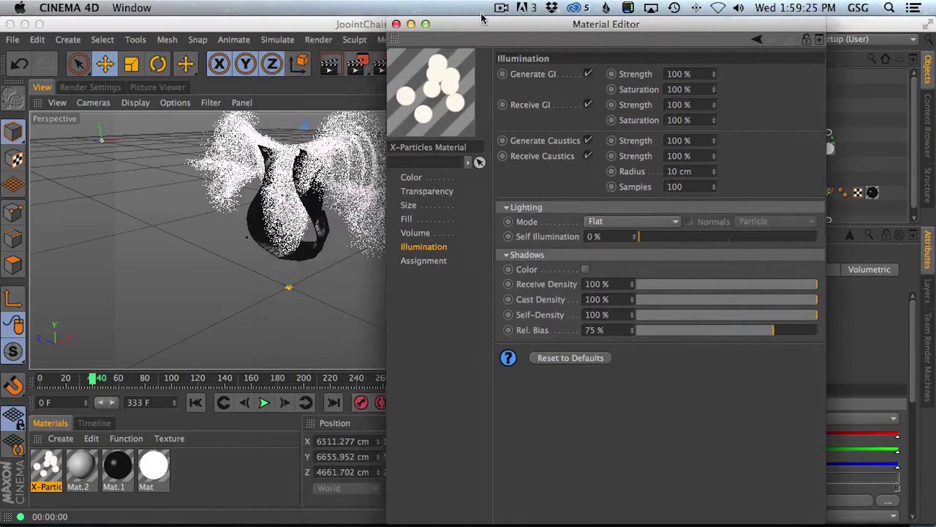
left_click(616, 217)
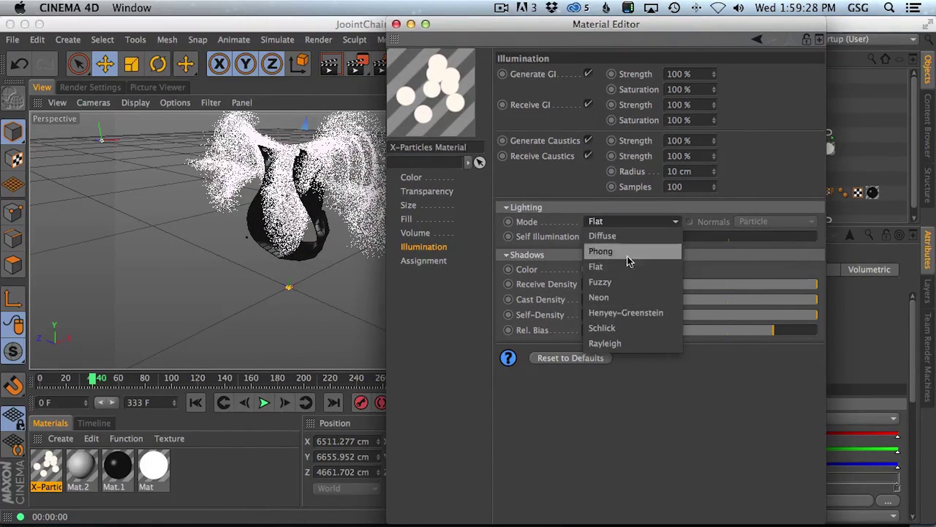
left_click(628, 252)
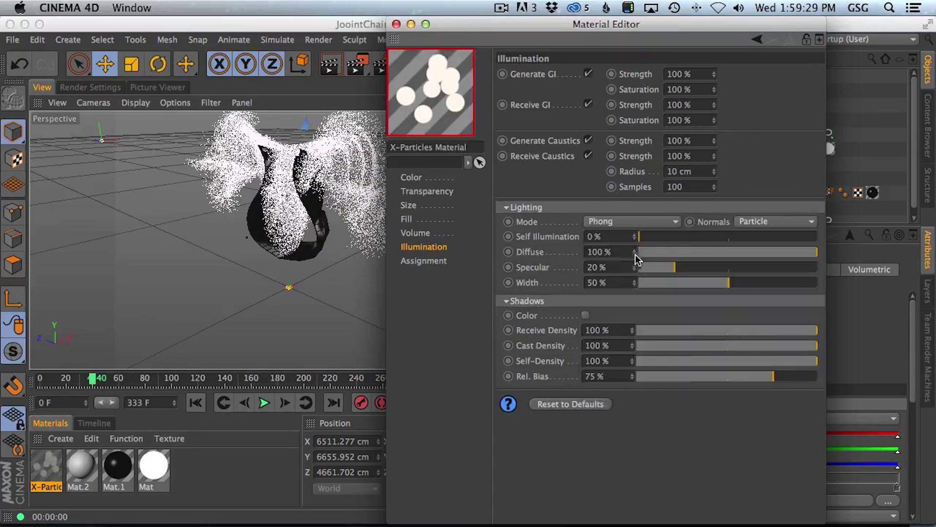
left_click(629, 222)
left_click(629, 282)
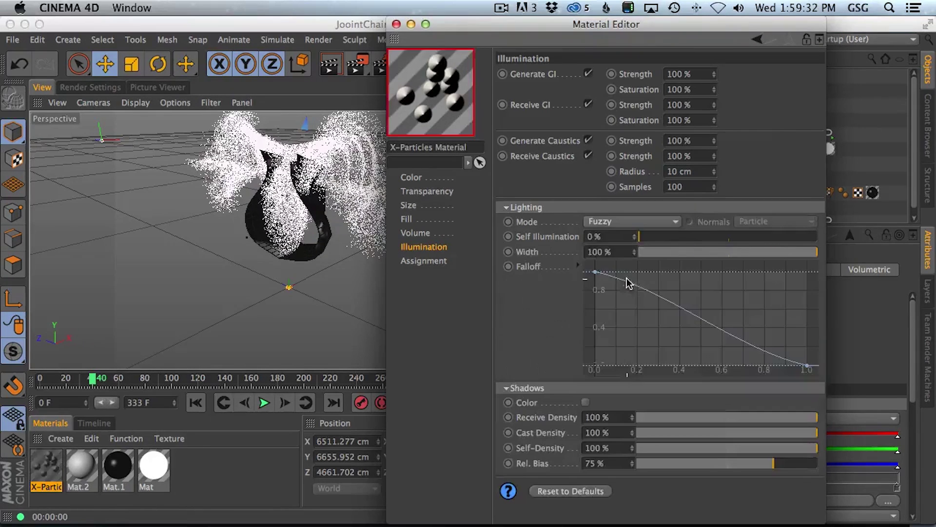
left_click(609, 223)
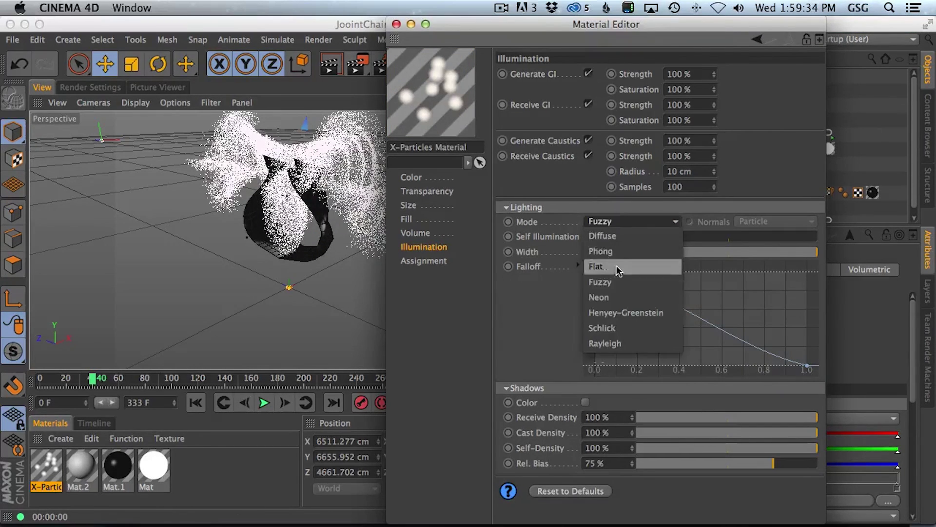
left_click(621, 236)
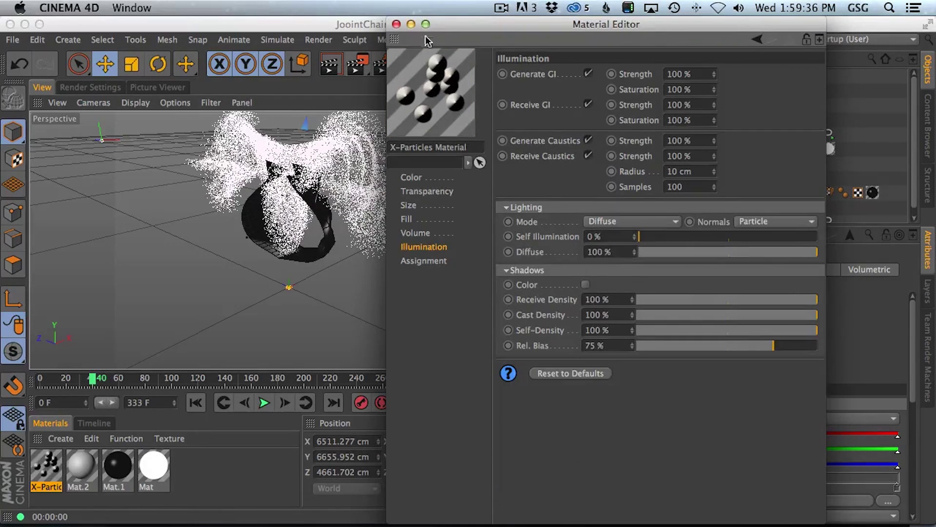
left_click(396, 24)
Step: Render the view, replay the animation from the first frame and render again to check the diffuse-lit particles
left_click(327, 67)
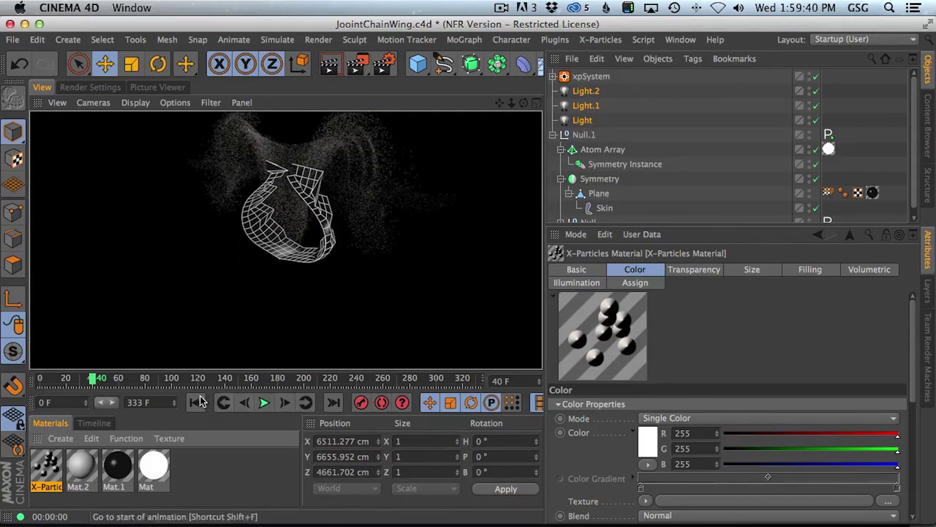
left_click(196, 403)
left_click(263, 402)
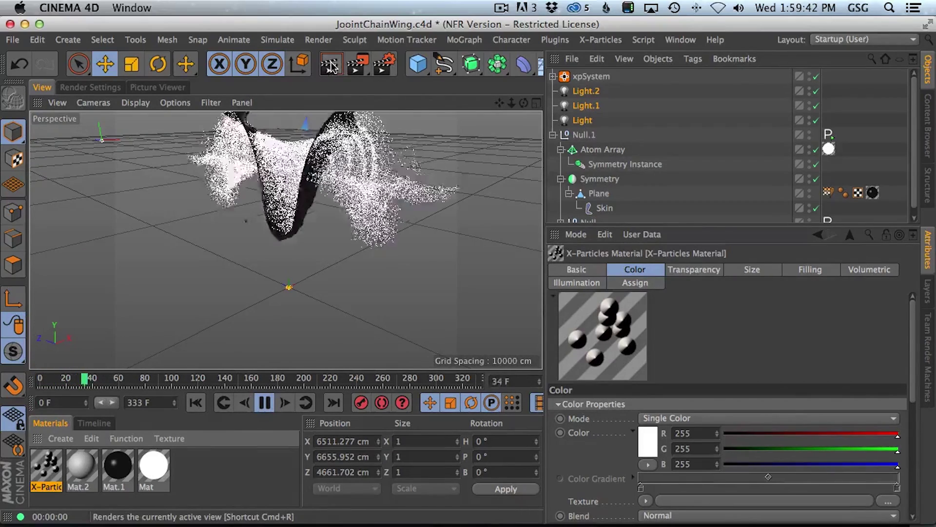
left_click(331, 71)
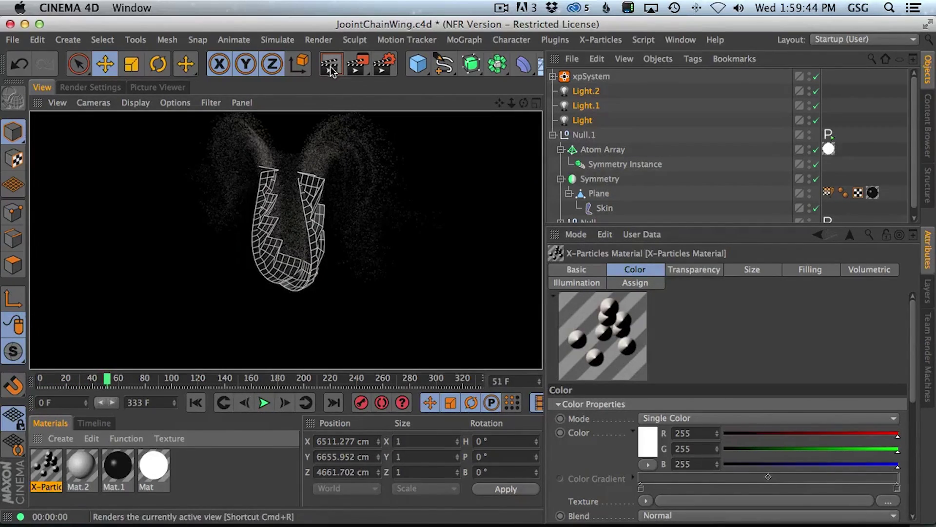
Step: Set the X-Particles Material's self illumination to 49%
double_click(48, 463)
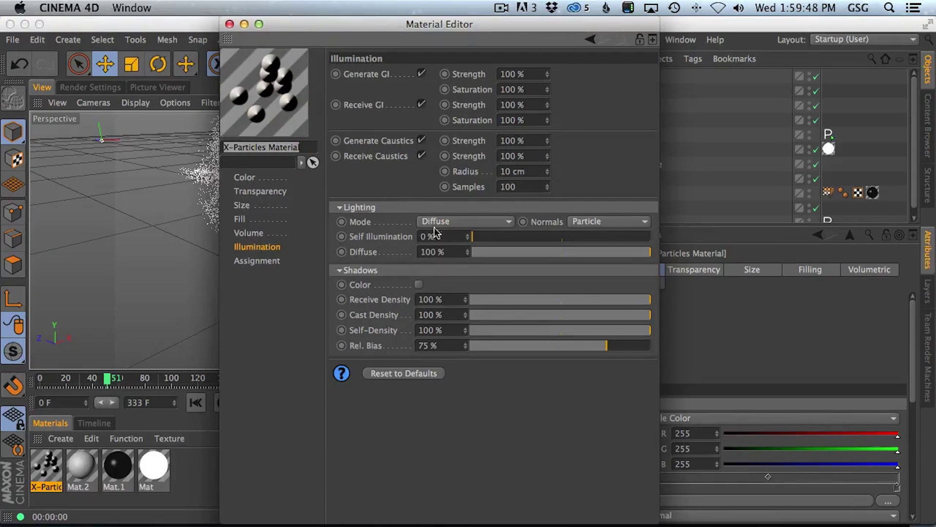
left_click_drag(473, 241, 572, 242)
left_click_drag(310, 31, 668, 94)
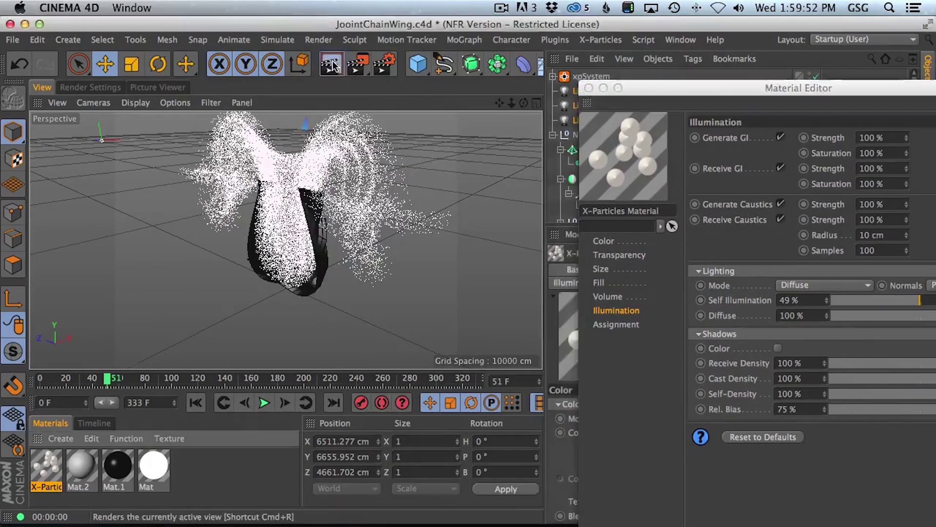
Step: Render the current frame, then replay from the first frame and render again to check the self-illuminated particles
left_click(331, 63)
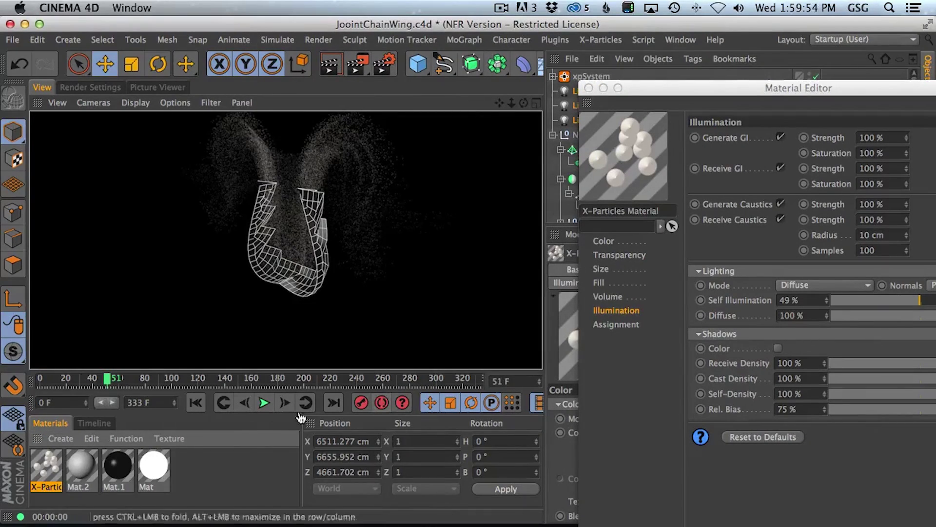
left_click(196, 403)
left_click(265, 403)
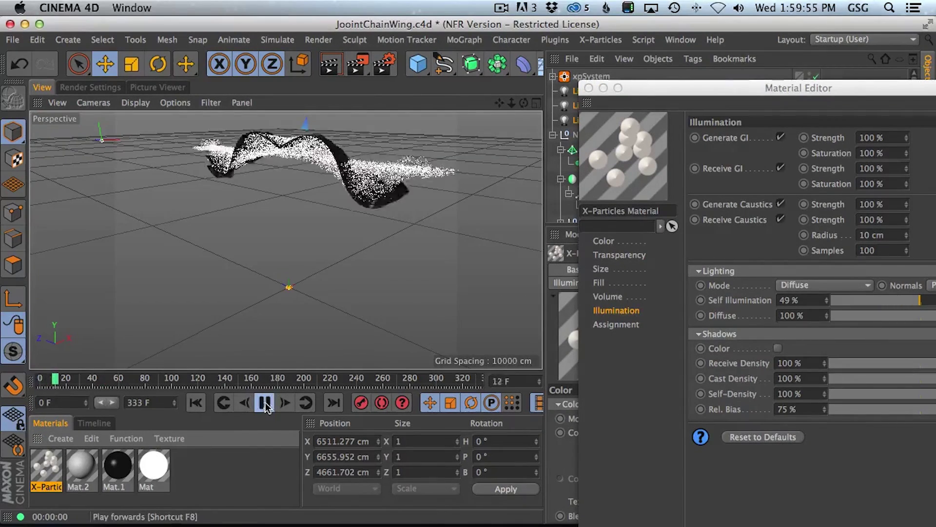
left_click(338, 66)
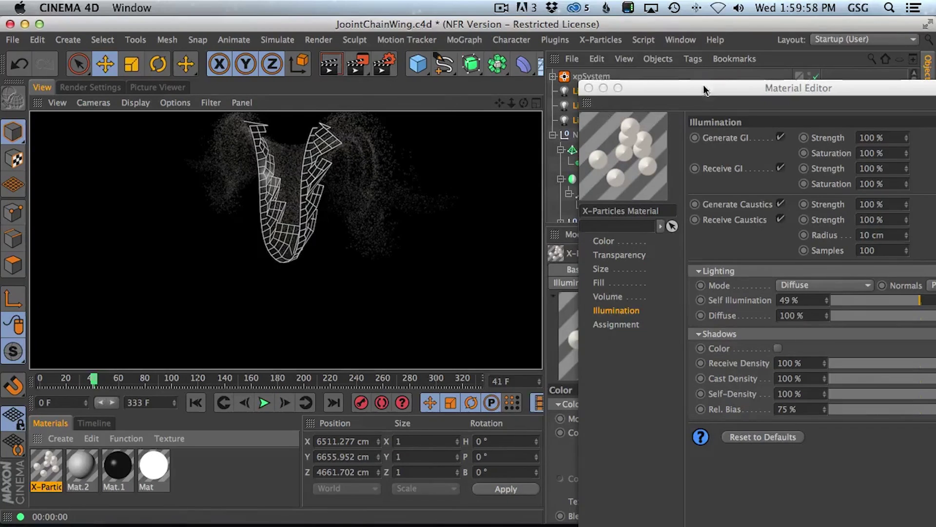
Step: Set the X-Particles Material's lighting mode to Flat and render the view
left_click_drag(706, 107, 574, 73)
left_click(658, 251)
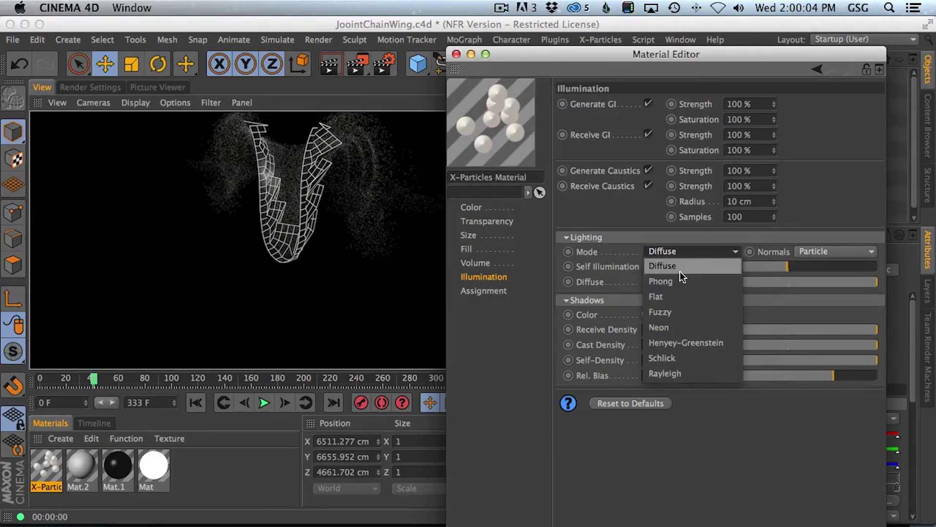
left_click(681, 298)
left_click(330, 63)
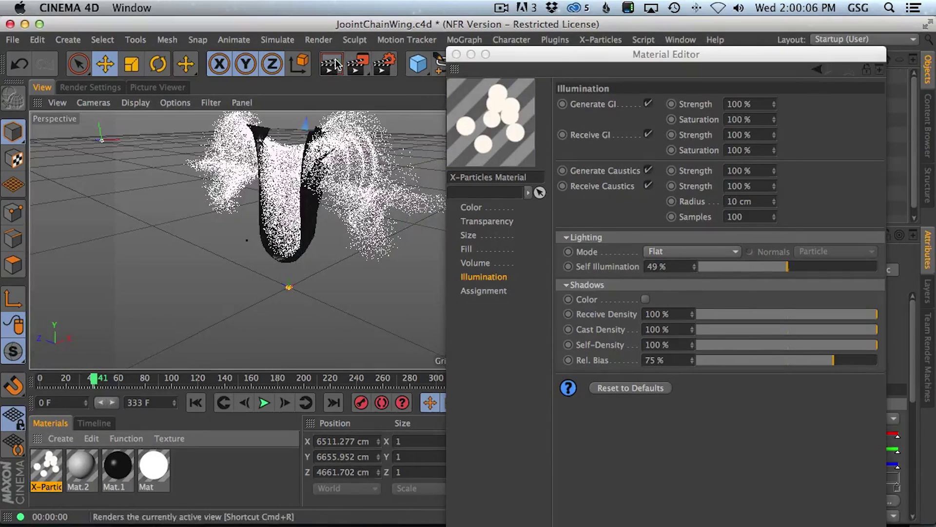
Step: Replay the animation from the first frame, render the flat-lit particles with soft shadows and close the material editor
left_click_drag(514, 60, 734, 248)
left_click(196, 403)
left_click(264, 402)
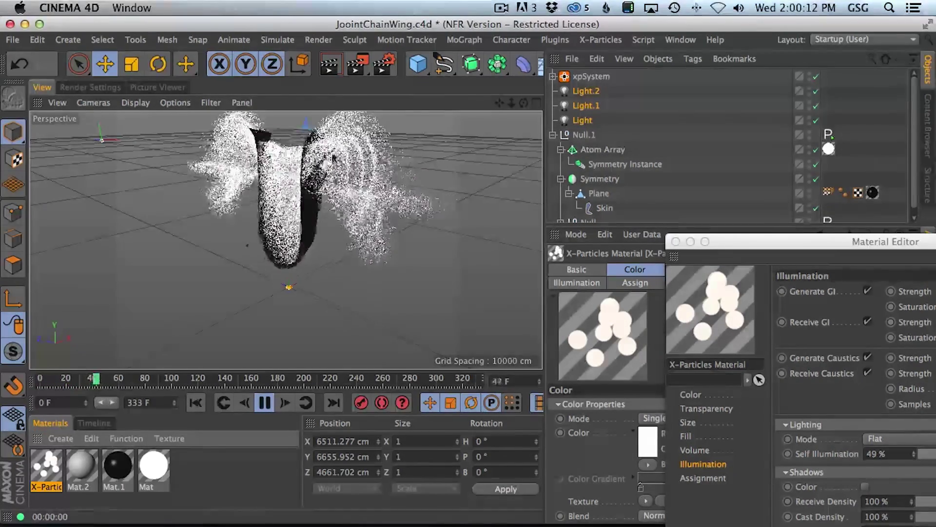
left_click(336, 68)
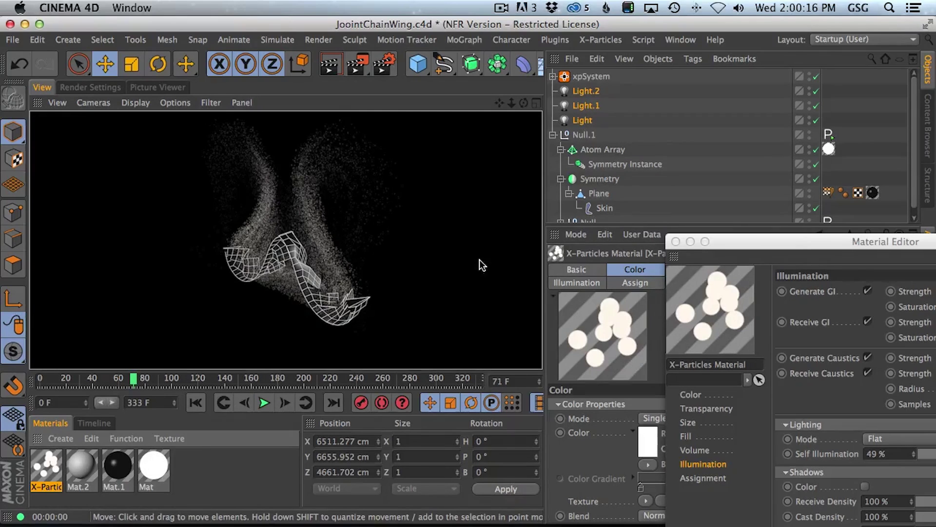
left_click(675, 241)
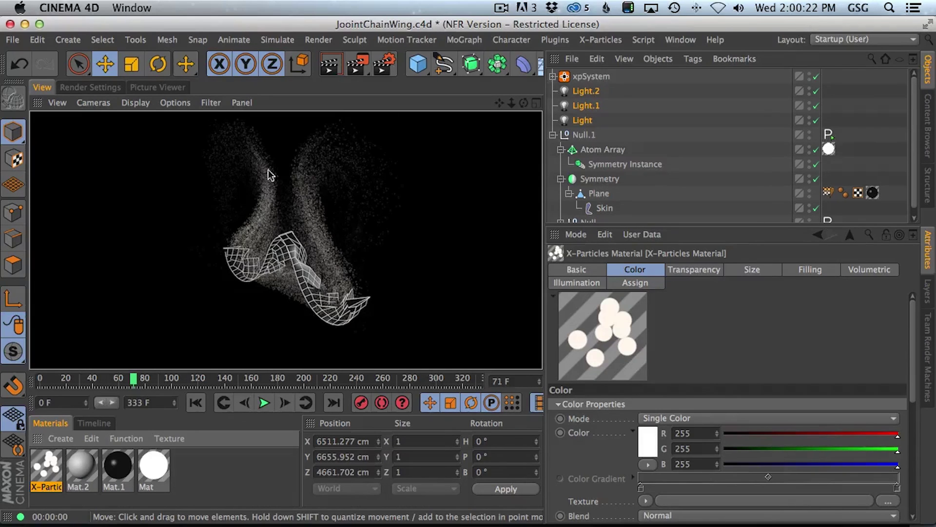
Step: Duplicate the xpEmitter within the xpSystem's Emitters group
left_click(592, 77)
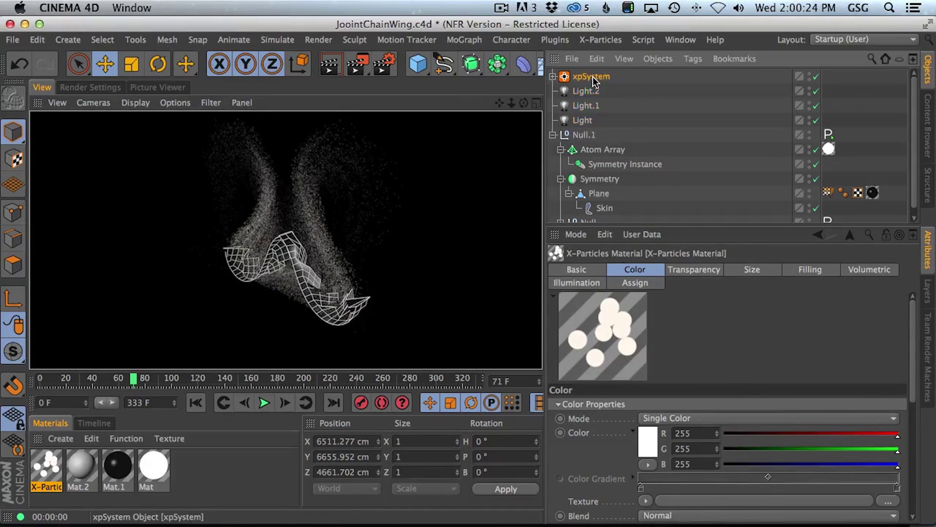
left_click(554, 76)
left_click(607, 135)
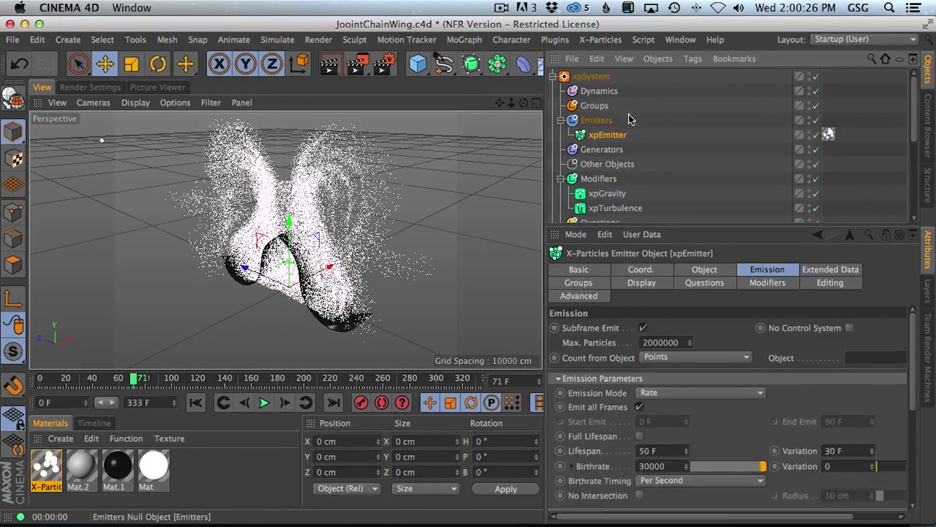
key("super+v")
left_click_drag(613, 149, 618, 144)
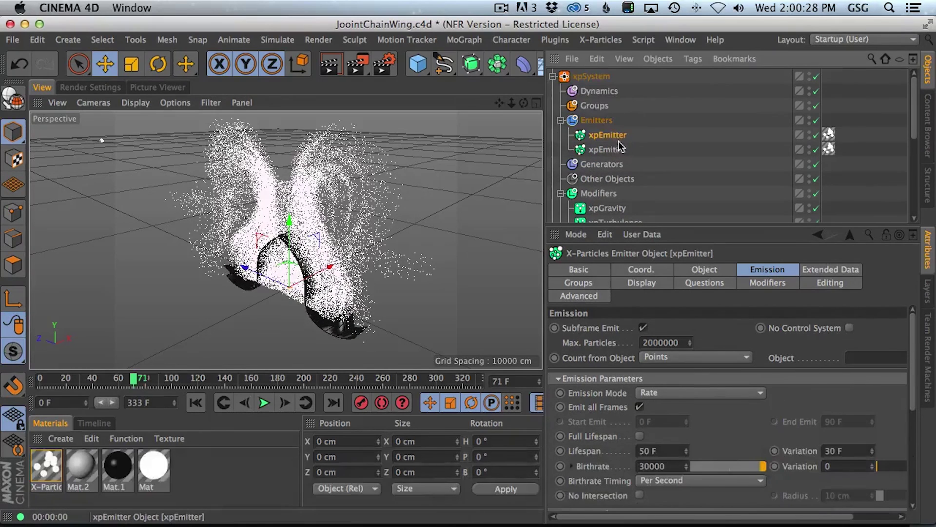
Step: Set the duplicated xpEmitter's birthrate to 100 and its particle radius to 5 cm
left_click_drag(913, 128, 917, 203)
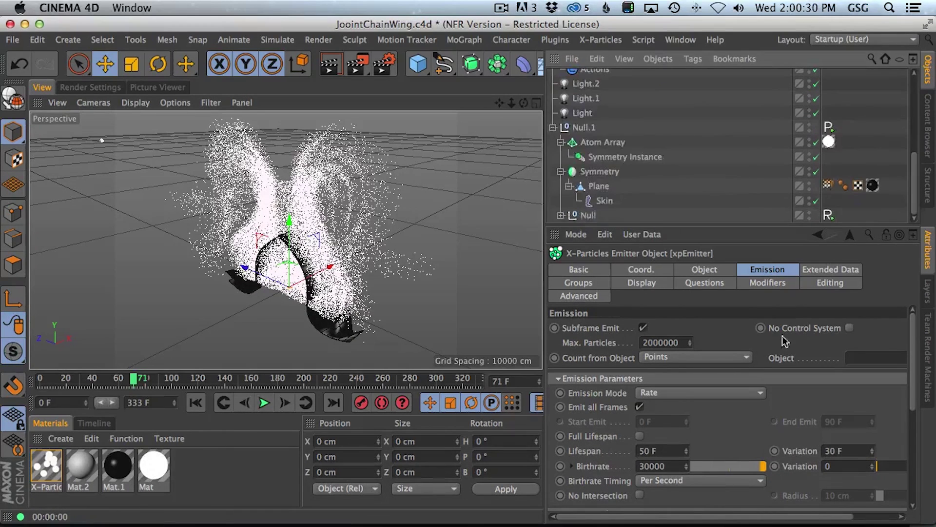
double_click(651, 466)
type("100")
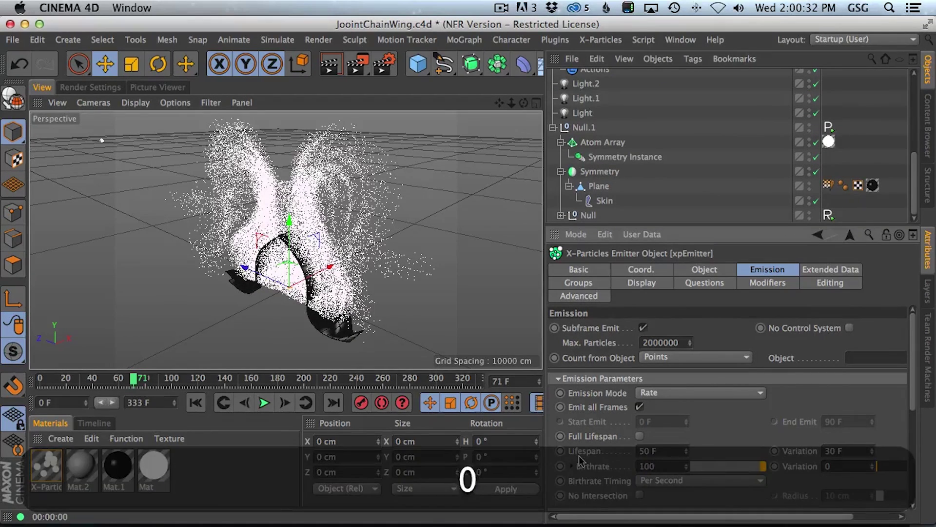
key("Return")
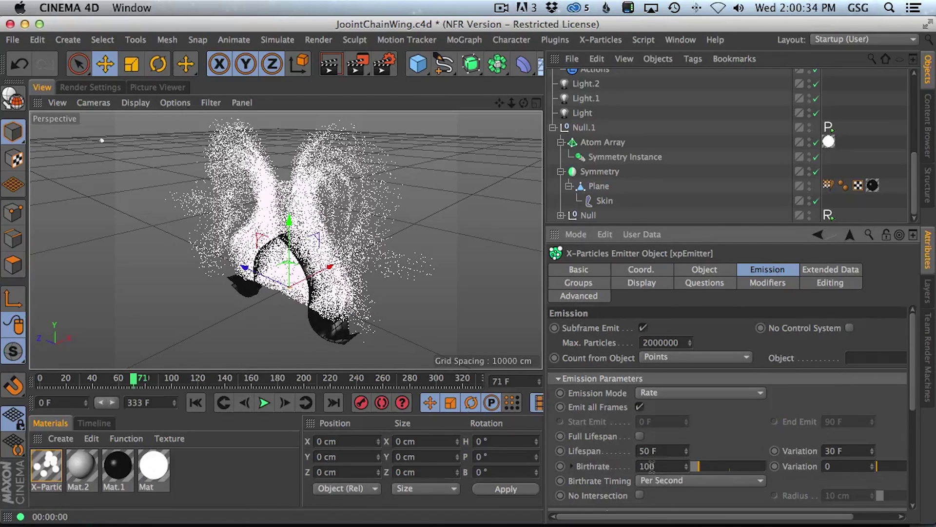
scroll(896, 402, "down", 5)
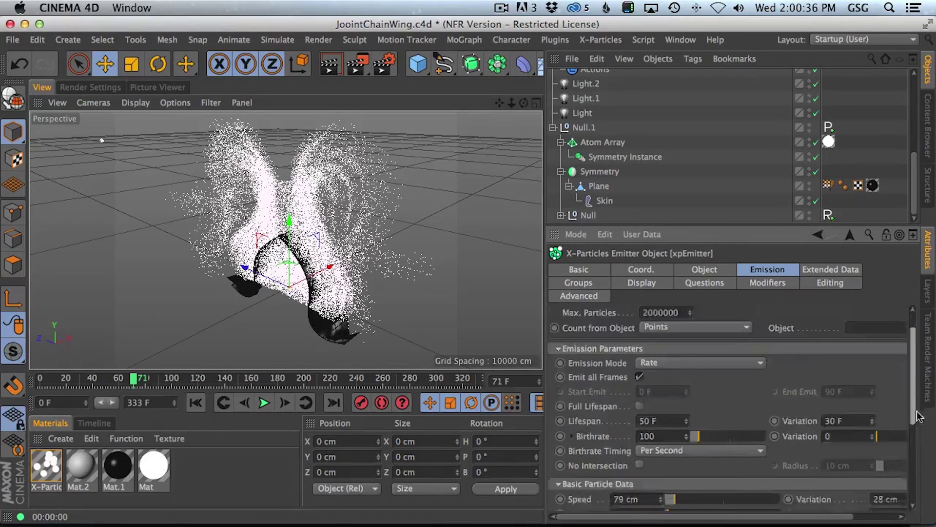
left_click(647, 378)
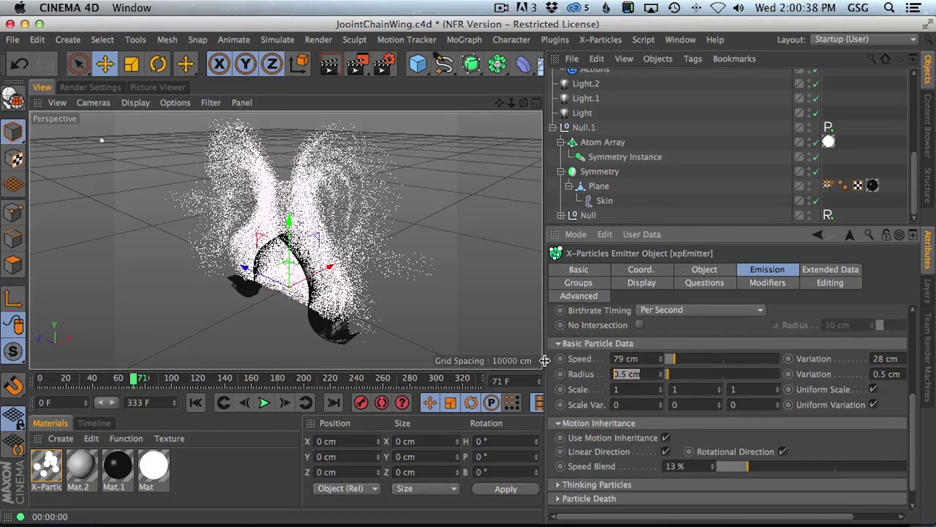
type("5")
key("Tab")
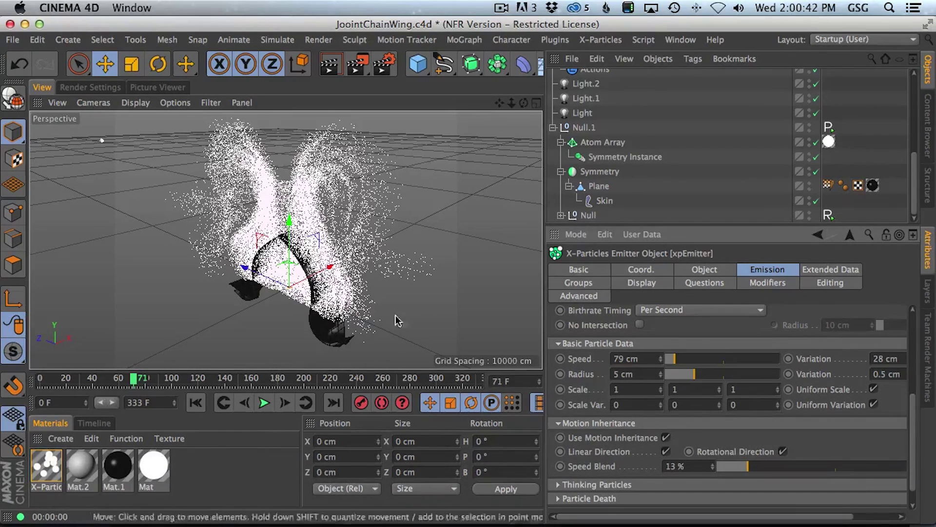
Step: Duplicate the X-Particles Material and assign the copy to the upper xpEmitter in place of its current material
key("super+v")
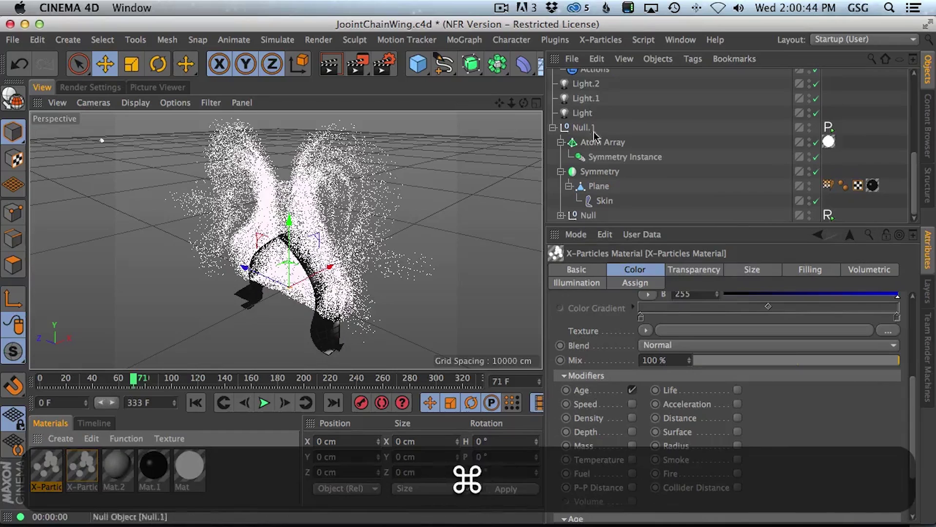
left_click_drag(915, 171, 919, 101)
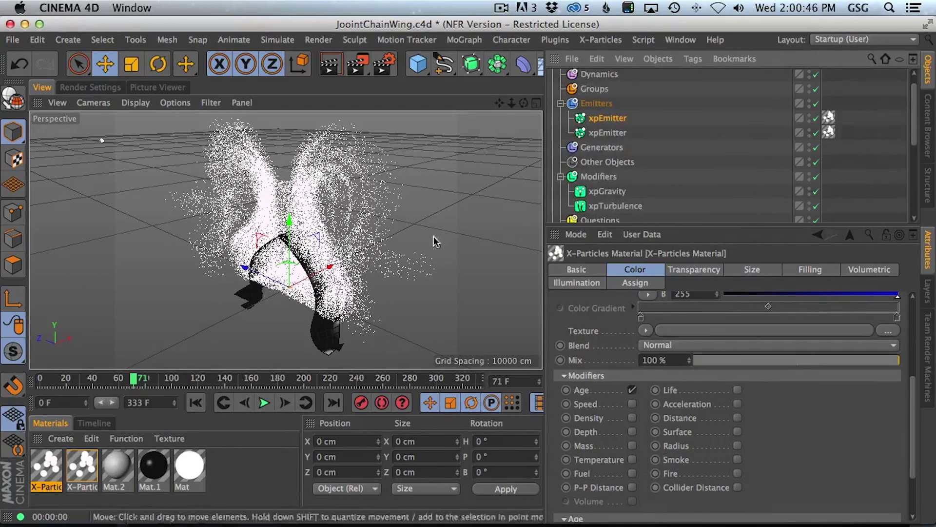
left_click_drag(52, 469, 596, 235)
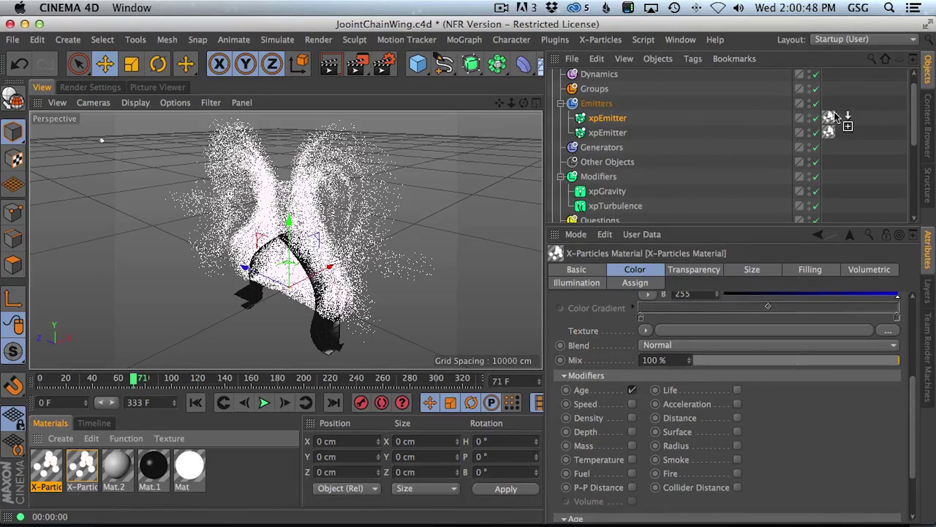
left_click_drag(834, 117, 834, 117)
Step: Load the Flame 1 gradient preset into the Age color of the copied X-Particles Material
double_click(45, 468)
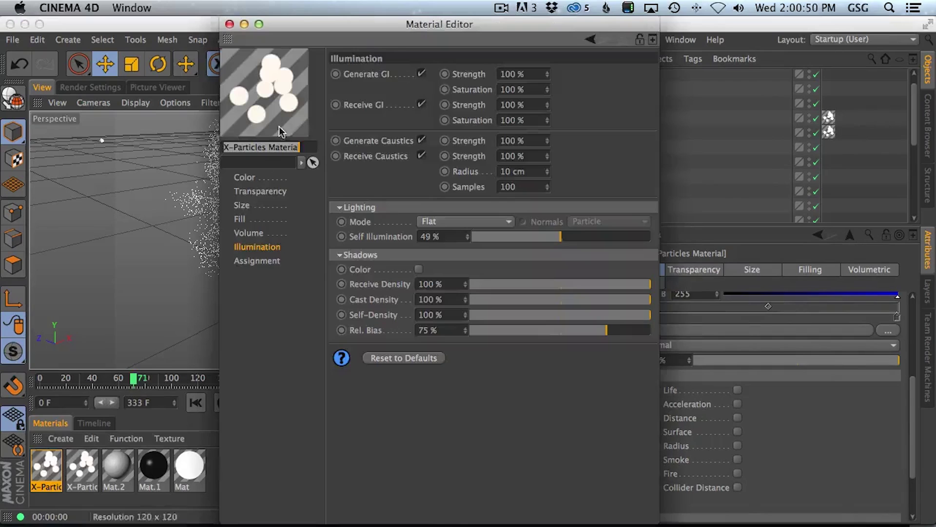
left_click(254, 179)
left_click(252, 232)
left_click(246, 219)
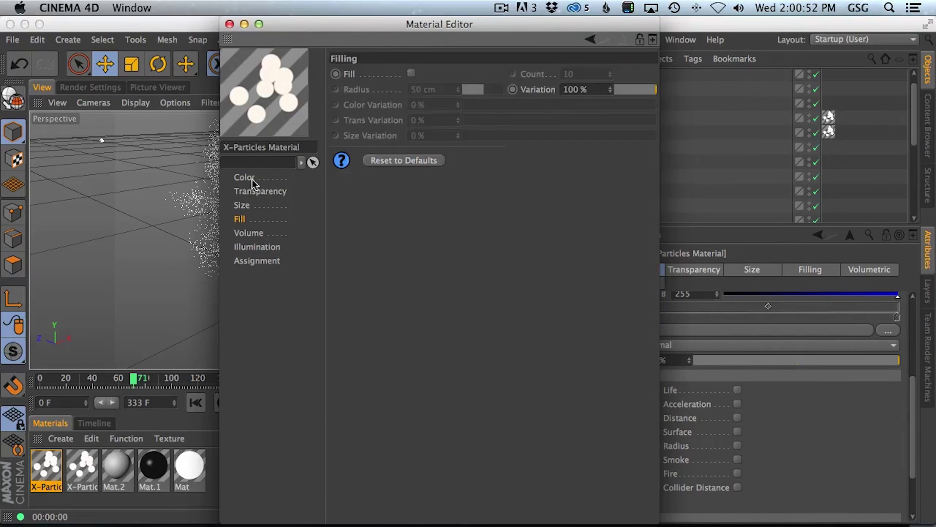
left_click(251, 179)
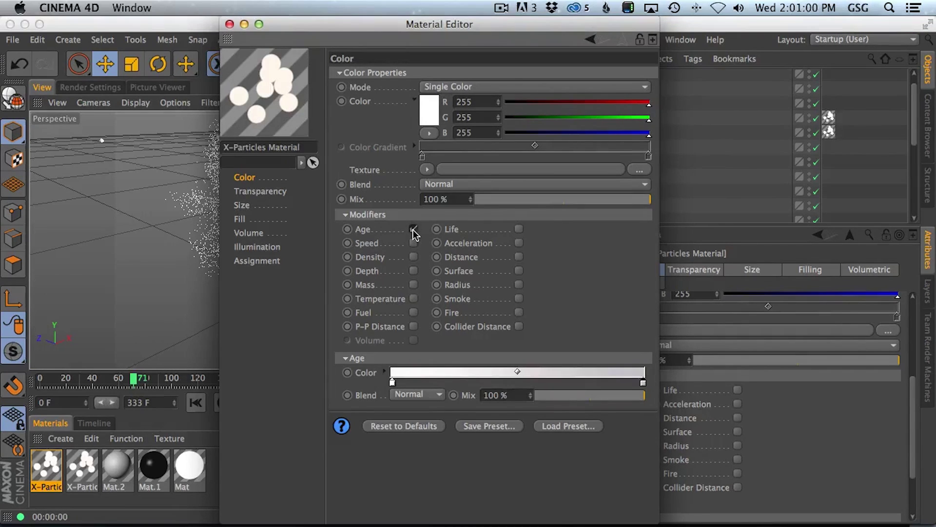
left_click(392, 382)
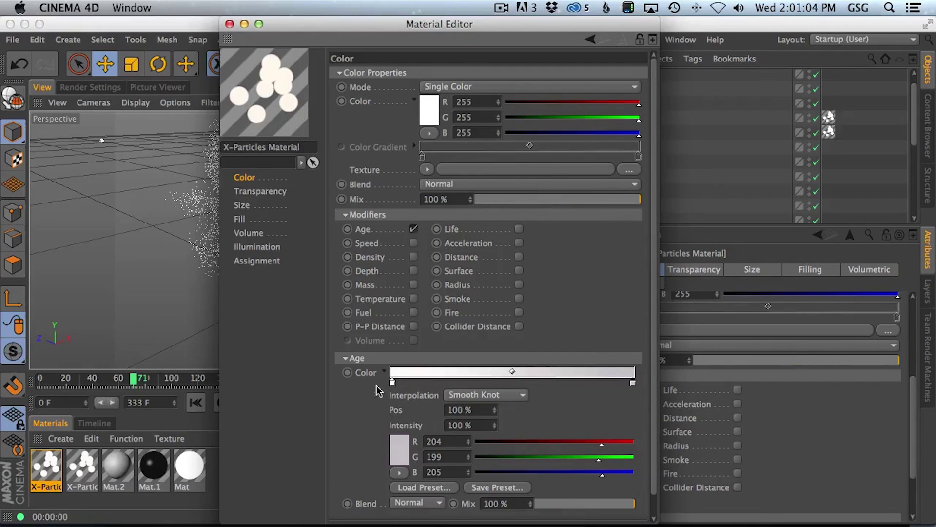
left_click(422, 487)
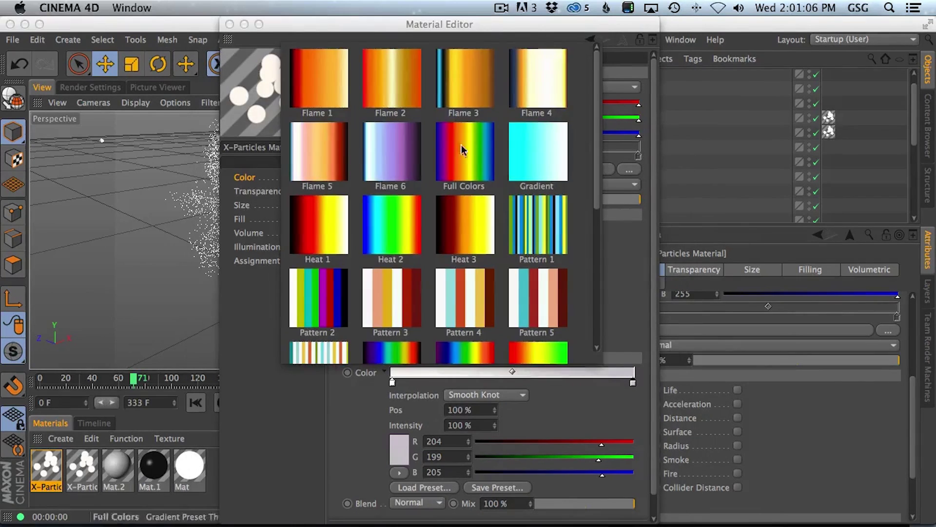
left_click(319, 91)
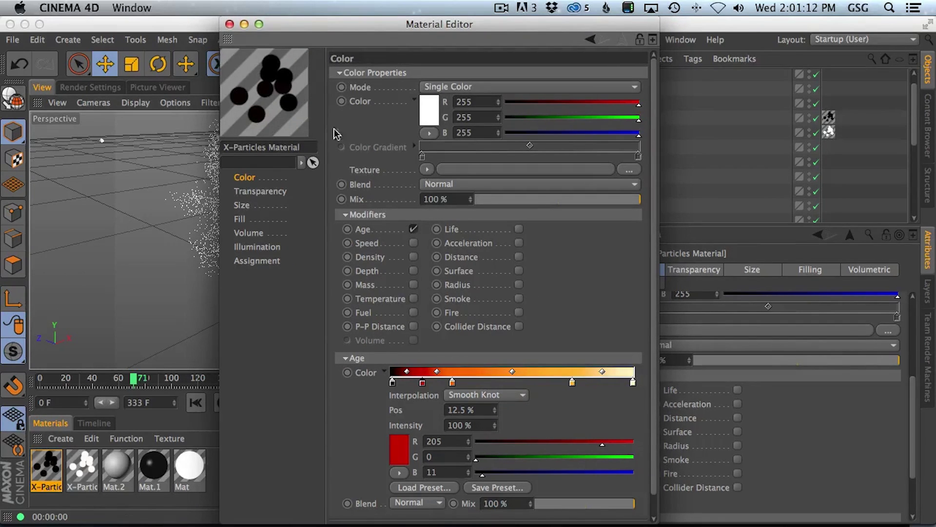
Step: Close the material editor, replay the animation from the first frame and render the view
left_click(229, 26)
left_click(196, 403)
left_click(264, 403)
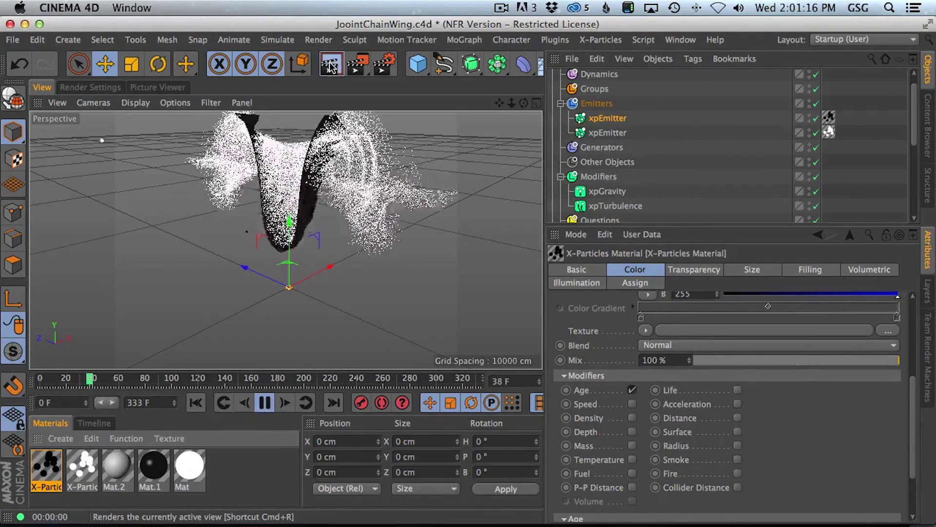
left_click(332, 66)
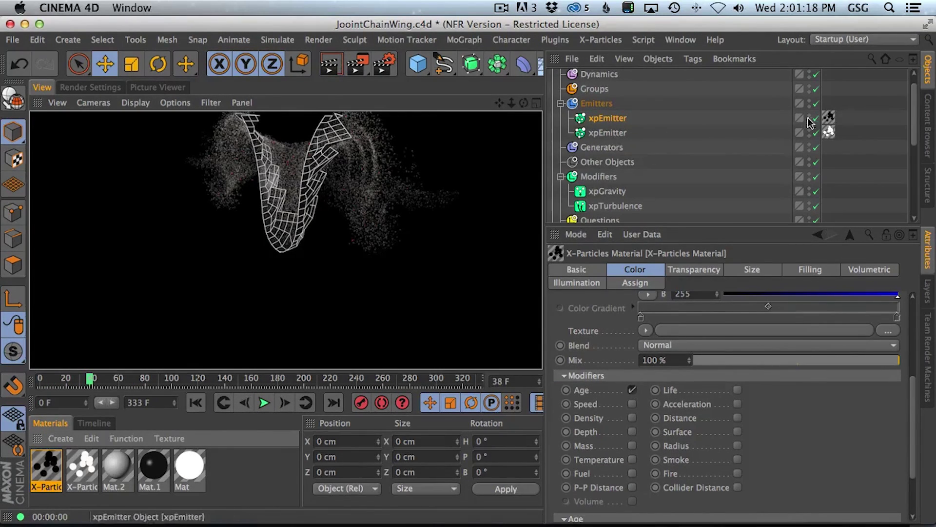
Step: Swap the material tags of the two xpEmitters, then replay from the first frame and render the view
left_click(829, 117)
left_click_drag(841, 137, 842, 118)
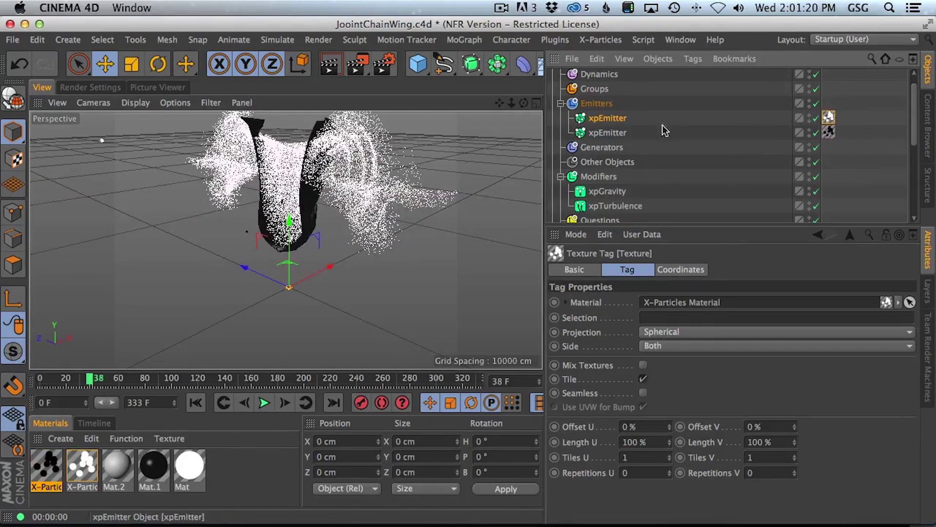
left_click(196, 403)
left_click(263, 403)
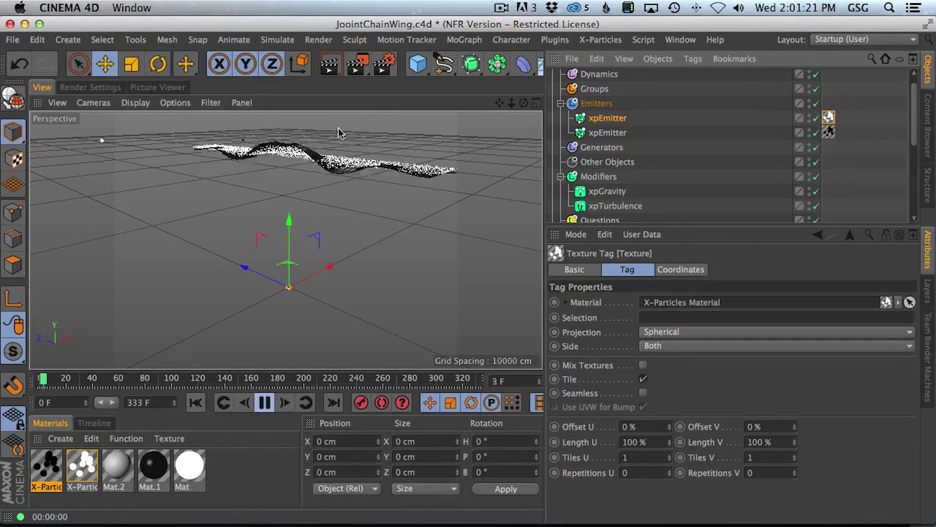
left_click(332, 65)
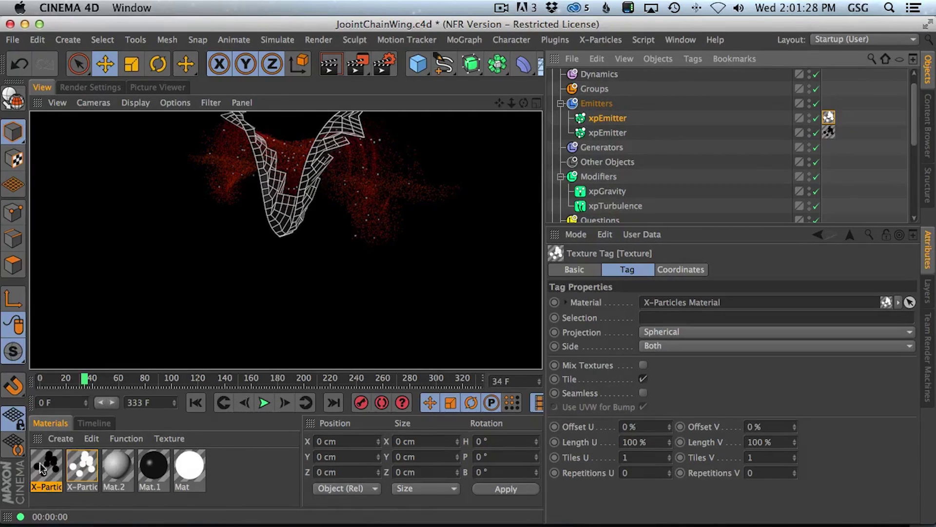
Step: Set the lower xpEmitter's particle radius to 2 cm
left_click(608, 133)
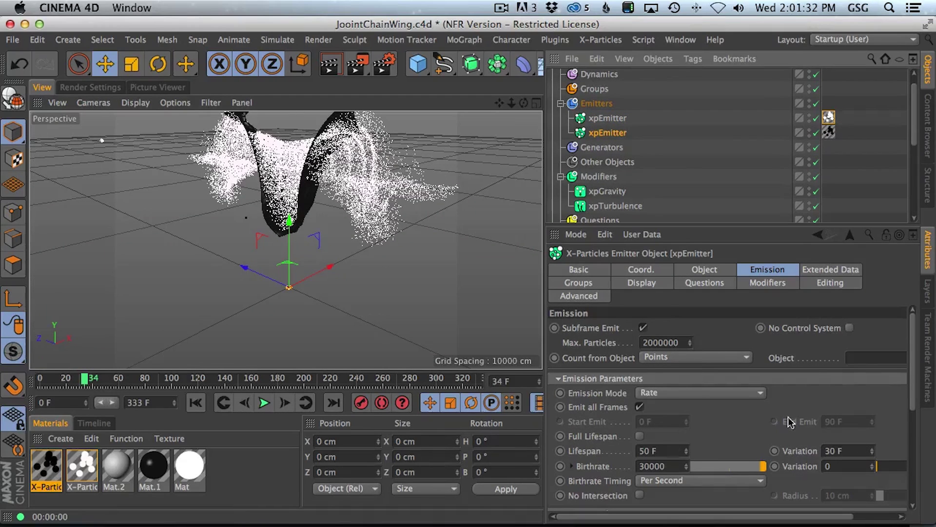
left_click_drag(915, 372, 887, 471)
left_click(646, 352)
type("2")
key("Return")
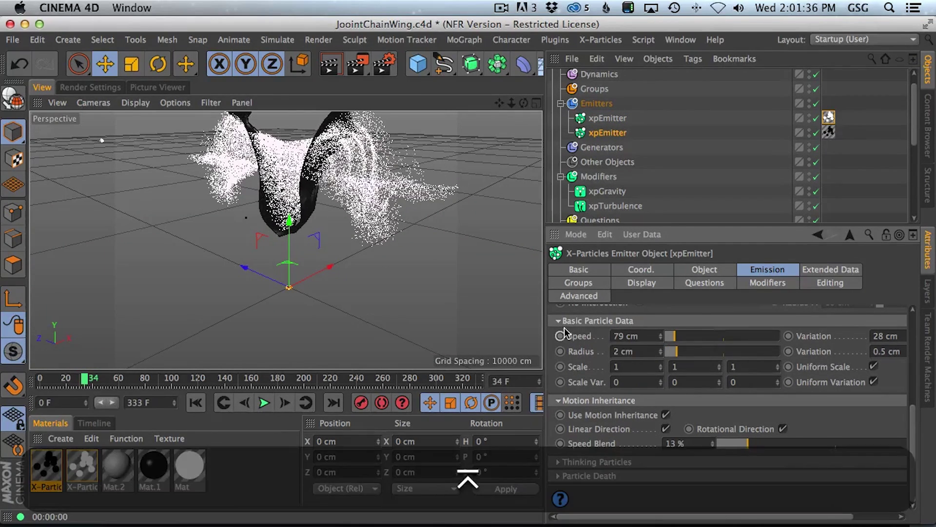
Step: Replay the animation from the first frame and render the flame-colored particles at three successive points
left_click(196, 402)
left_click(263, 403)
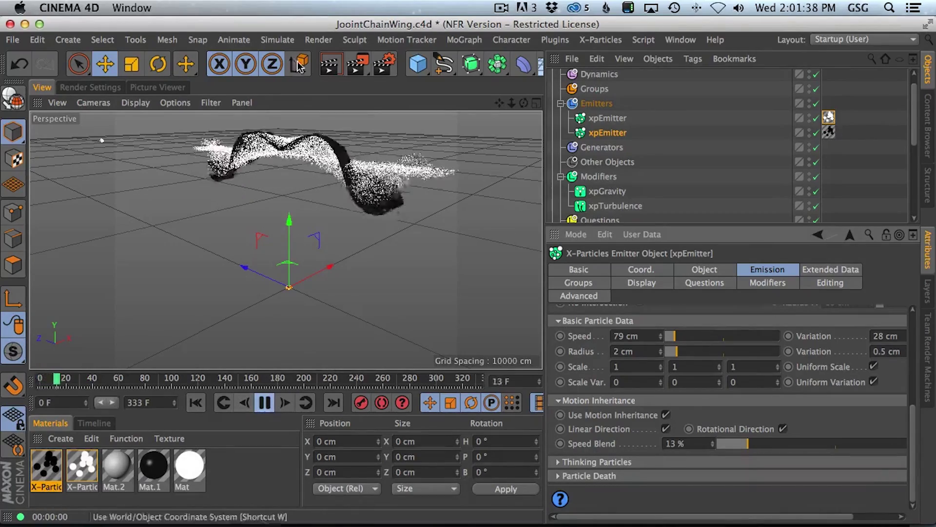
left_click(330, 66)
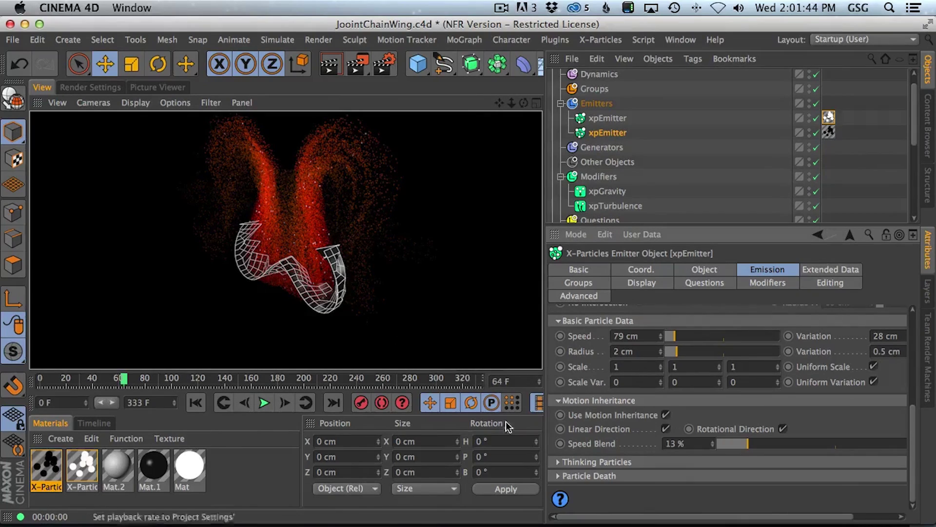
left_click(263, 403)
left_click(331, 66)
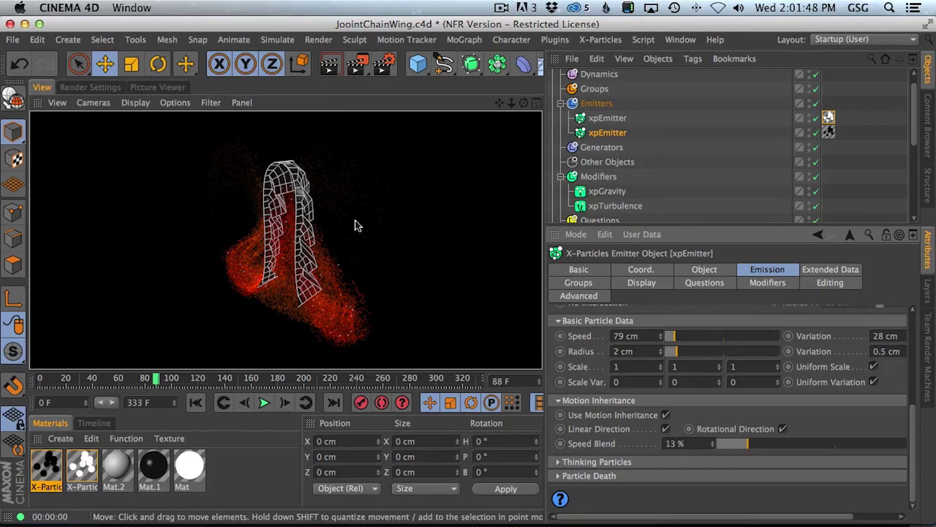
left_click(263, 402)
left_click(330, 66)
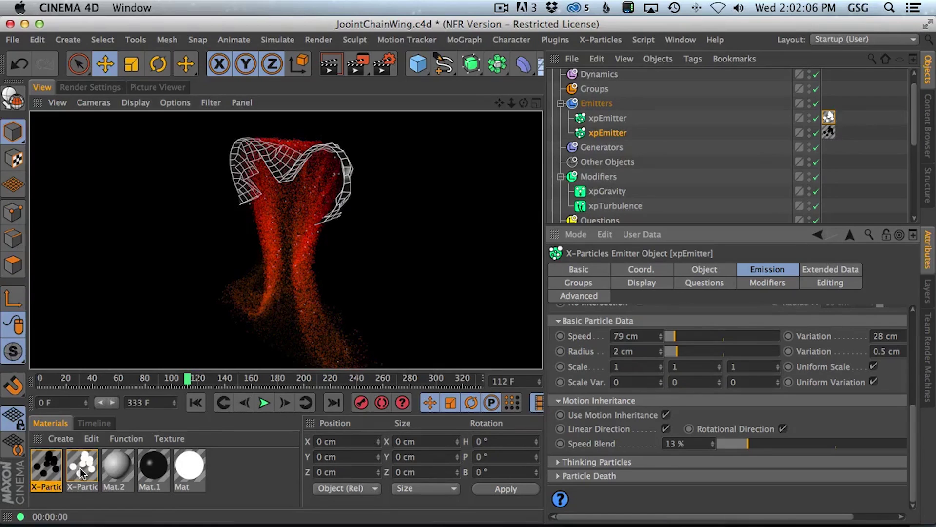
left_click(638, 351)
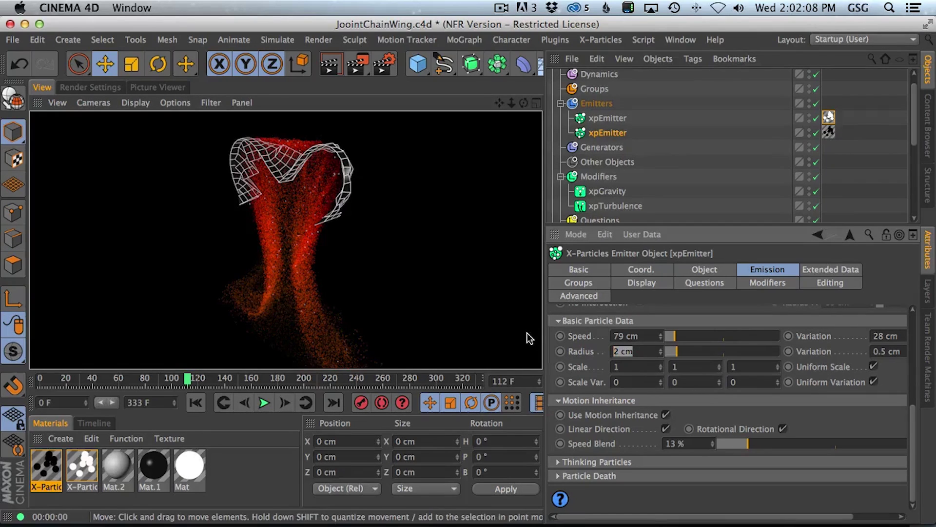
double_click(48, 466)
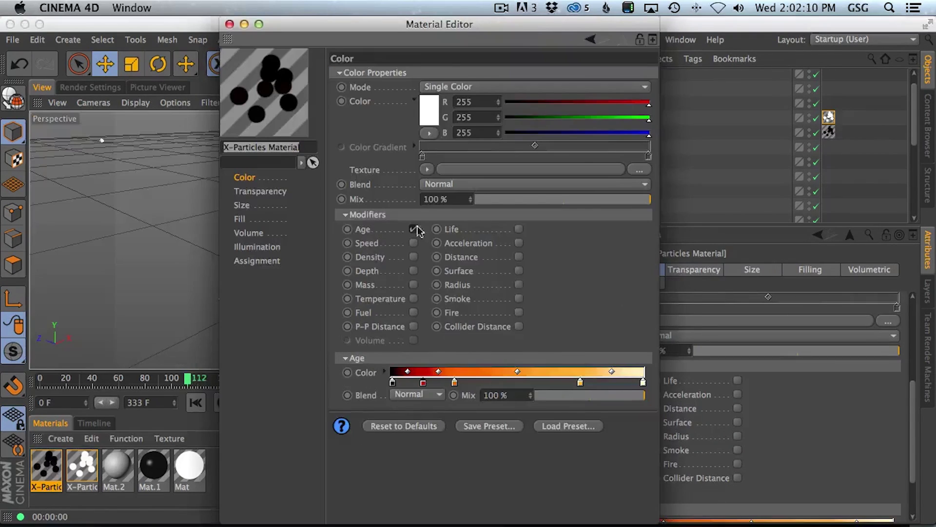
left_click(229, 24)
Step: Rename the lower xpEmitter as Main and set its particle radius to 10 cm
double_click(607, 132)
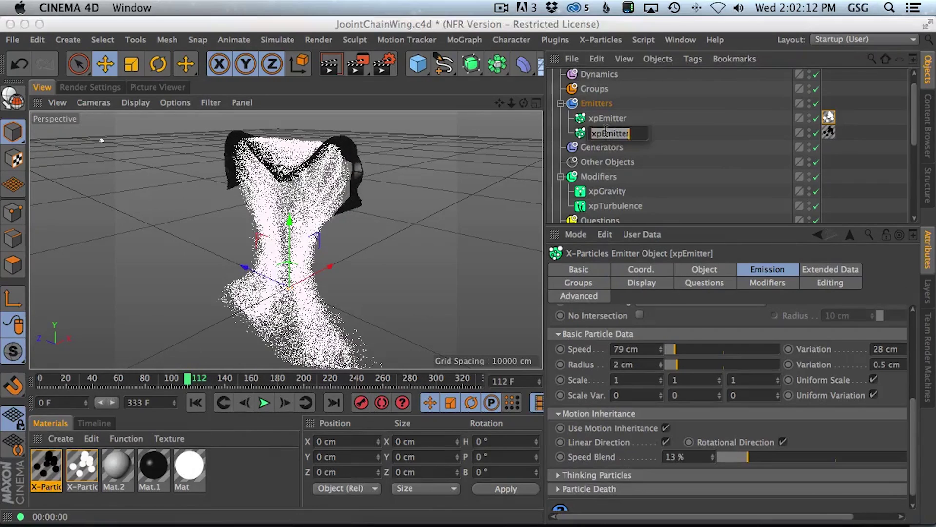
type("Main")
key("Return")
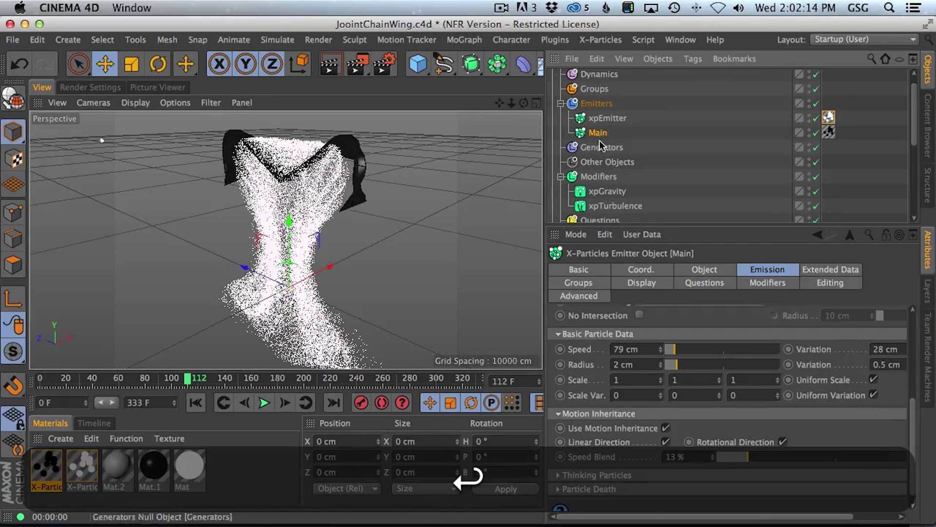
left_click(653, 367)
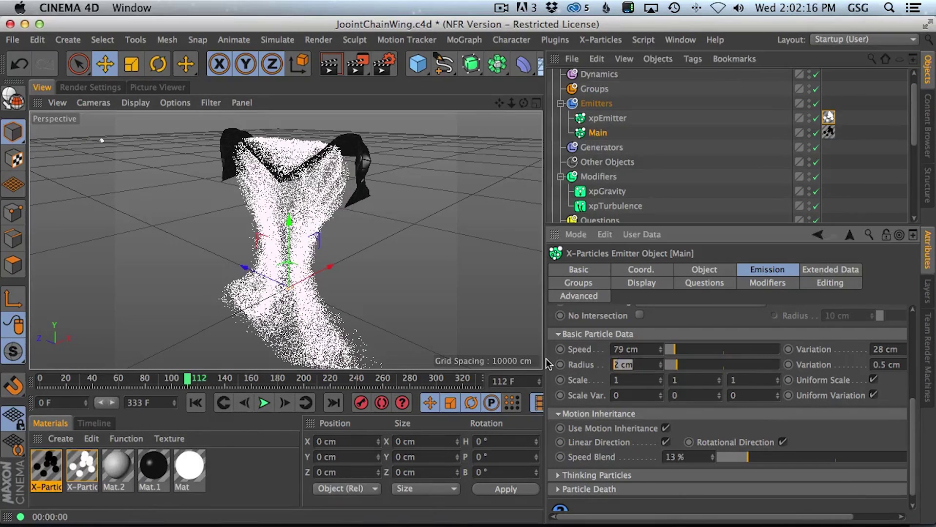
type("10")
key("Return")
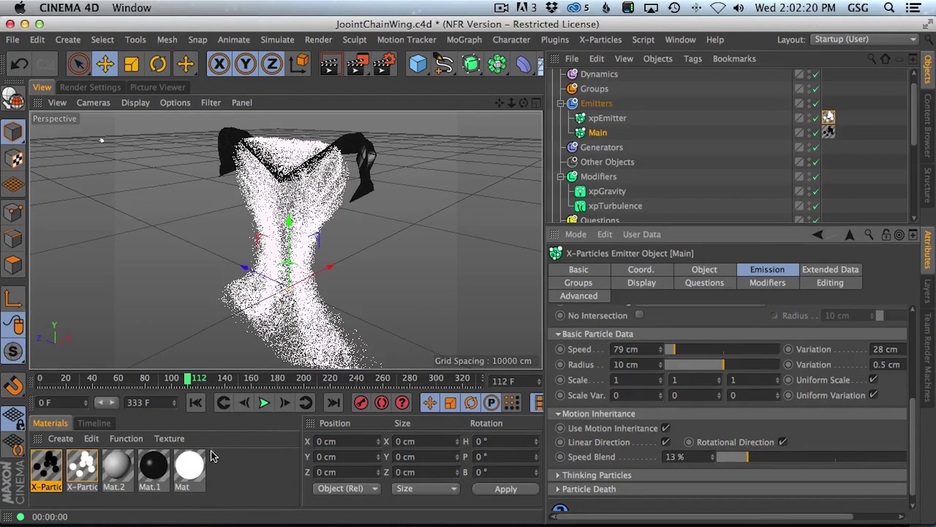
Step: Set the flame-gradient X-Particles Material's transparency to 91 % and move the material editor clear of the viewport
double_click(50, 467)
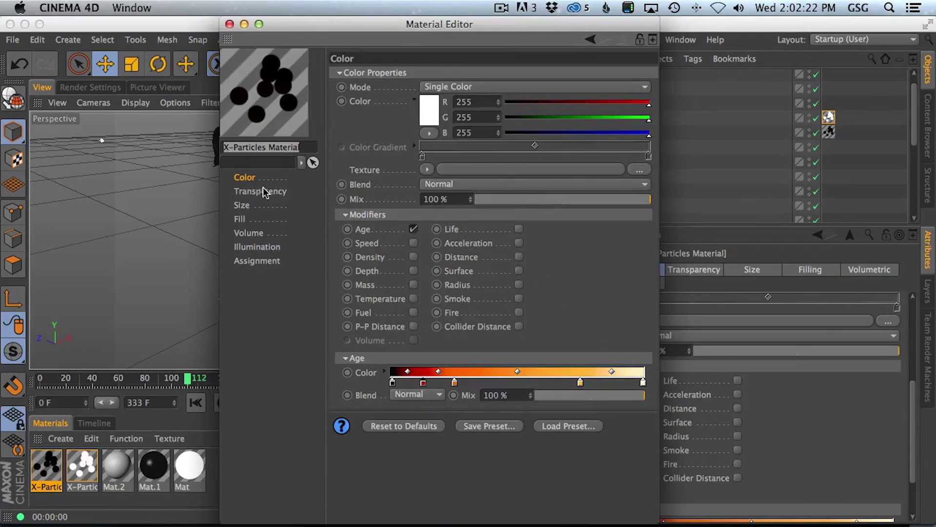
left_click(263, 189)
left_click_drag(497, 78, 640, 77)
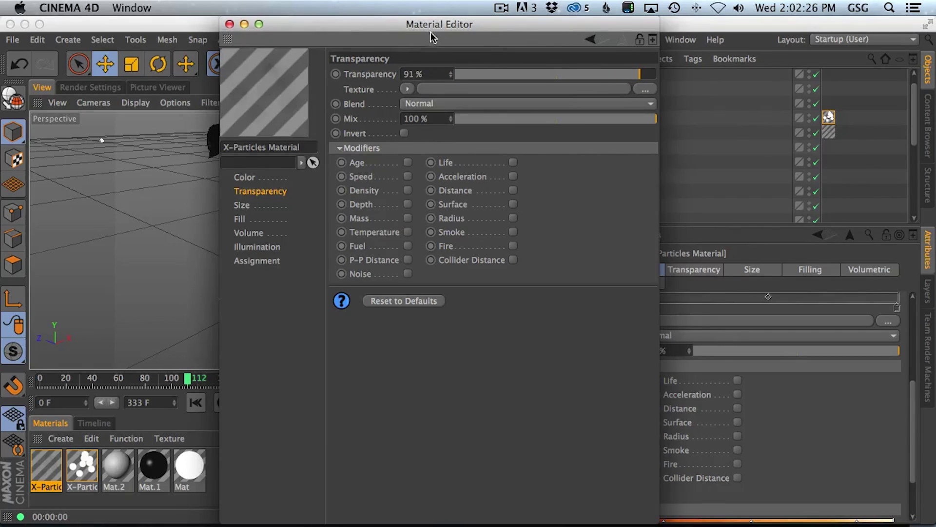
left_click_drag(391, 29, 610, 169)
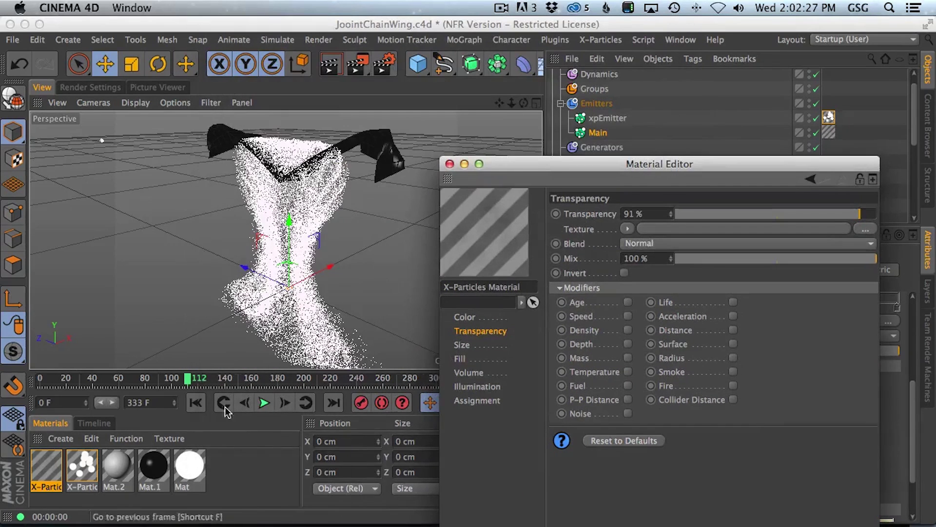
Step: Move the material editor clear of the timeline, replay the animation from the first frame and render the view at frame 52
left_click(330, 63)
left_click_drag(544, 166, 559, 43)
left_click(195, 403)
left_click(267, 402)
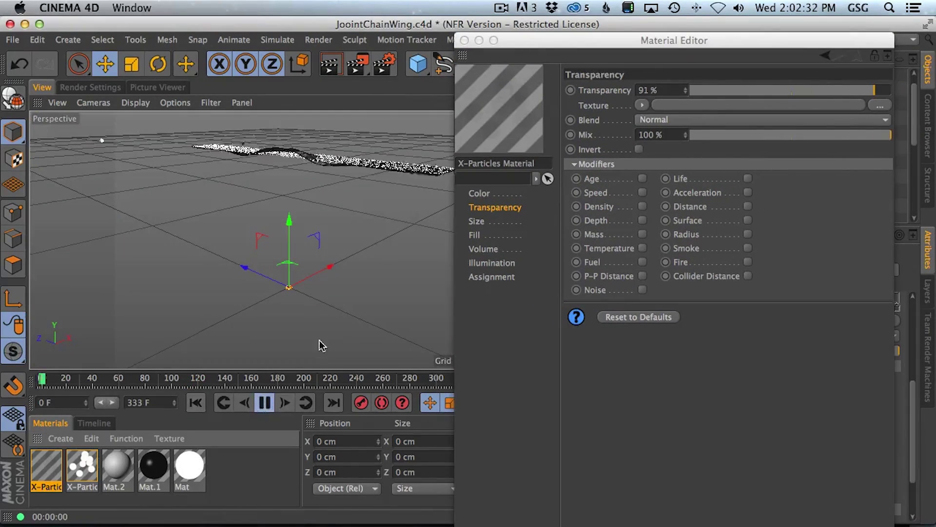
left_click(331, 66)
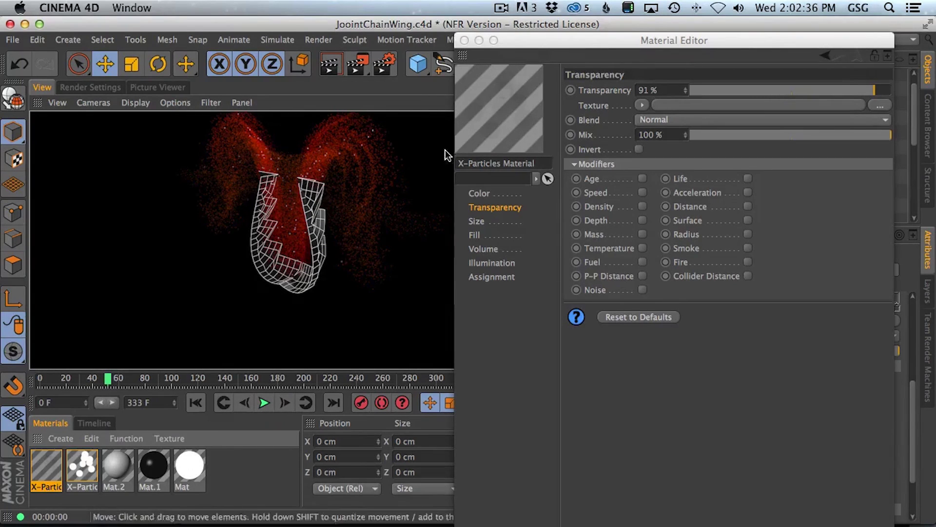
Step: Try a size scale of 452 % on the flame-gradient X-Particles Material with a test render, and undo the scale change
left_click_drag(540, 42, 441, 202)
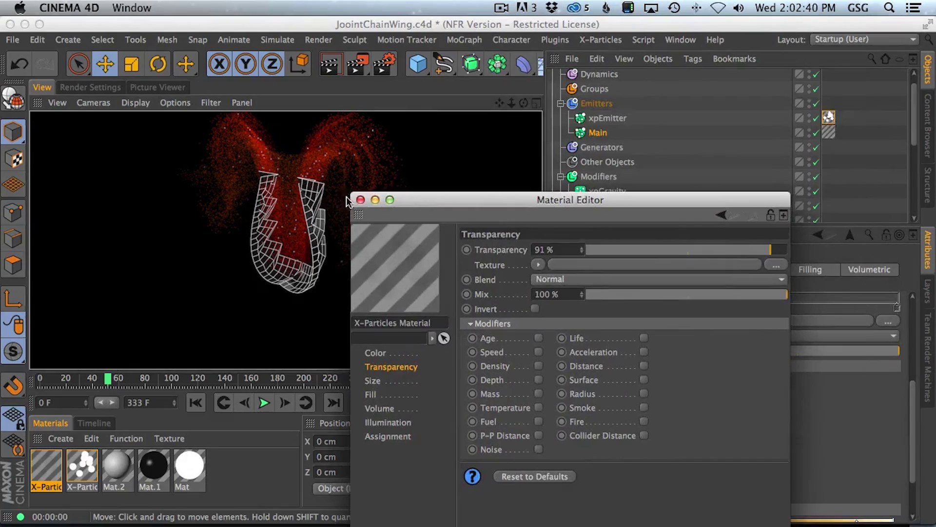
double_click(52, 470)
mouse_move(458, 204)
left_mouse_down()
mouse_move(560, 66)
mouse_move(550, 64)
left_mouse_up()
left_click(466, 212)
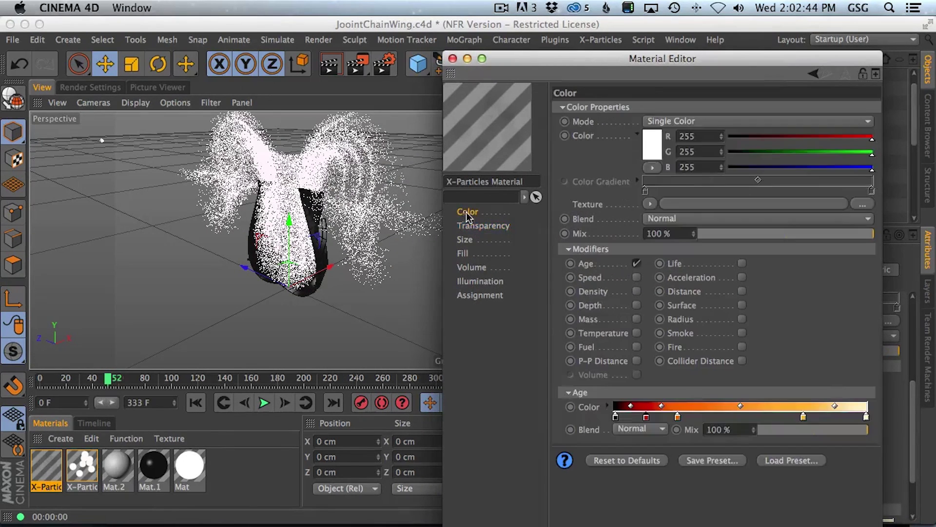
left_click(466, 241)
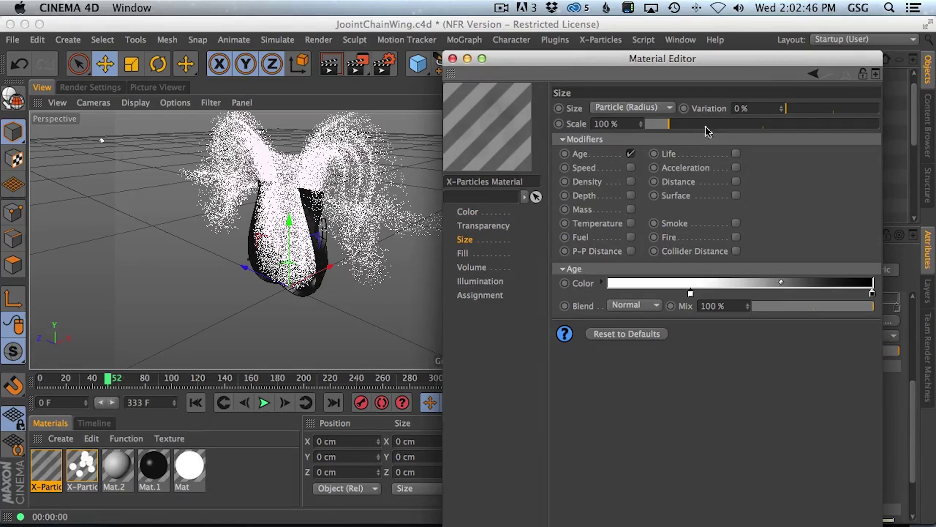
left_click(751, 125)
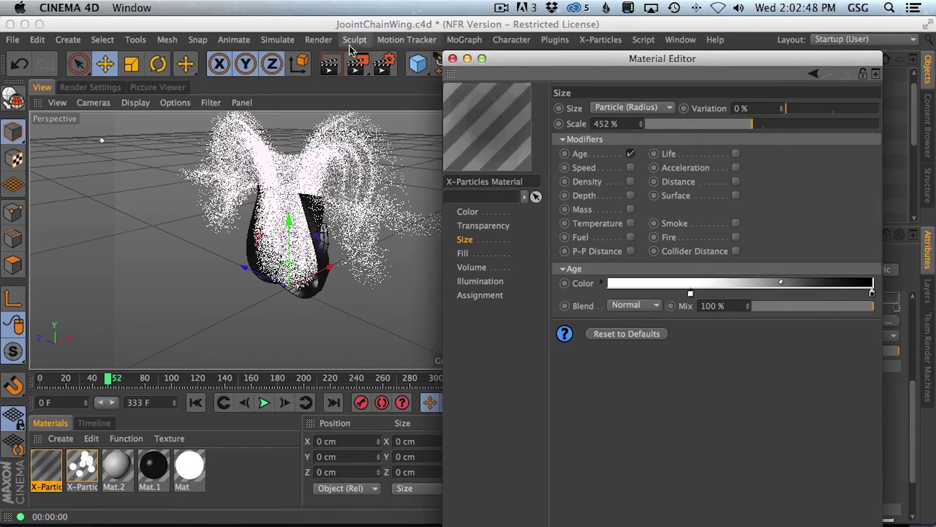
left_click(333, 65)
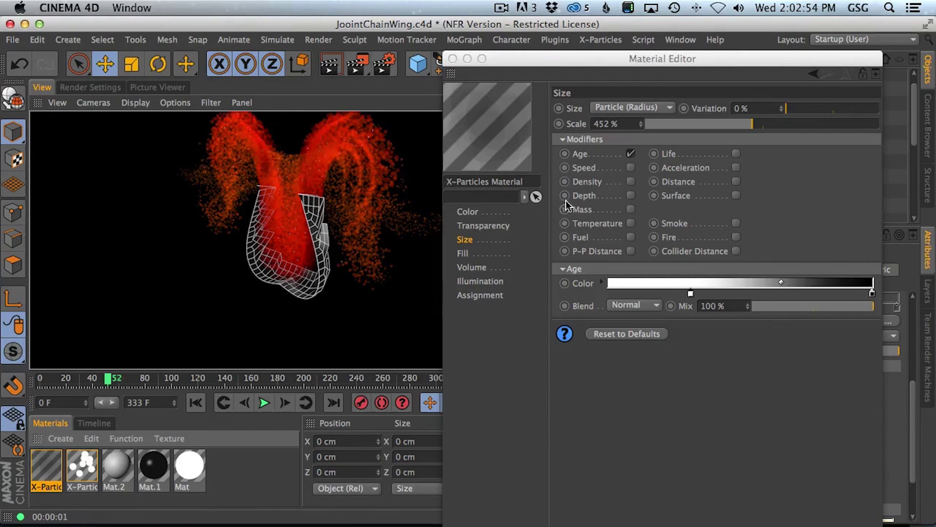
key("super+z")
Step: Set the flame-gradient X-Particles Material's size scale to 144 %, render the view and close the material editor
left_click(708, 148)
left_click(330, 64)
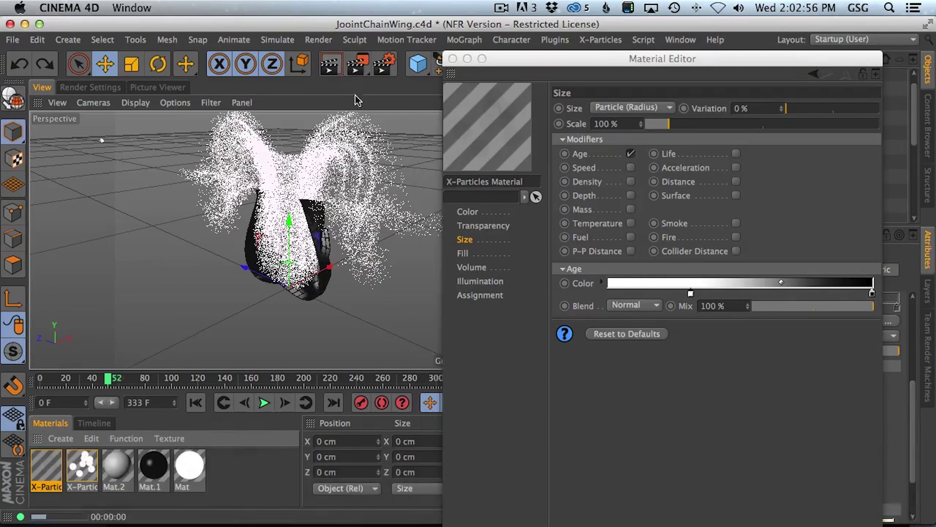
left_click(678, 124)
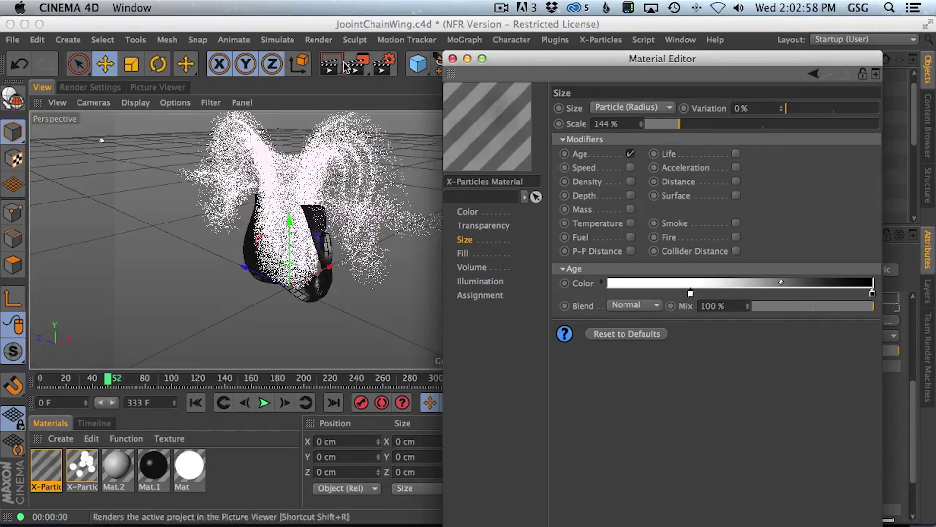
left_click(330, 69)
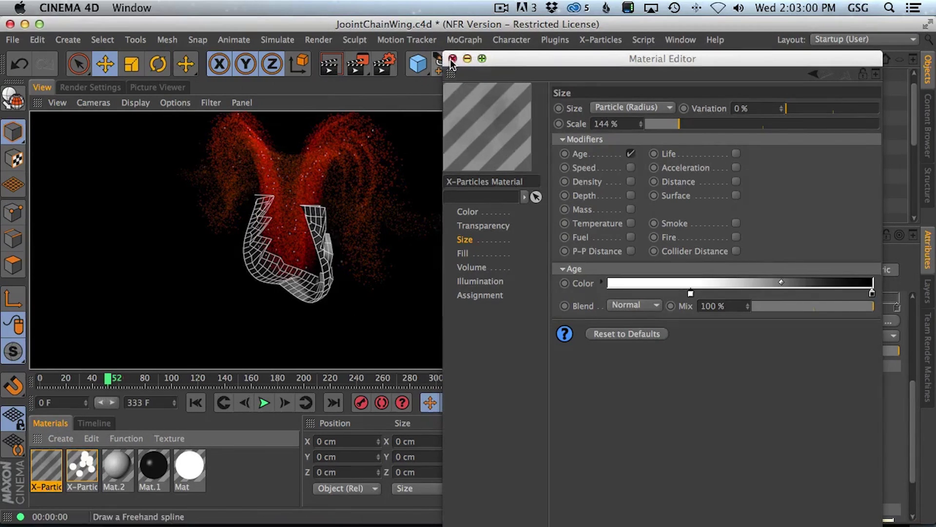
left_click(452, 58)
Step: Set the upper xpEmitter's particle radius to 20 cm, replay from the first frame and render the view at frame 48
left_click(594, 118)
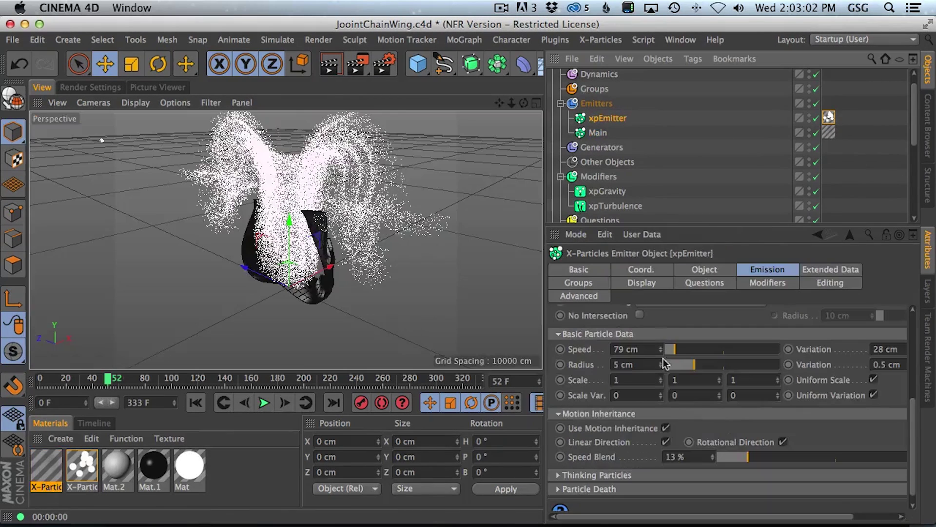
left_click_drag(647, 368, 561, 329)
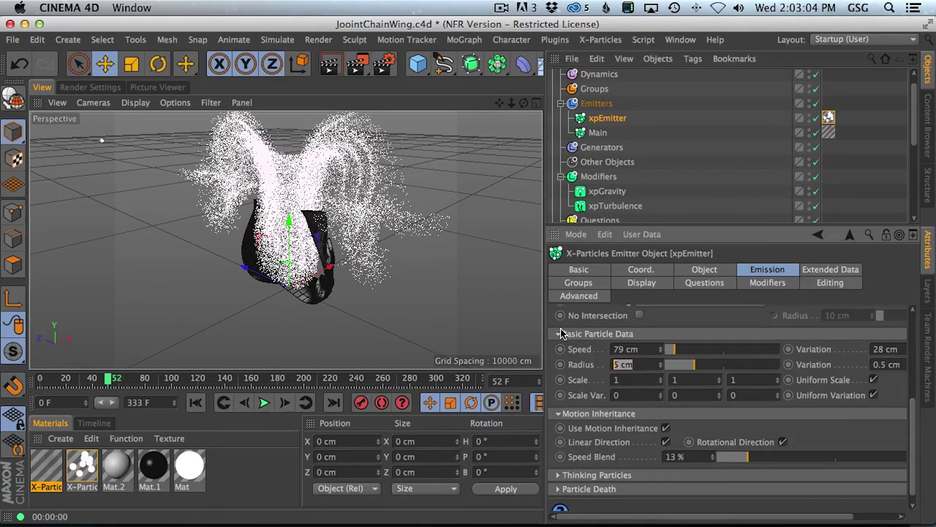
type("20")
key("Return")
left_click(196, 402)
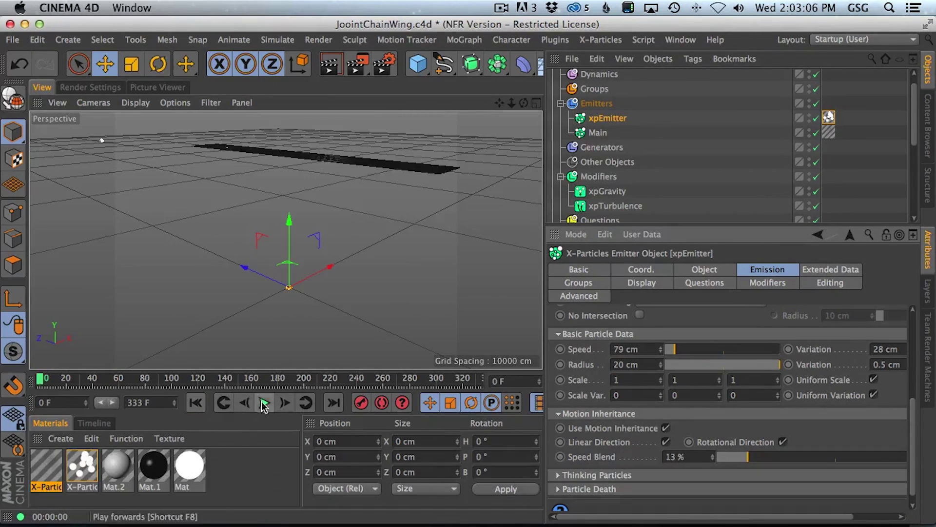
left_click(264, 402)
left_click(331, 68)
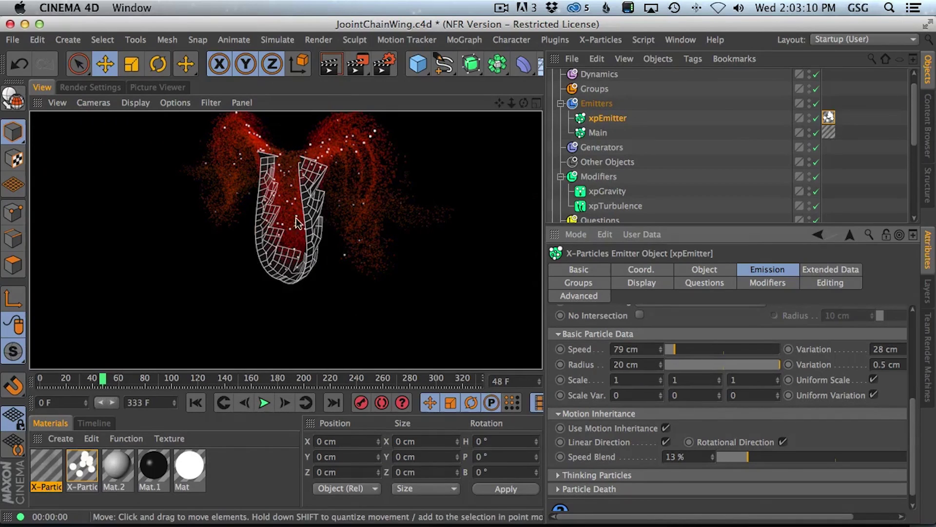
Step: Set the particle radius of xpEmitter, the upper emitter in the Emitters group, to 1 cm
left_click(615, 119)
double_click(629, 364)
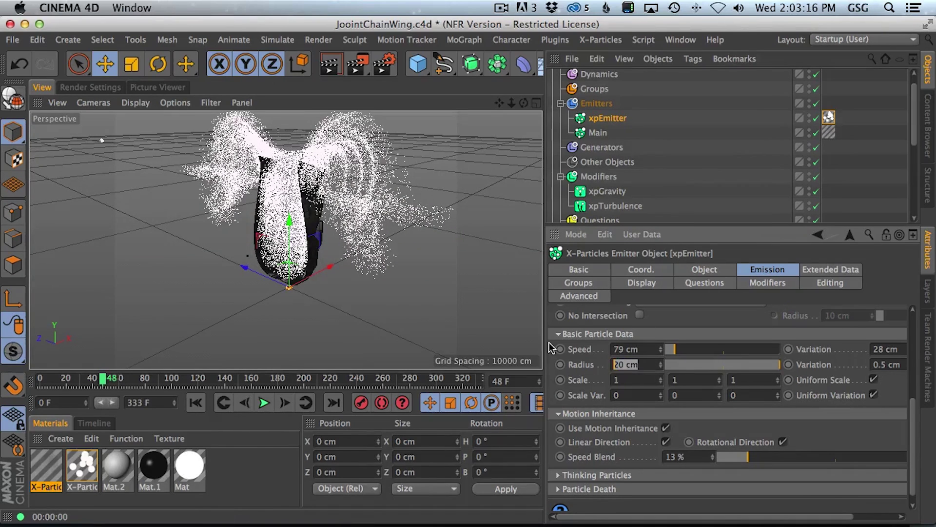
type("1")
key("Return")
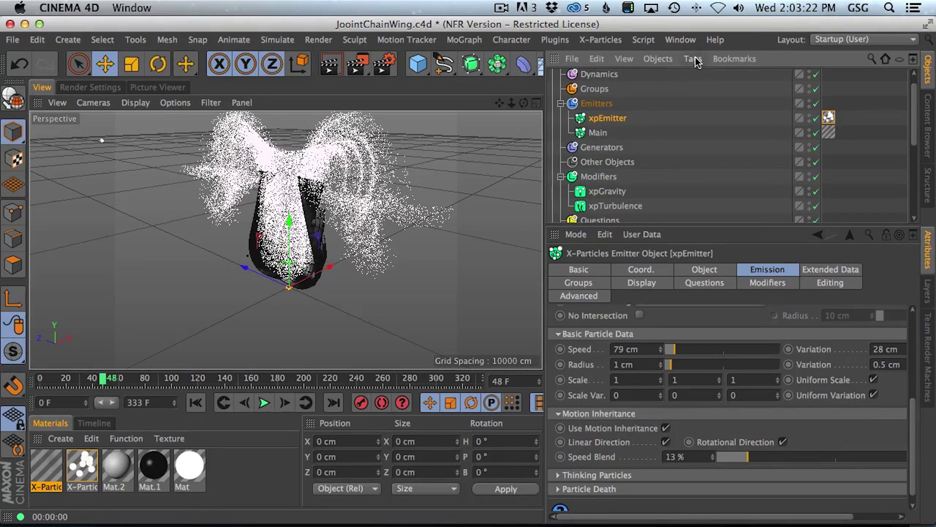
Step: Add an xpTrail object to the scene and assign xpEmitter as its emitter
mouse_move(914, 139)
left_mouse_down()
mouse_move(916, 164)
mouse_move(915, 131)
left_mouse_up()
left_click(593, 77)
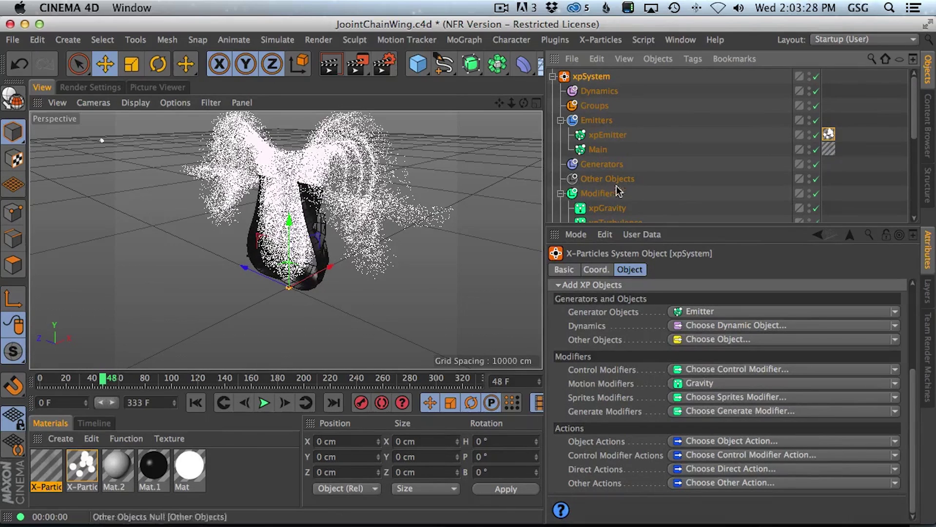
left_click(595, 40)
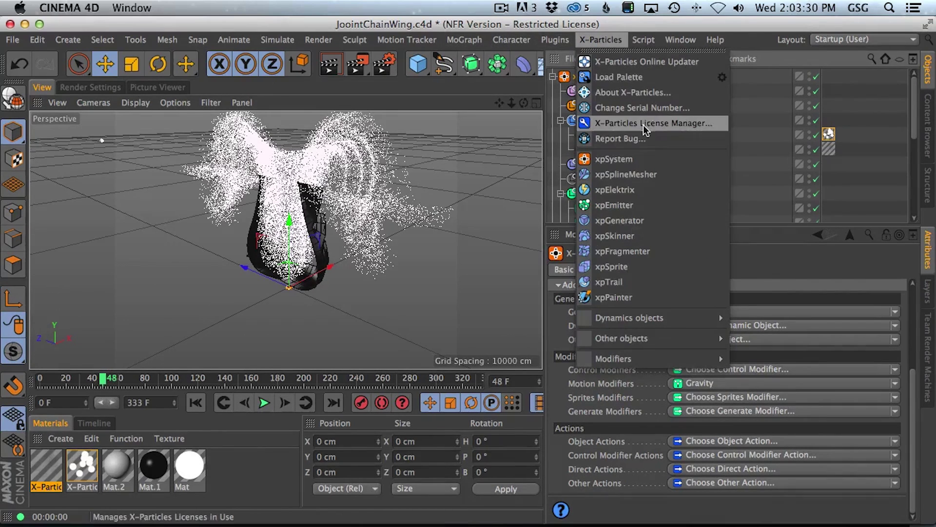
left_click(655, 281)
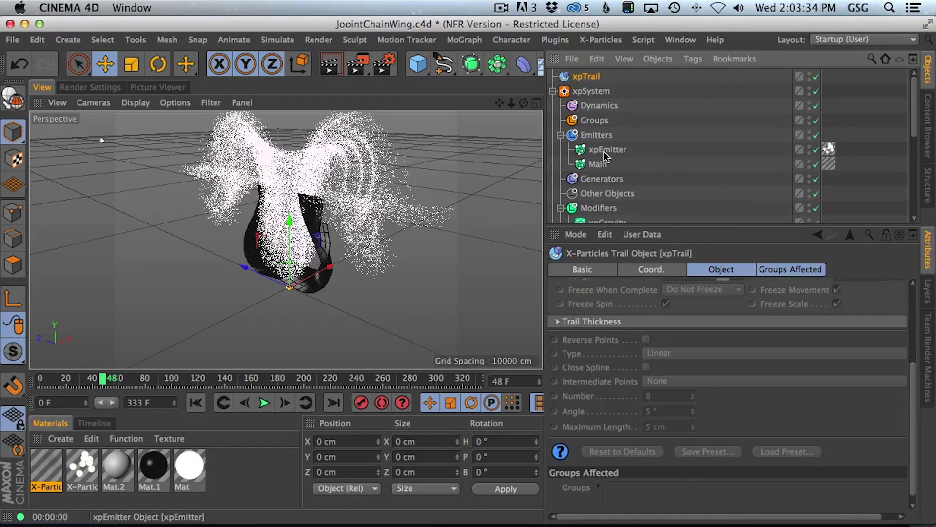
left_click_drag(915, 376, 886, 276)
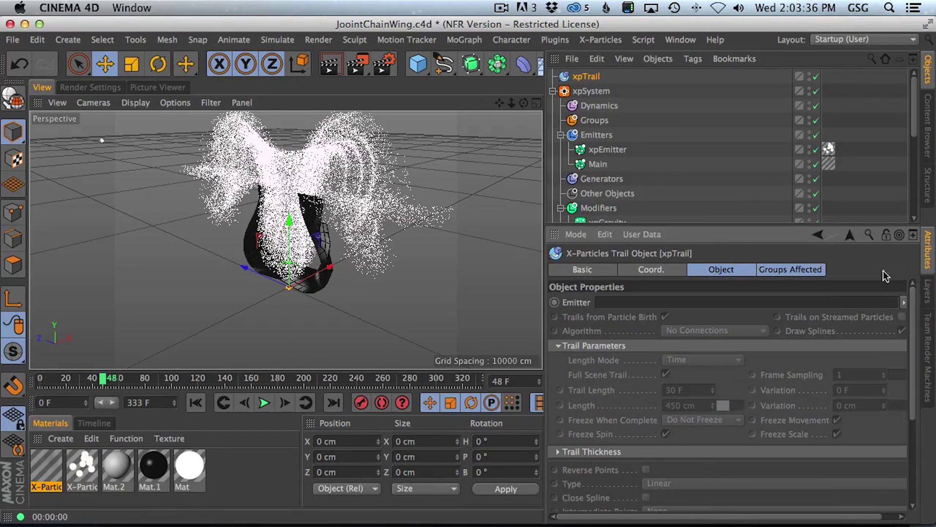
left_click_drag(601, 151, 651, 307)
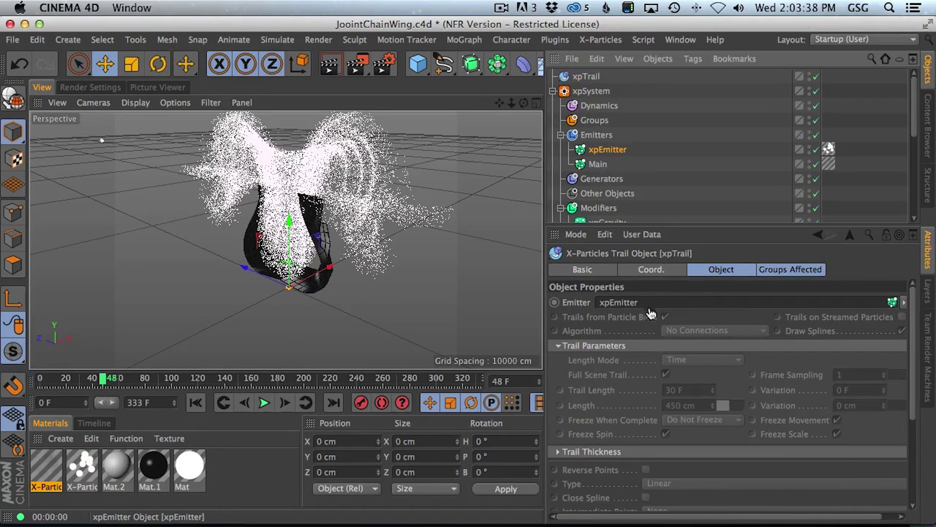
Step: Replay the animation from the first frame with the trails drawn and render the view at frame 69
left_click(196, 402)
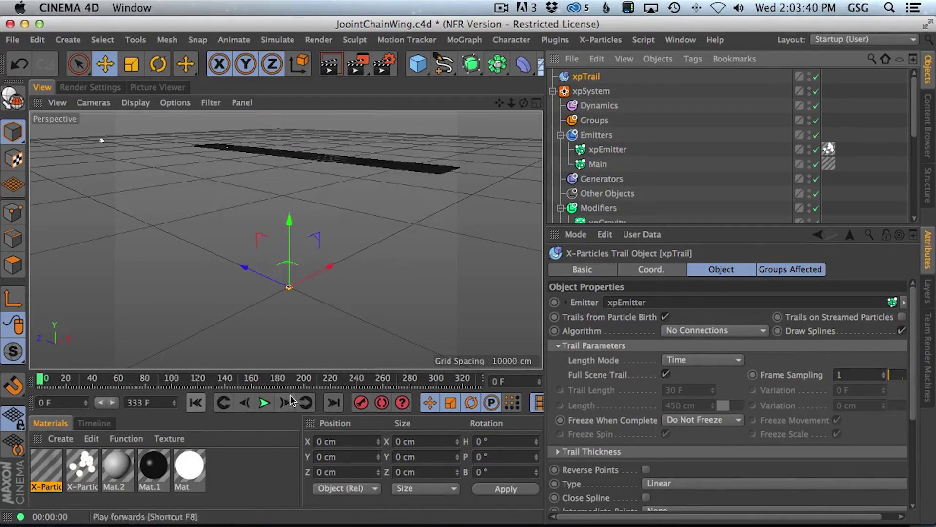
left_click(266, 405)
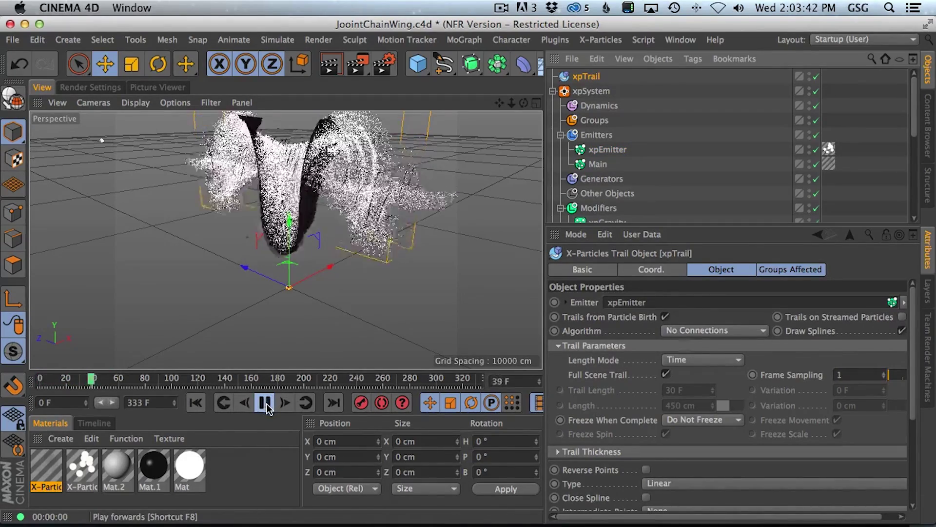
left_click(266, 403)
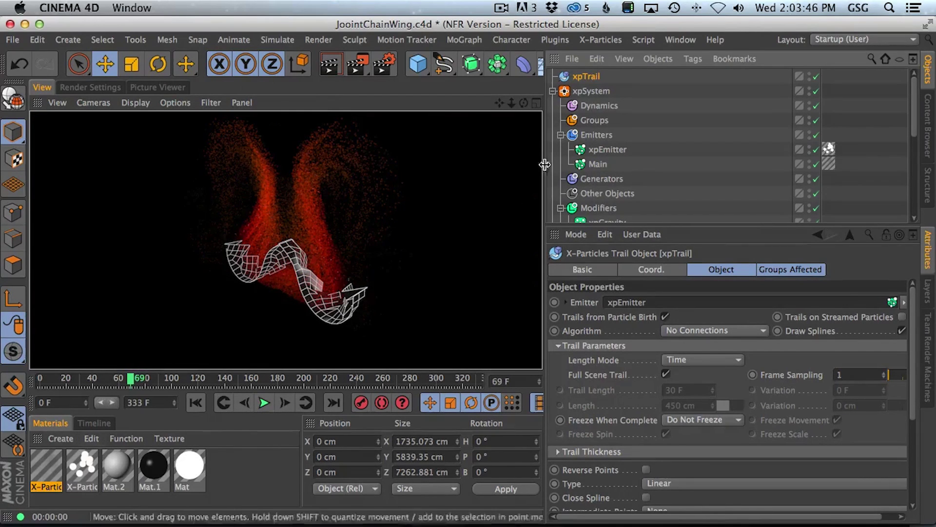
Step: Create a new X-Particles Material, apply it to the xpTrail object and render the view
left_click(63, 439)
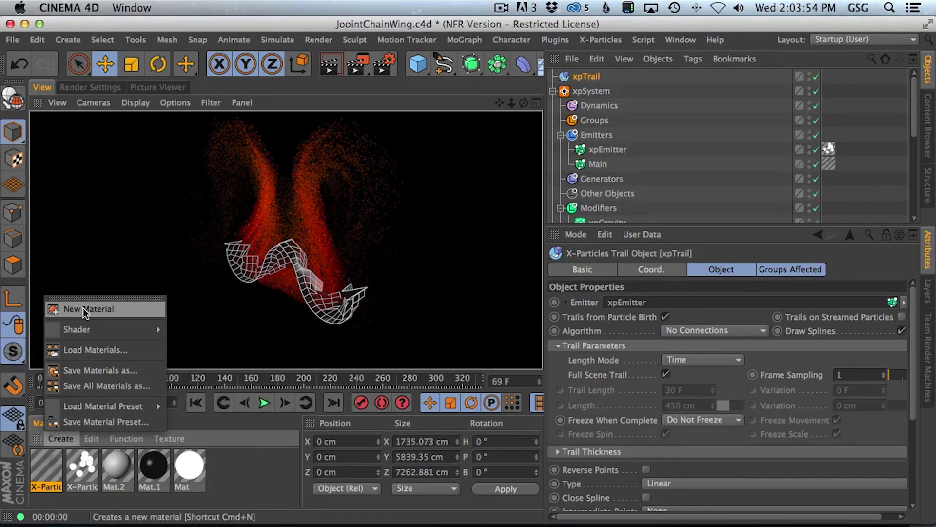
mouse_move(146, 329)
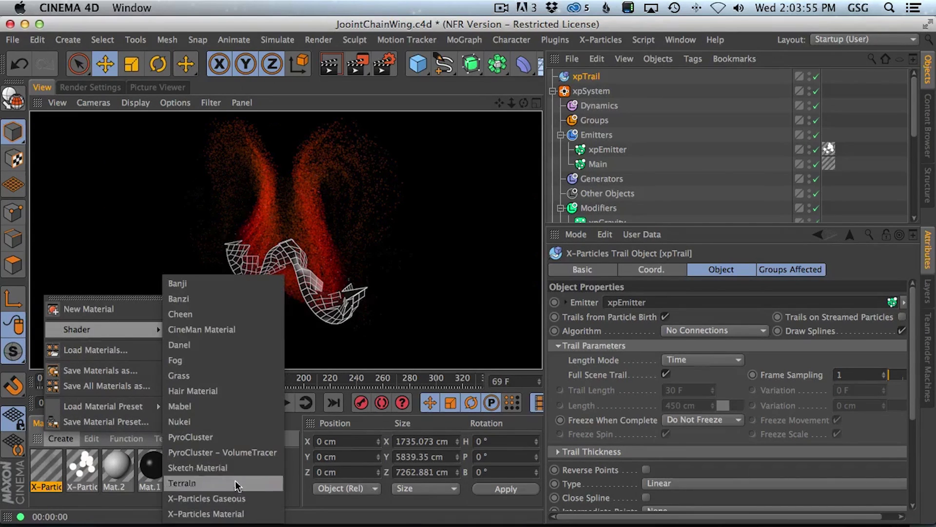
left_click(236, 513)
left_click_drag(602, 84, 602, 79)
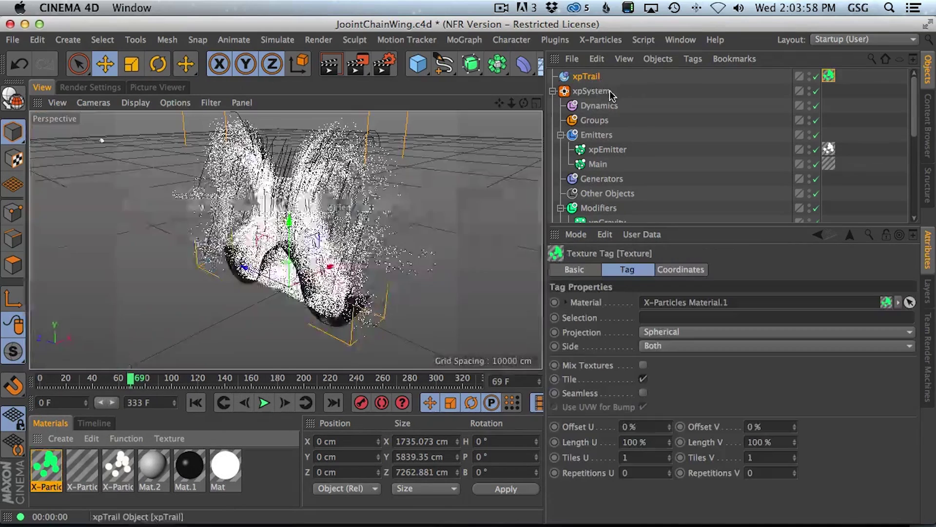
left_click(331, 73)
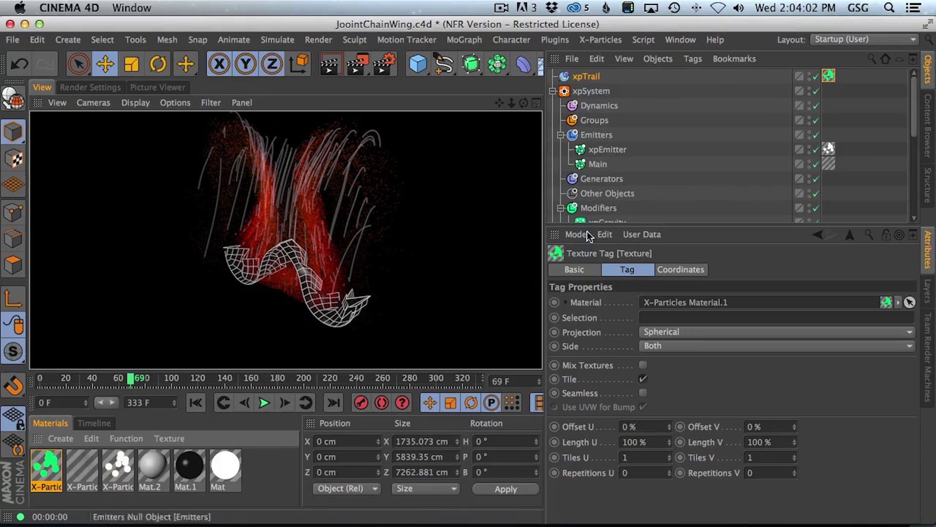
Step: Replay the animation from the first frame and render the textured trails at frame 44
left_click(196, 403)
left_click(264, 402)
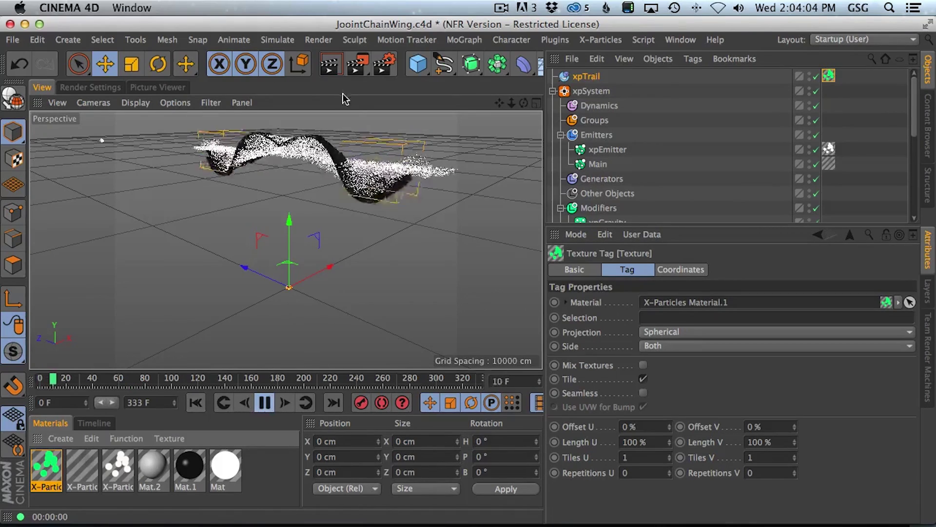
left_click(334, 76)
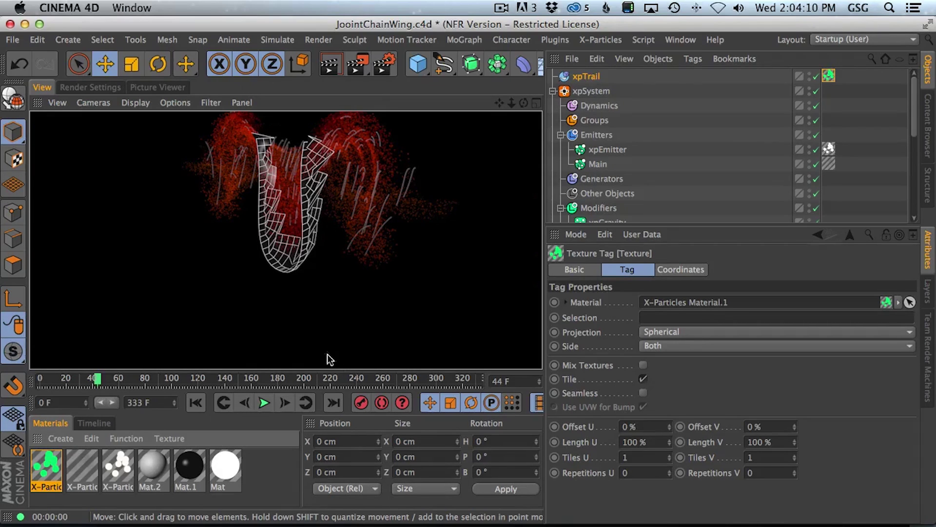
Step: Disable the xpTrail object, replay the animation from the first frame and render the view at frame 52
left_click(589, 80)
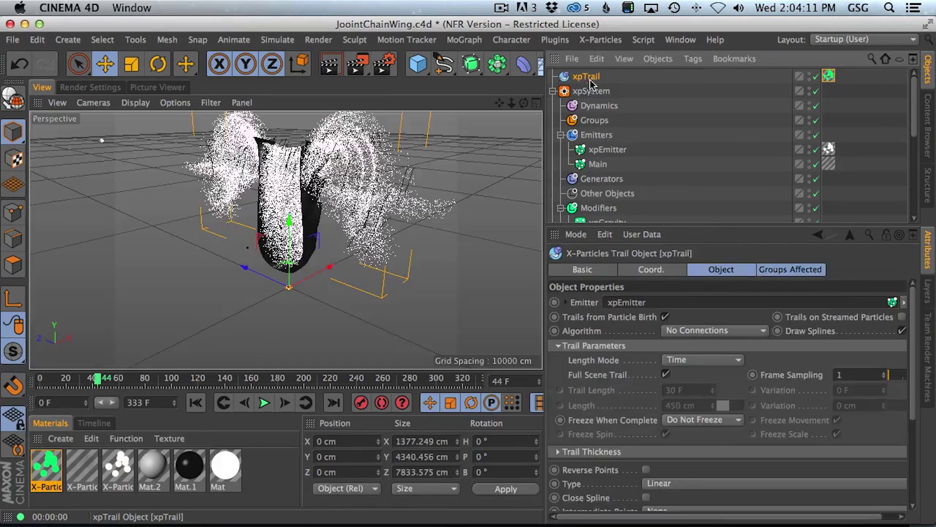
left_click(816, 77)
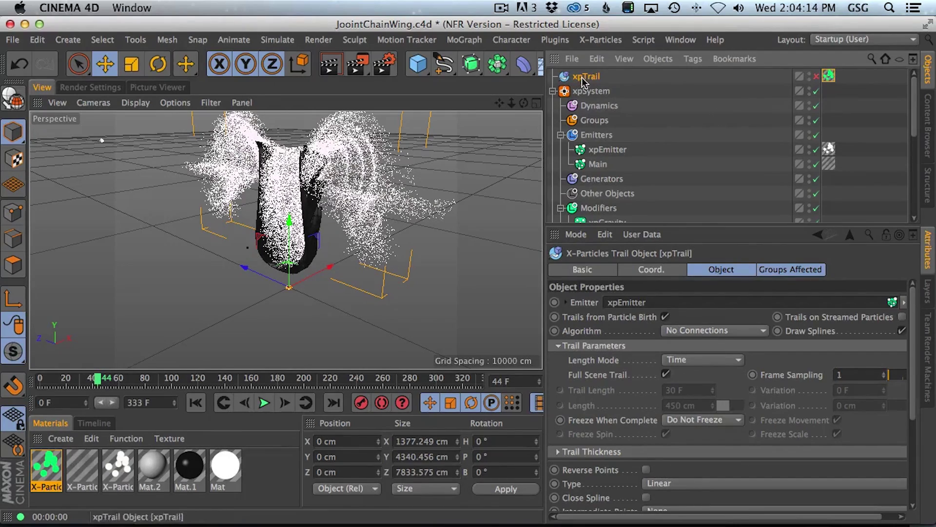
left_click(196, 402)
left_click(263, 403)
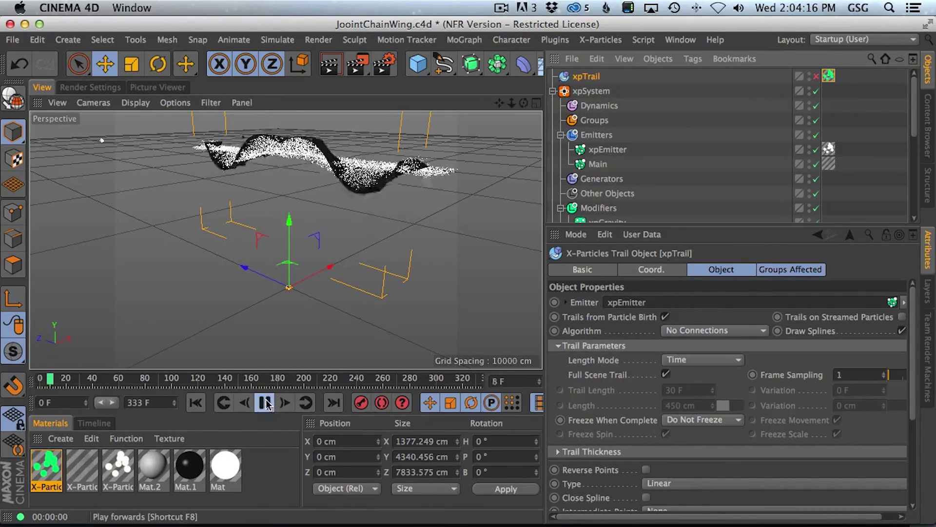
left_click(264, 403)
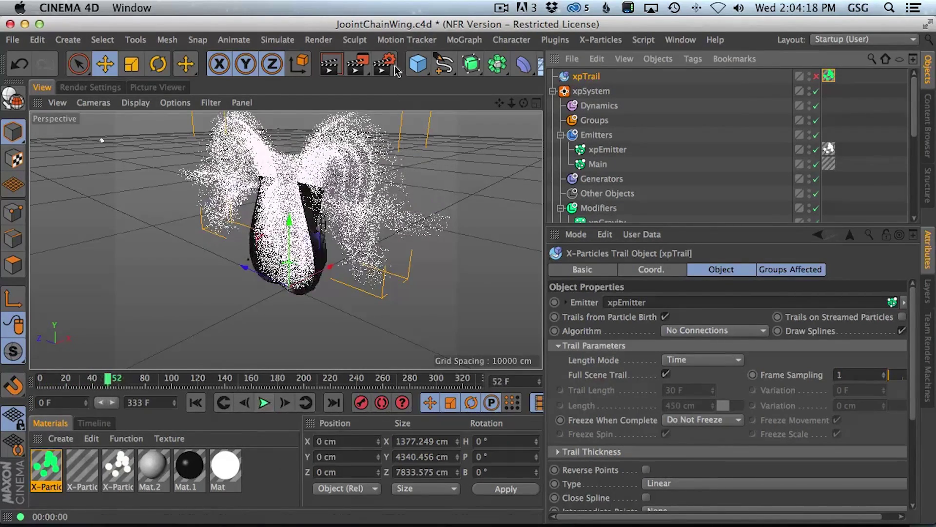
left_click(330, 63)
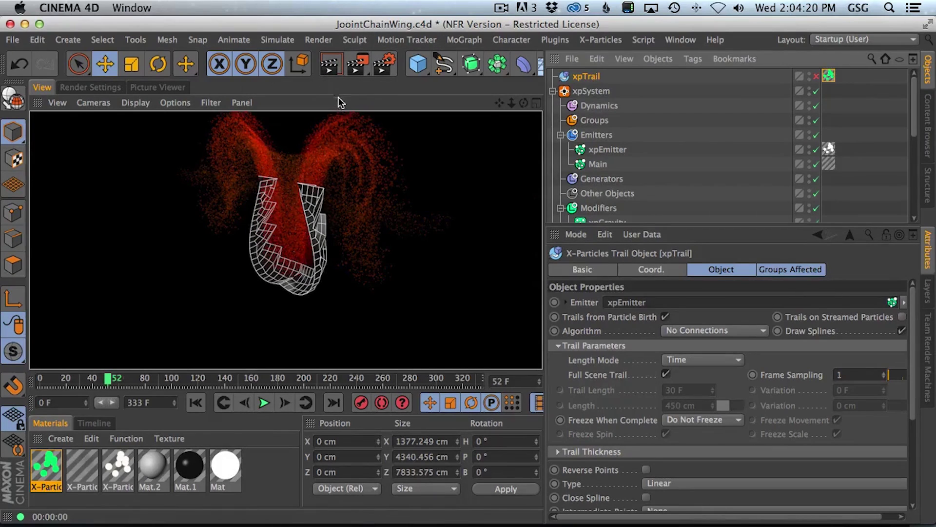
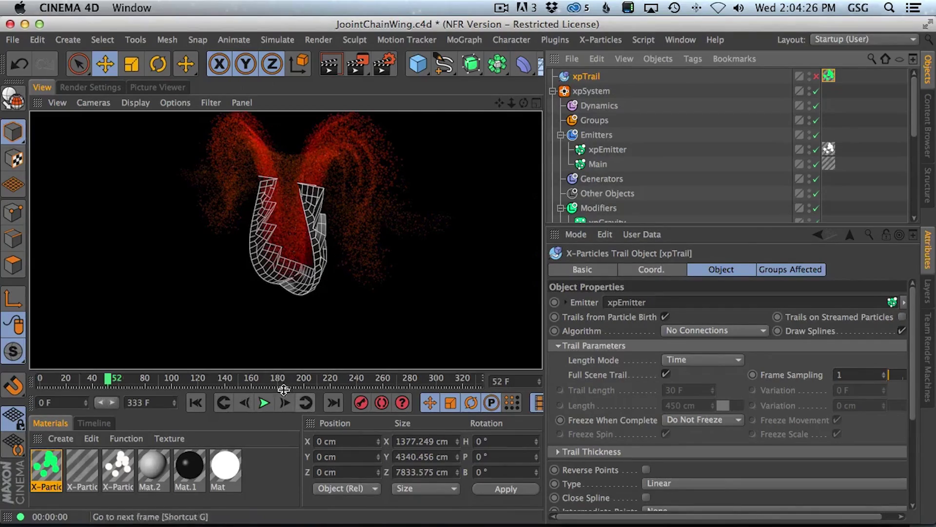
Step: Play the animation onward and render the view at frame 144
left_click(263, 402)
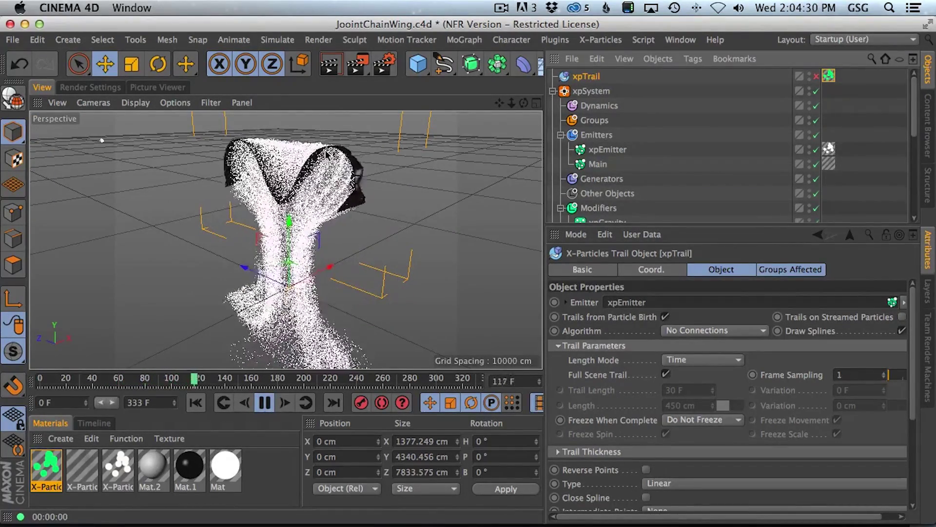
left_click(332, 68)
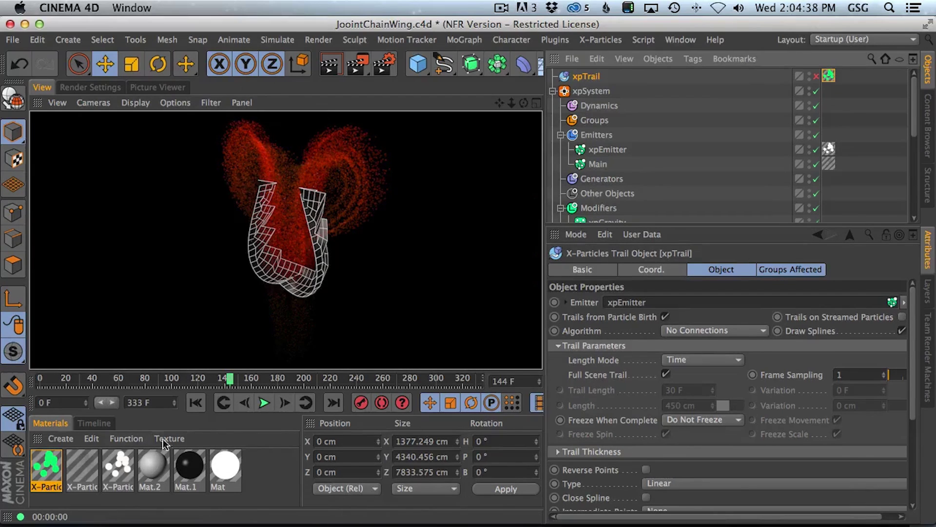
Step: Set the xpEmitter particle radius to 20 cm, replay the animation from the first frame and render the view at frame 46
left_click(601, 149)
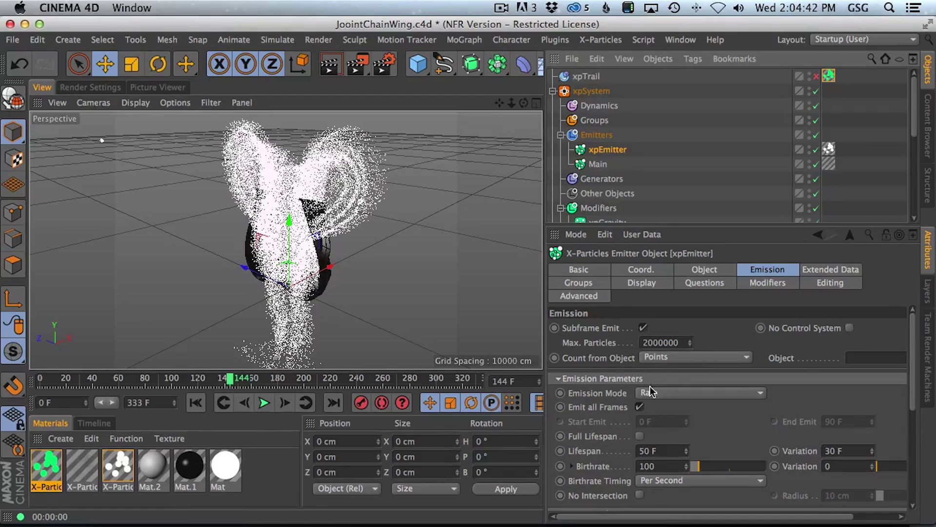
scroll(910, 427, "down", 5)
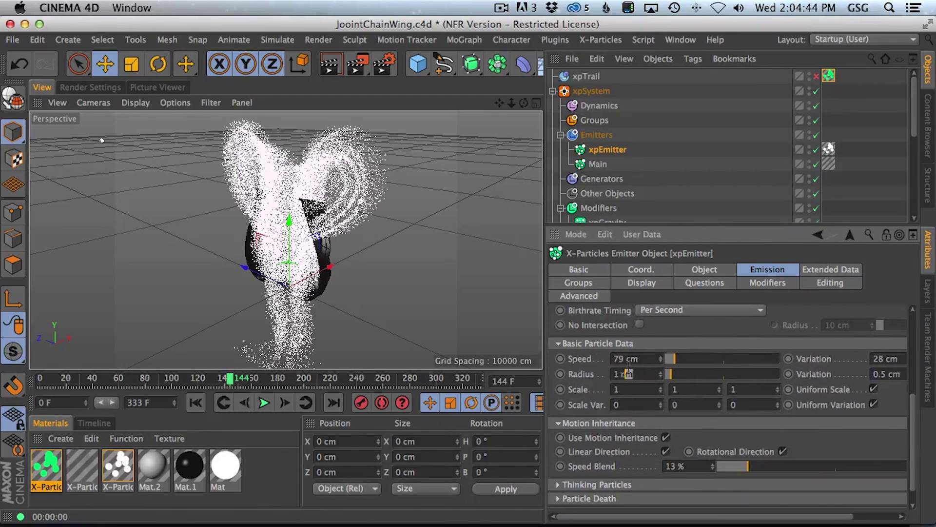
left_click(628, 374)
type("20")
key("Return")
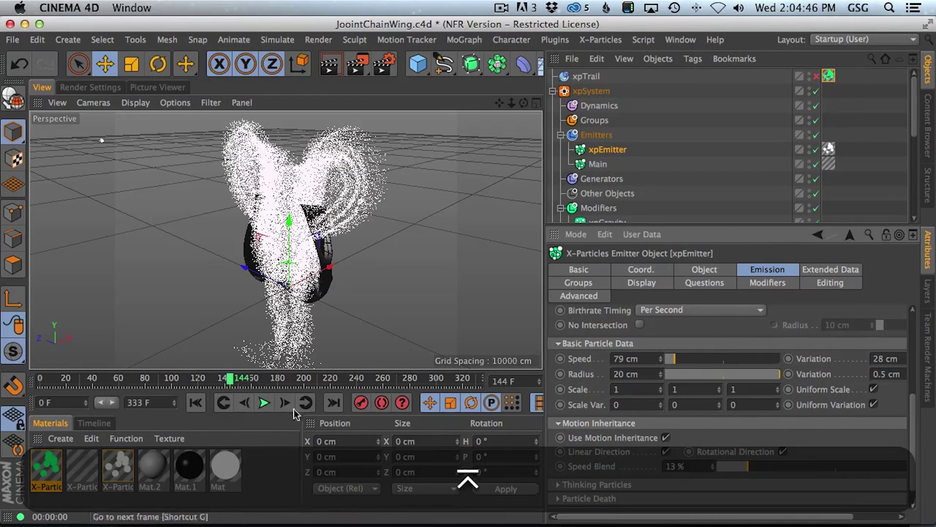
left_click(195, 402)
left_click(264, 402)
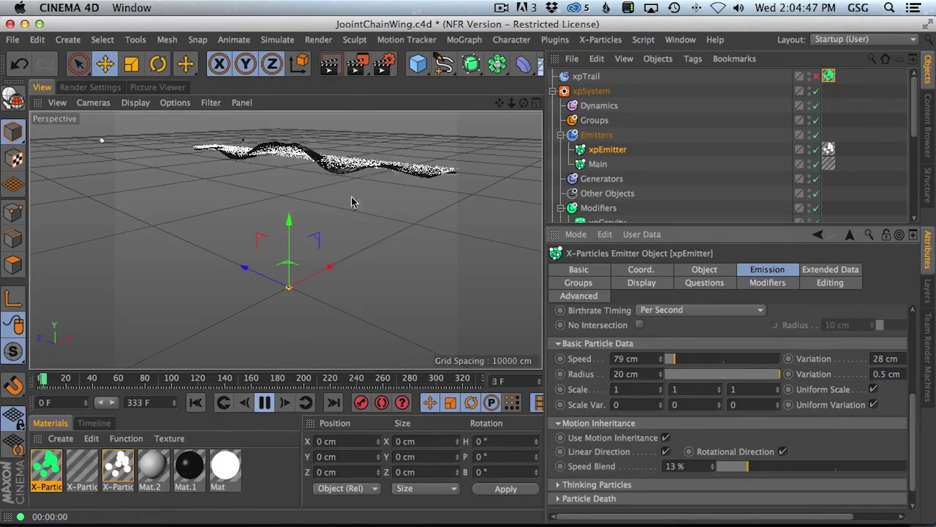
left_click(330, 65)
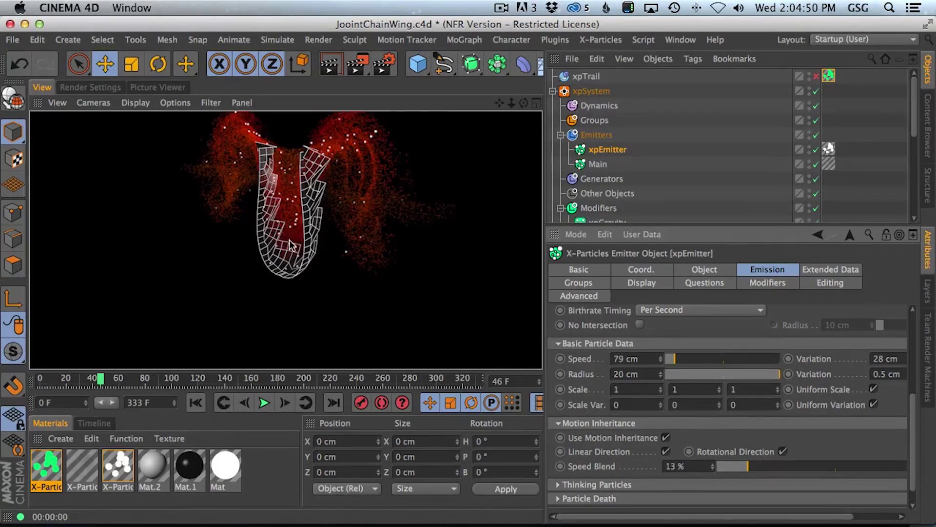
Step: Set the xpEmitter particle radius to 10 cm, render the view, then replay from the first frame and render again at frame 25
type("10")
key("Return")
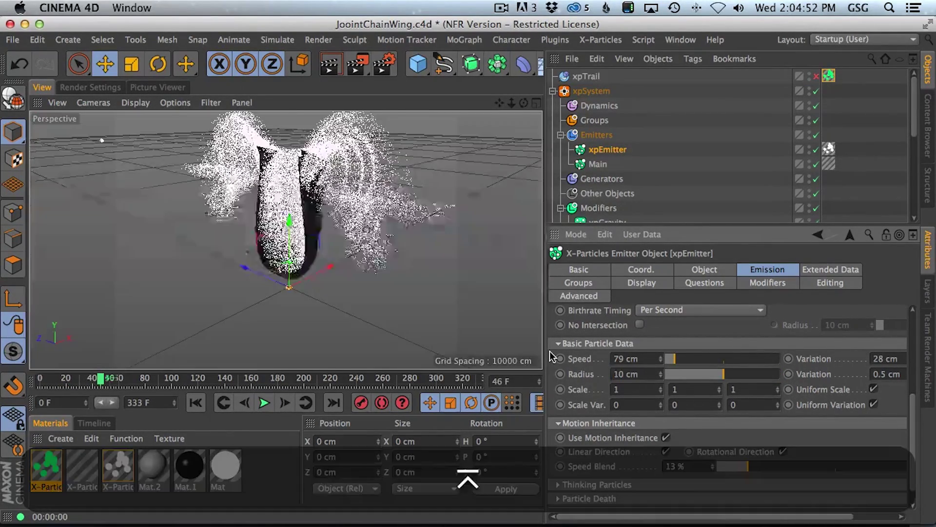
left_click(333, 75)
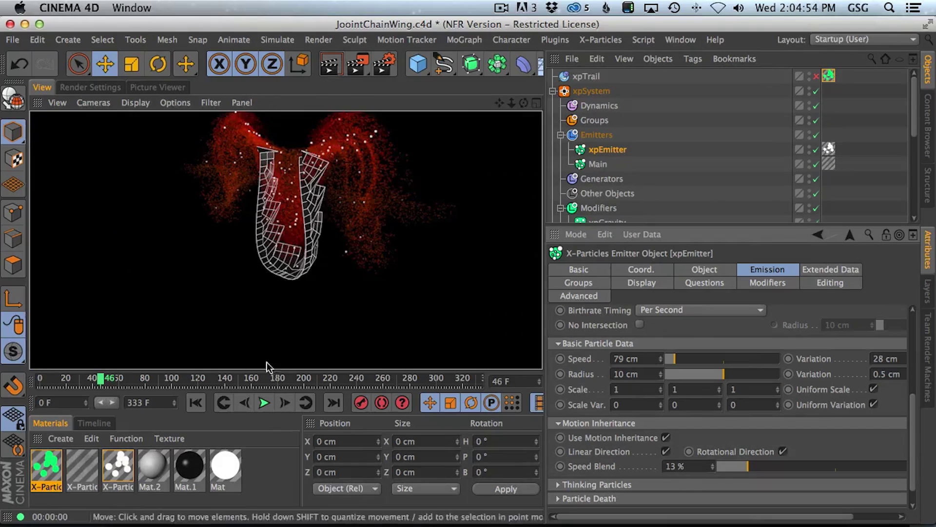
left_click(196, 403)
left_click(265, 403)
left_click(336, 72)
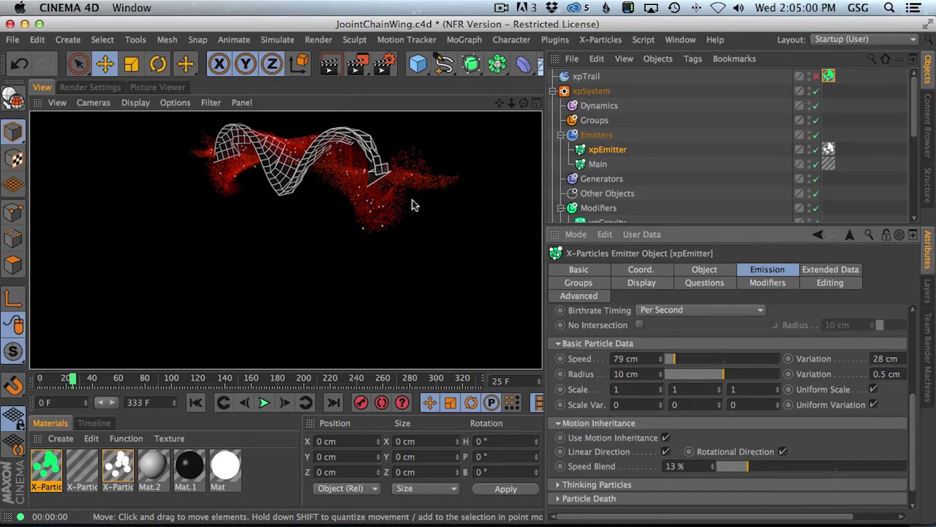
Step: Enable the xpTrail object again and play the animation onward
left_click(586, 77)
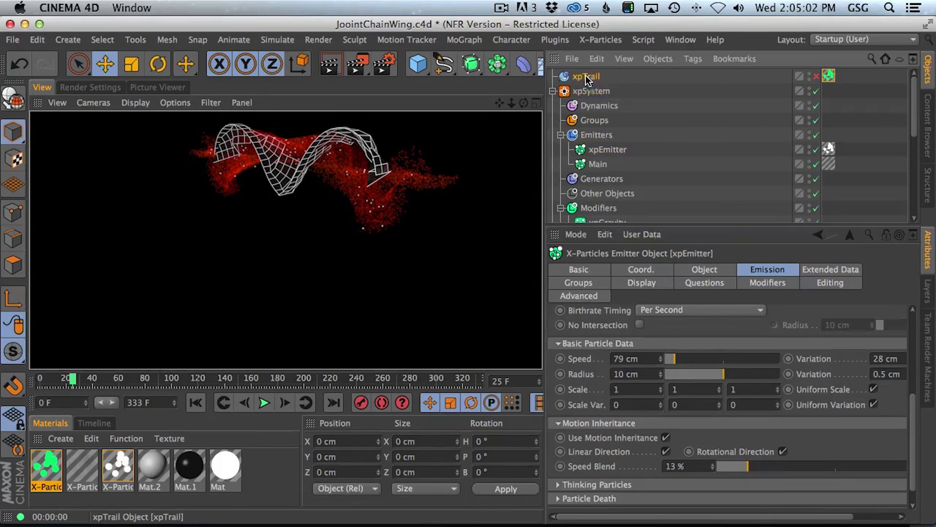
left_click(817, 77)
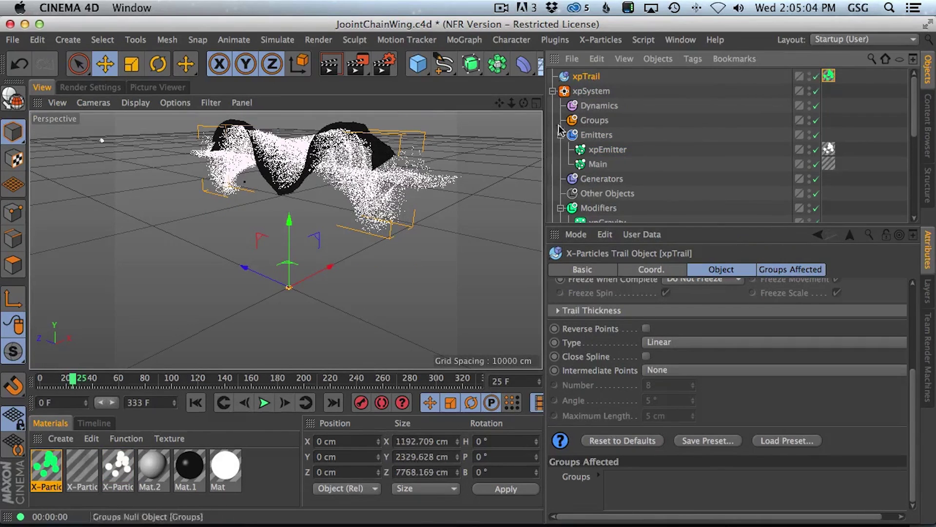
left_click(263, 402)
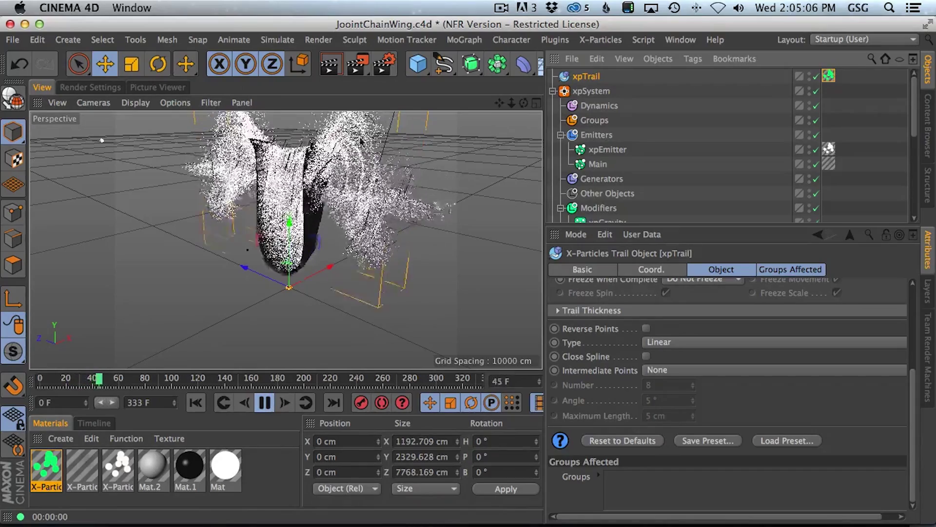
Step: Examine the spline Type, Intermediate Points and Algorithm options of the xpTrail object during playback
left_click(676, 343)
left_click(595, 336)
left_click(664, 371)
left_click(613, 355)
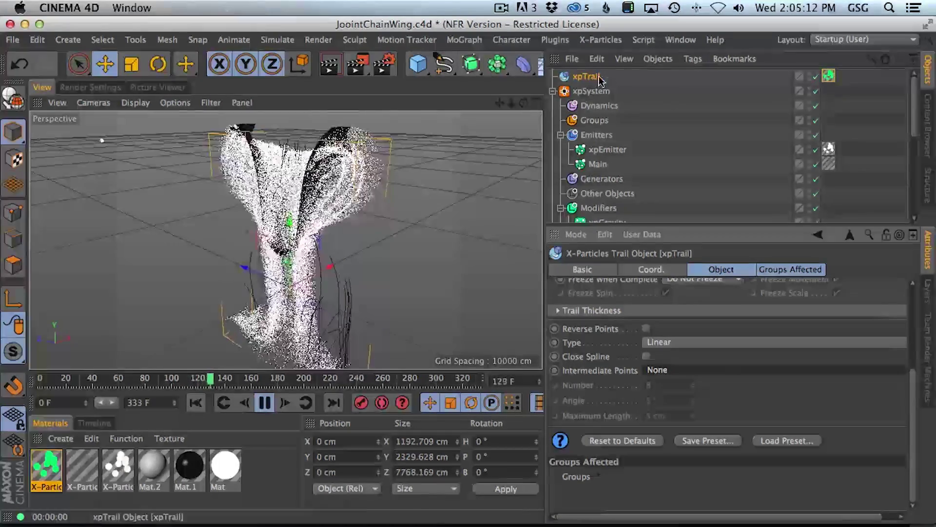
scroll(724, 292, "up", 3)
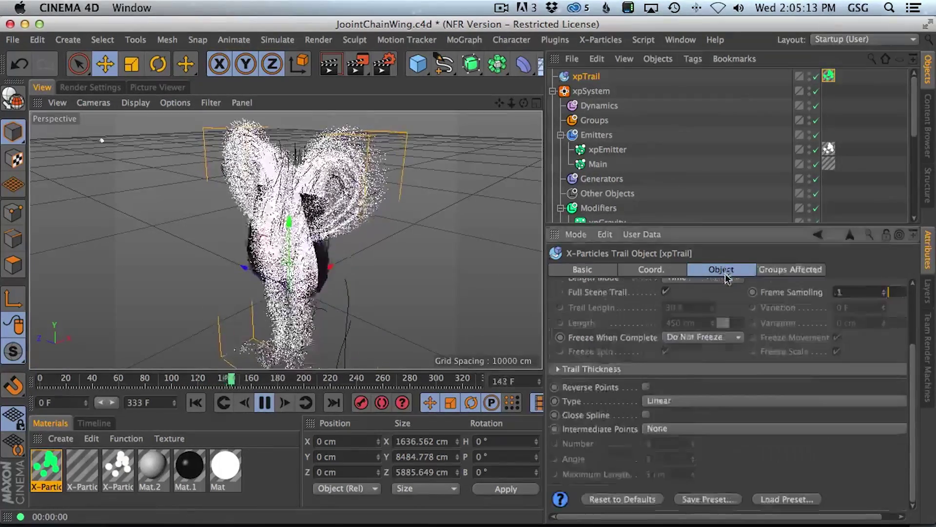
left_click(718, 401)
left_click(718, 401)
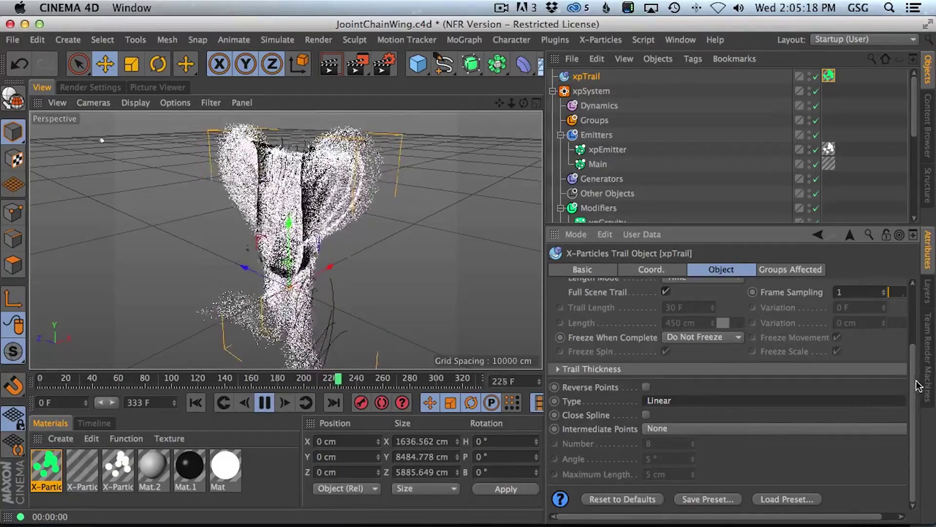
scroll(915, 306, "up", 4)
left_click(710, 329)
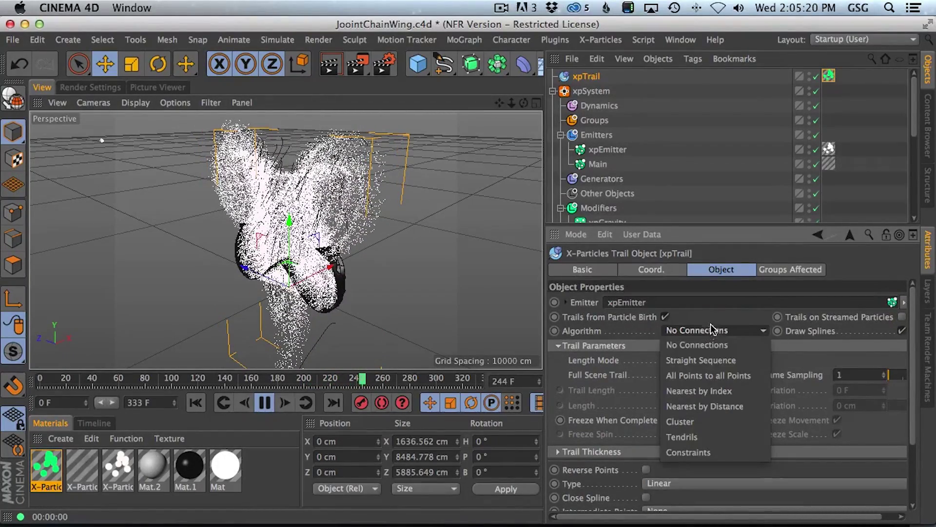
Step: Stop playback, replay the animation from the first frame and stop at frame 34
left_click(261, 402)
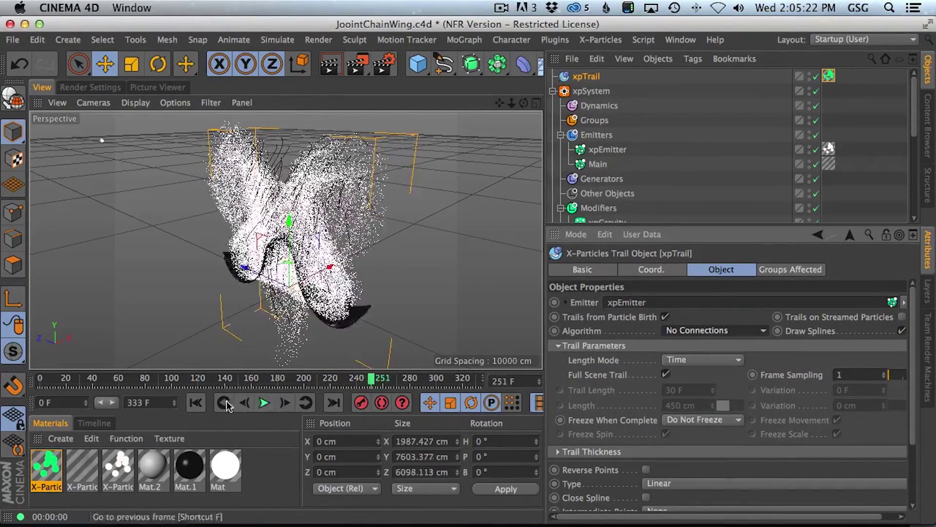
left_click(196, 402)
left_click(264, 402)
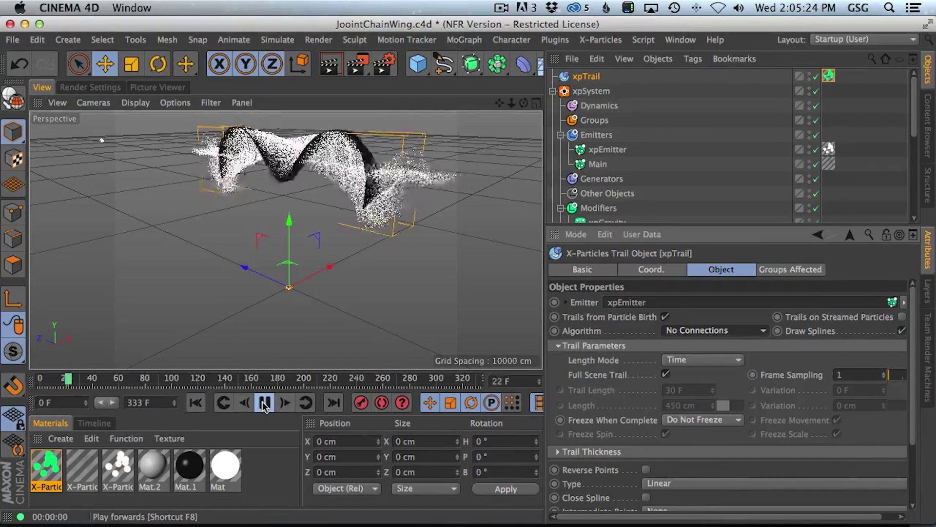
left_click(264, 403)
Step: Set the xpTrail algorithm to Nearest by Distance and render the view
left_click(712, 331)
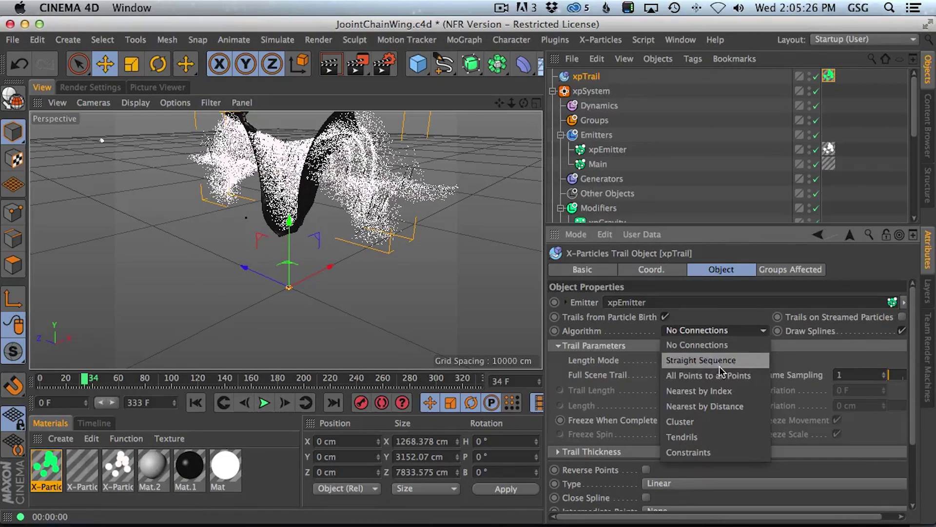
left_click(725, 404)
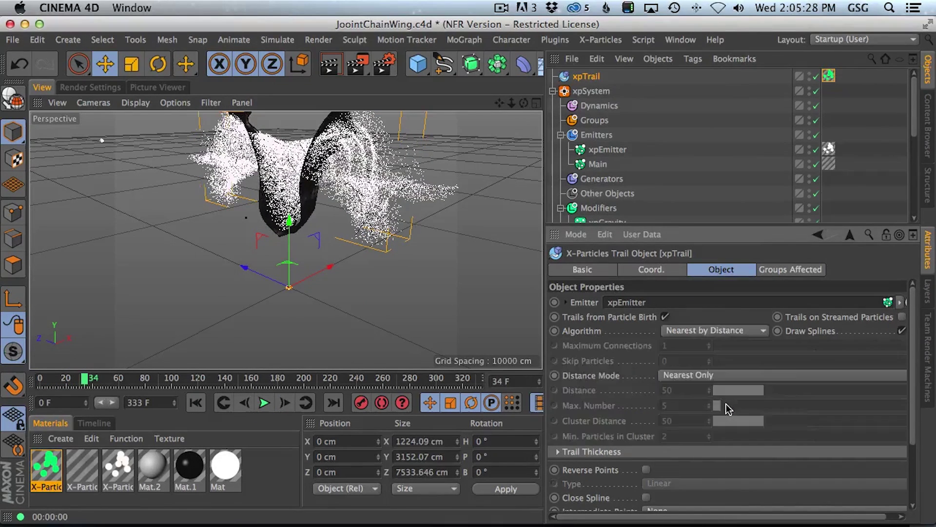
left_click(749, 332)
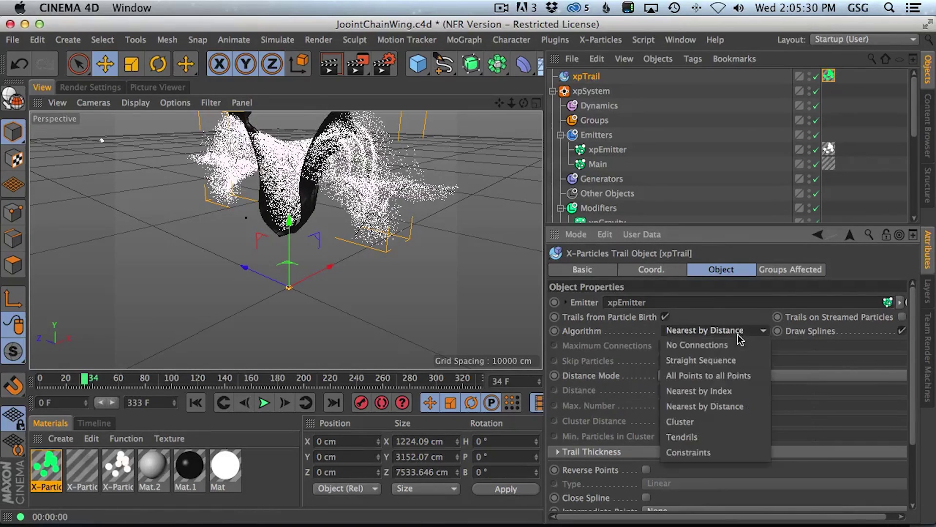
left_click(331, 63)
left_click(333, 68)
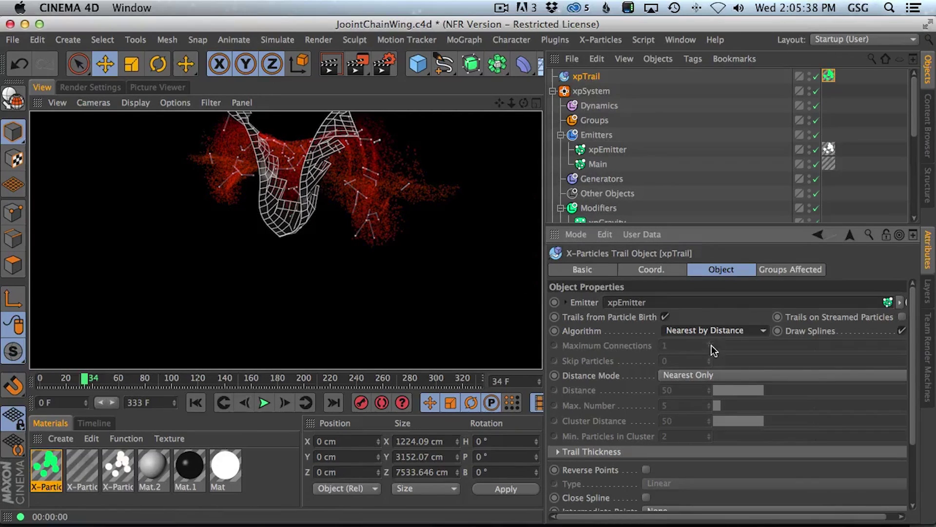
Step: Change the trail's distance mode to All Within Distance, set the distance to 124 and render the view
left_click(700, 376)
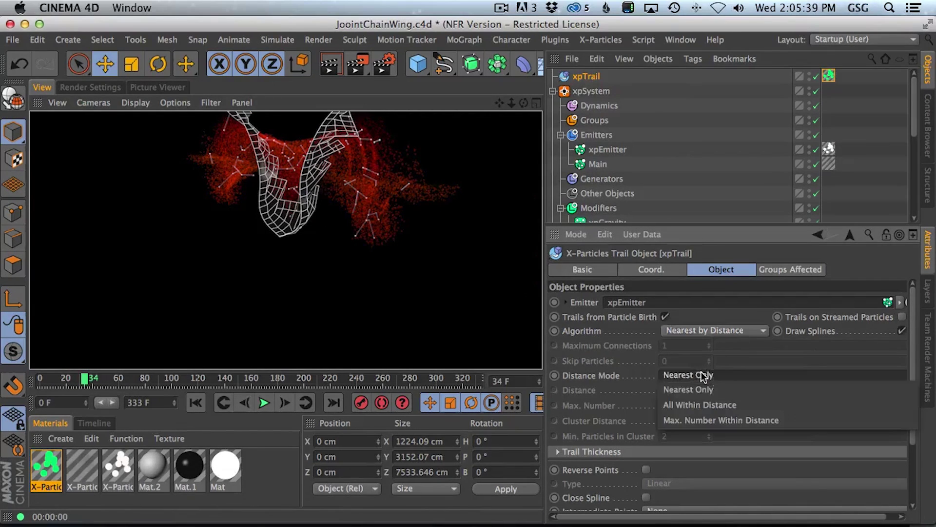
left_click(709, 402)
left_click_drag(764, 394, 840, 390)
left_click(330, 64)
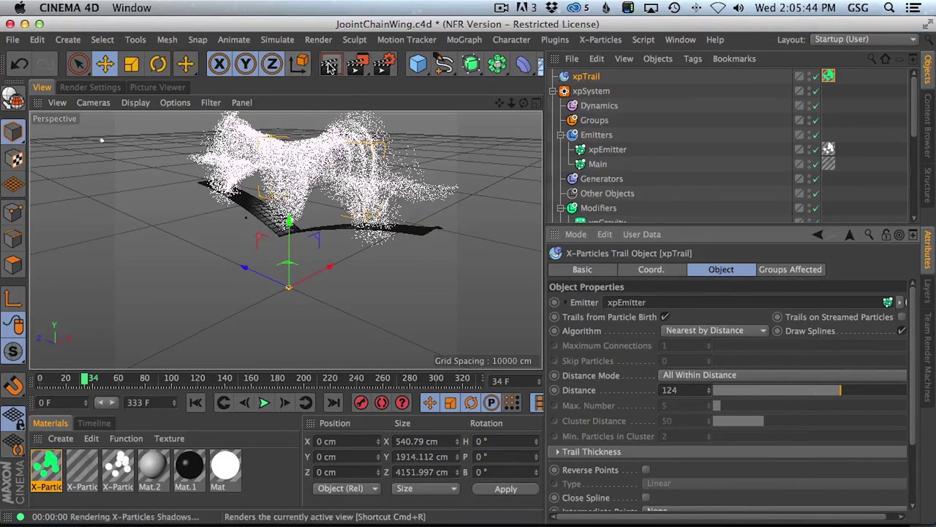
Step: Try trail connection distances of 20 and 200, rendering the view for each
left_click_drag(779, 391, 734, 391)
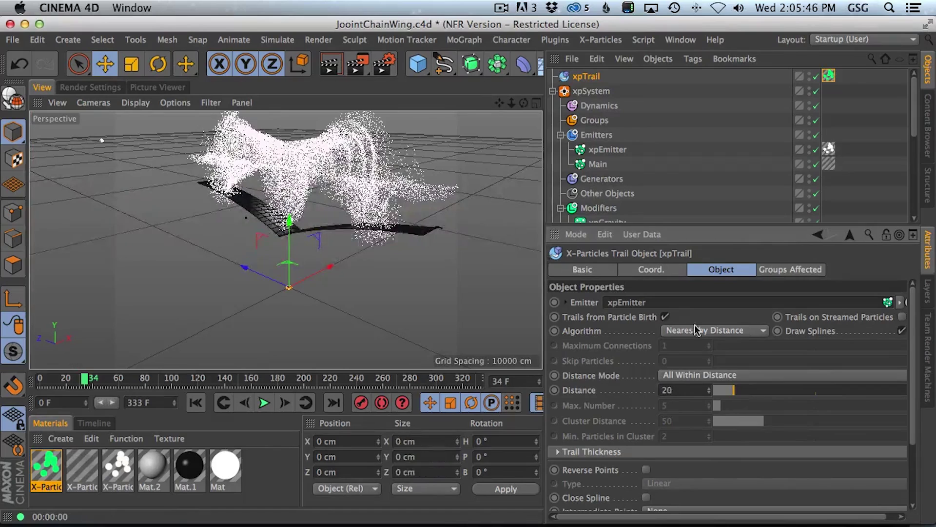
left_click(332, 67)
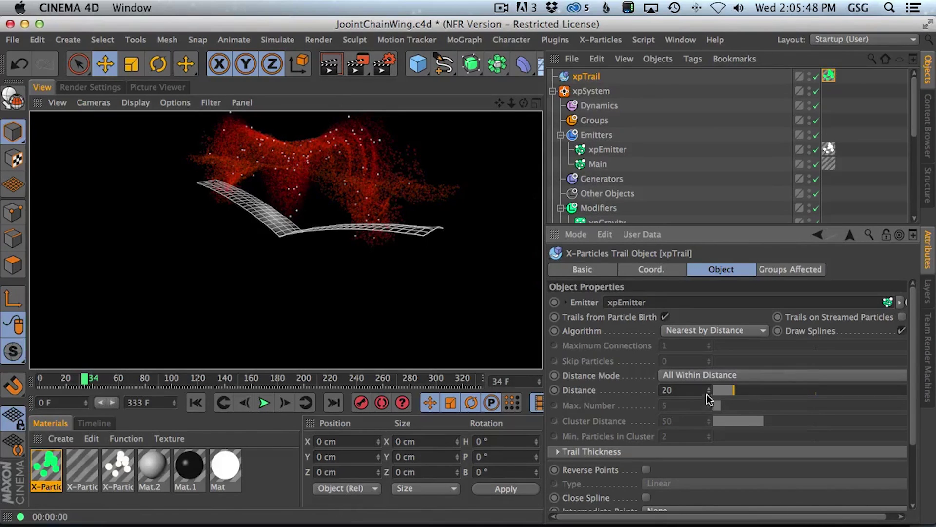
left_click(732, 376)
left_click(803, 475)
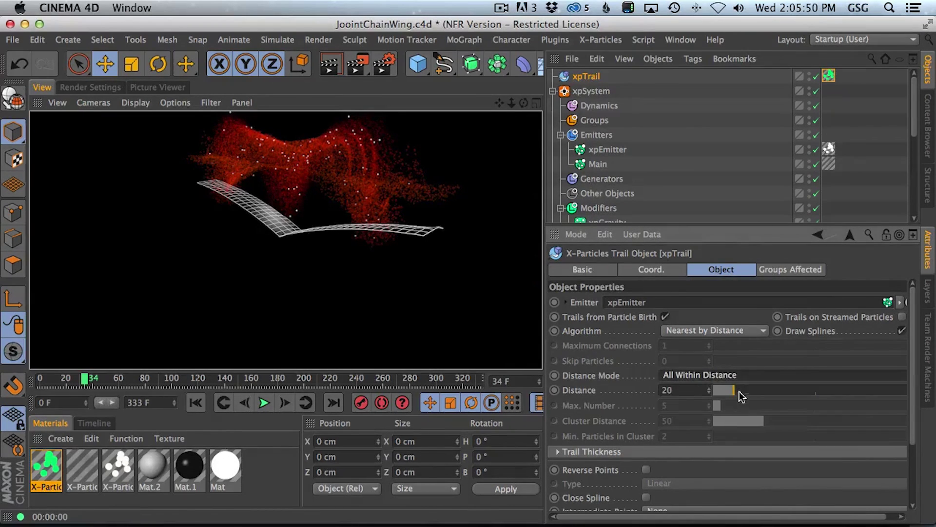
left_click_drag(738, 391, 934, 409)
left_click(332, 54)
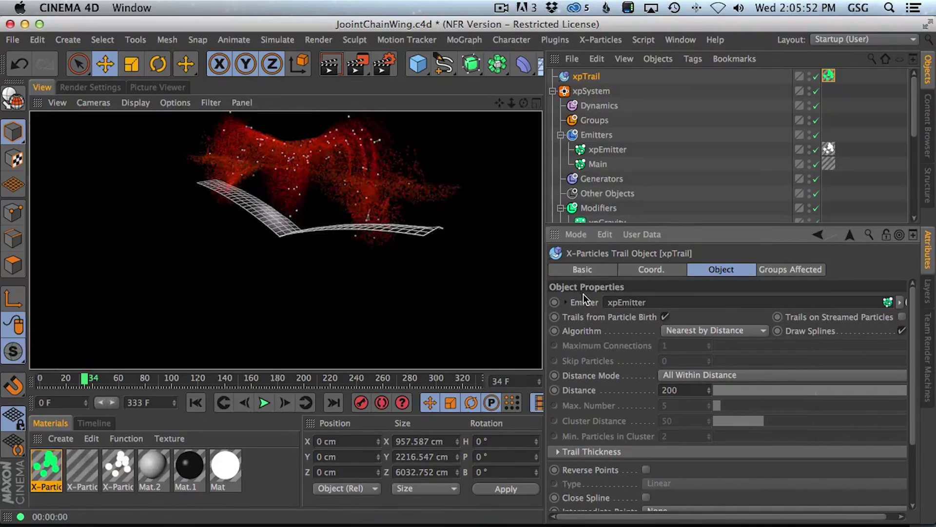
Step: Try a trail connection distance of 22200 and render the view
key("Left")
type("22")
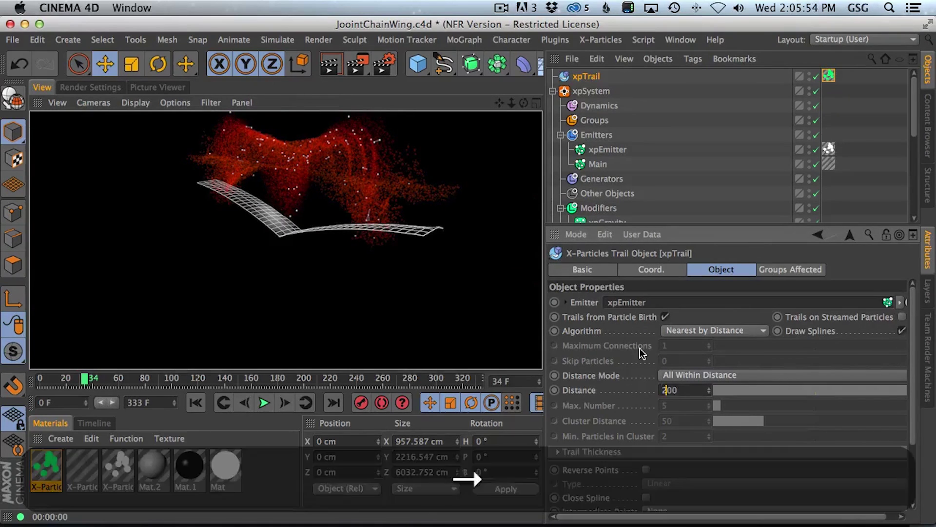
key("Return")
left_click(328, 64)
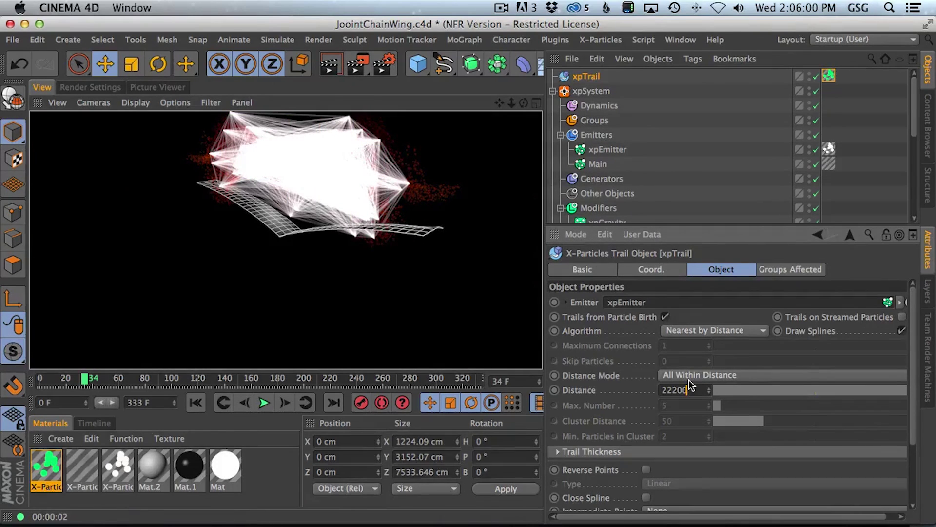
Step: Set the trail connection distance to 1000, render the view and reselect the xpTrail object
key("BackSpace")
key("BackSpace")
key("Return")
type("1000")
key("Return")
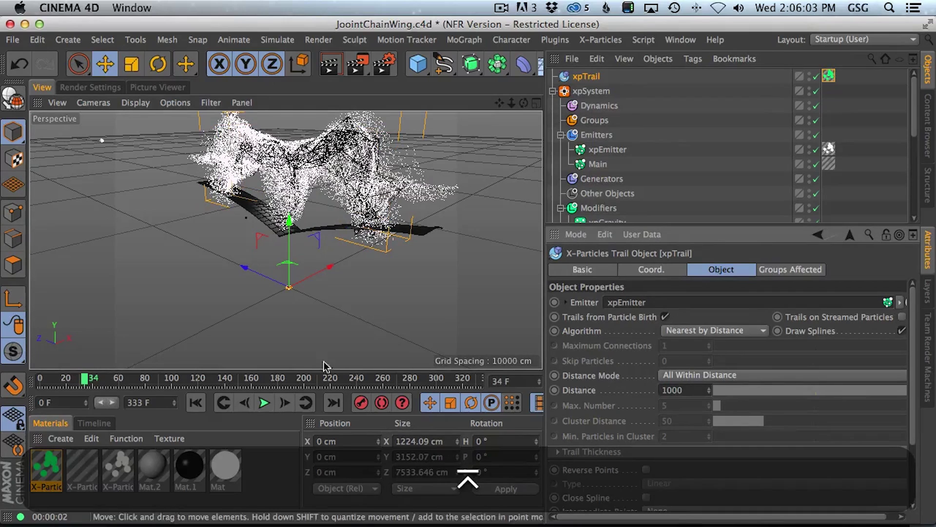
left_click(331, 65)
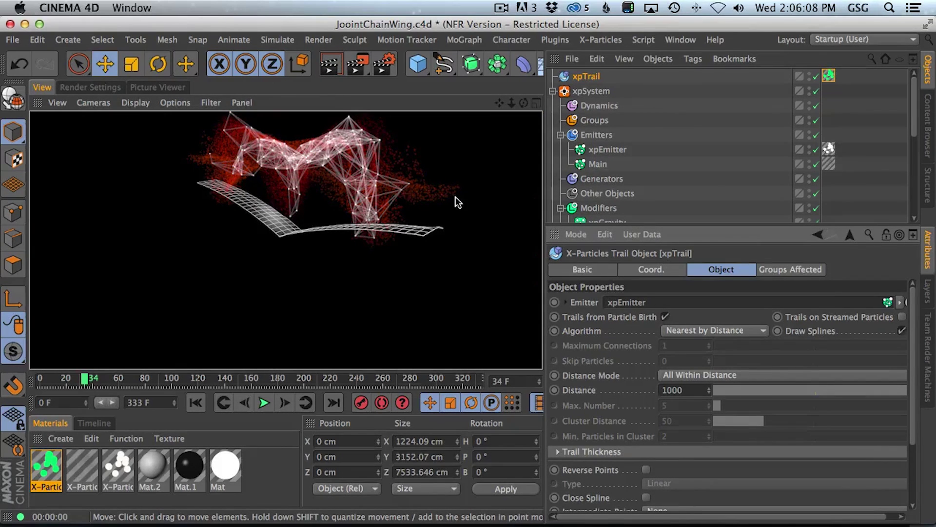
left_click(591, 77)
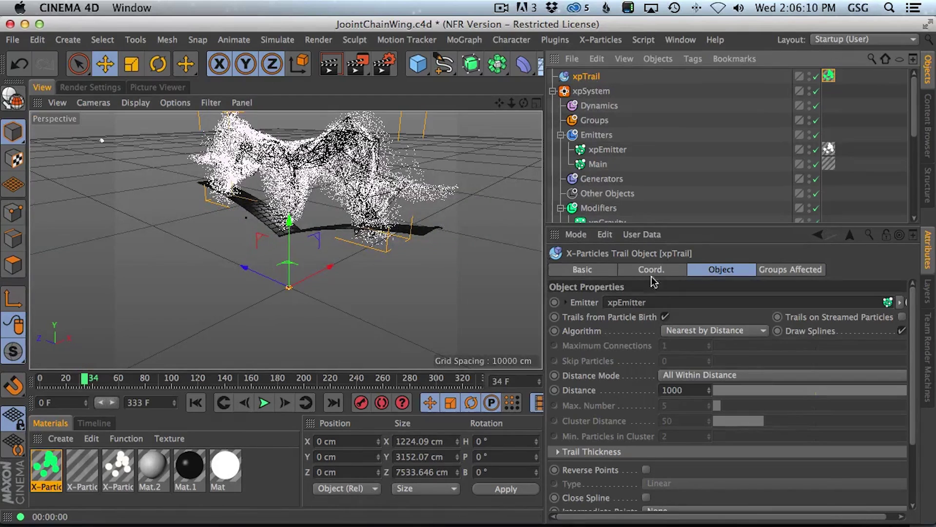
Step: Set the trail connection distance to 500, render the view, and render it again after playing the animation to frame 141
left_click(697, 387)
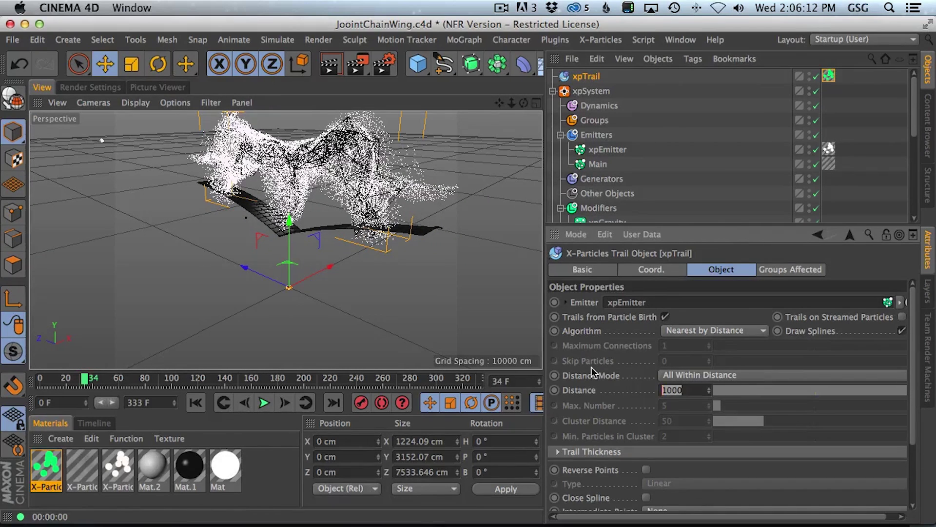
type("500")
key("Return")
left_click(331, 66)
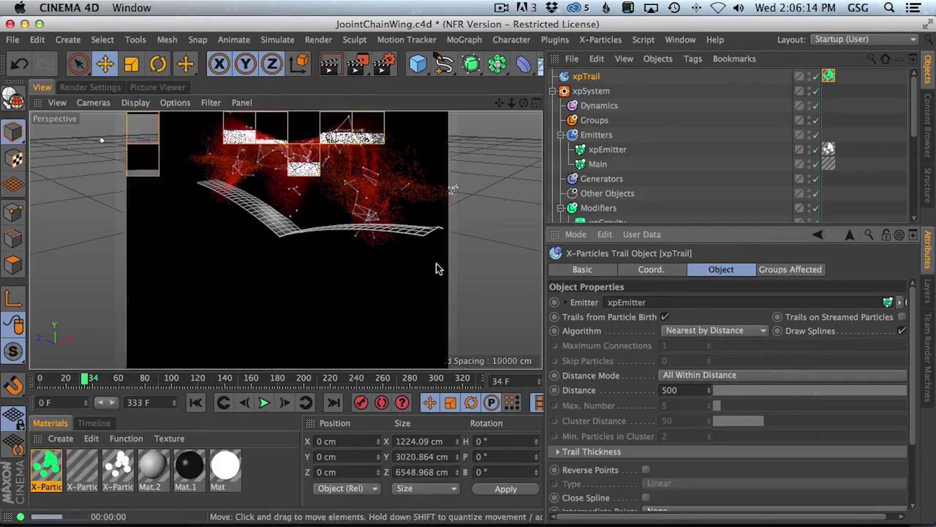
left_click(262, 402)
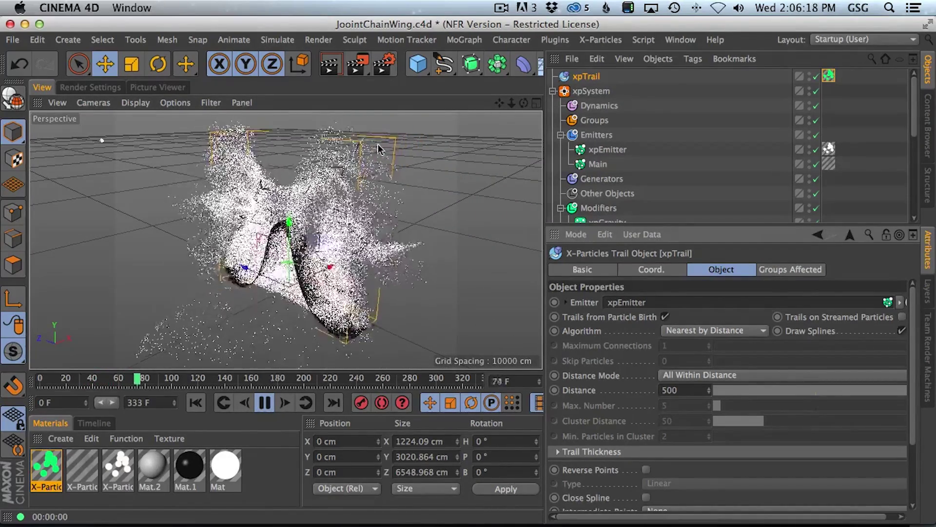
left_click(330, 64)
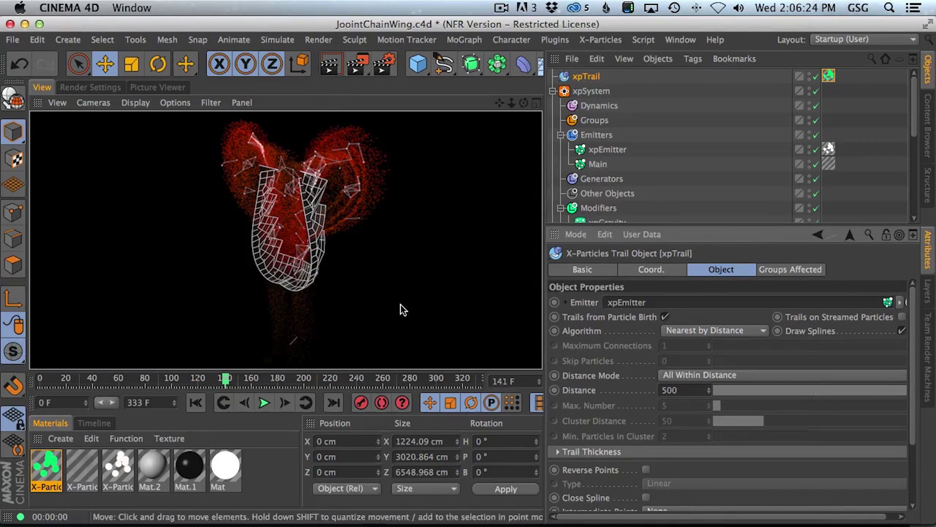
Step: Set the render output to a frame range of 100 to 300 and a height of 800 pixels
left_click(90, 86)
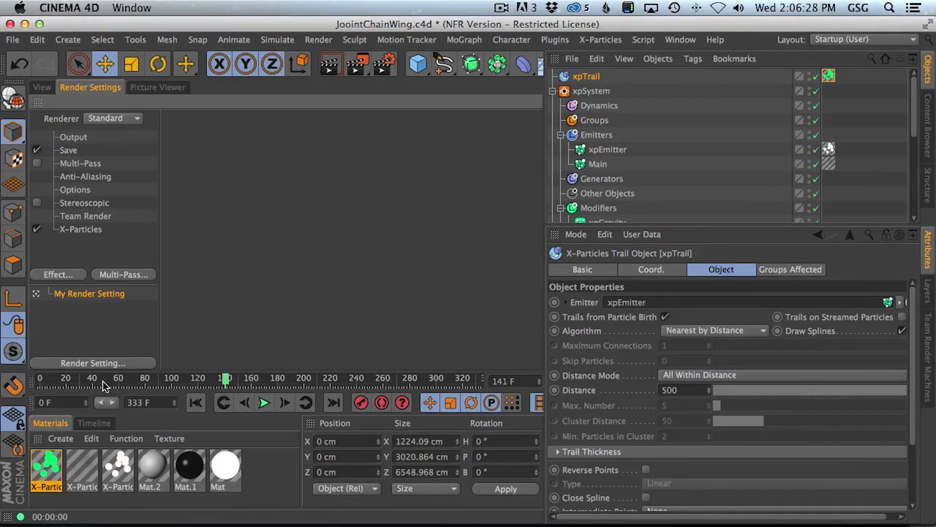
left_click(73, 138)
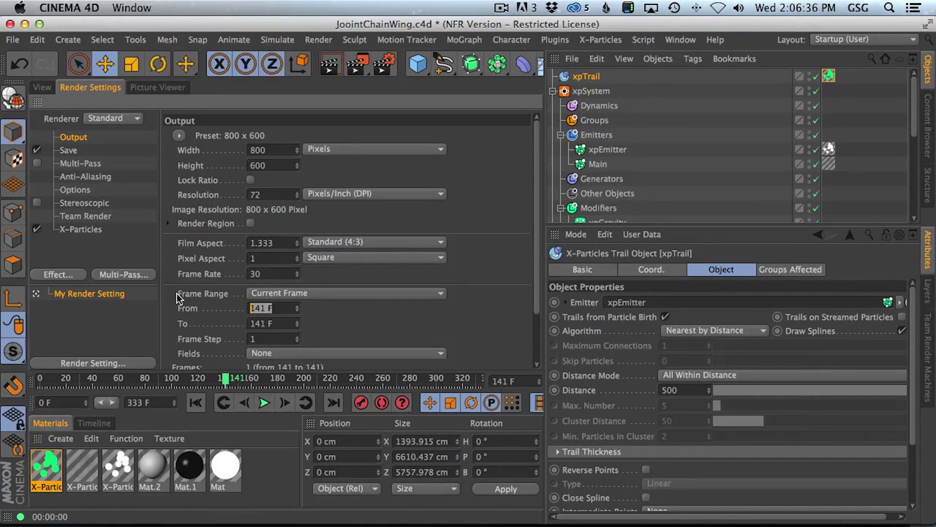
type("100")
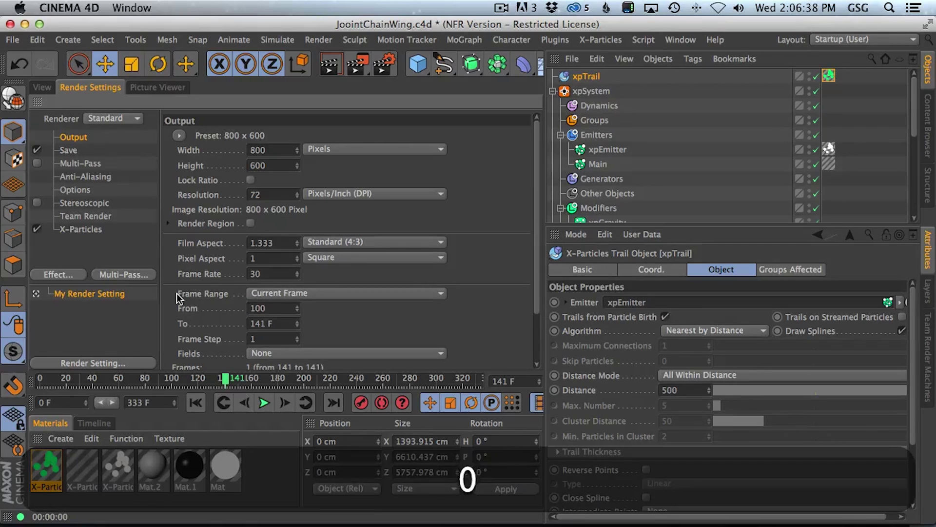
key("Tab")
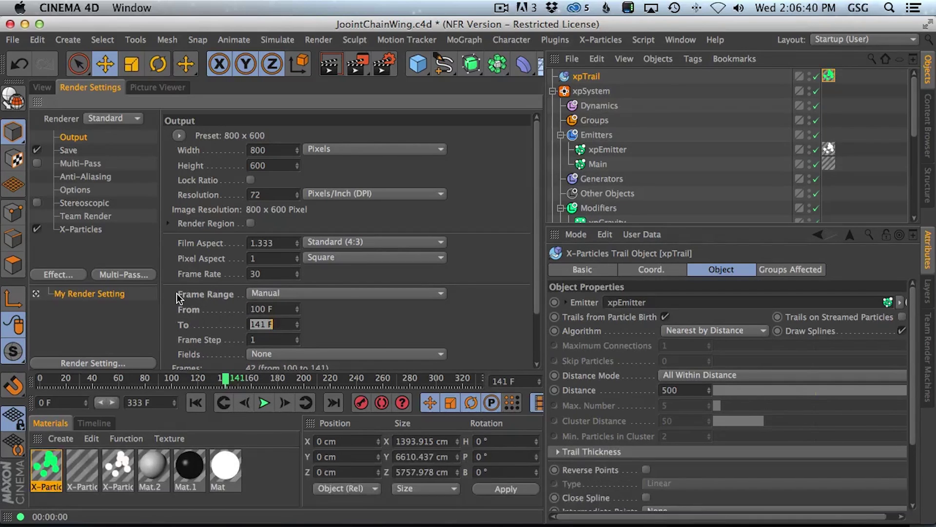
type("190")
type("20")
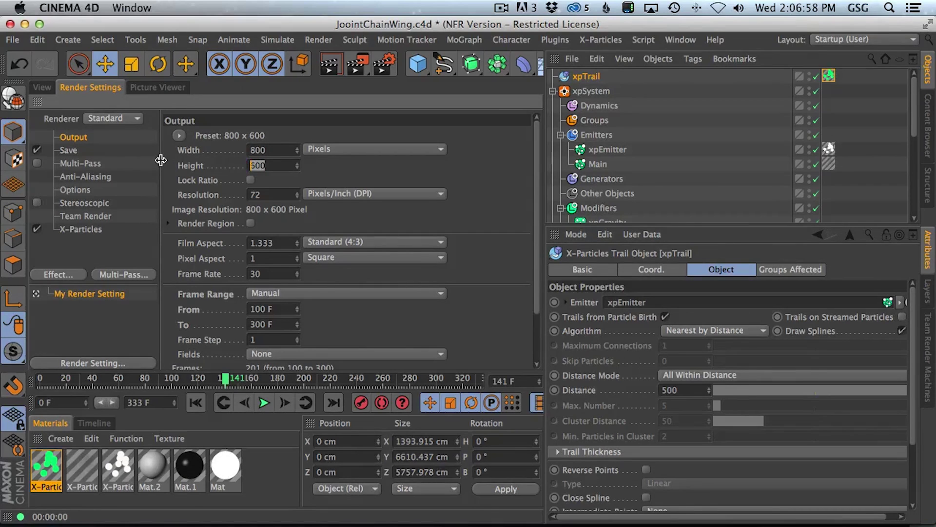
type("800")
key("Return")
left_click(35, 88)
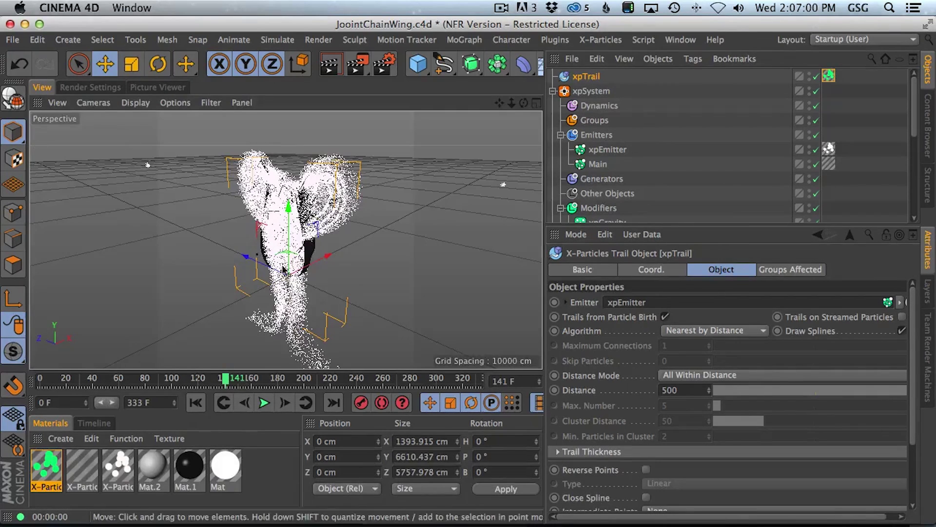
Step: Replay the simulation from the first frame, start rendering the animation to the Picture Viewer, and stop the viewport playback
left_click(195, 402)
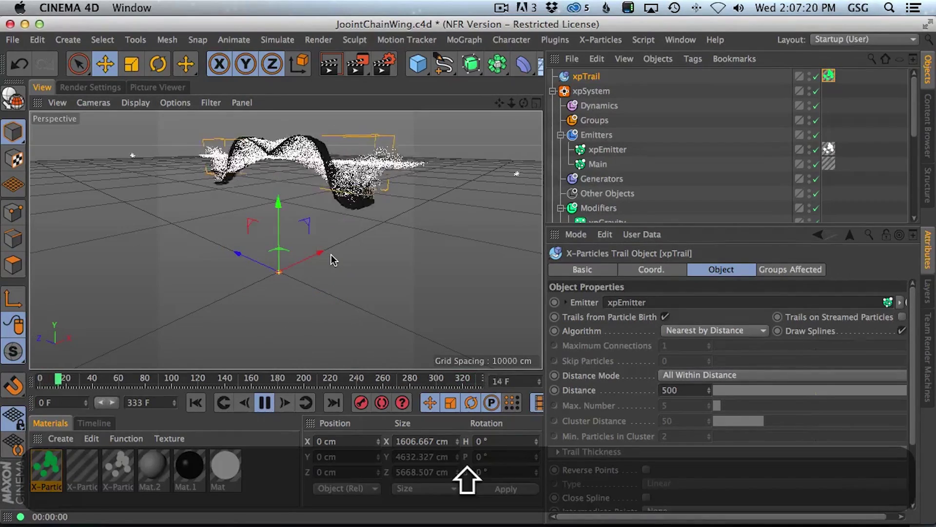
key("shift+r")
left_click(575, 208)
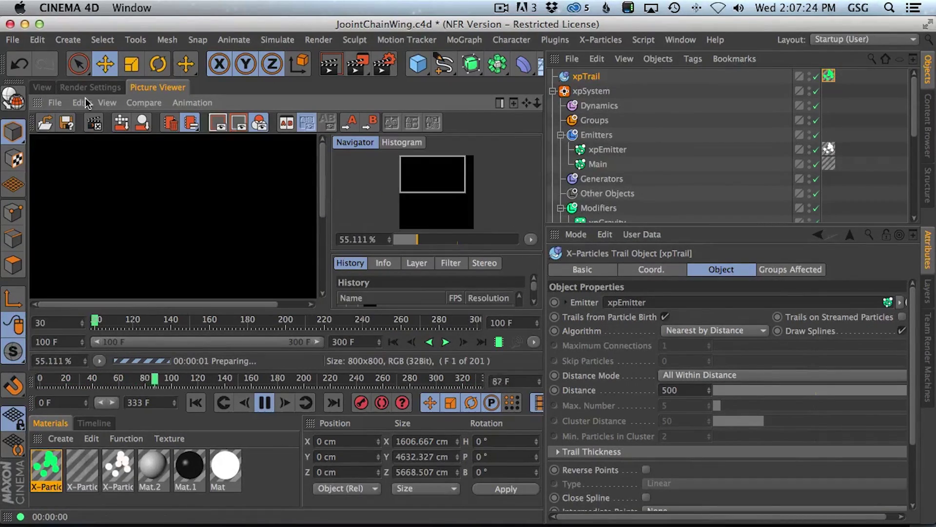
left_click(48, 87)
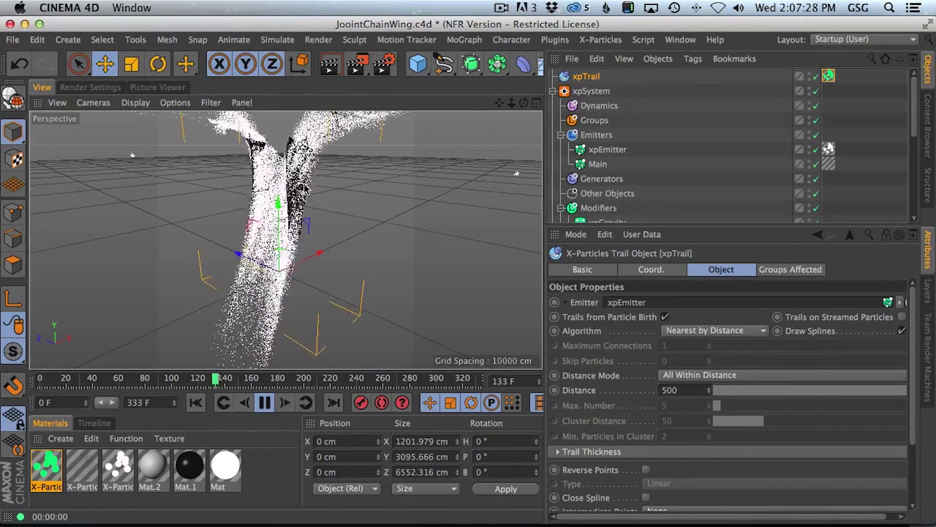
left_click(265, 403)
Step: Save the project under the new name JoointChainWingXpart.c4d
left_click(12, 40)
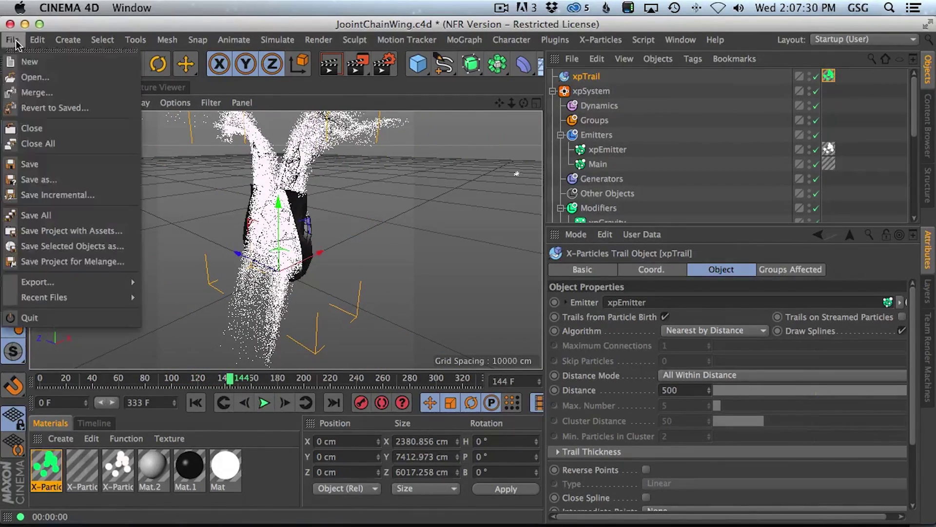
left_click(49, 180)
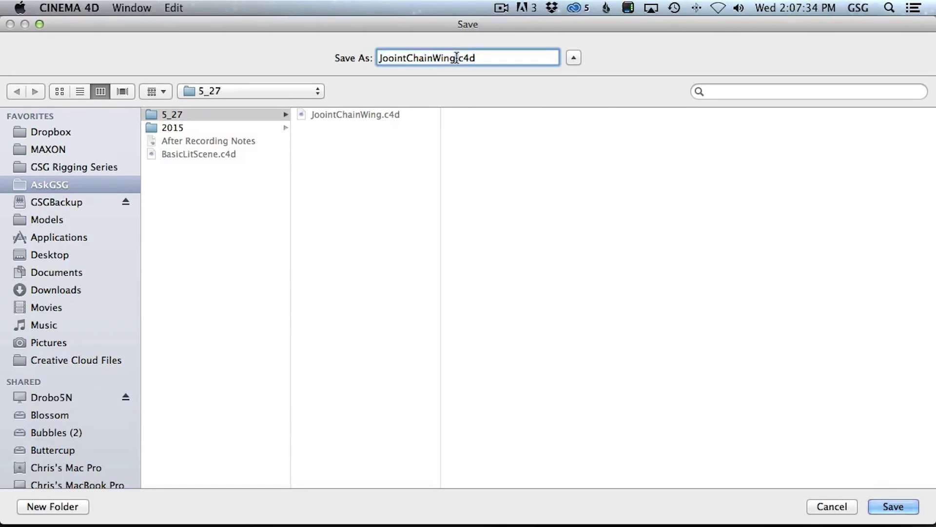
key("shift+Left")
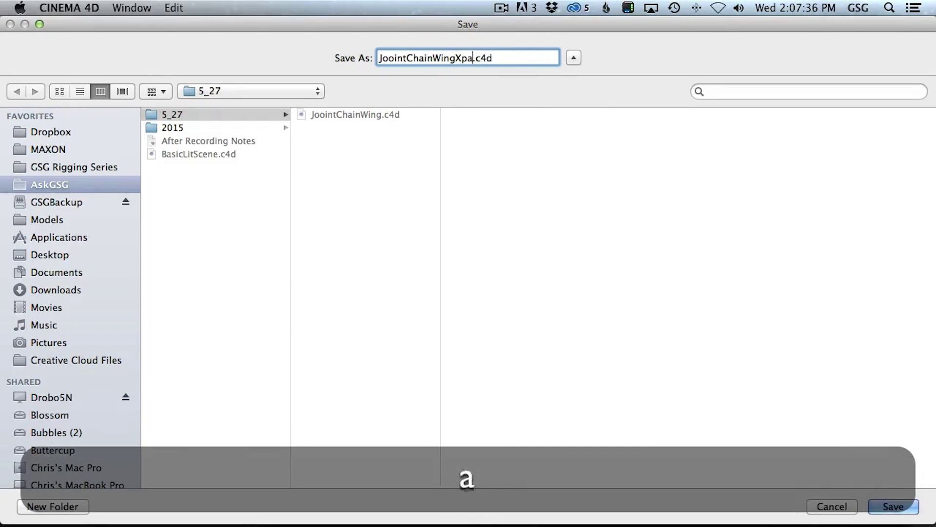
key("Return")
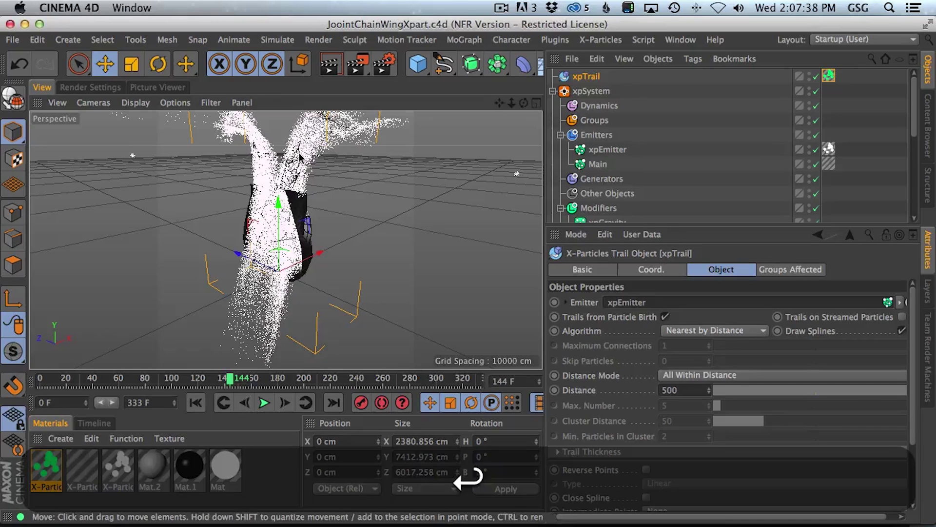
Step: Show the ongoing render in a wider Picture Viewer preview at 50% zoom and play the rendered frames
key("shift+r")
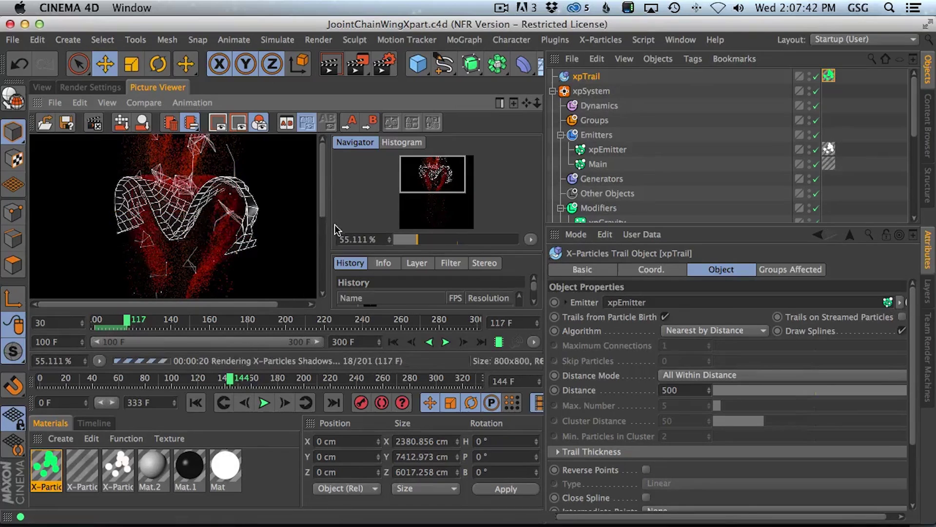
left_click_drag(329, 220, 460, 239)
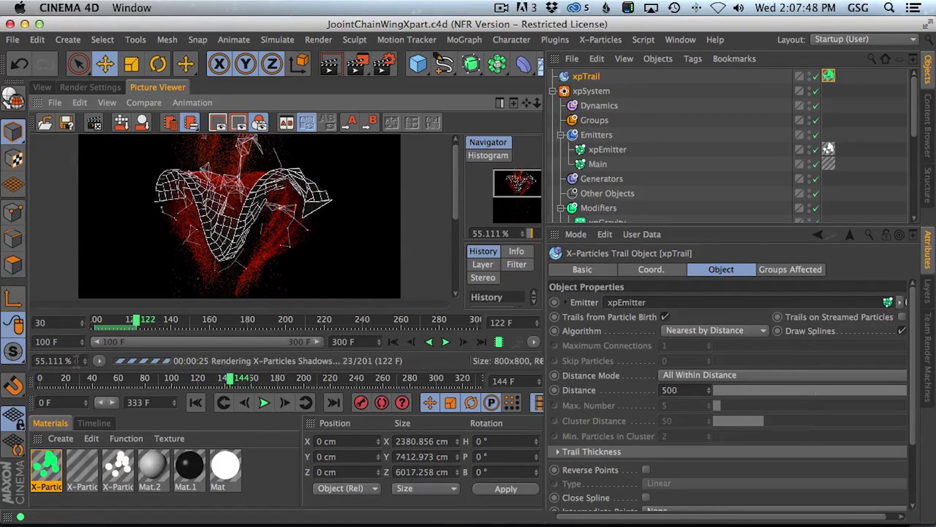
type("50")
key("Return")
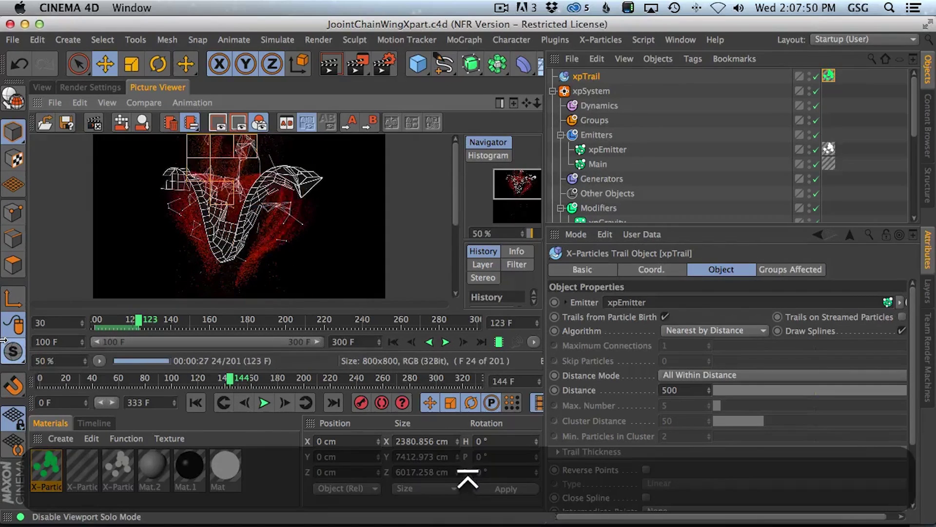
left_click(447, 342)
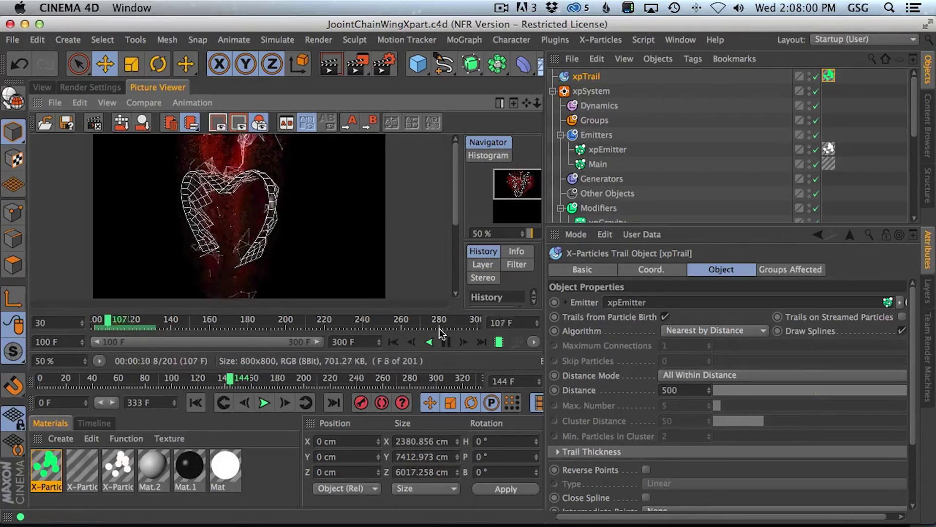
Step: Maximize the Picture Viewer, examine the playing frames at 100% zoom, and return to the perspective view
key("shift+Tab")
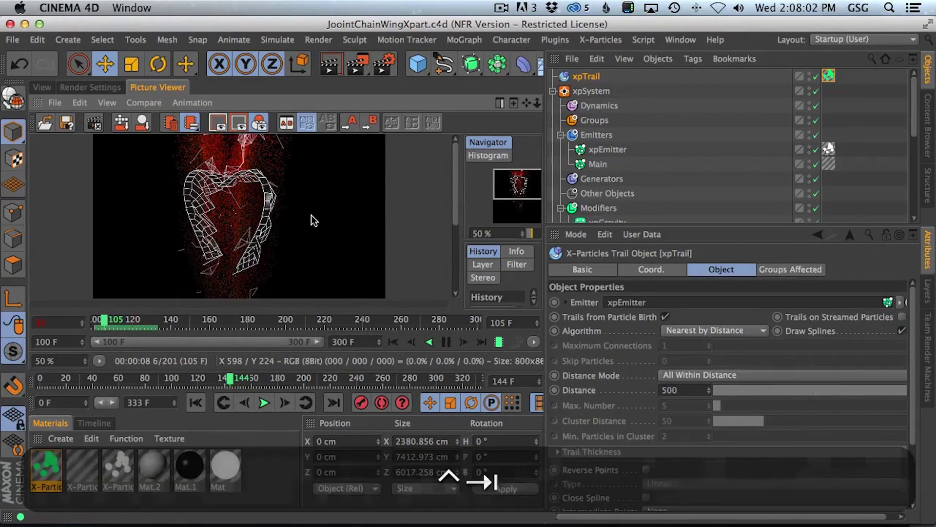
key("ctrl+Tab")
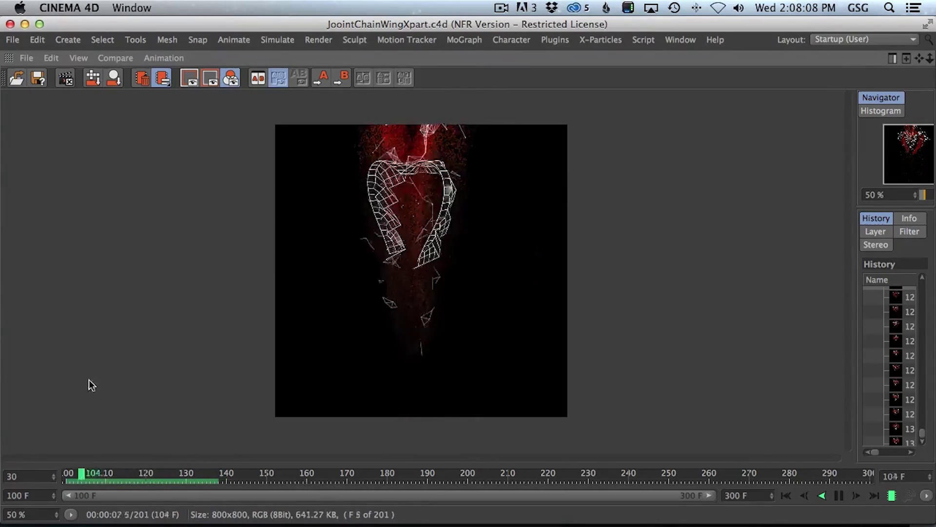
type("100")
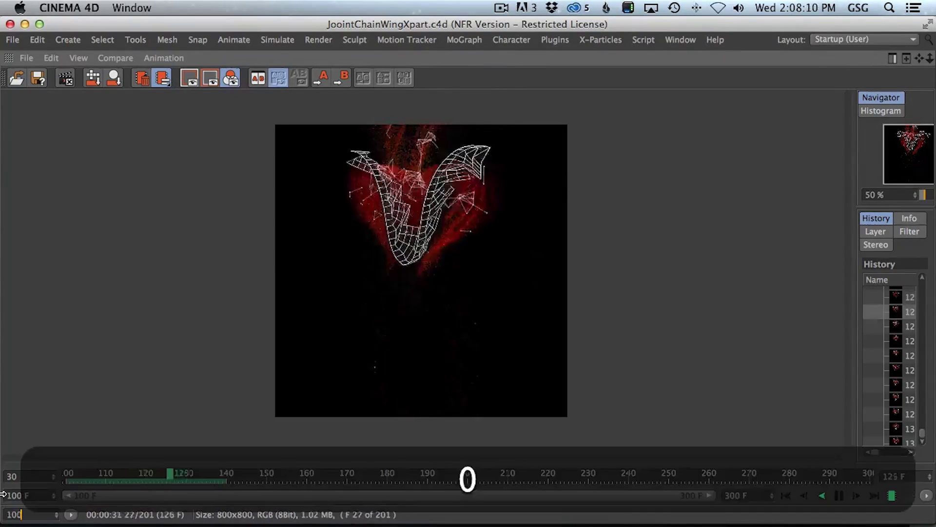
key("Return")
left_click_drag(537, 201, 571, 326)
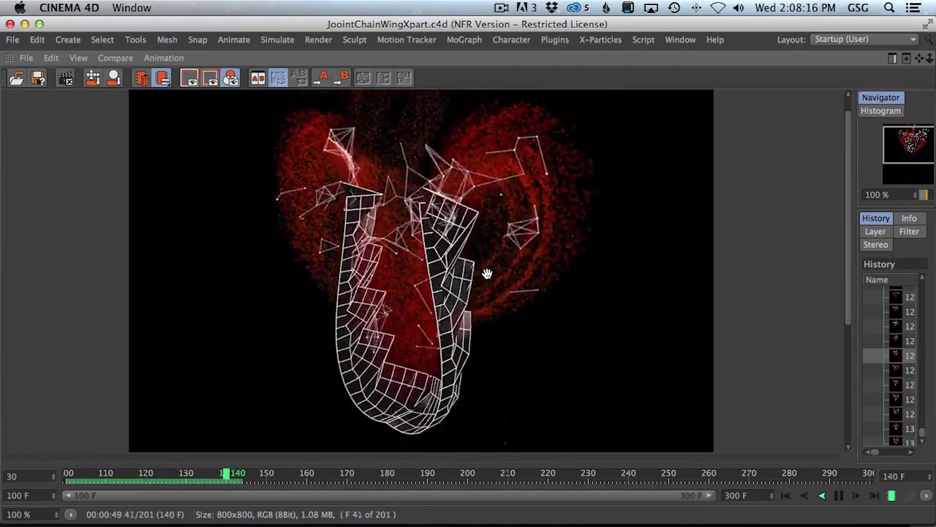
key("super+Tab")
key("super+Tab")
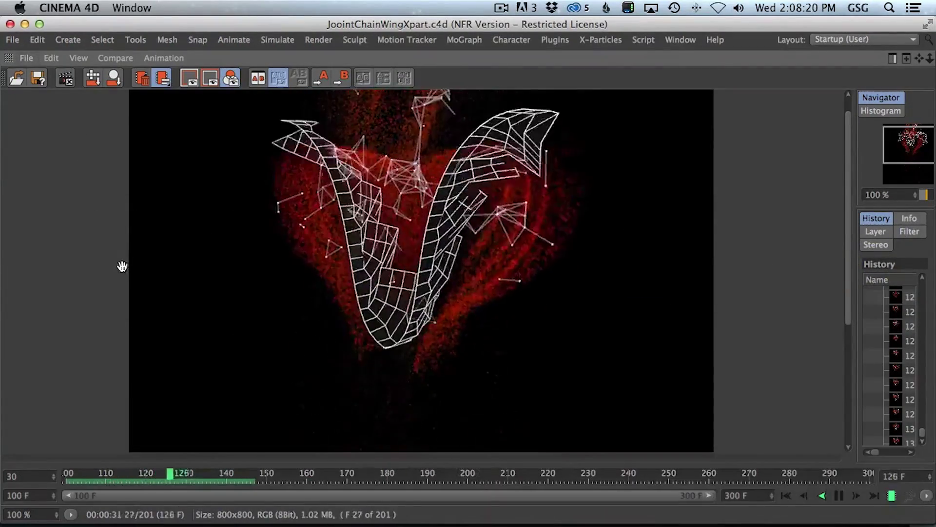
key("alt+Tab")
key("ctrl+alt+Tab")
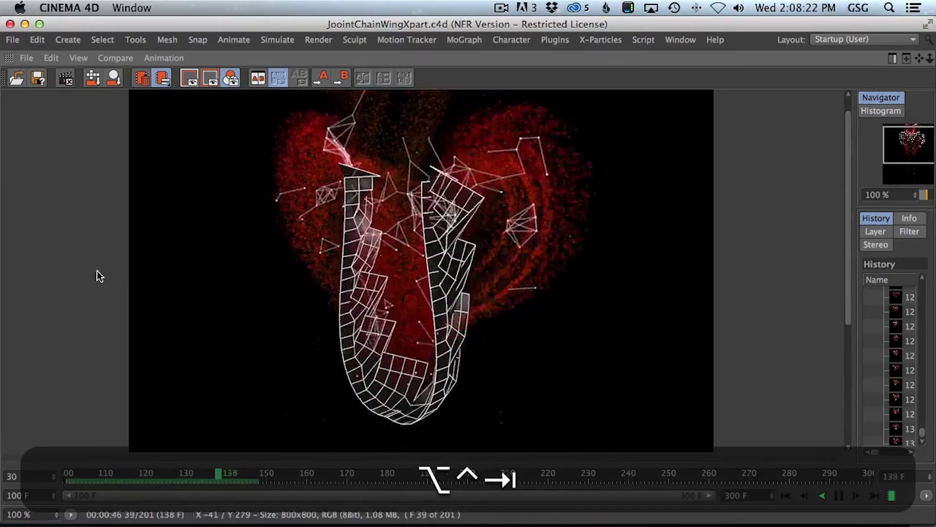
left_click(42, 86)
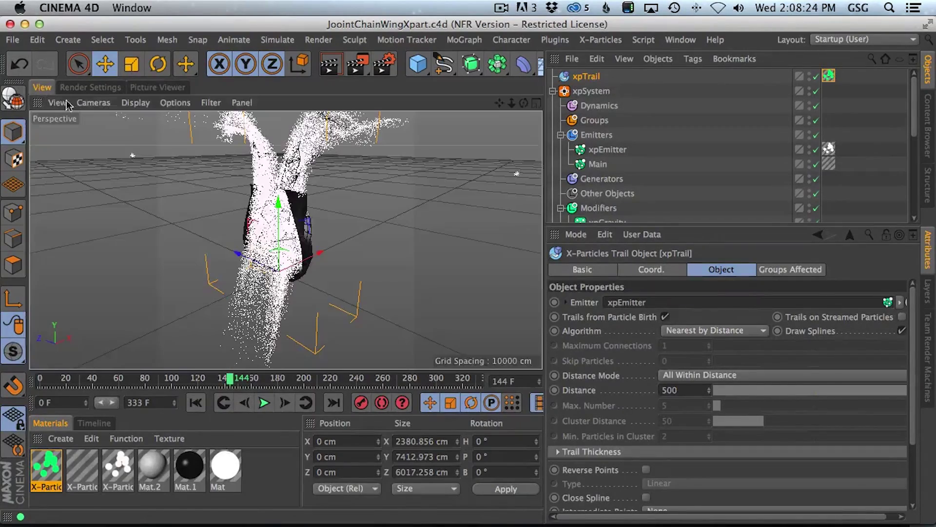
Step: Open the main emitter's X-Particles material, check its transparency and size settings, and show its Age color gradient
double_click(82, 469)
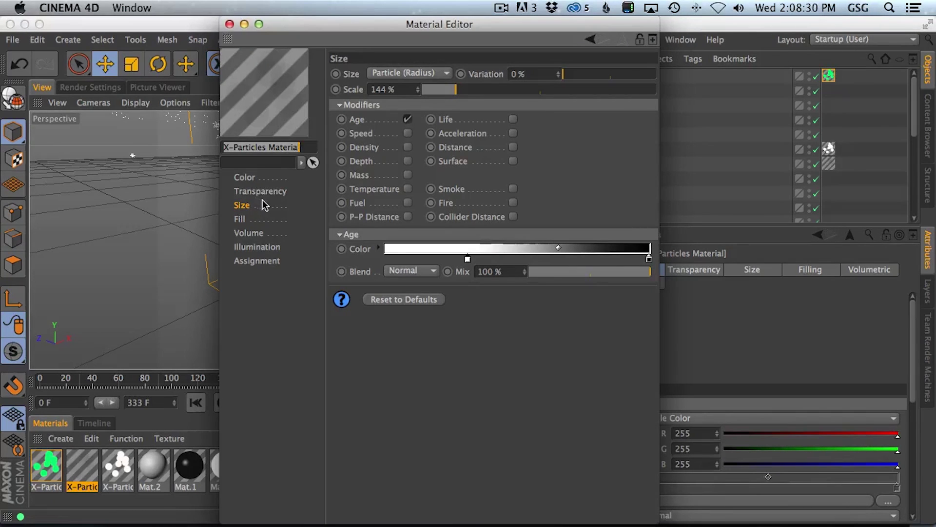
left_click(281, 190)
left_click(567, 74)
left_click_drag(264, 39, 336, 115)
left_click(323, 281)
left_click(323, 258)
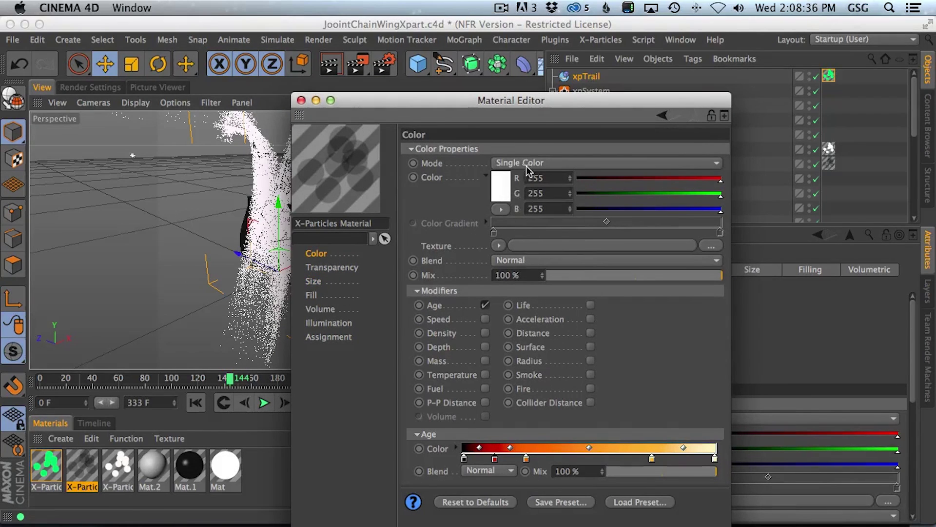
left_click_drag(510, 109, 649, 32)
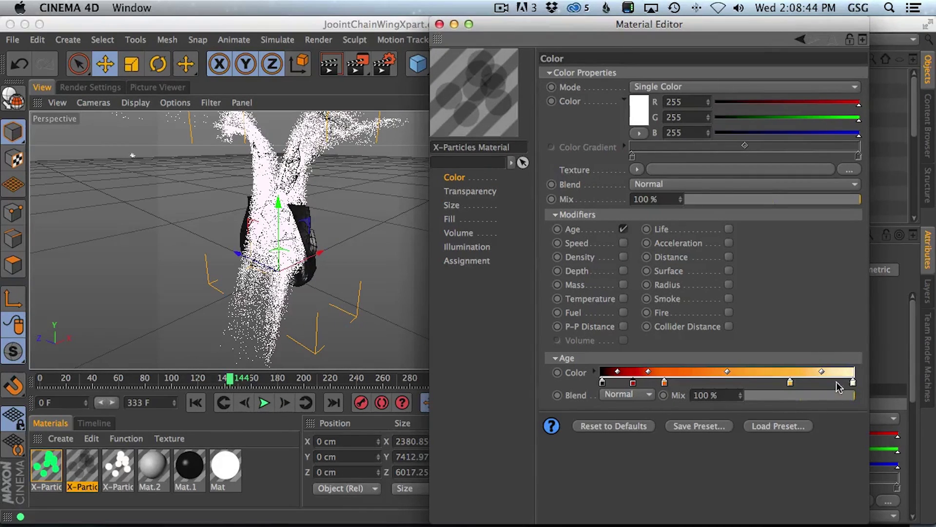
Step: Shift the gradient's yellow and cream knots to about 60% and 75% of the particle age, rendering the view to compare positions
left_click_drag(790, 389, 782, 386)
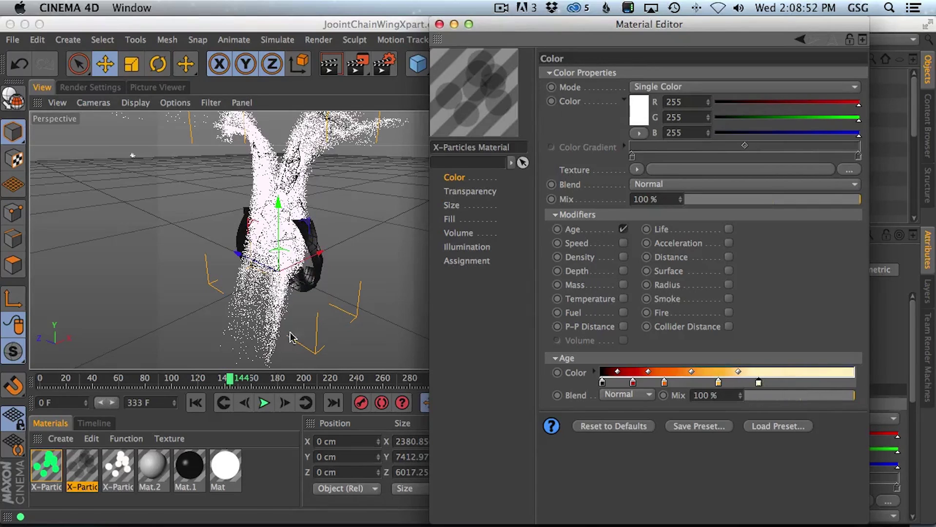
left_click(328, 70)
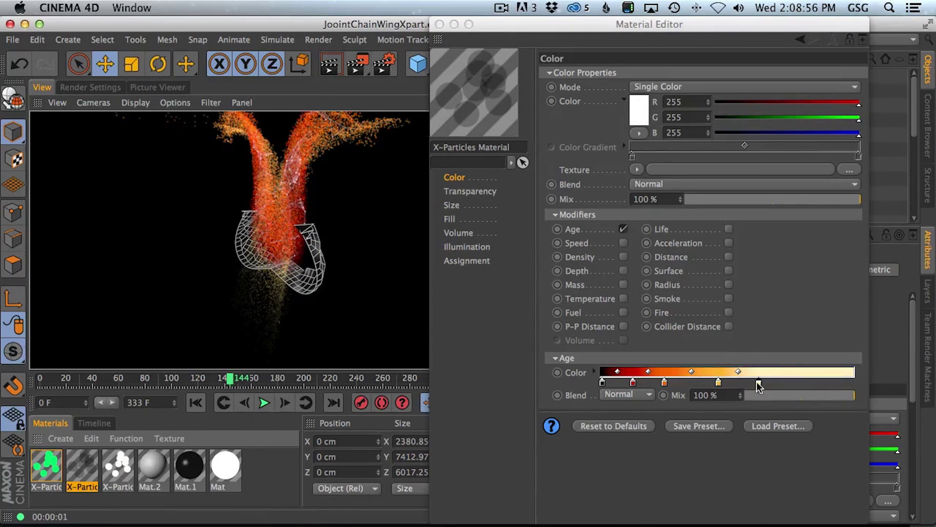
left_click_drag(757, 383, 802, 388)
left_click_drag(718, 382, 763, 382)
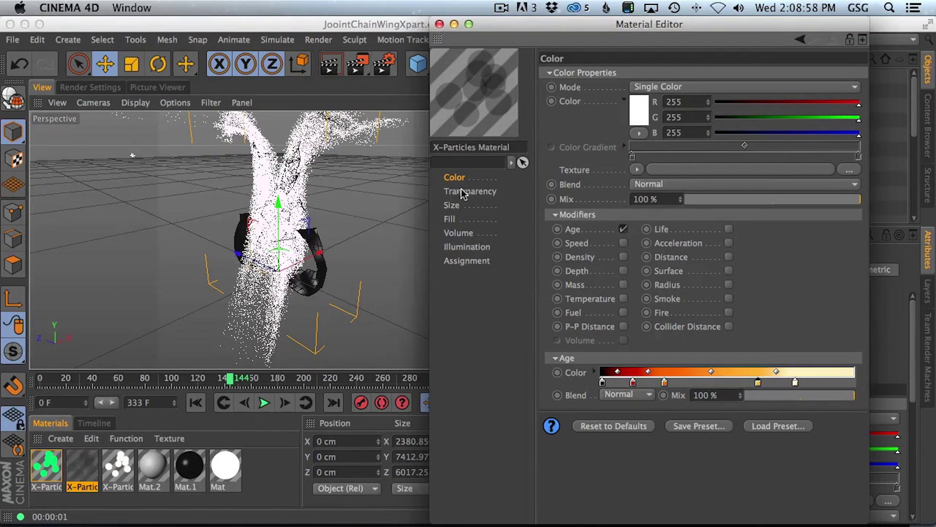
left_click(330, 63)
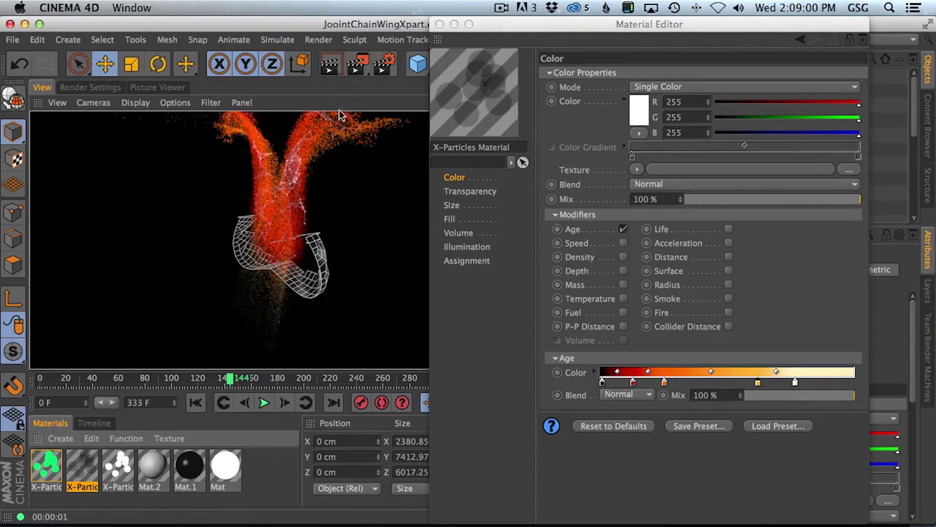
Step: Move the Material Editor aside, expand the xpSystem hierarchy, and set xpTurbulence's Strength to 240
left_click_drag(492, 26, 586, 370)
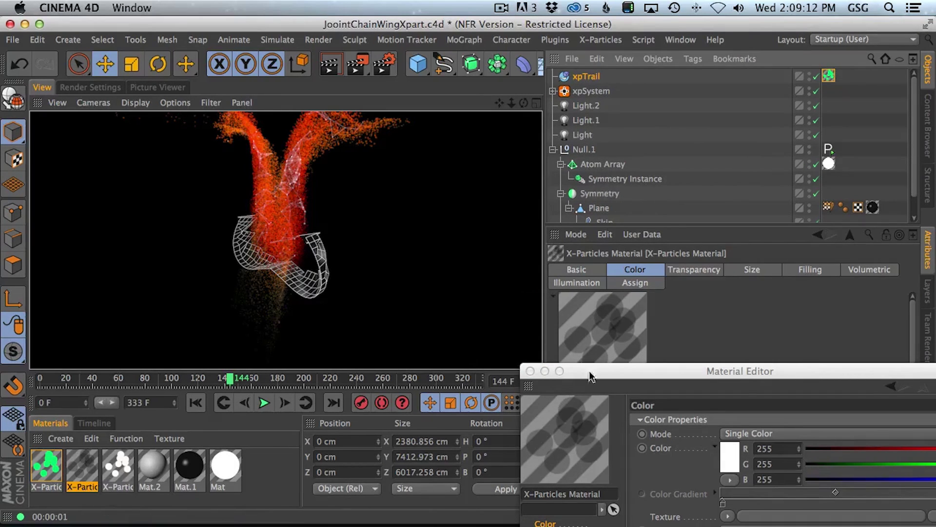
left_click_drag(916, 141, 916, 168)
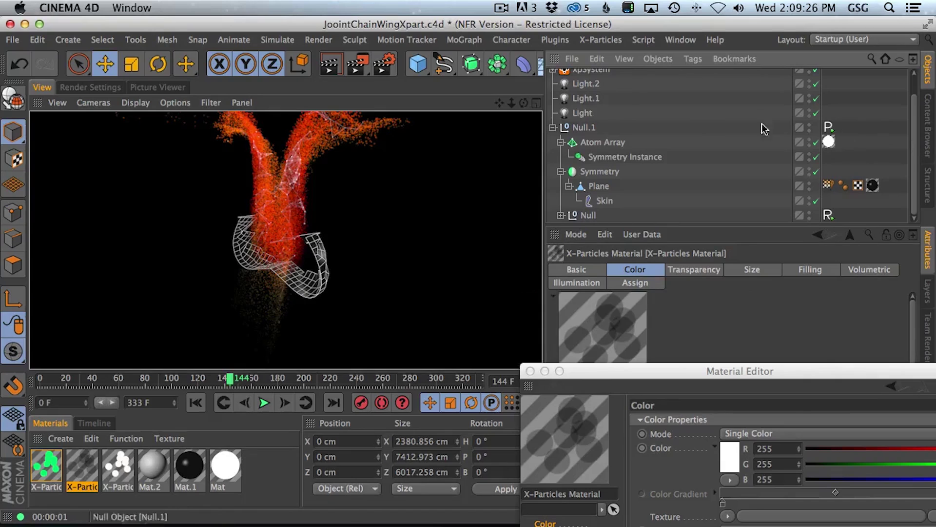
left_click(554, 72)
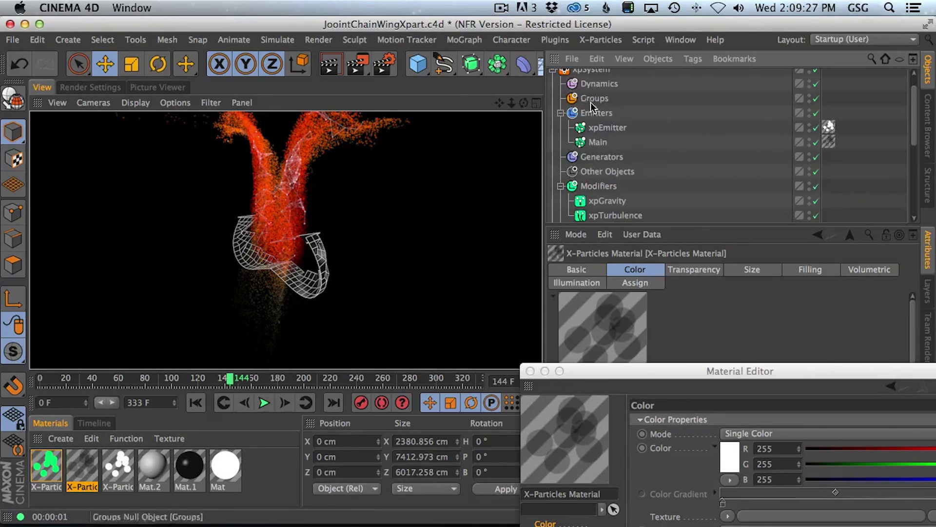
left_click(615, 216)
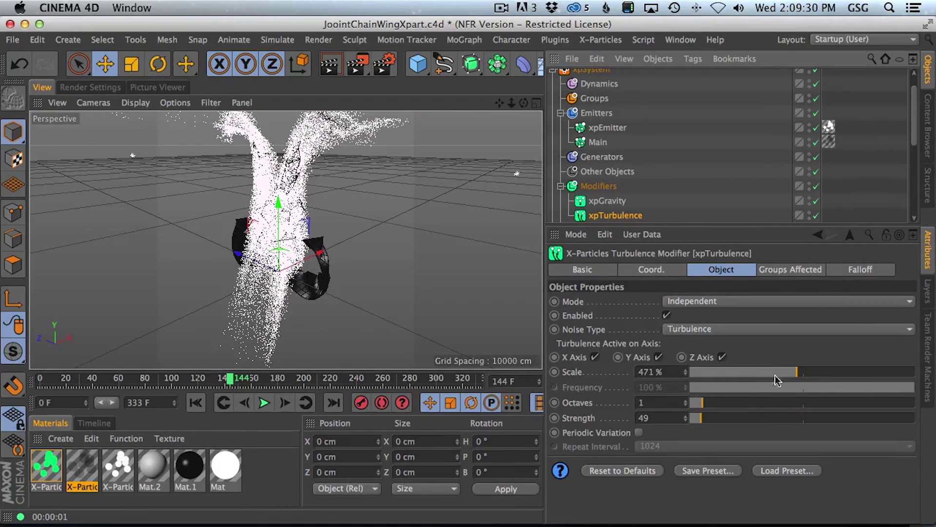
left_click(745, 417)
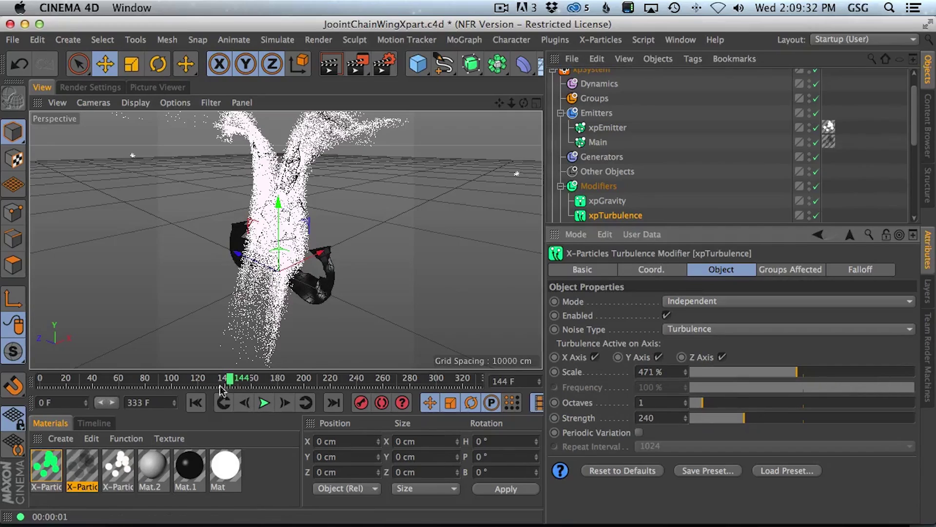
Step: Play the simulation while lowering xpTurbulence's Scale to 150%, and render the view to check the particle shapes
left_click(273, 402)
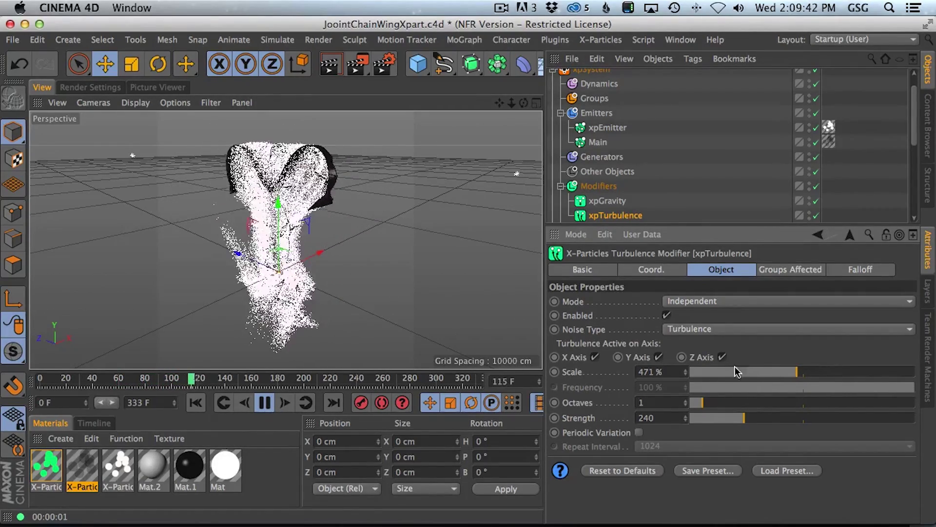
left_click_drag(737, 371, 712, 373)
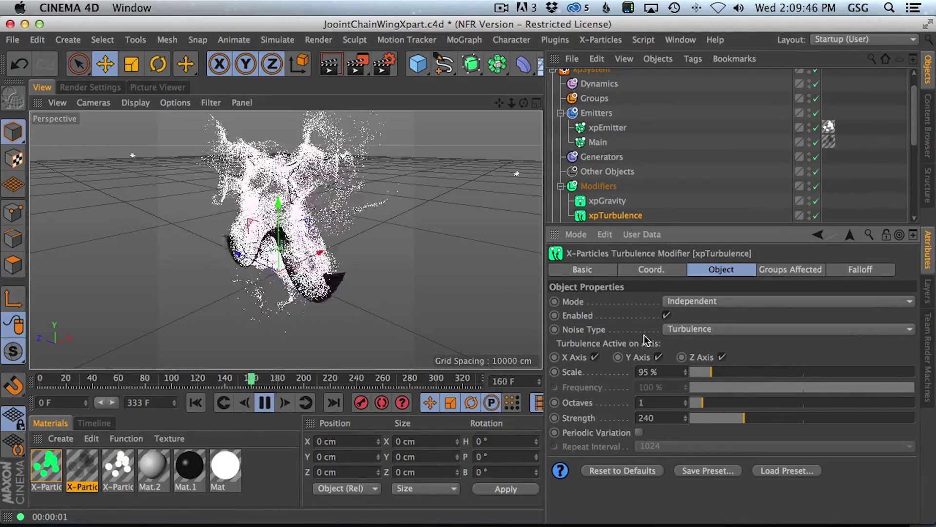
left_click_drag(711, 372, 724, 372)
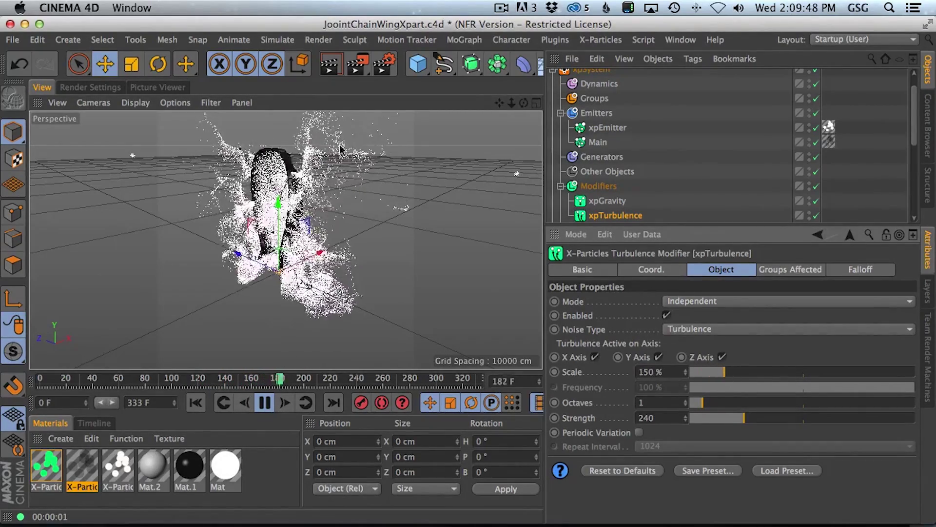
left_click(332, 66)
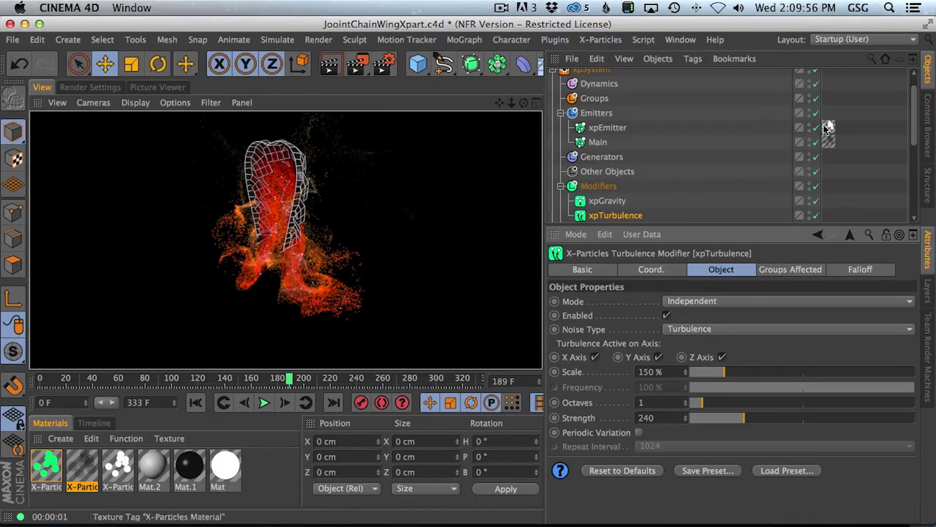
Step: Check the main emitter's particle material and compare the xpGravity and xpTurbulence modifier settings
left_click_drag(915, 128, 919, 172)
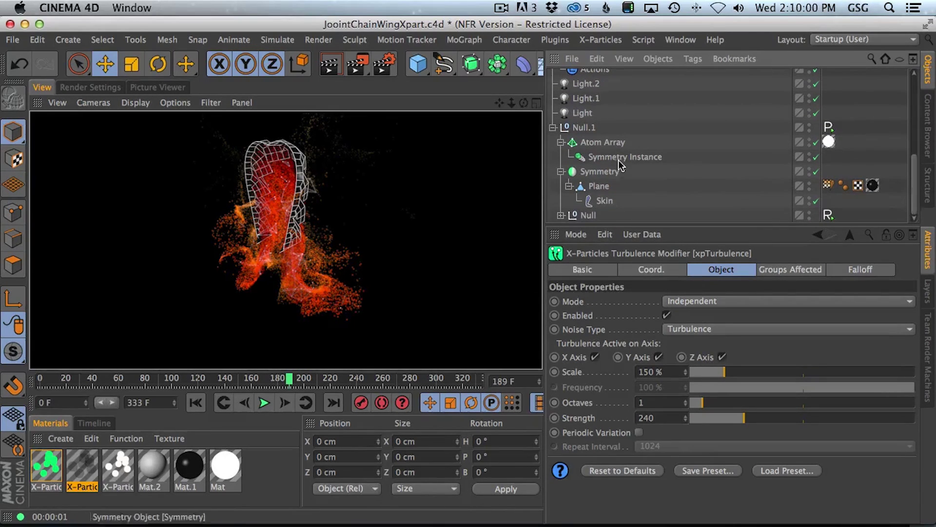
double_click(82, 467)
left_click(229, 25)
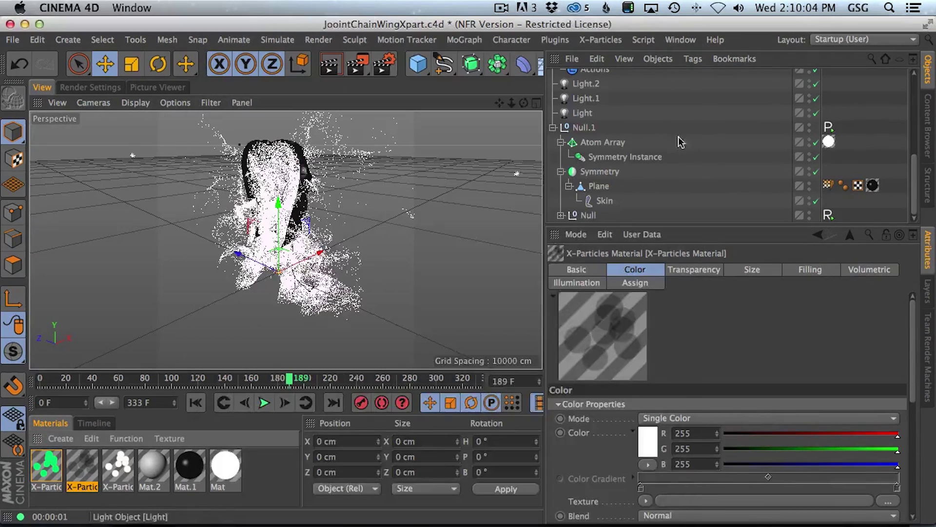
scroll(623, 148, "up", 5)
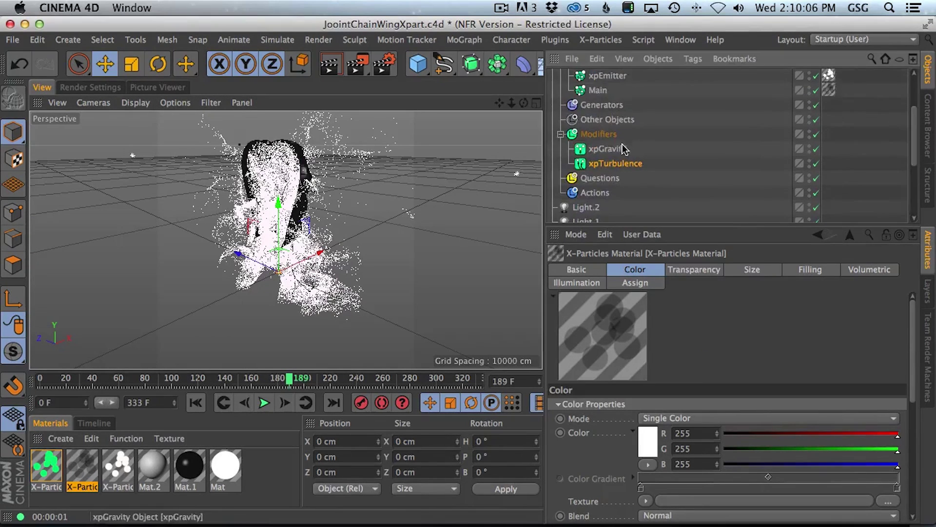
left_click(615, 151)
left_click(619, 166)
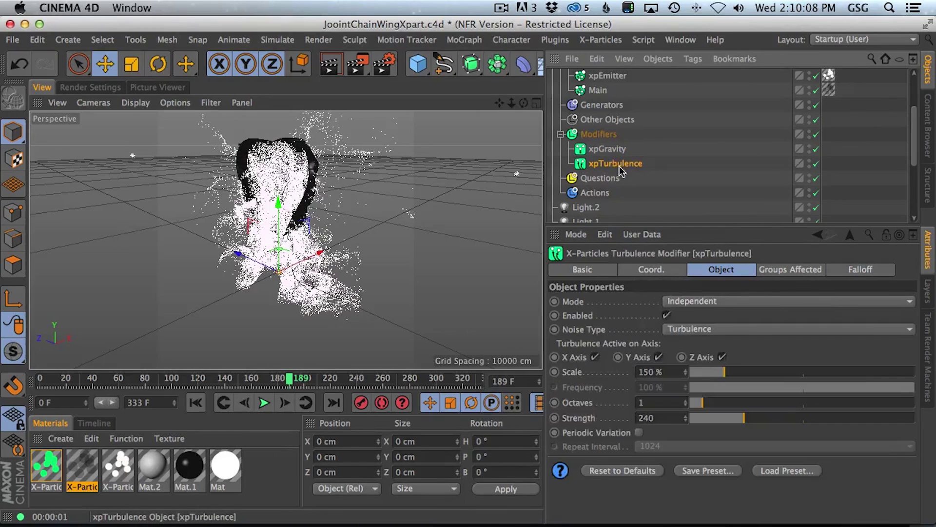
left_click(617, 152)
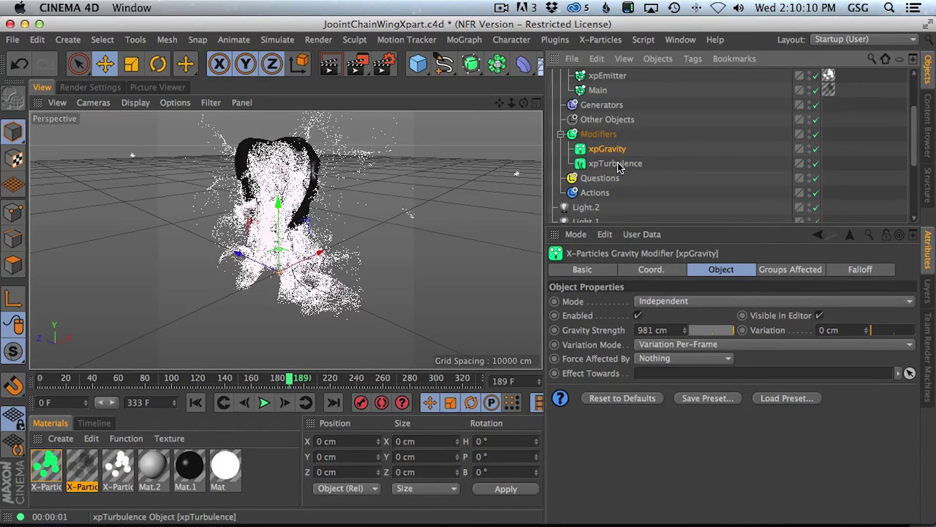
left_click(615, 163)
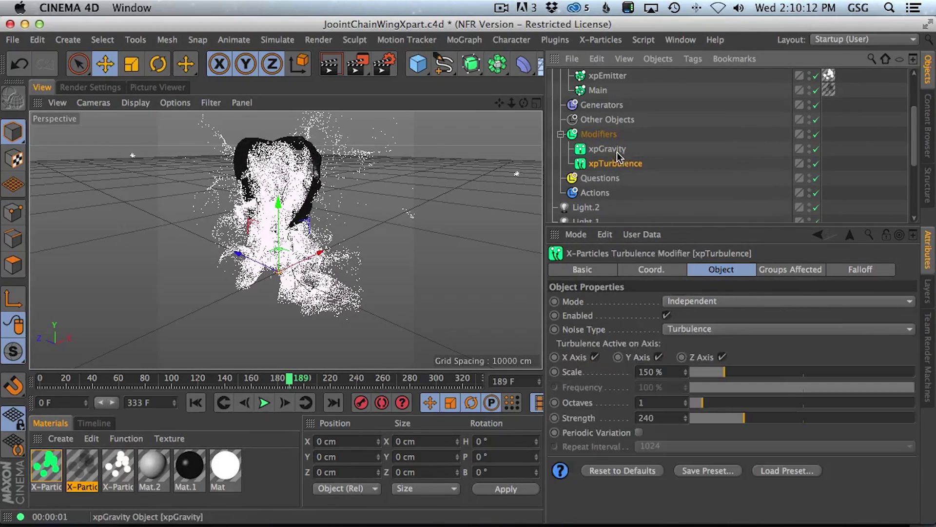
Step: Try a birthrate of 6000 on the Main emitter, replaying the simulation from the start and rendering the view
scroll(919, 134, "up", 4)
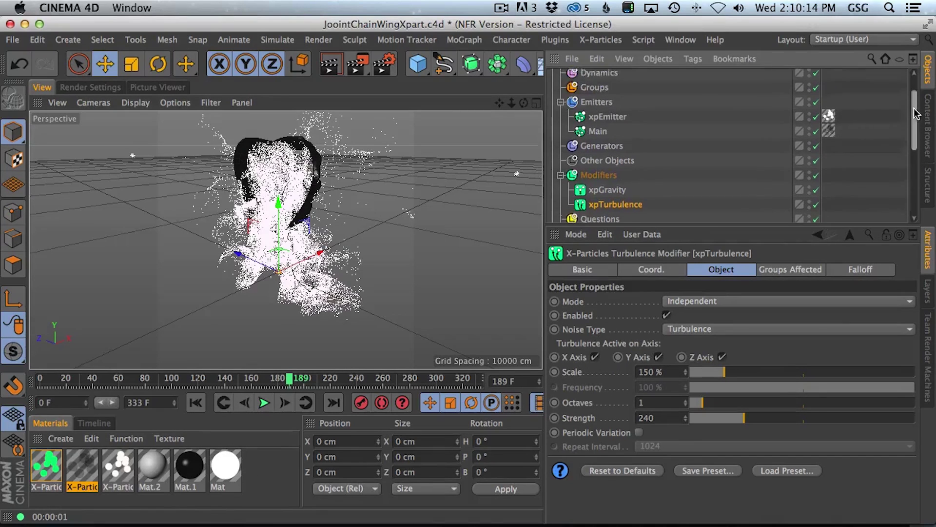
left_click(603, 145)
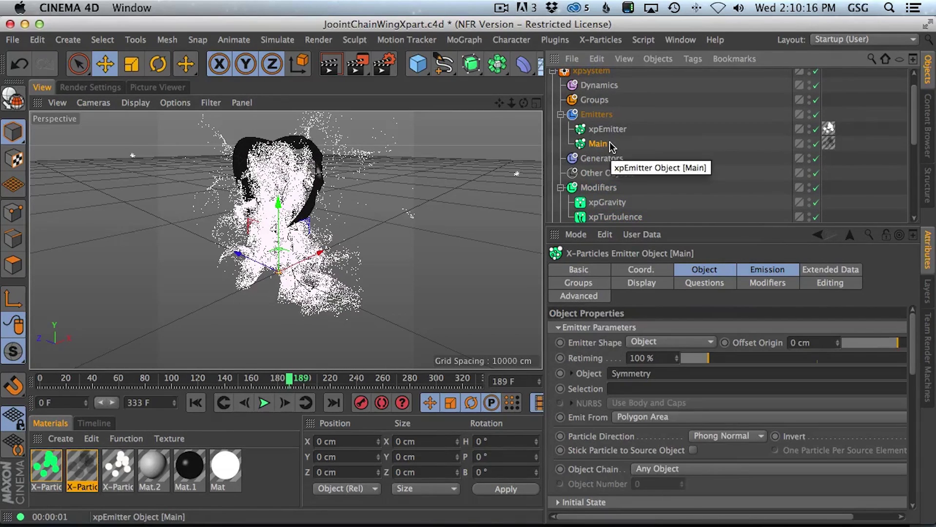
left_click(767, 270)
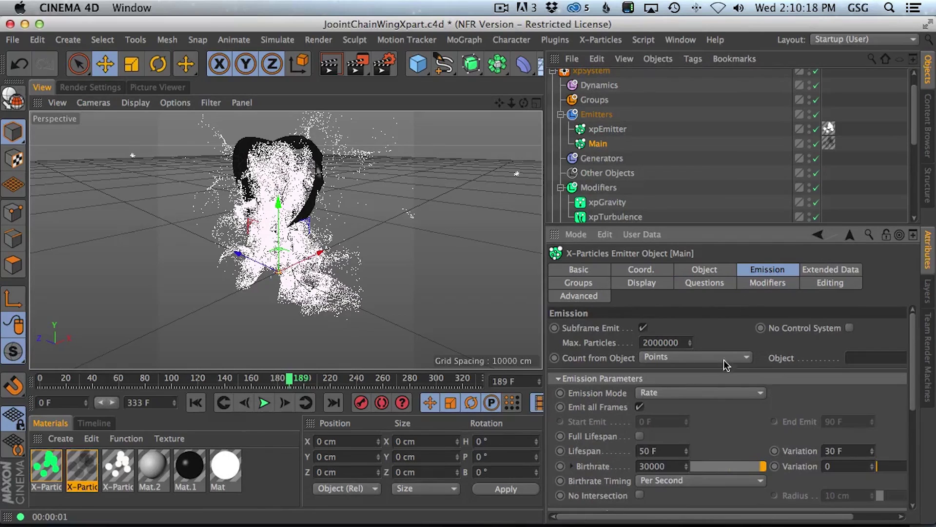
type("6")
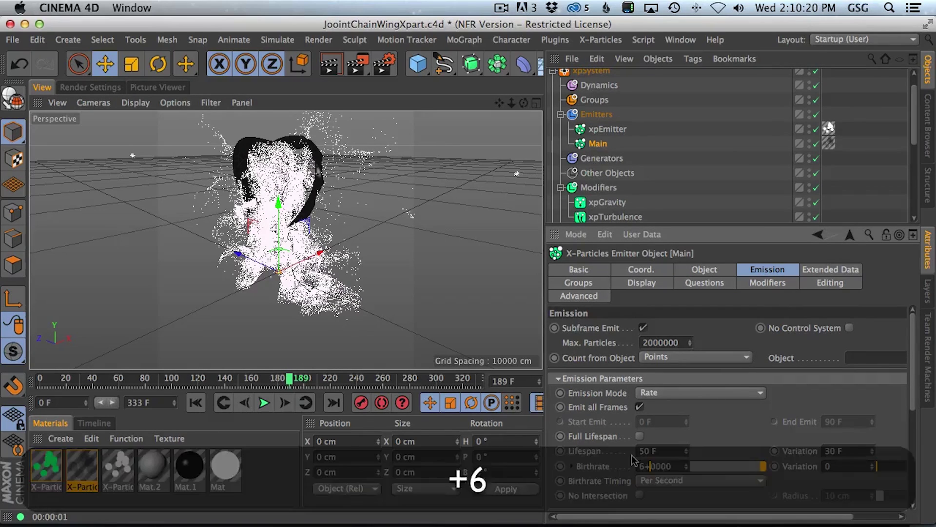
type("0")
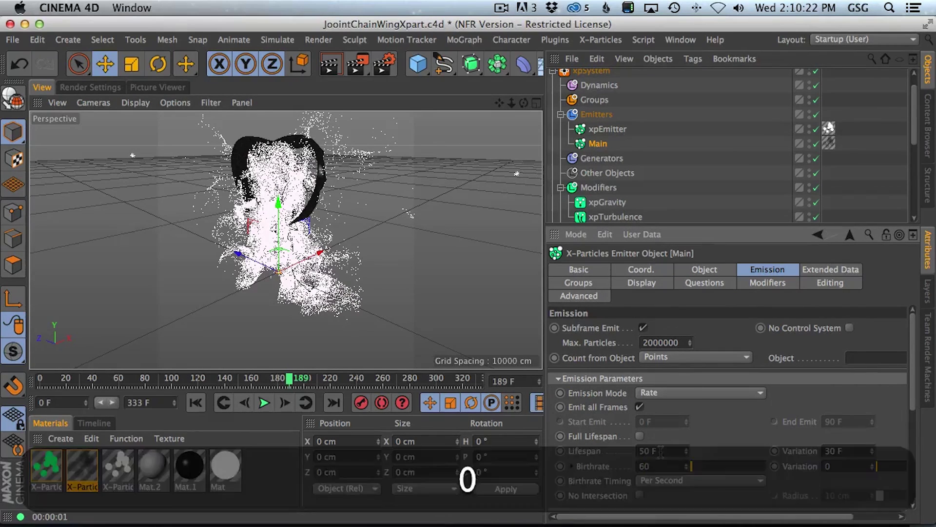
left_click(195, 403)
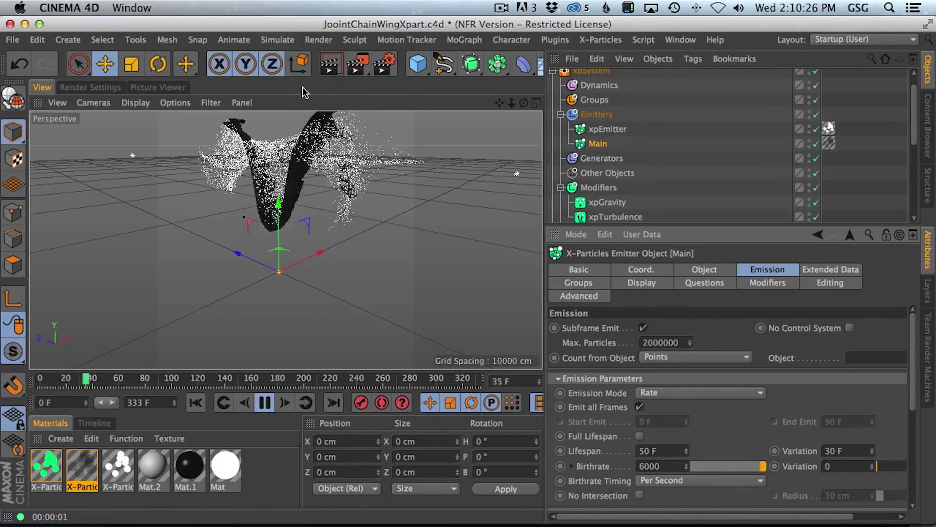
left_click(328, 68)
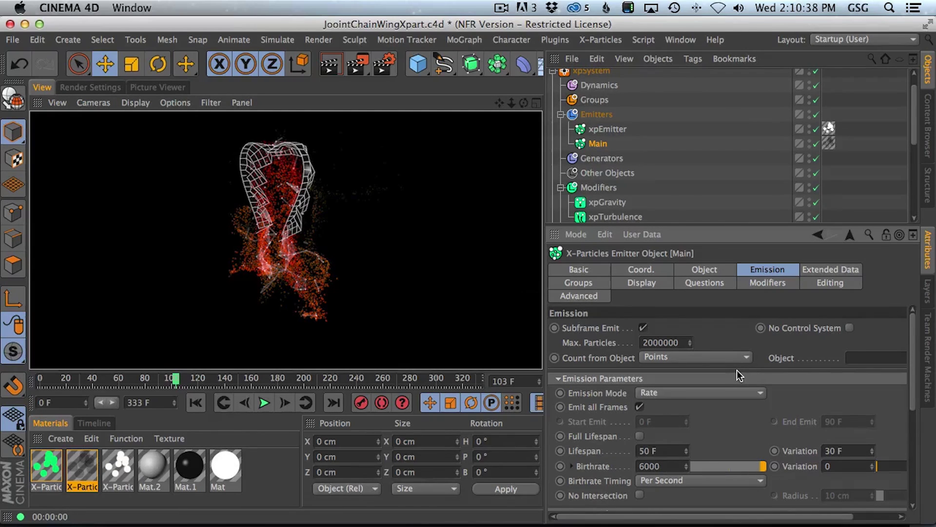
Step: Set the Main emitter's birthrate to 60000, replay the simulation from the start, and render the view
type("0")
key("Return")
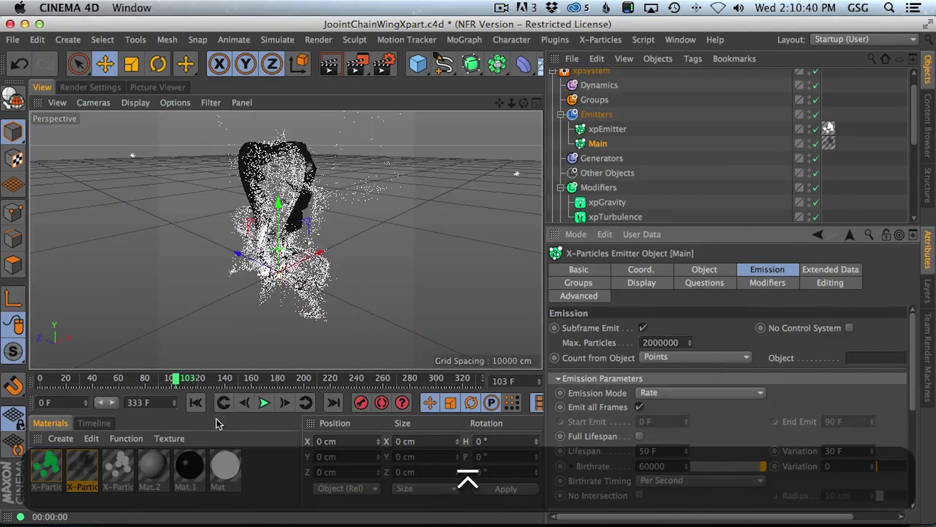
left_click(196, 403)
left_click(265, 404)
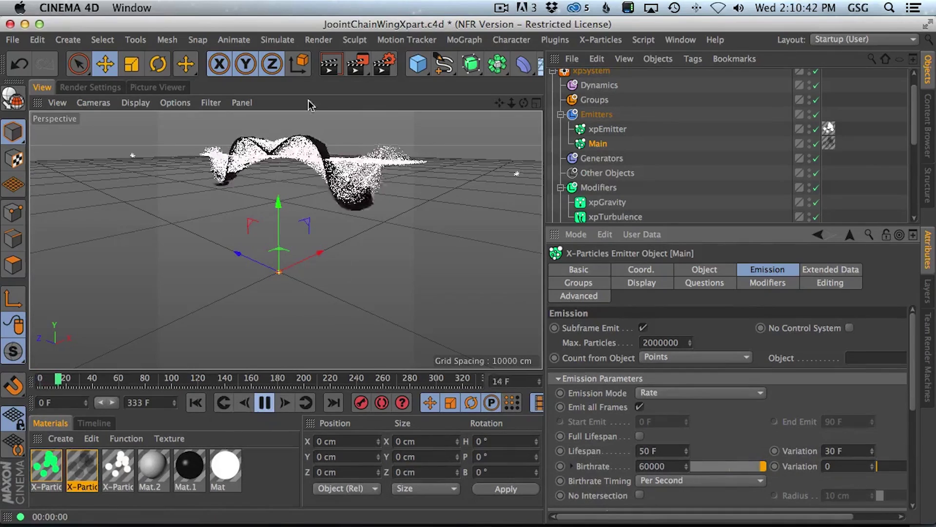
left_click(331, 67)
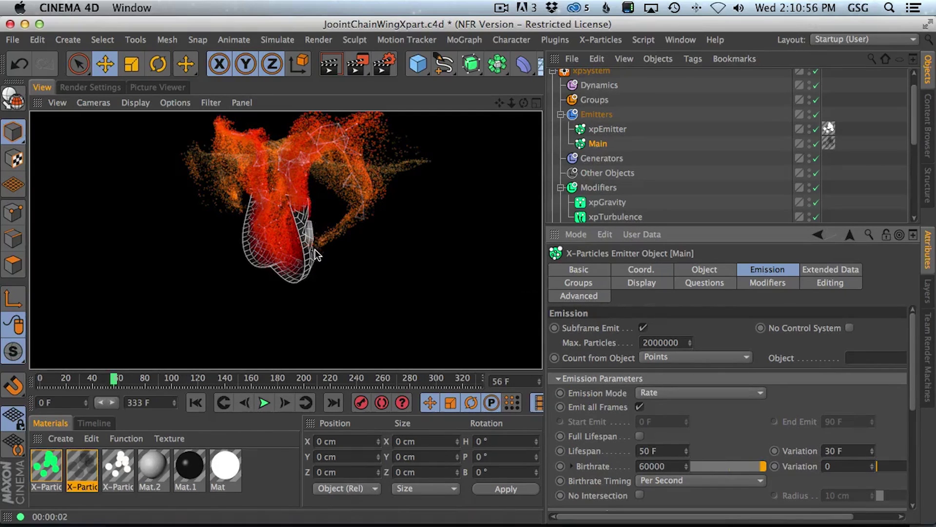
Step: Play the rendered frames in the Picture Viewer, examine them maximized, and restore the normal layout
left_click(150, 89)
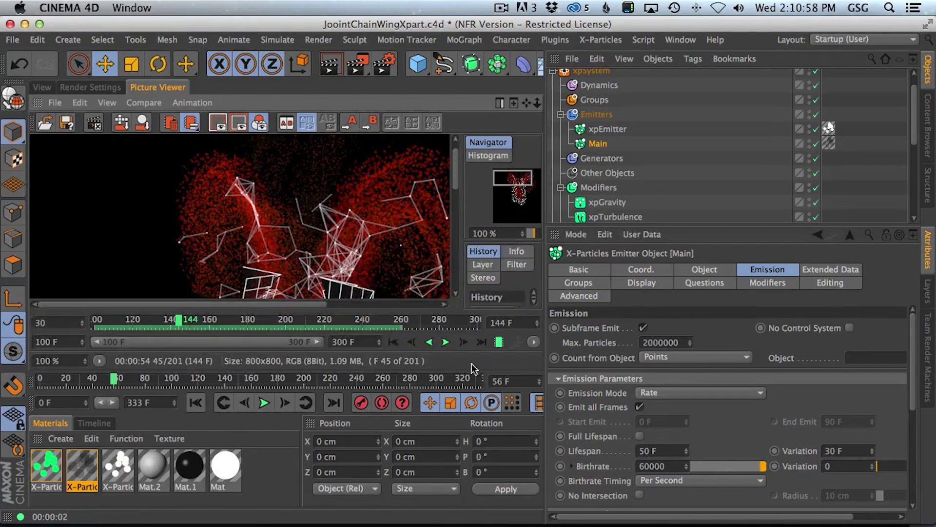
left_click(445, 341)
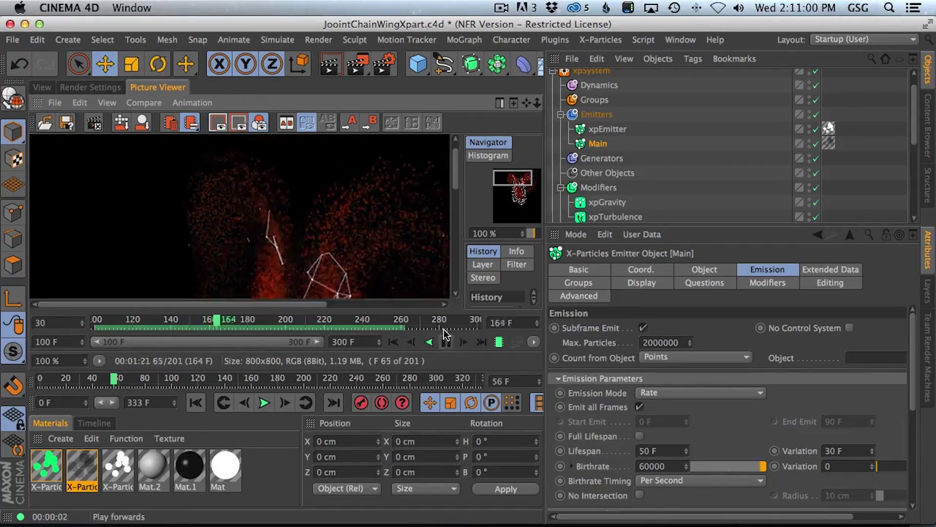
key("ctrl+alt+Tab")
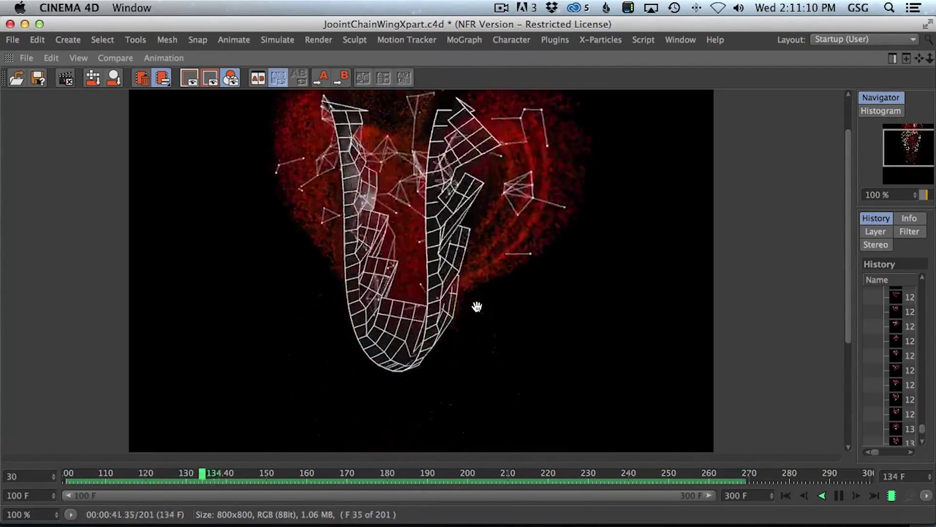
key("super+Tab")
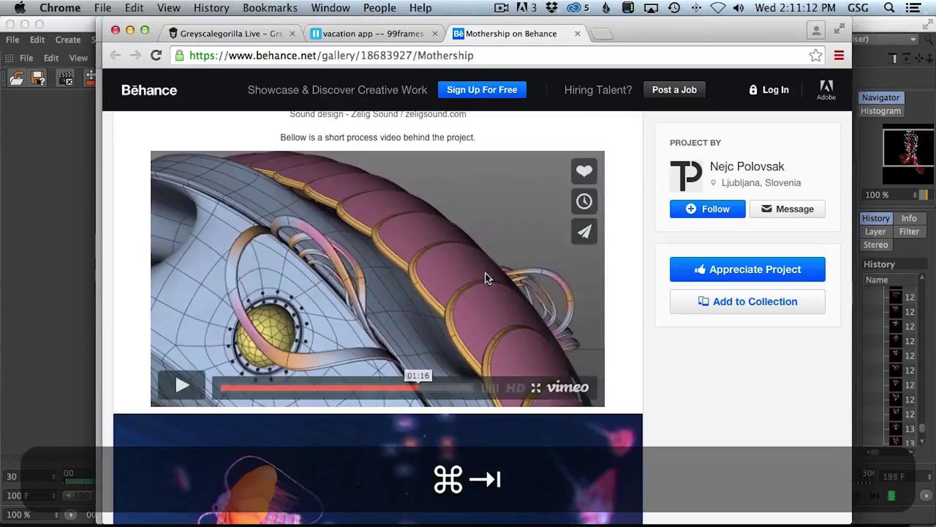
key("super+Tab")
key("ctrl+Tab")
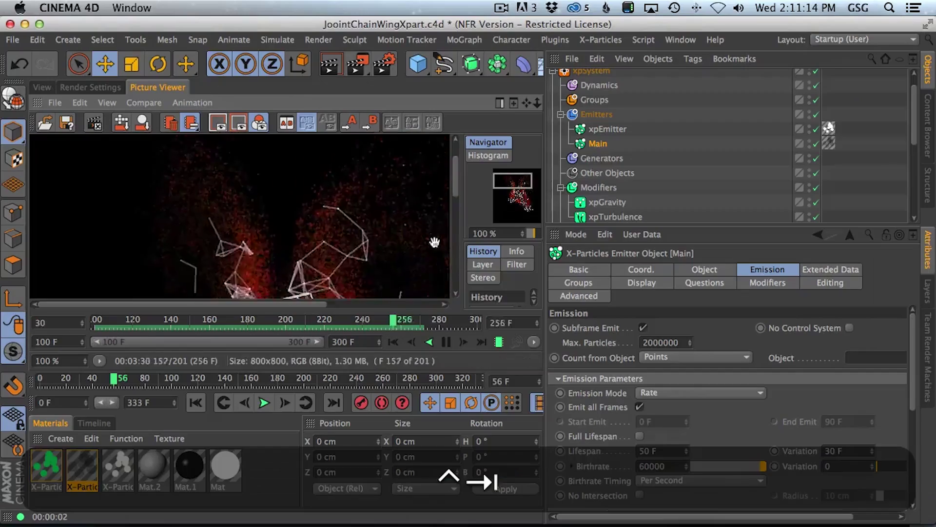
Step: Disable the xpEmitter and render the animation to the Picture Viewer without saving it to a file
left_click(815, 130)
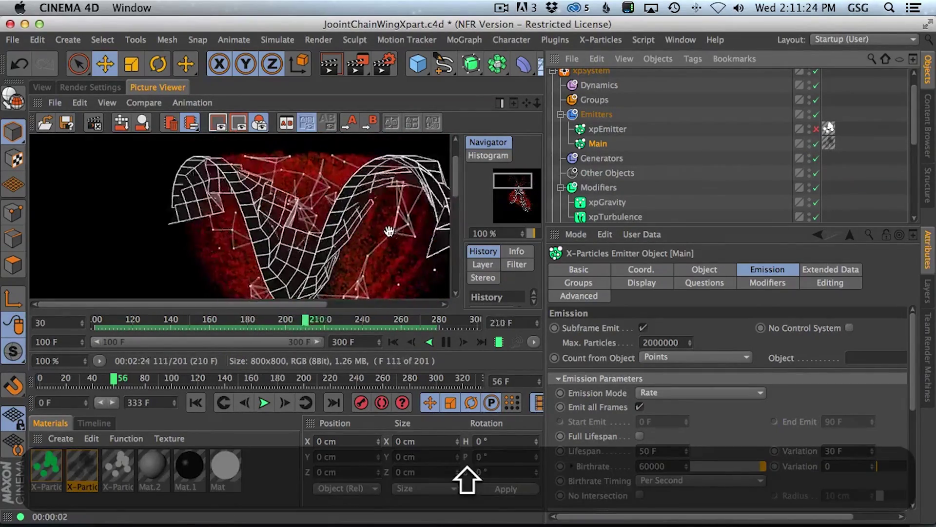
key("shift+r")
left_click(577, 208)
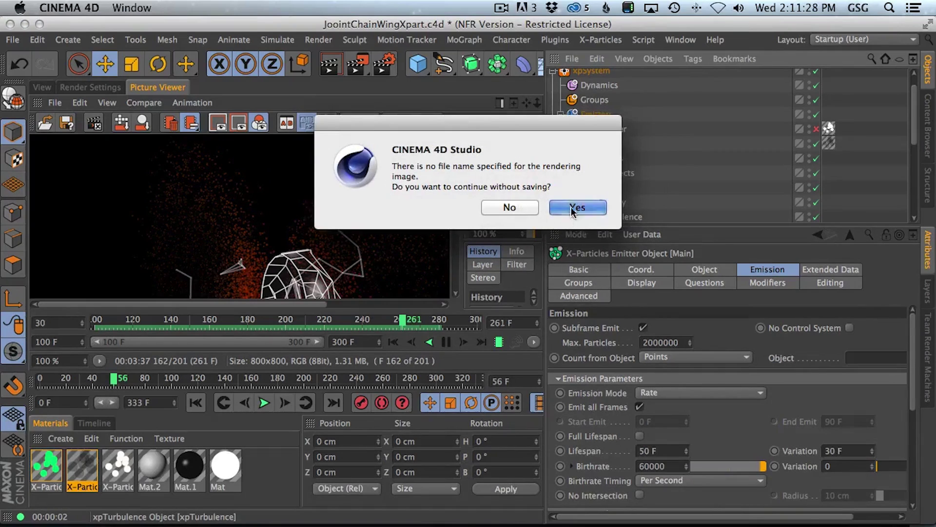
left_click(575, 207)
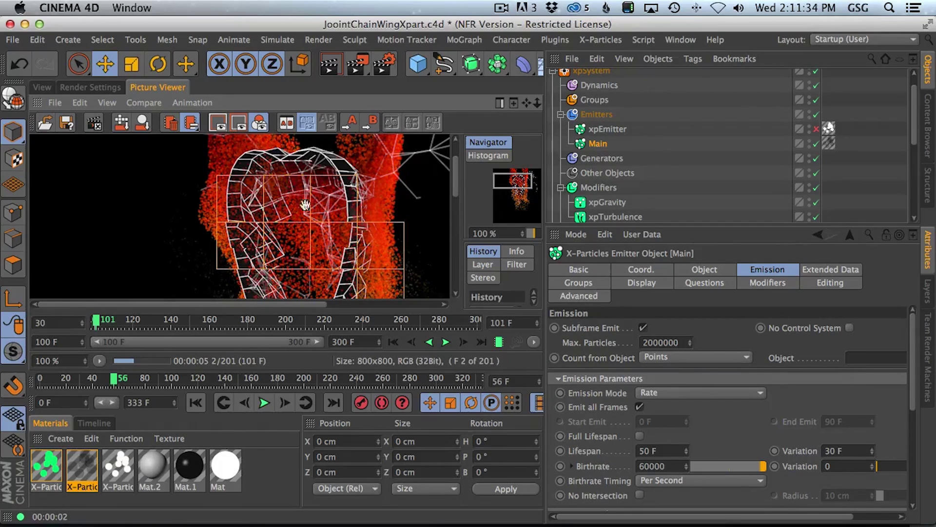
Step: Maximize the Picture Viewer to examine the new render, and switch to the Mothership project page in Chrome
key("ctrl+Tab")
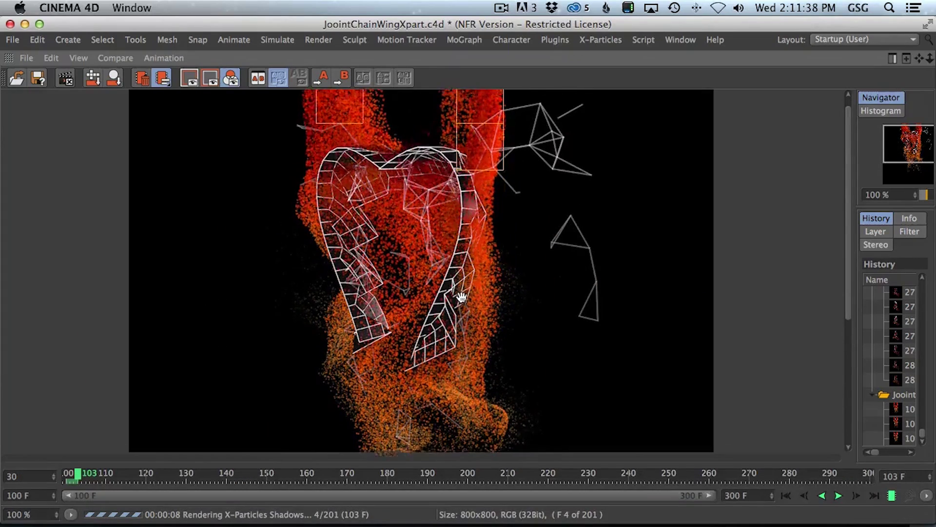
key("super+Tab")
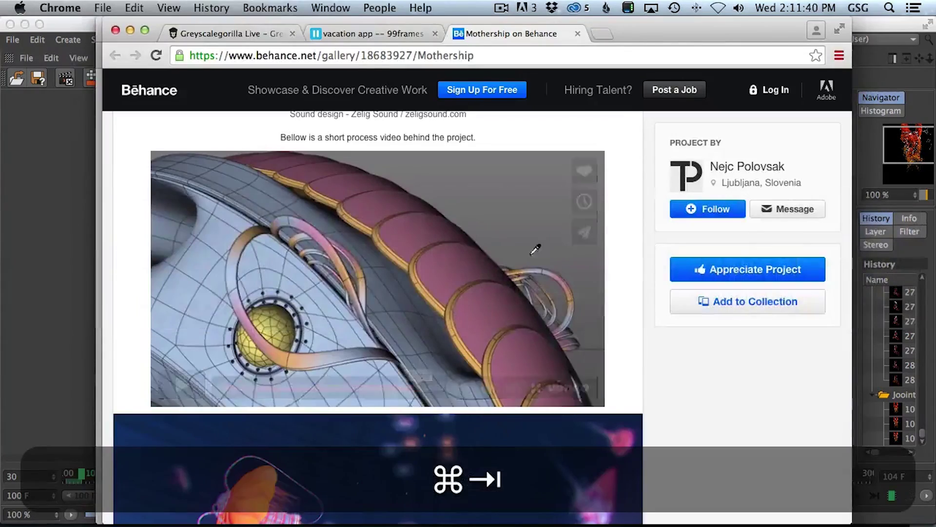
Step: Switch back to Cinema 4D and examine the running render in the Picture Viewer
key("super+Tab")
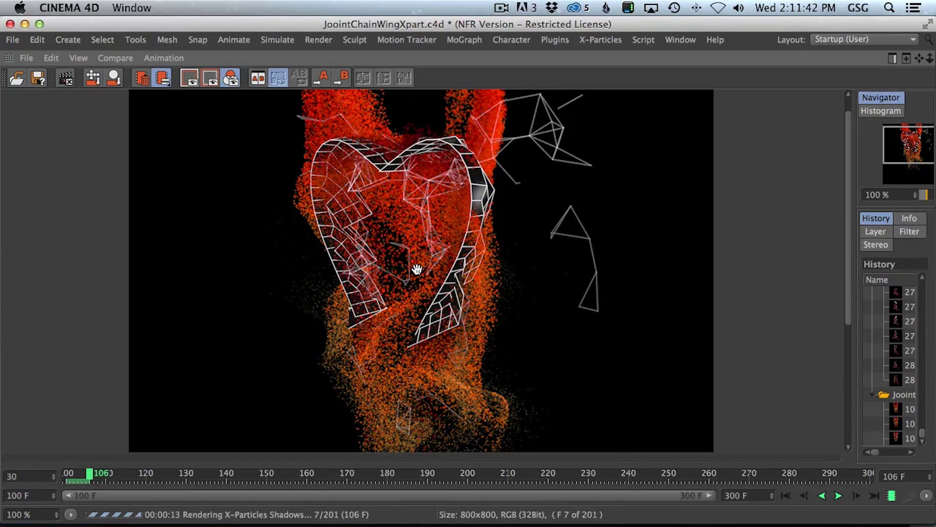
key("super+Tab")
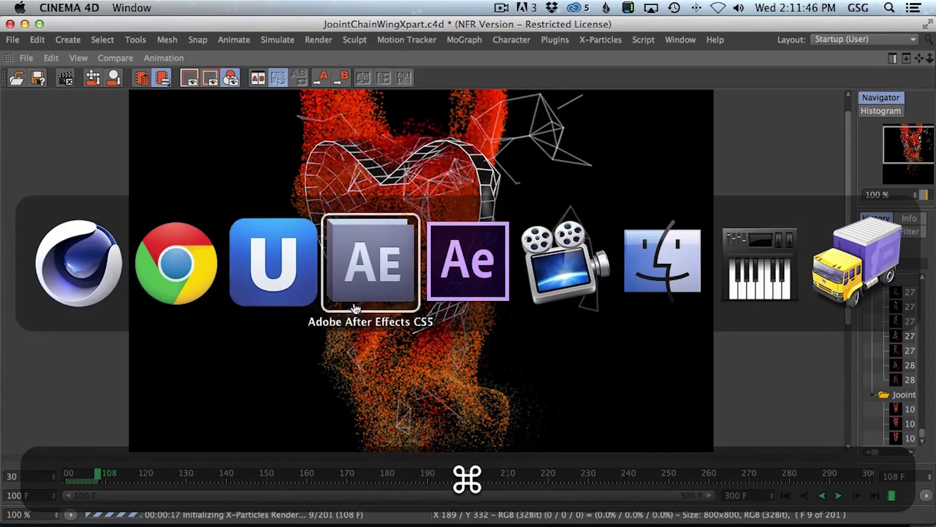
key("super+Tab")
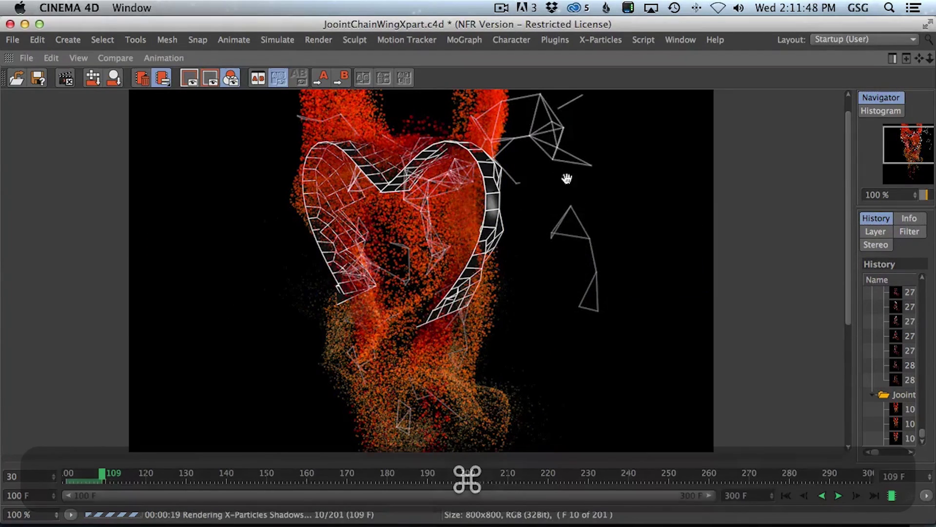
key("super+Tab")
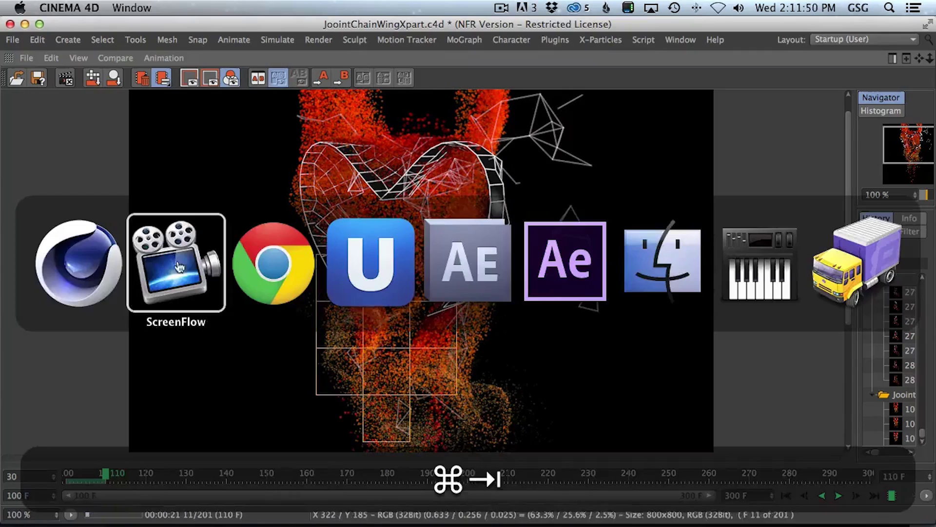
key("super+Tab")
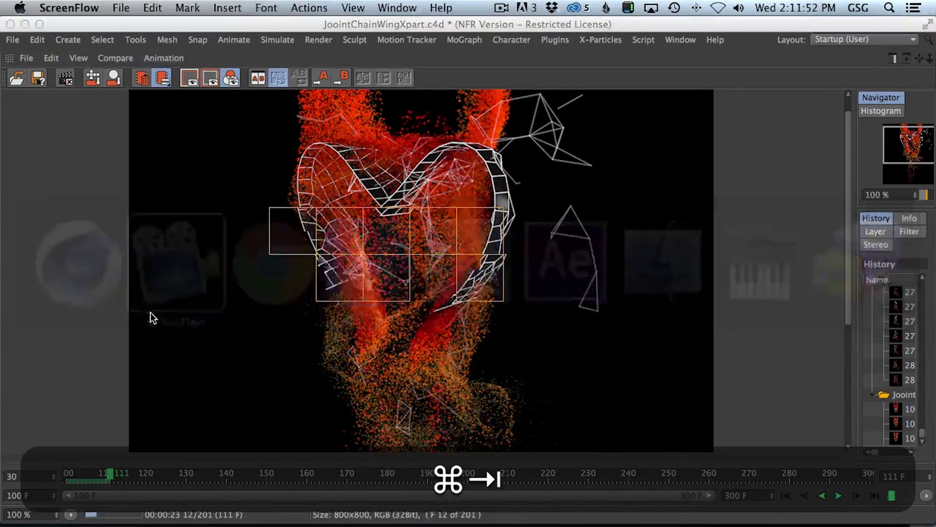
key("super+Tab")
key("super+Tab")
Step: Disable the xpTrail and restart the animation render, viewing it in the maximized Picture Viewer
key("ctrl+Tab")
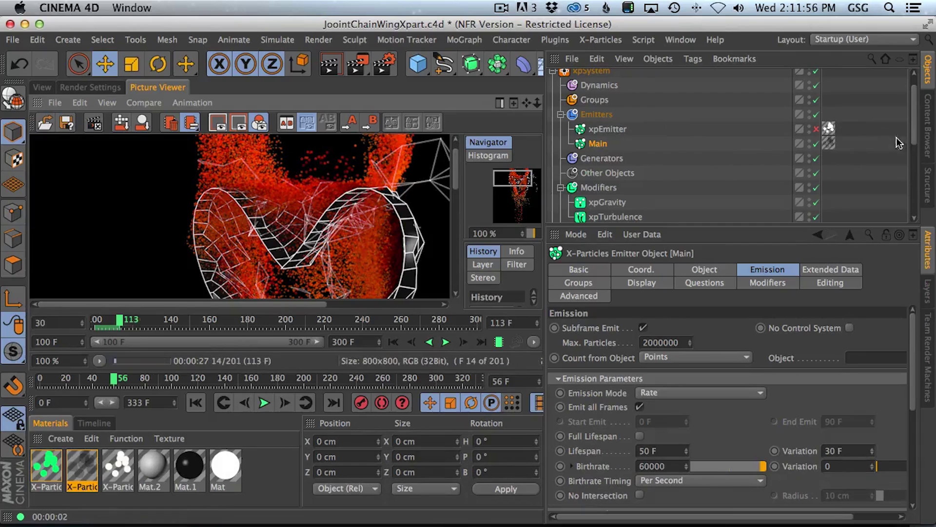
scroll(899, 143, "up", 1)
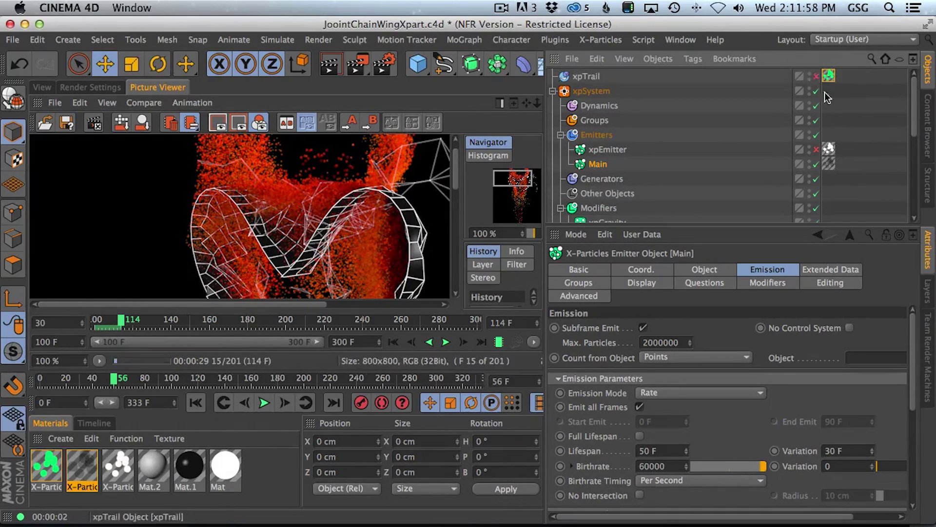
key("shift+r")
key("Return")
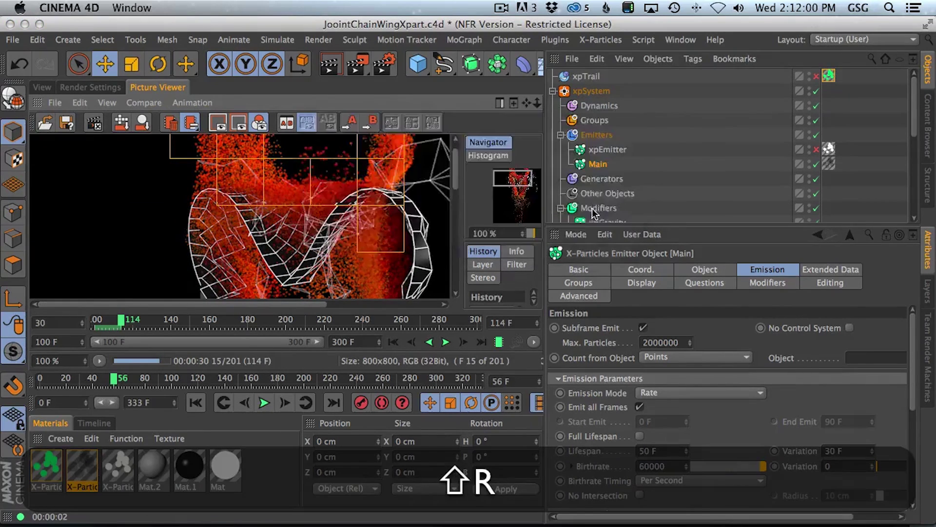
key("Return")
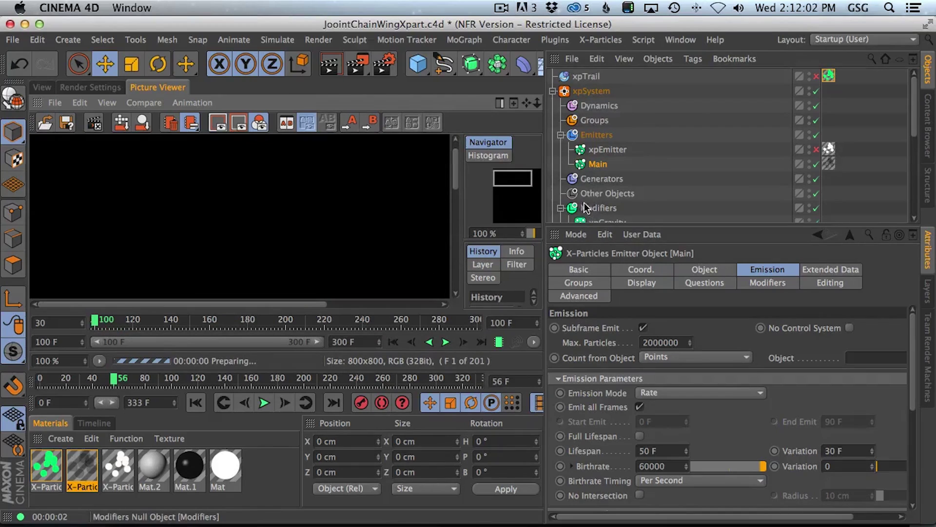
key("ctrl+Tab")
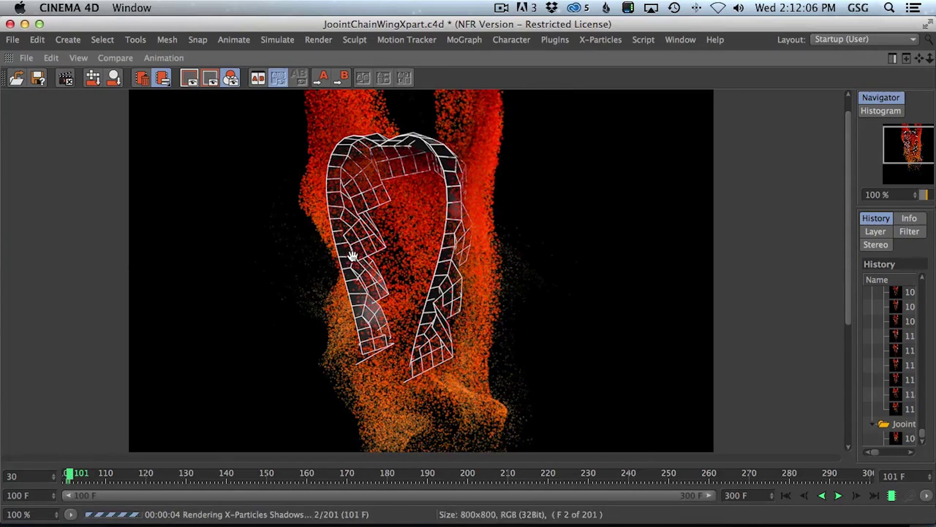